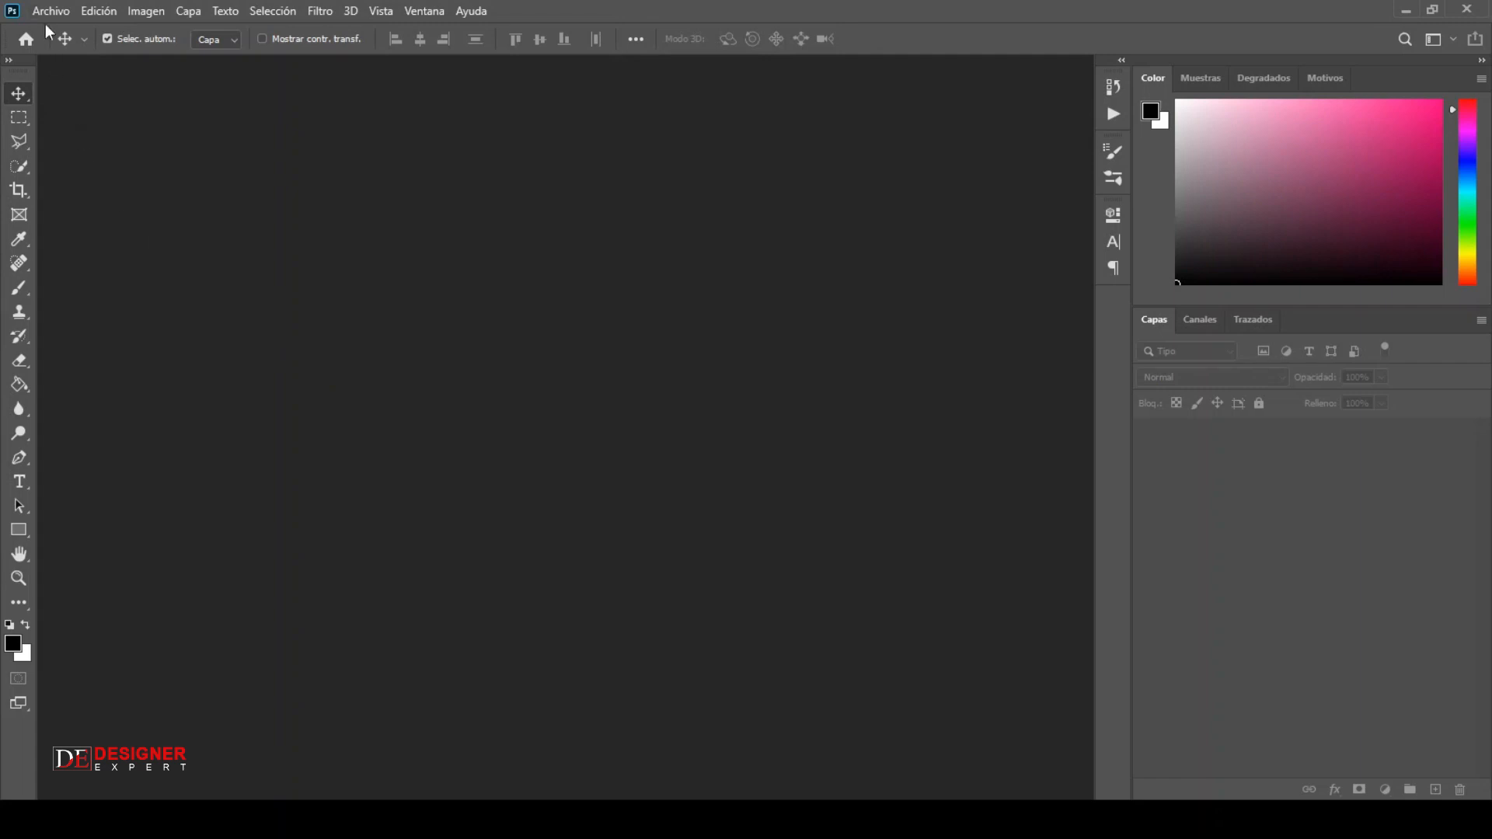
- Open 1.jpg and duplicate its Fondo layer into a new document named displazamient
click(50, 44)
double_click(652, 325)
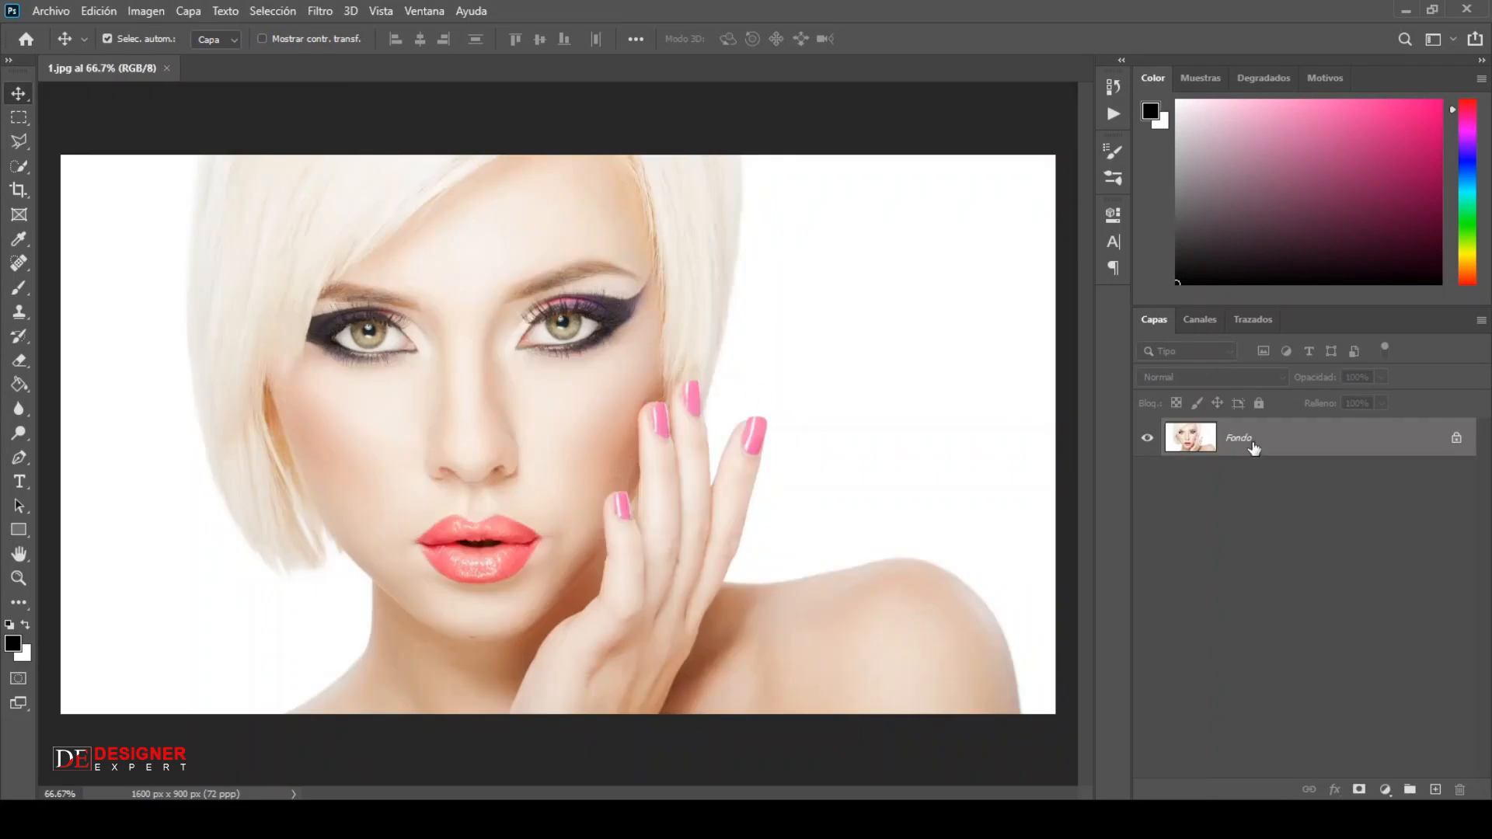
right_click(1253, 442)
click(1277, 479)
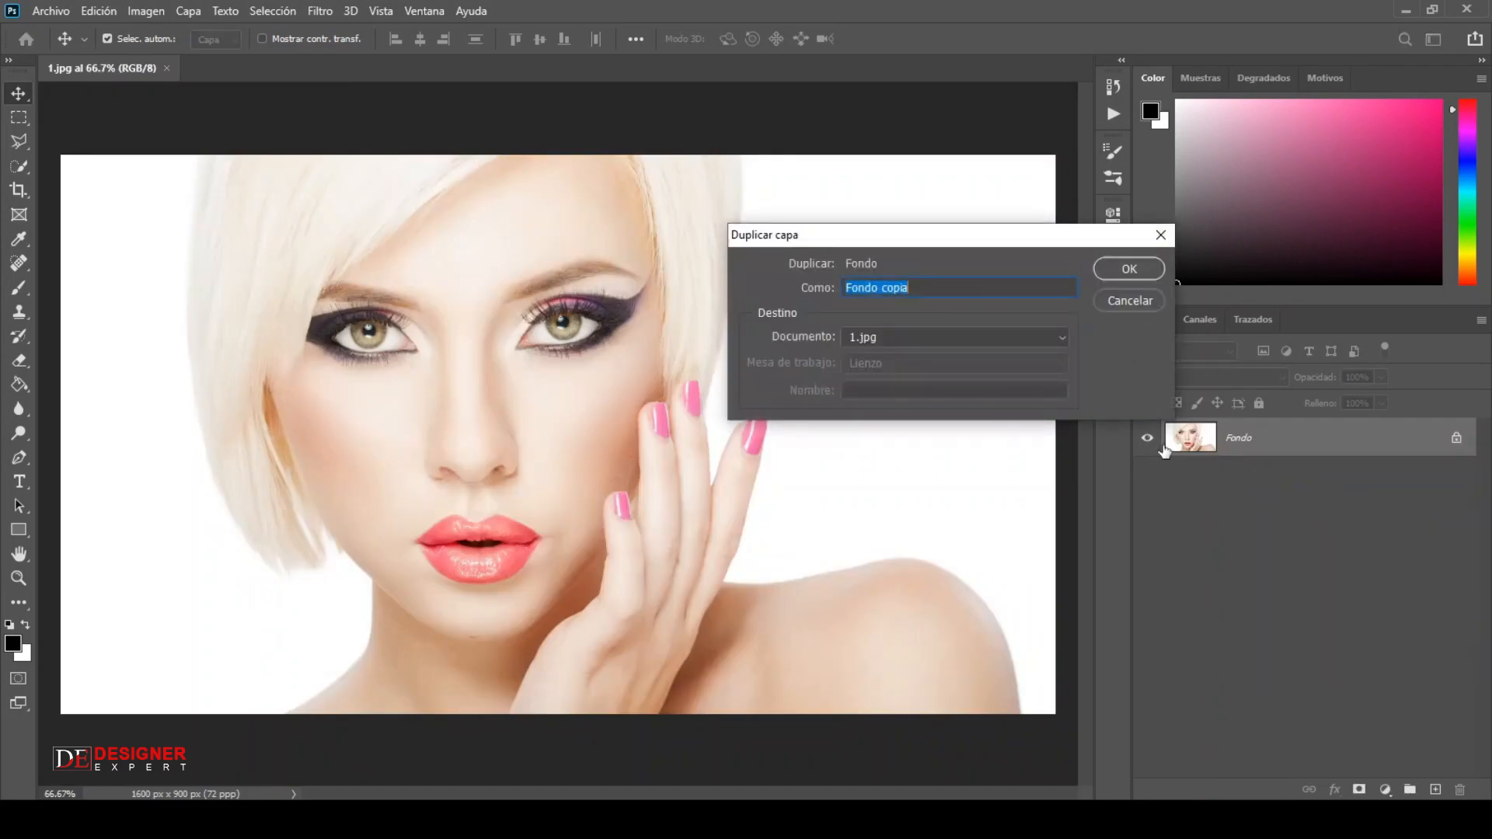
click(1038, 337)
click(1032, 372)
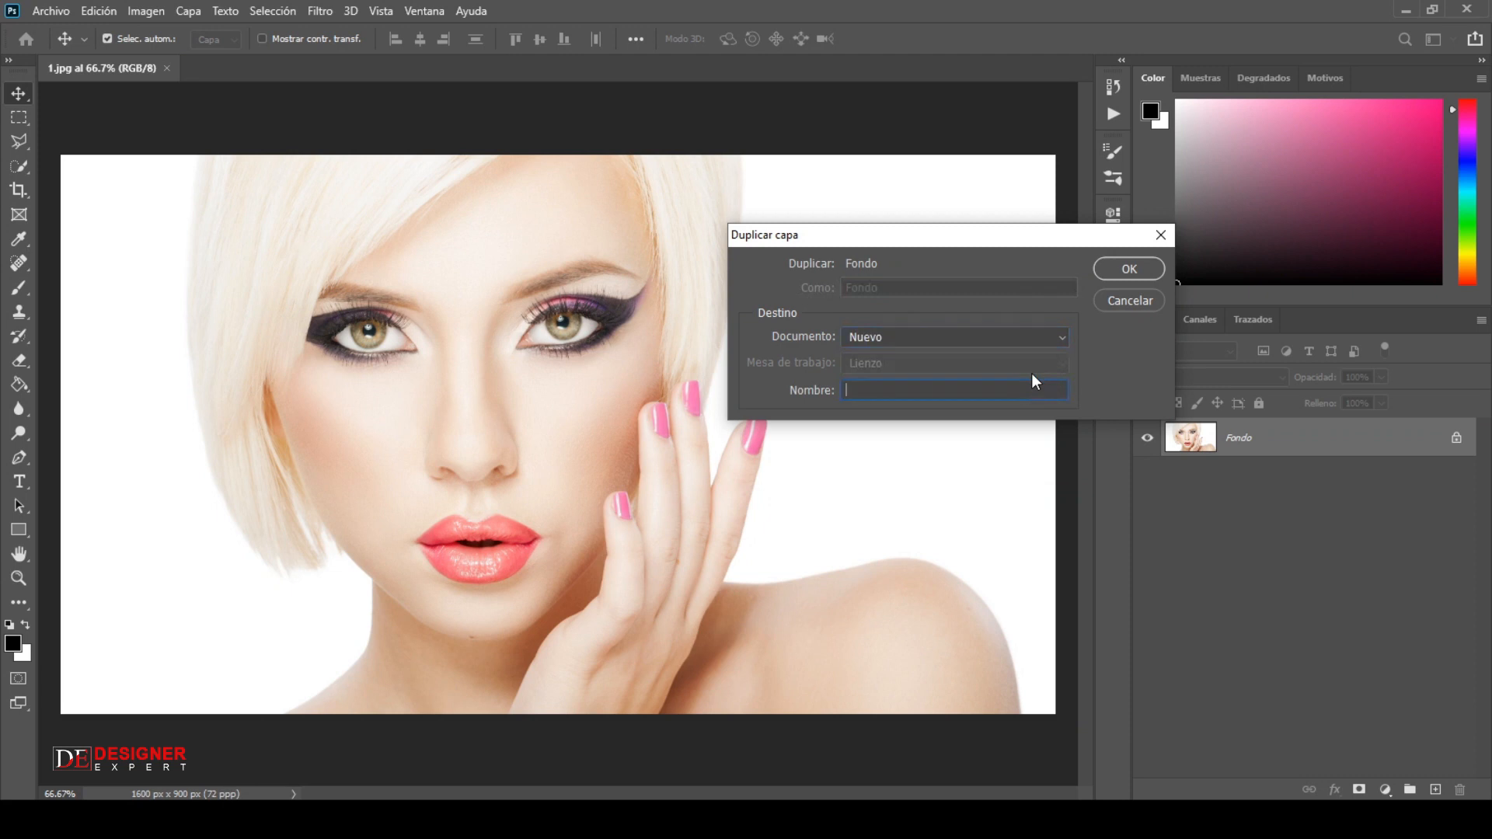
text(displazamient)
click(1123, 272)
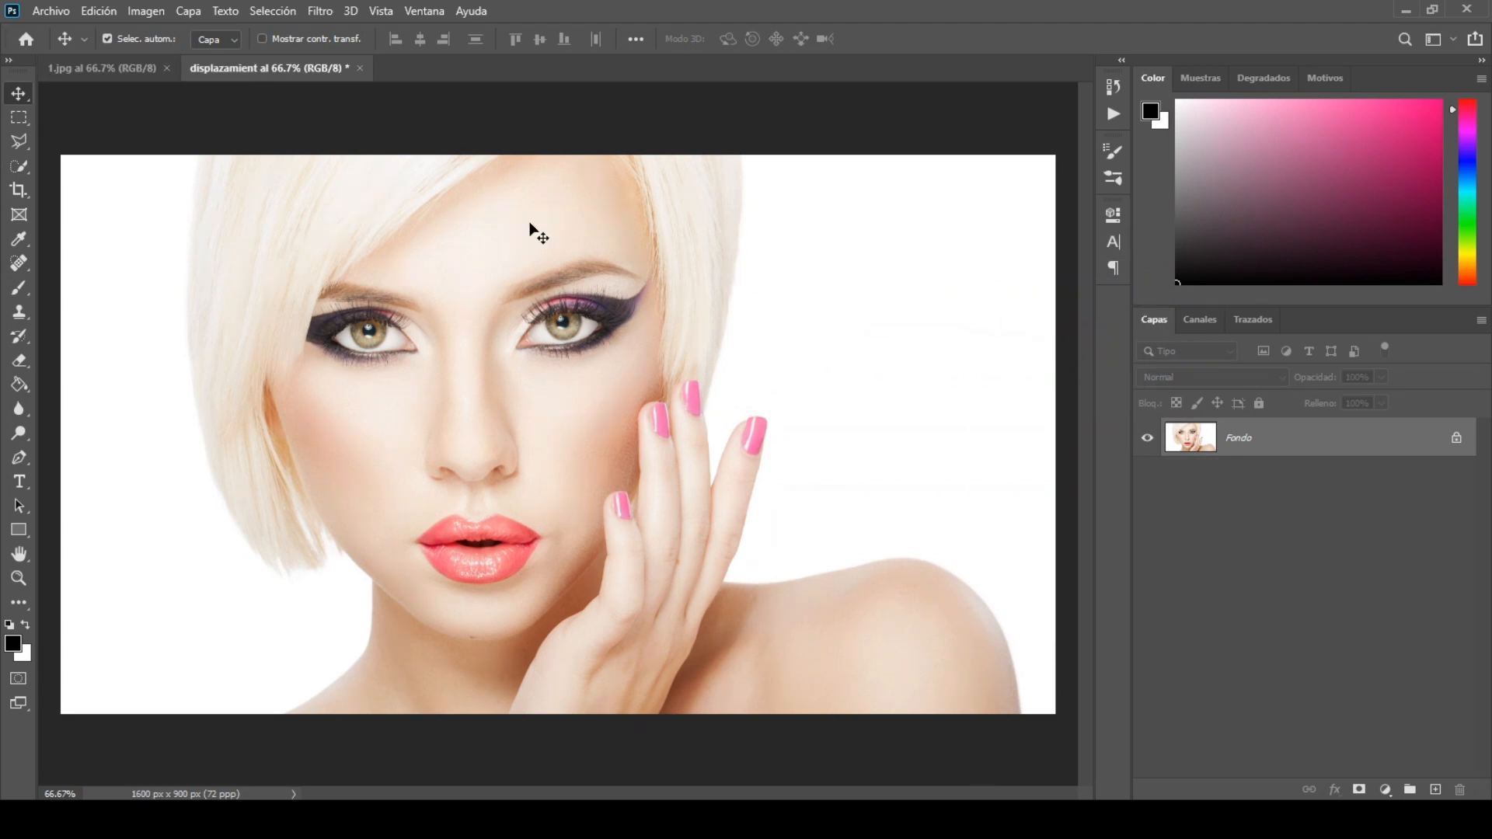
- Desaturate the portrait in the displazamient document and apply a Gaussian blur with a 3.5-pixel radius
click(148, 12)
mouse_move(149, 61)
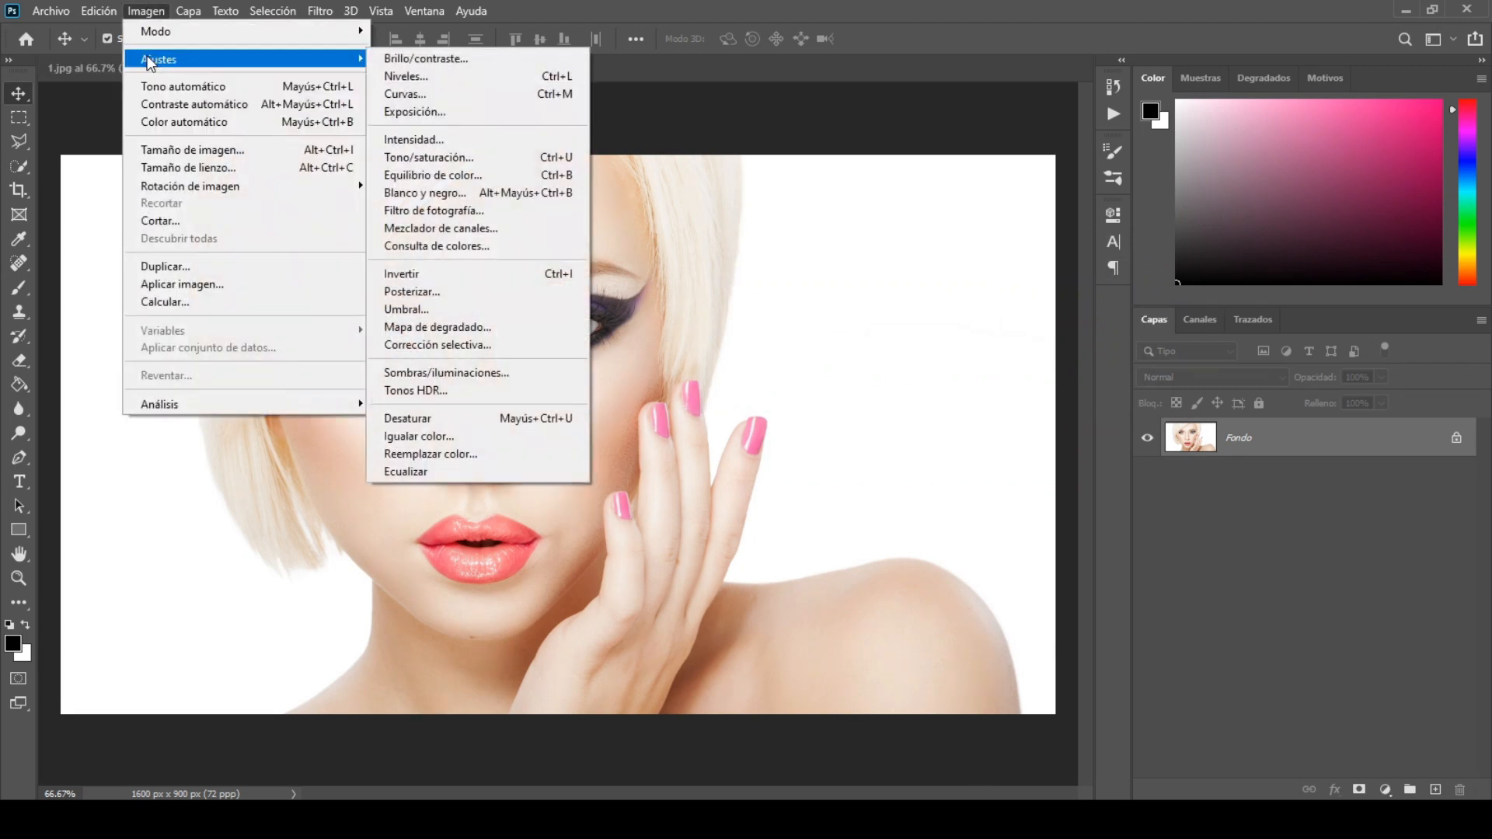
click(516, 412)
click(323, 14)
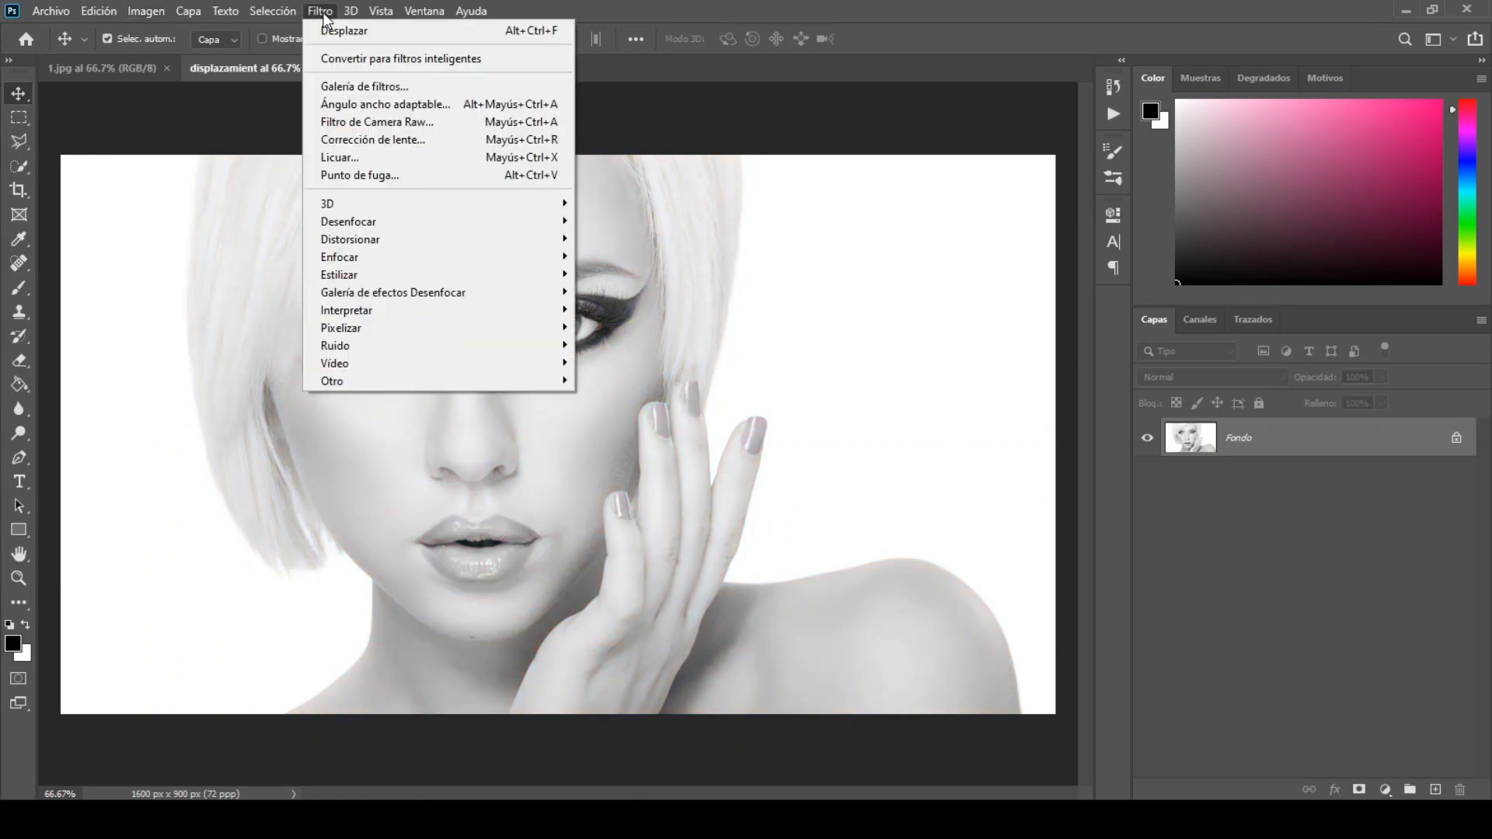
mouse_move(340, 225)
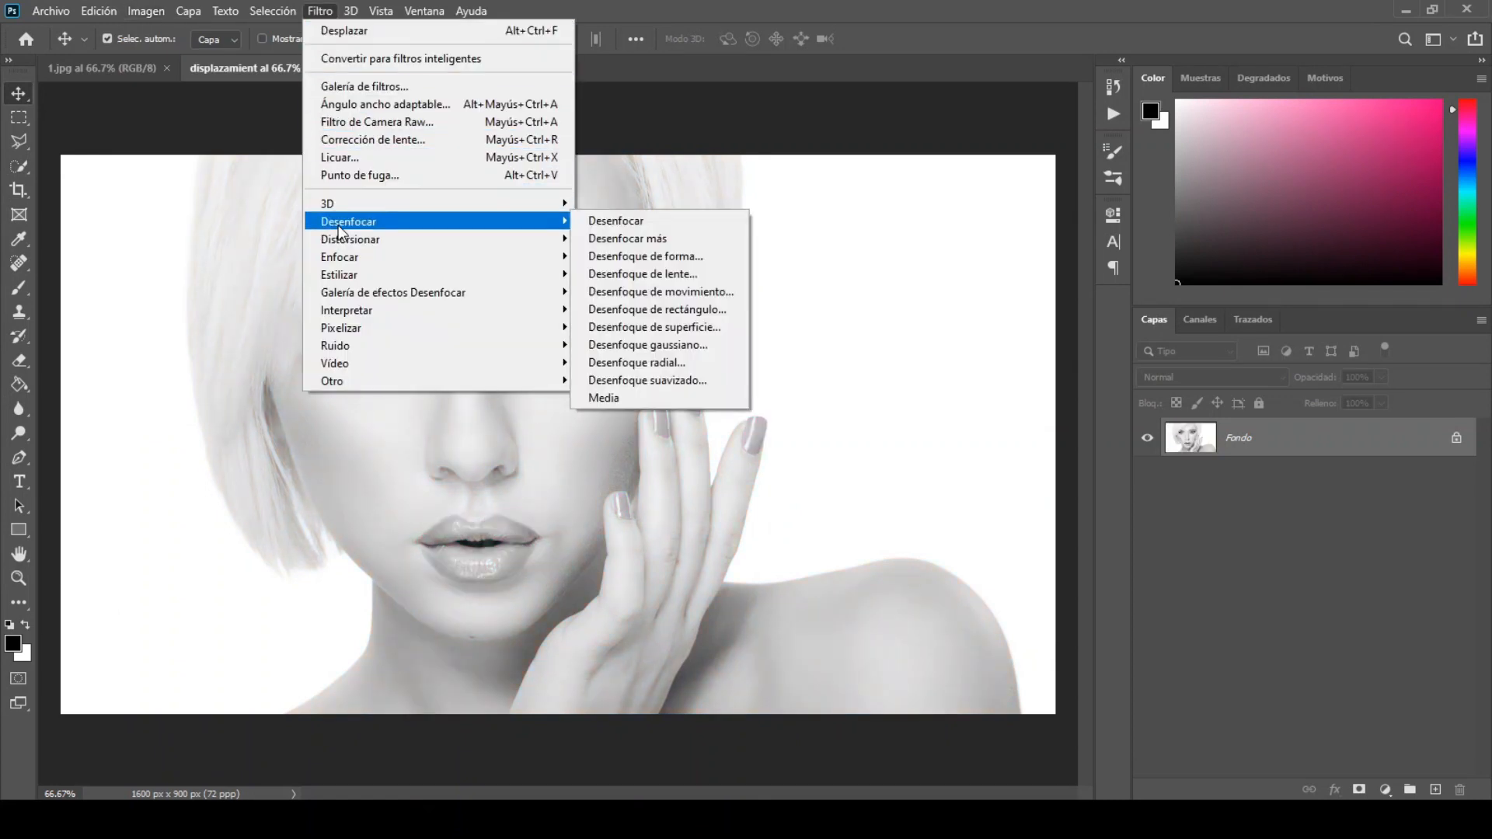
click(664, 347)
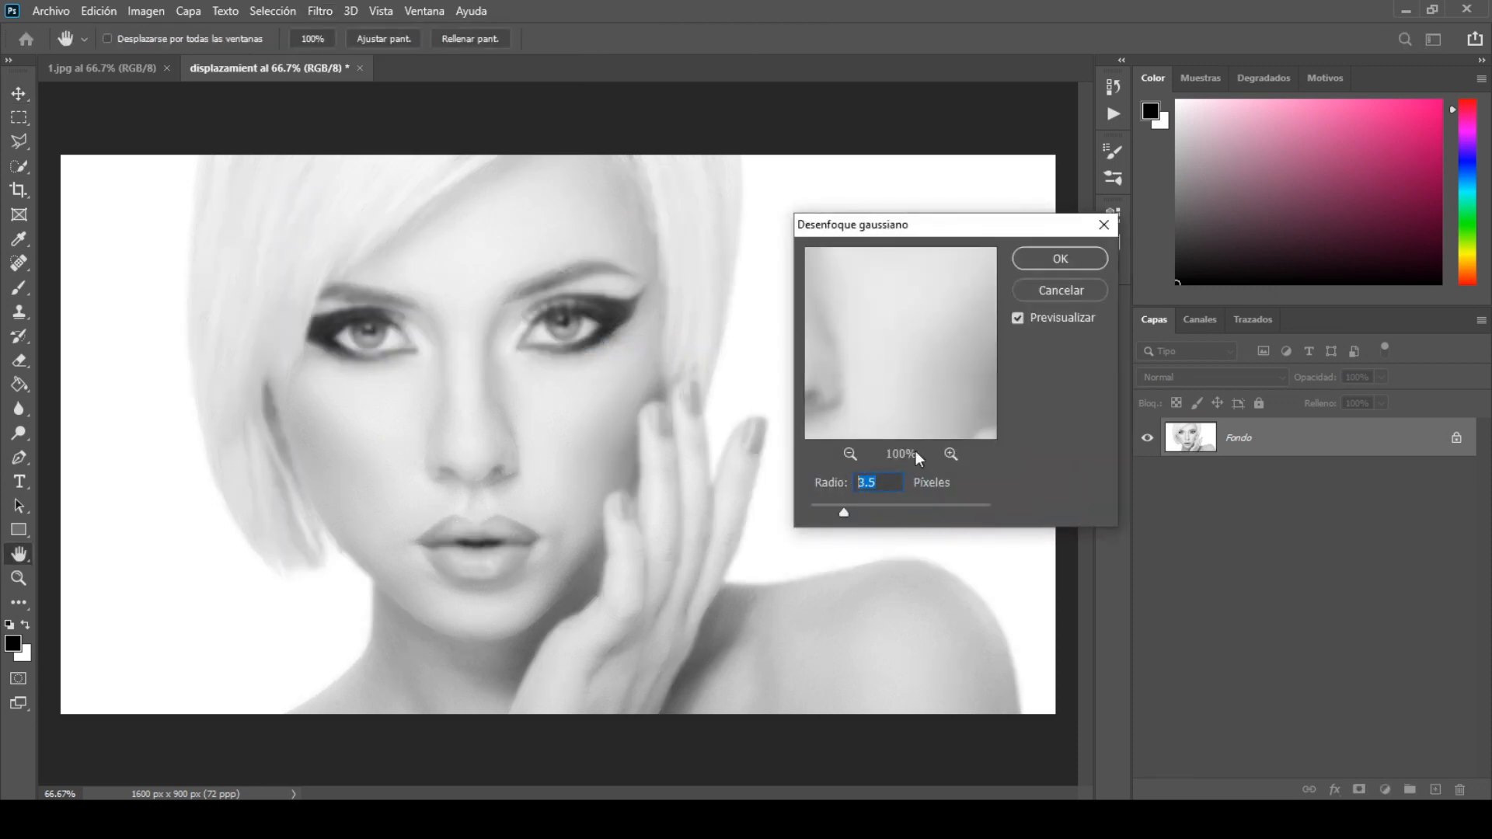
click(1037, 263)
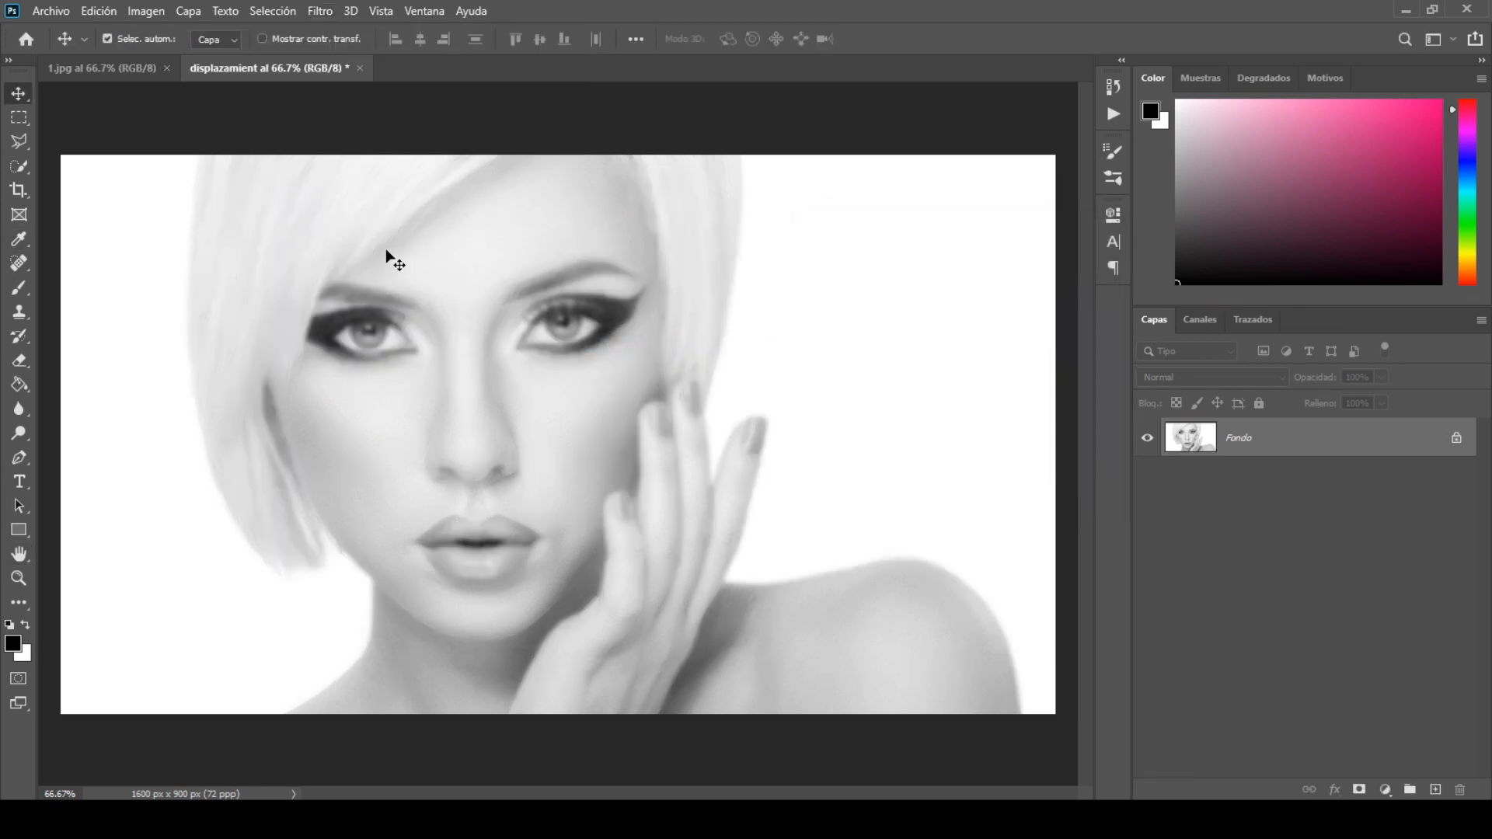
- Save the blurred grayscale image on the computer as displazamient in Photoshop format and close that document
click(63, 14)
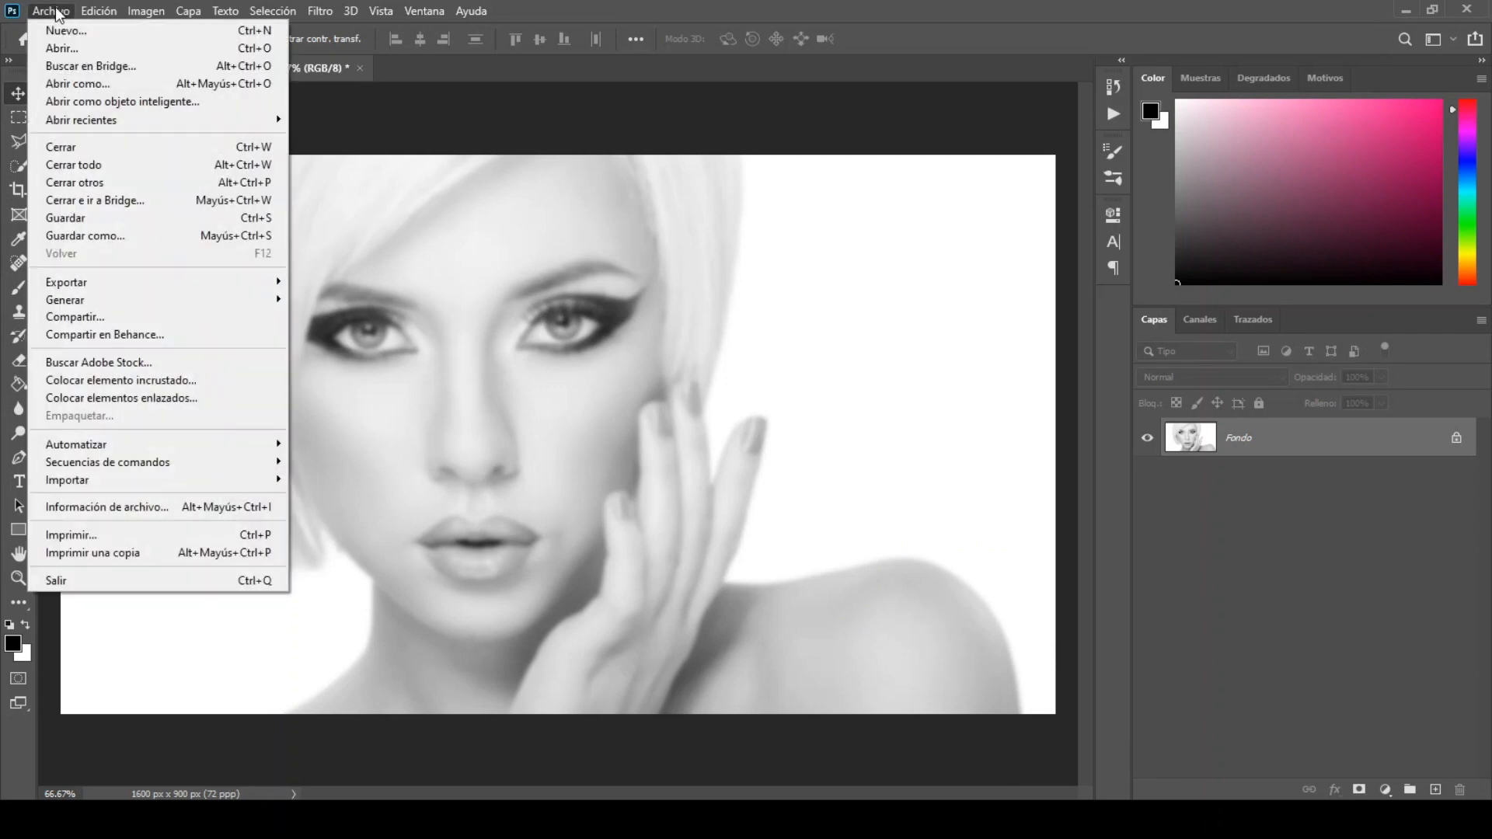
click(82, 217)
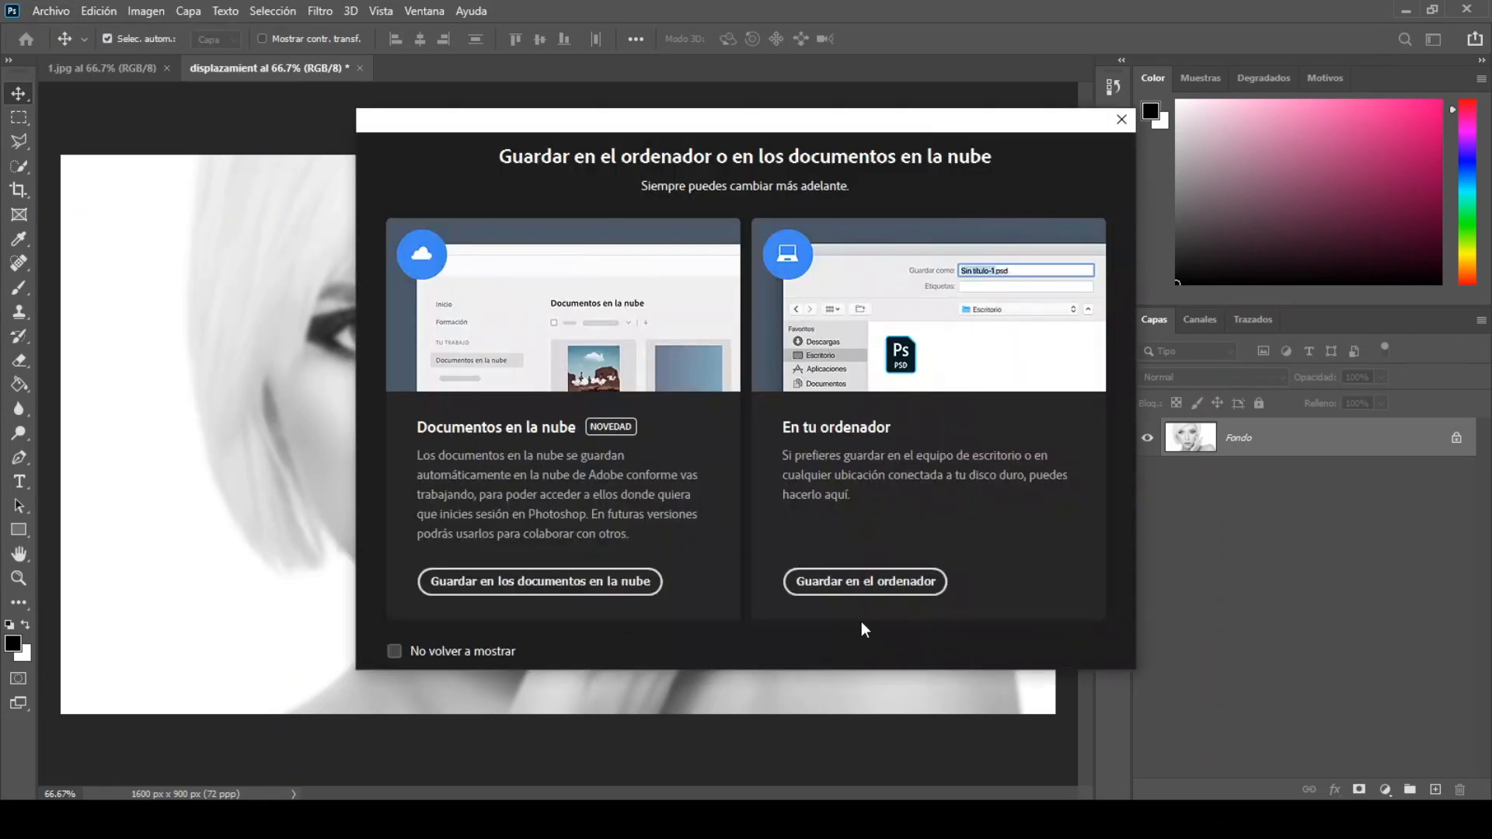
click(883, 581)
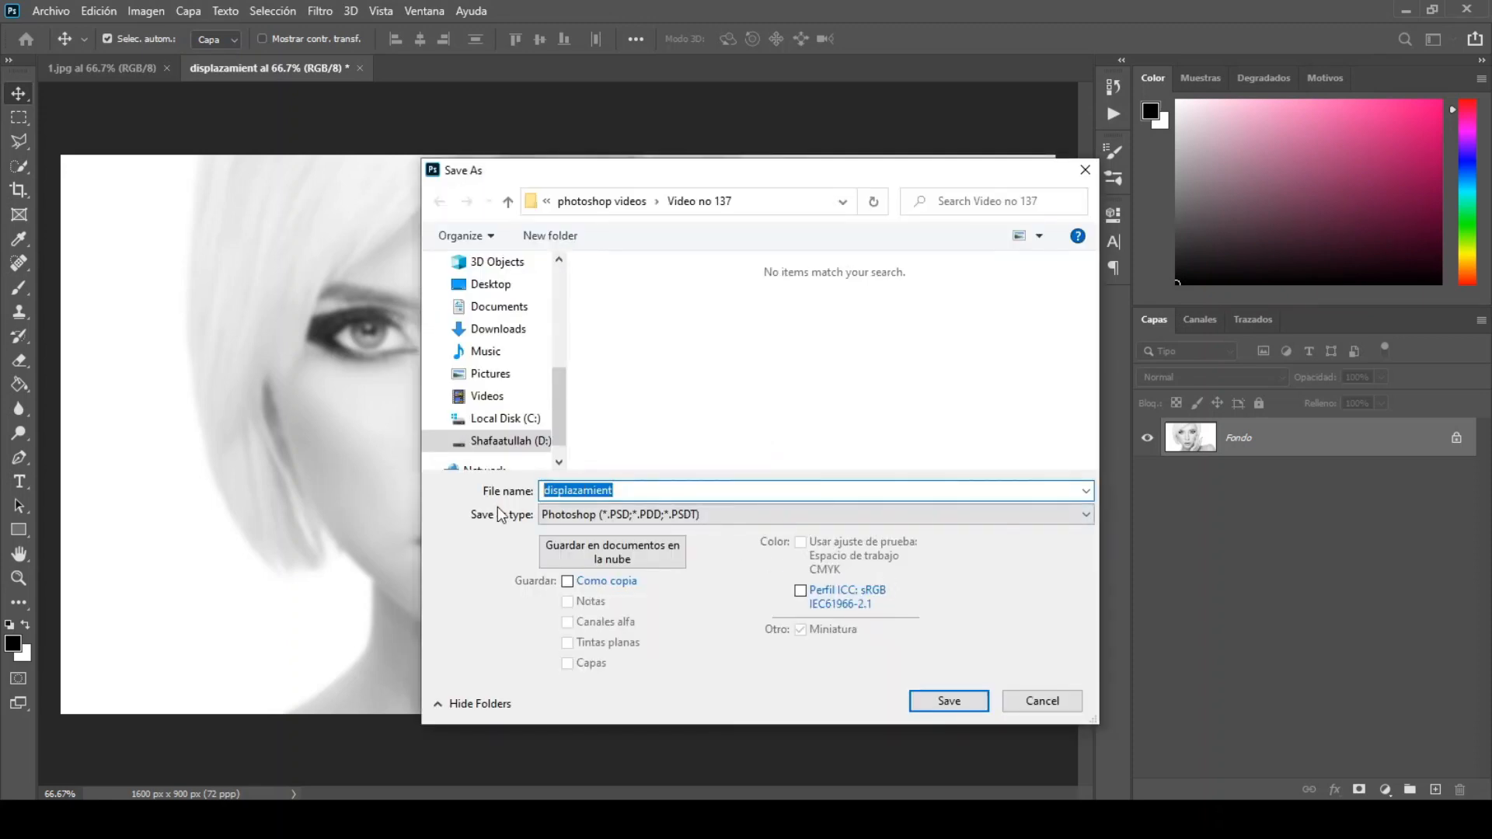
click(726, 515)
click(726, 519)
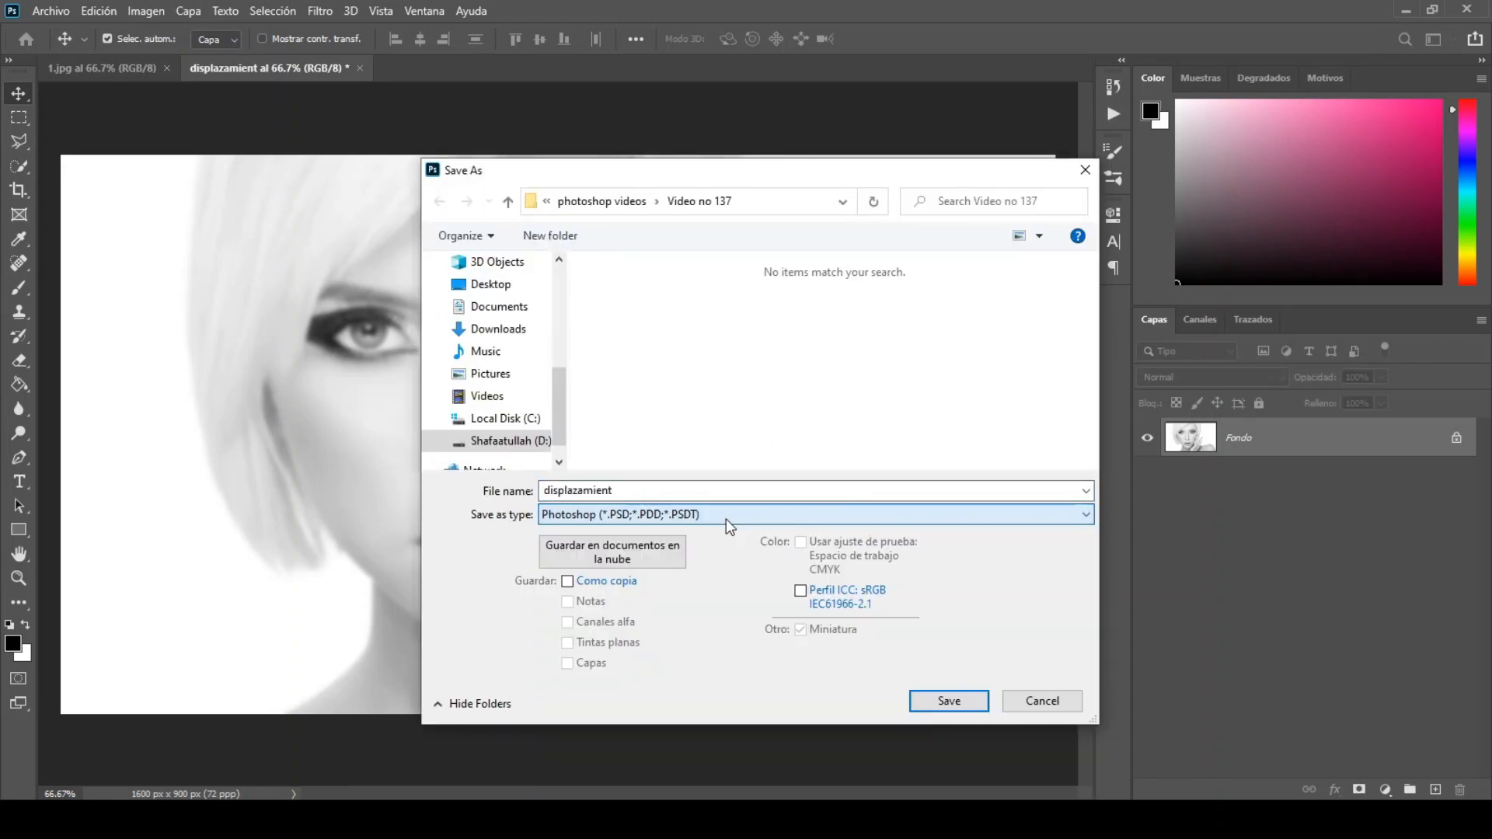
click(922, 698)
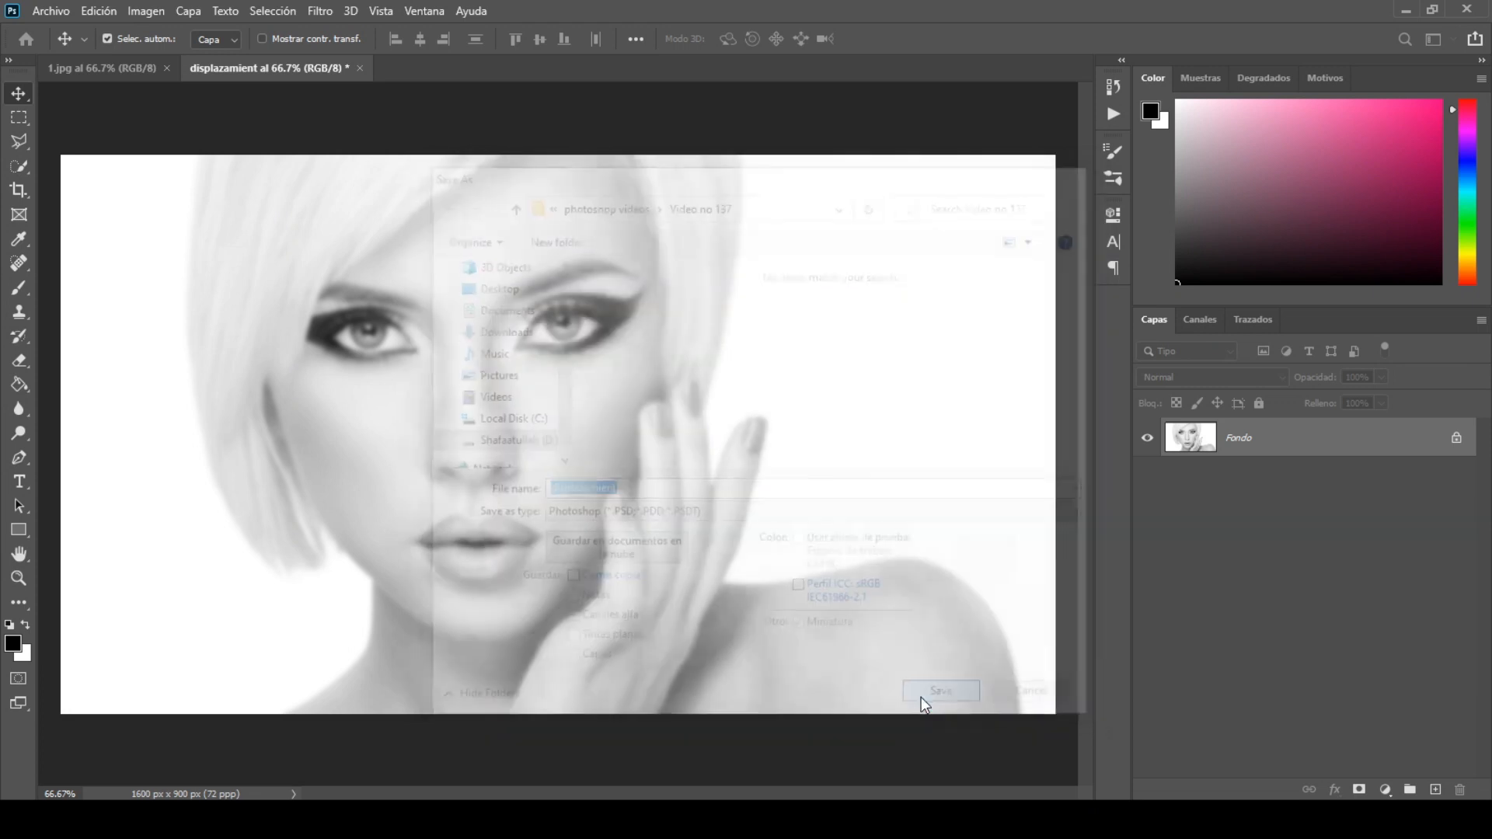
click(372, 69)
- Select the woman in 1.jpg with the Quick Selection tool, subtracting the white background and adding the missing lower hair
click(21, 167)
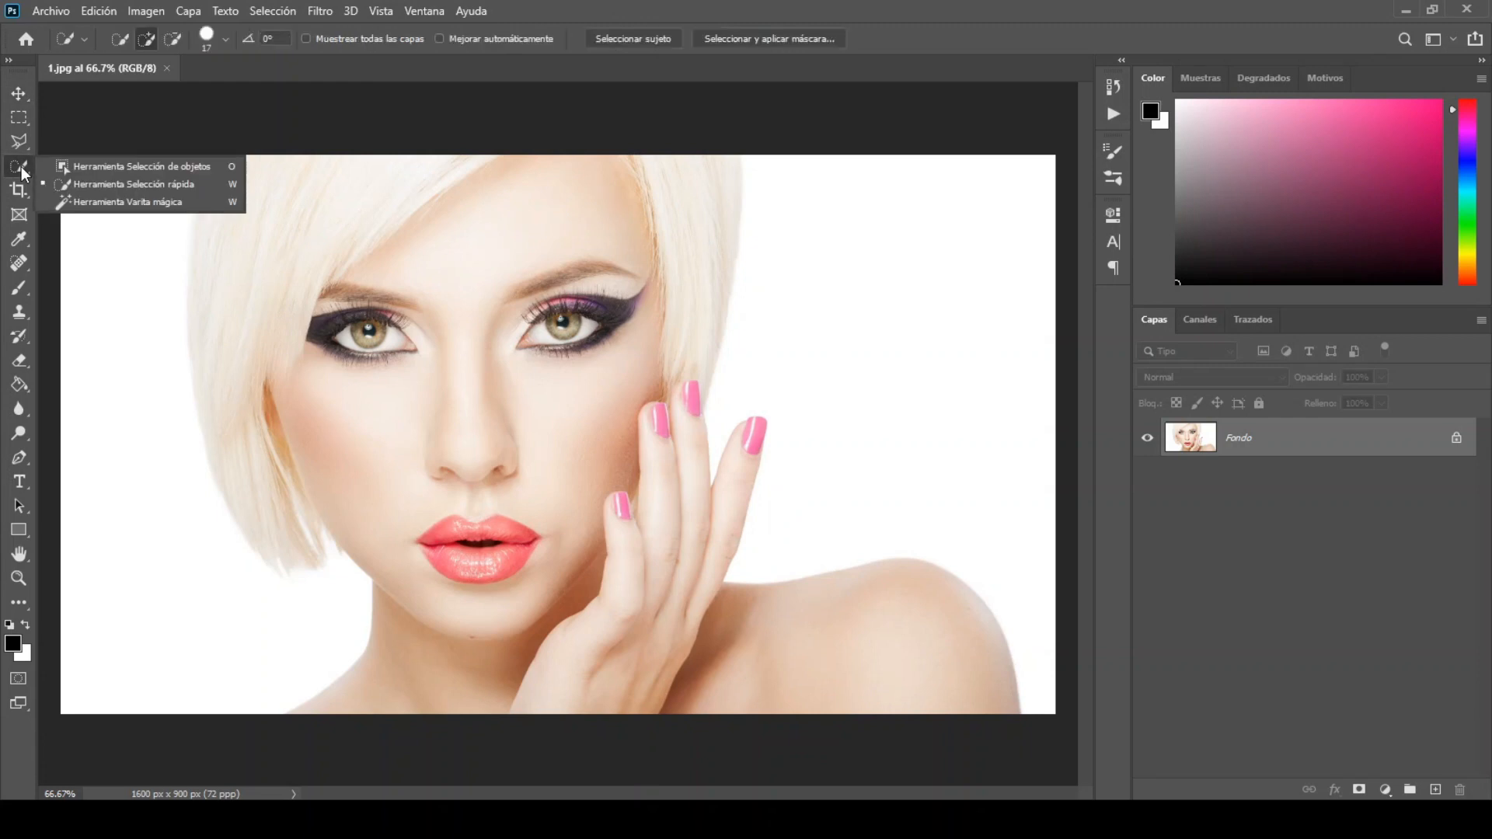
click(86, 183)
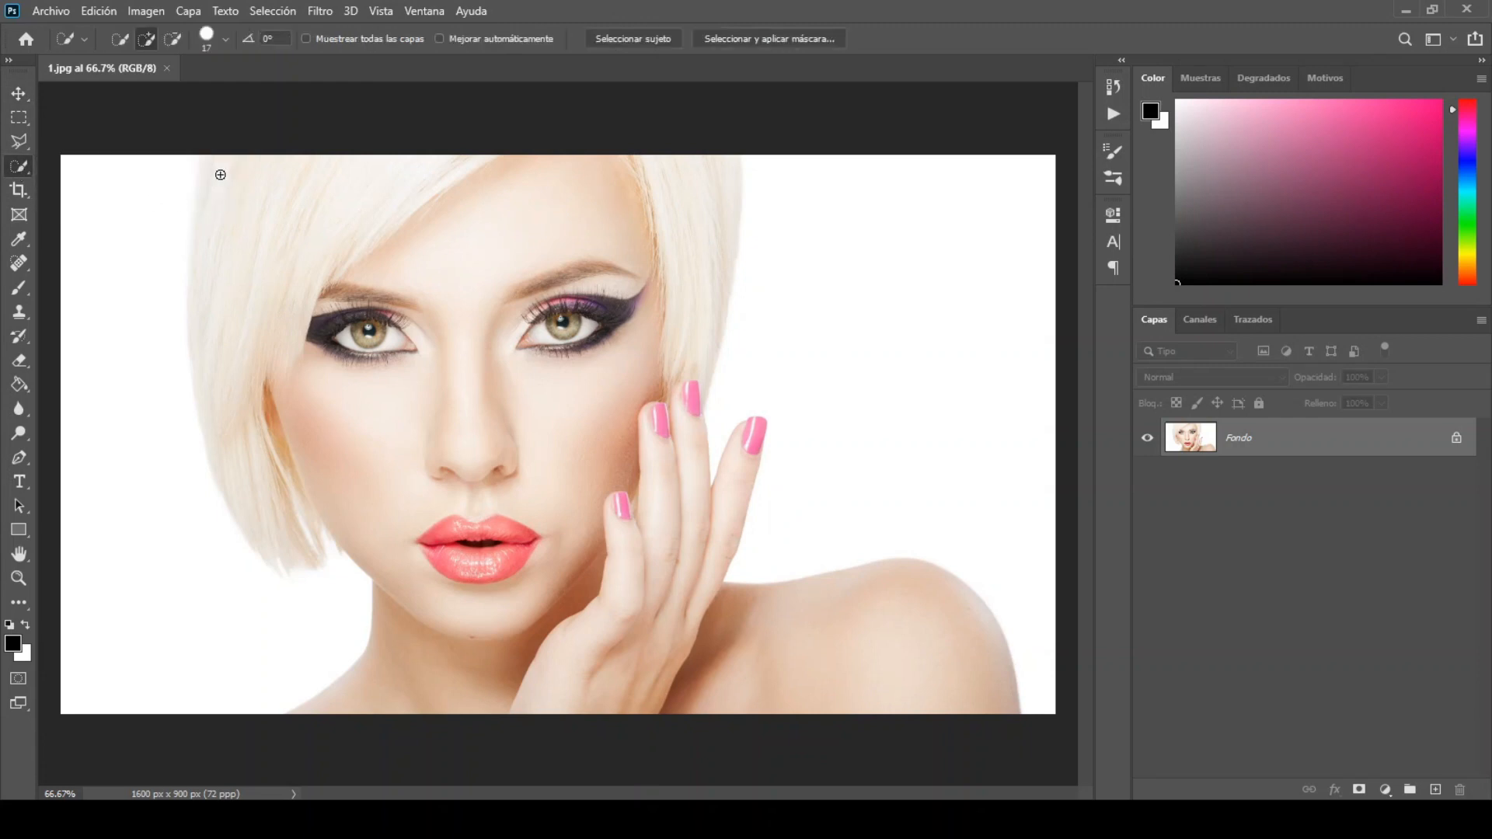
mouse_move(316, 362)
mouse_down()
mouse_move(435, 510)
mouse_move(526, 589)
mouse_move(674, 172)
mouse_move(659, 479)
mouse_move(712, 519)
mouse_move(758, 453)
mouse_move(738, 474)
mouse_move(718, 578)
mouse_move(876, 653)
mouse_move(912, 643)
mouse_up()
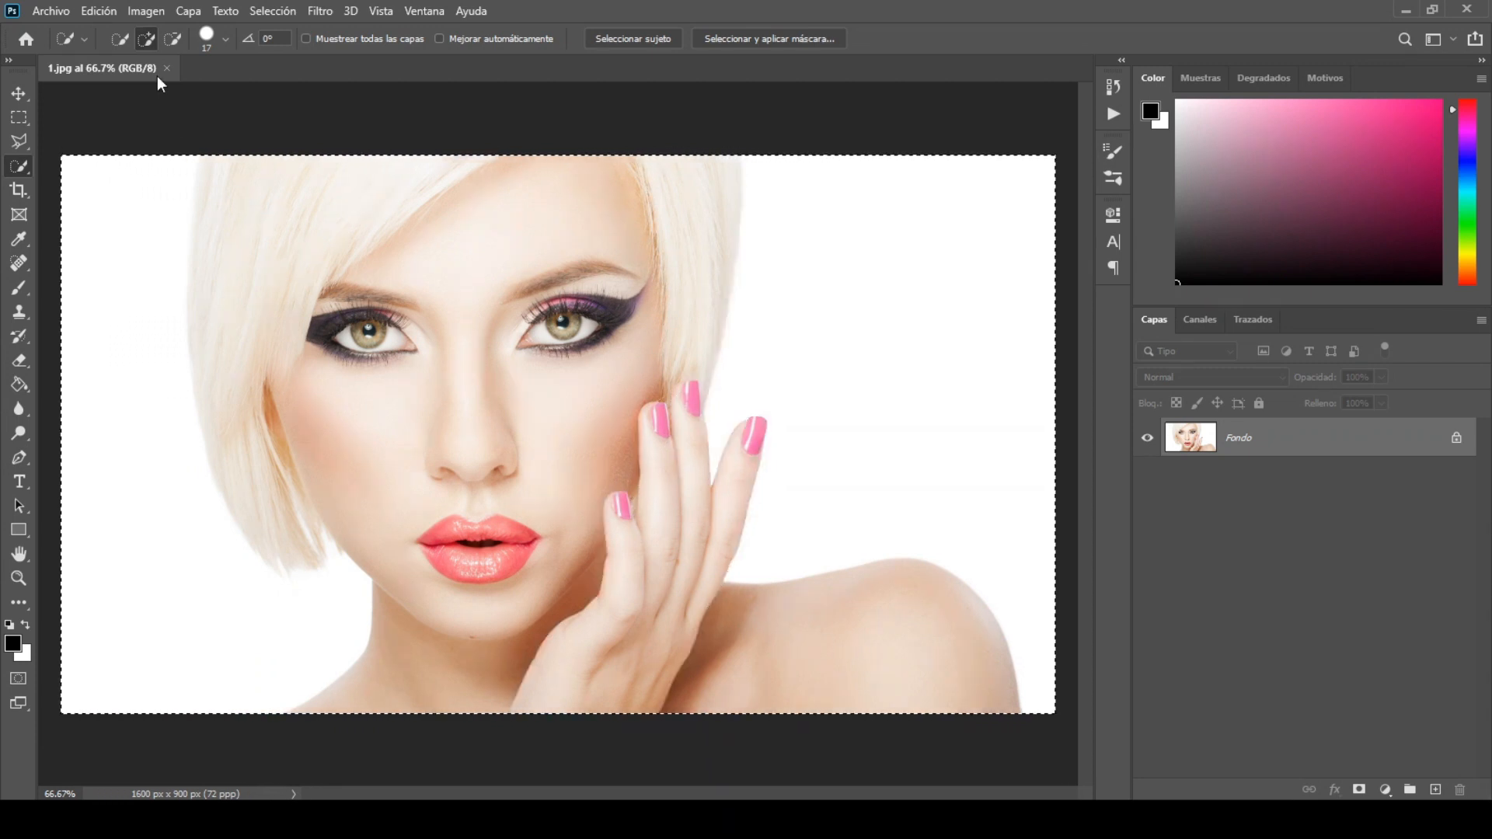
click(172, 41)
mouse_move(166, 133)
mouse_down()
mouse_move(160, 293)
mouse_move(241, 562)
mouse_up()
mouse_move(245, 440)
mouse_down()
mouse_move(853, 254)
mouse_move(846, 412)
mouse_up()
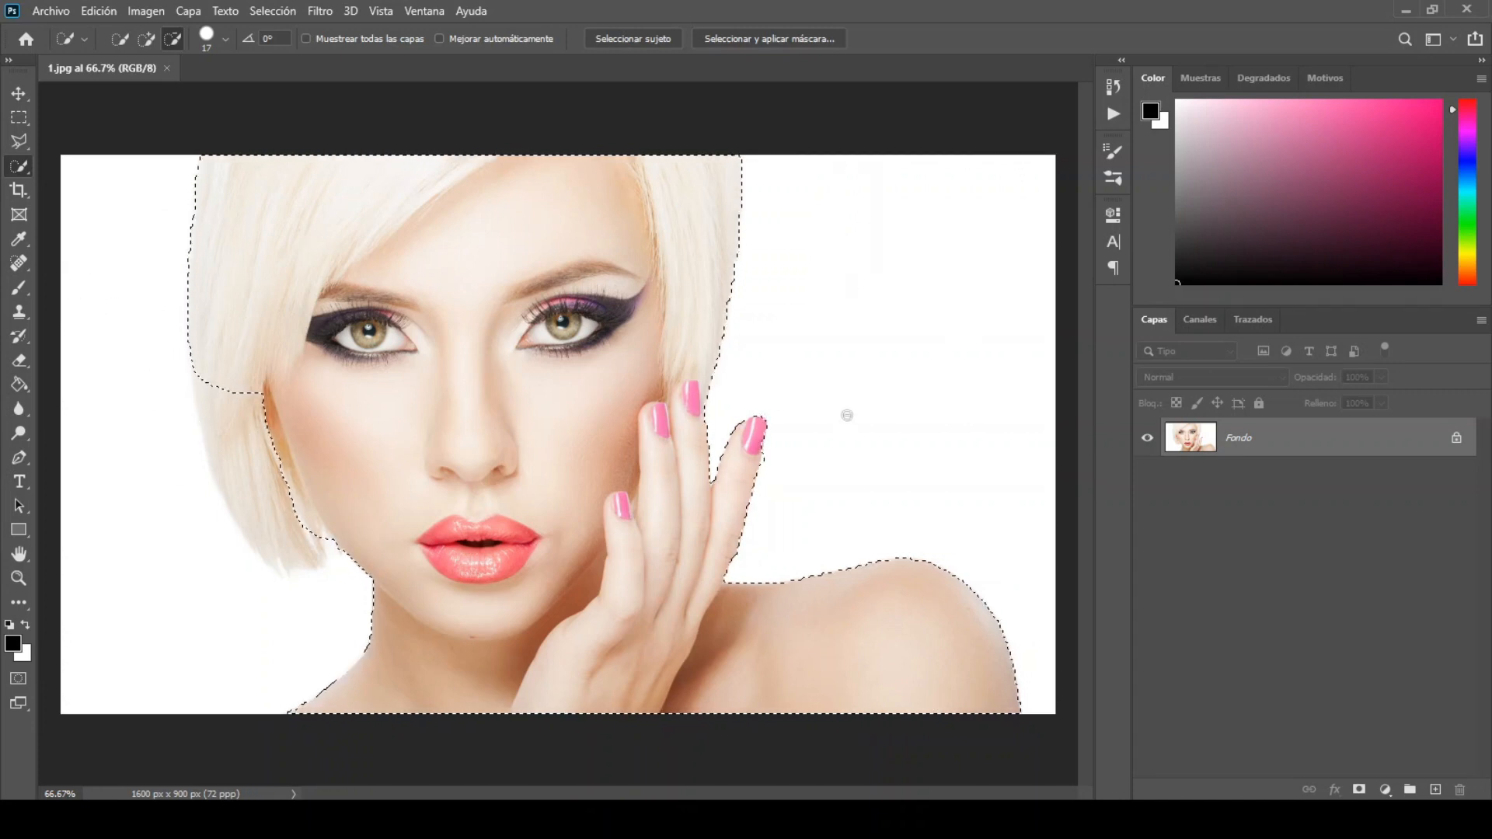
click(151, 36)
mouse_move(224, 388)
mouse_down()
mouse_move(249, 487)
mouse_move(333, 557)
mouse_up()
alt+click(333, 557)
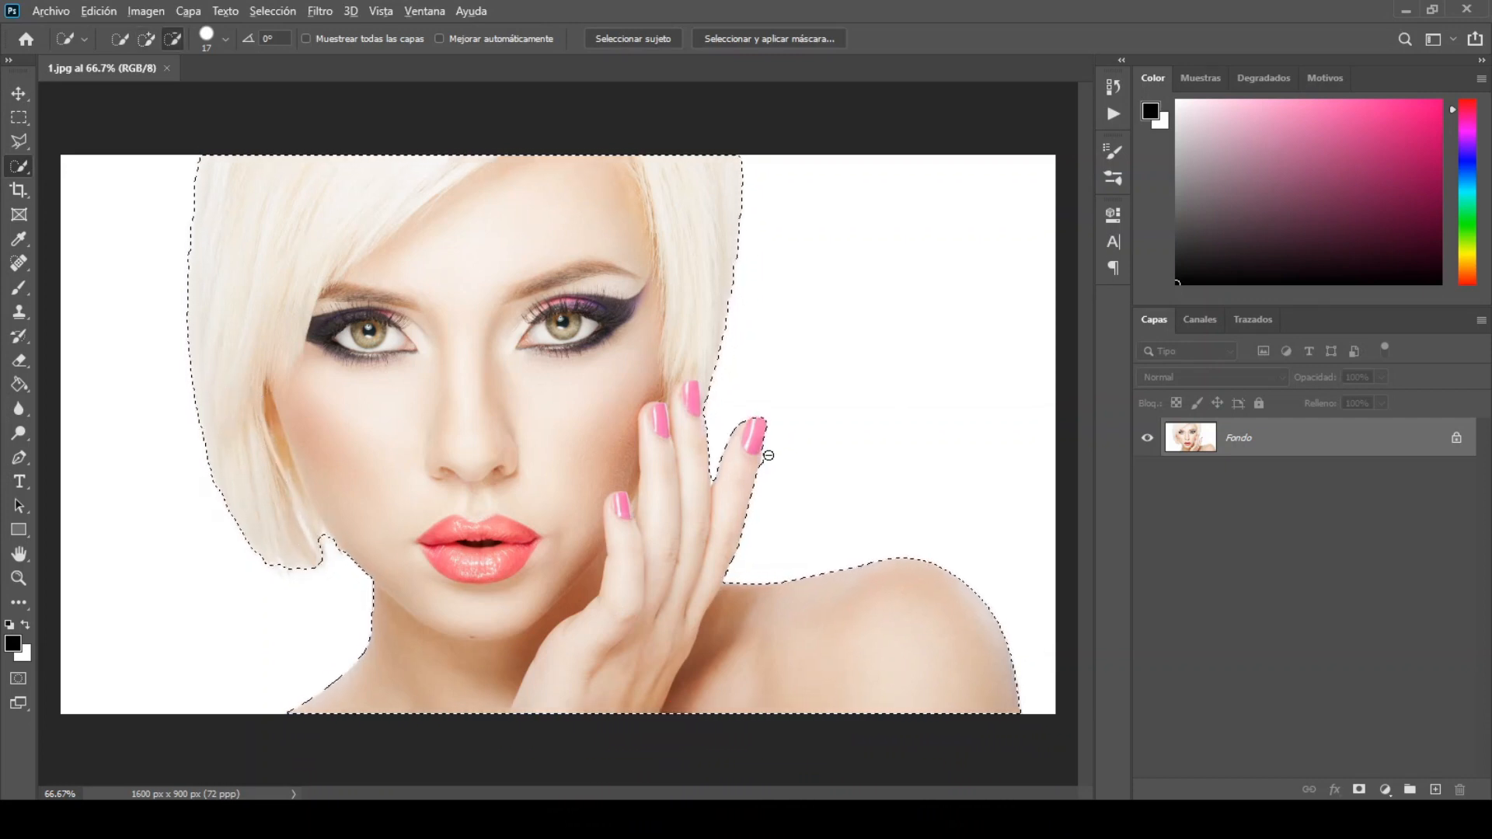
- Refine the woman's selection in Select and Mask with a 3 px radius, smoothing 15, feather 0.1 px and slightly raised contrast
click(762, 38)
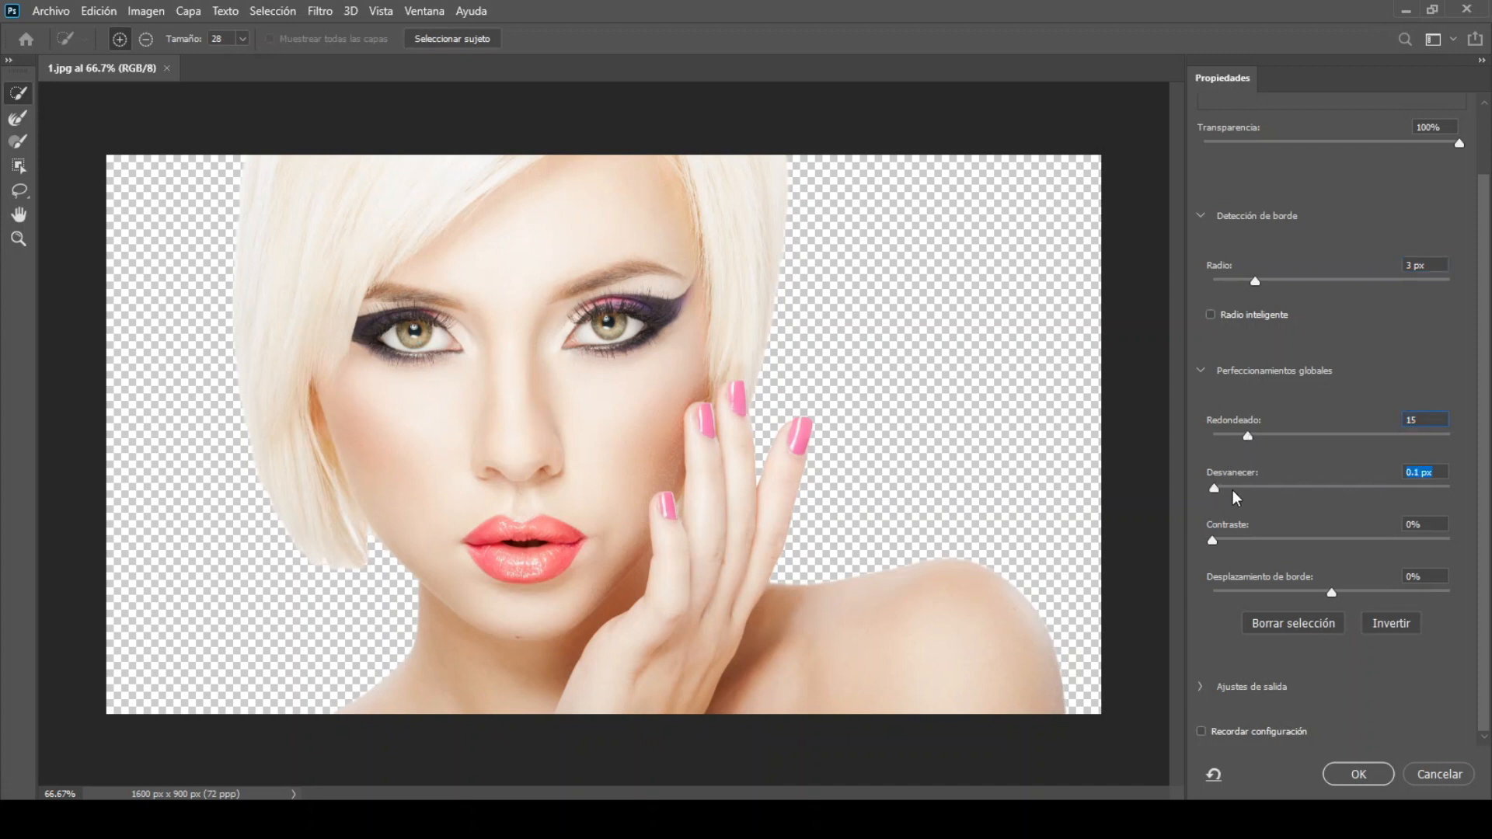
drag(1214, 544, 1232, 546)
click(1355, 774)
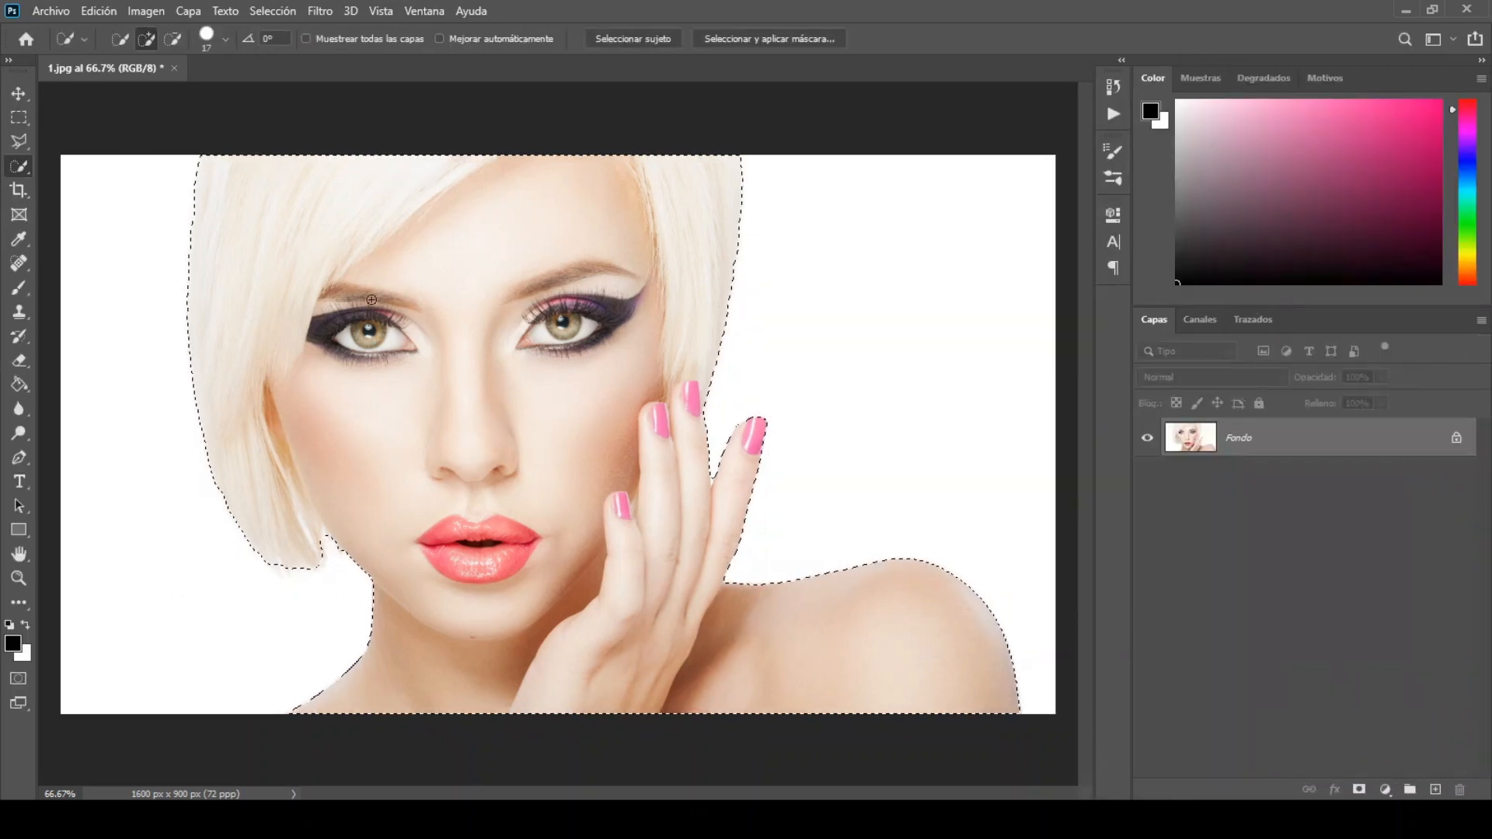
- Copy the selected woman and paste her onto a new layer above the background
click(89, 11)
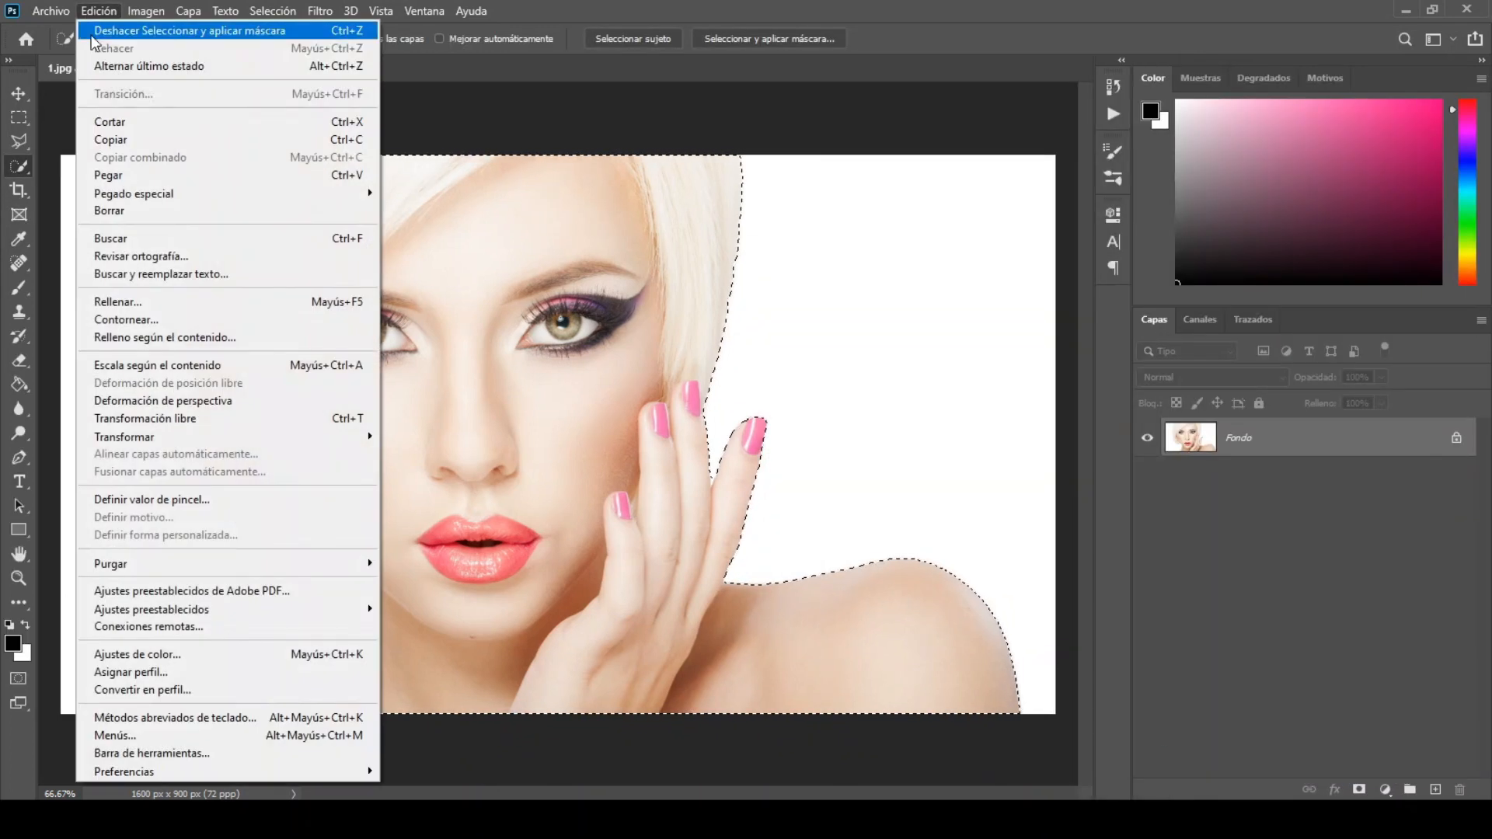
click(110, 140)
click(99, 11)
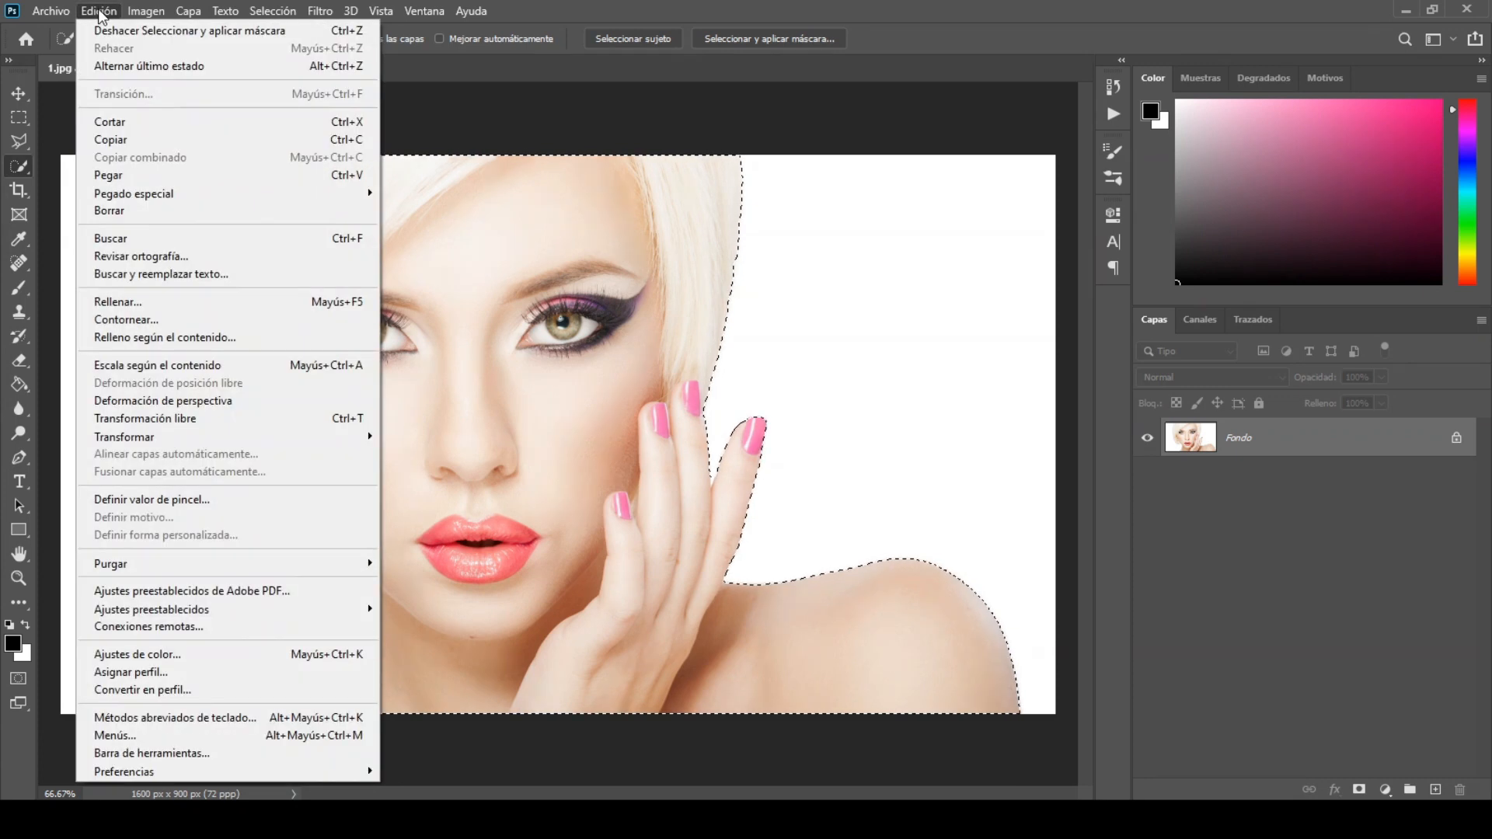
click(102, 172)
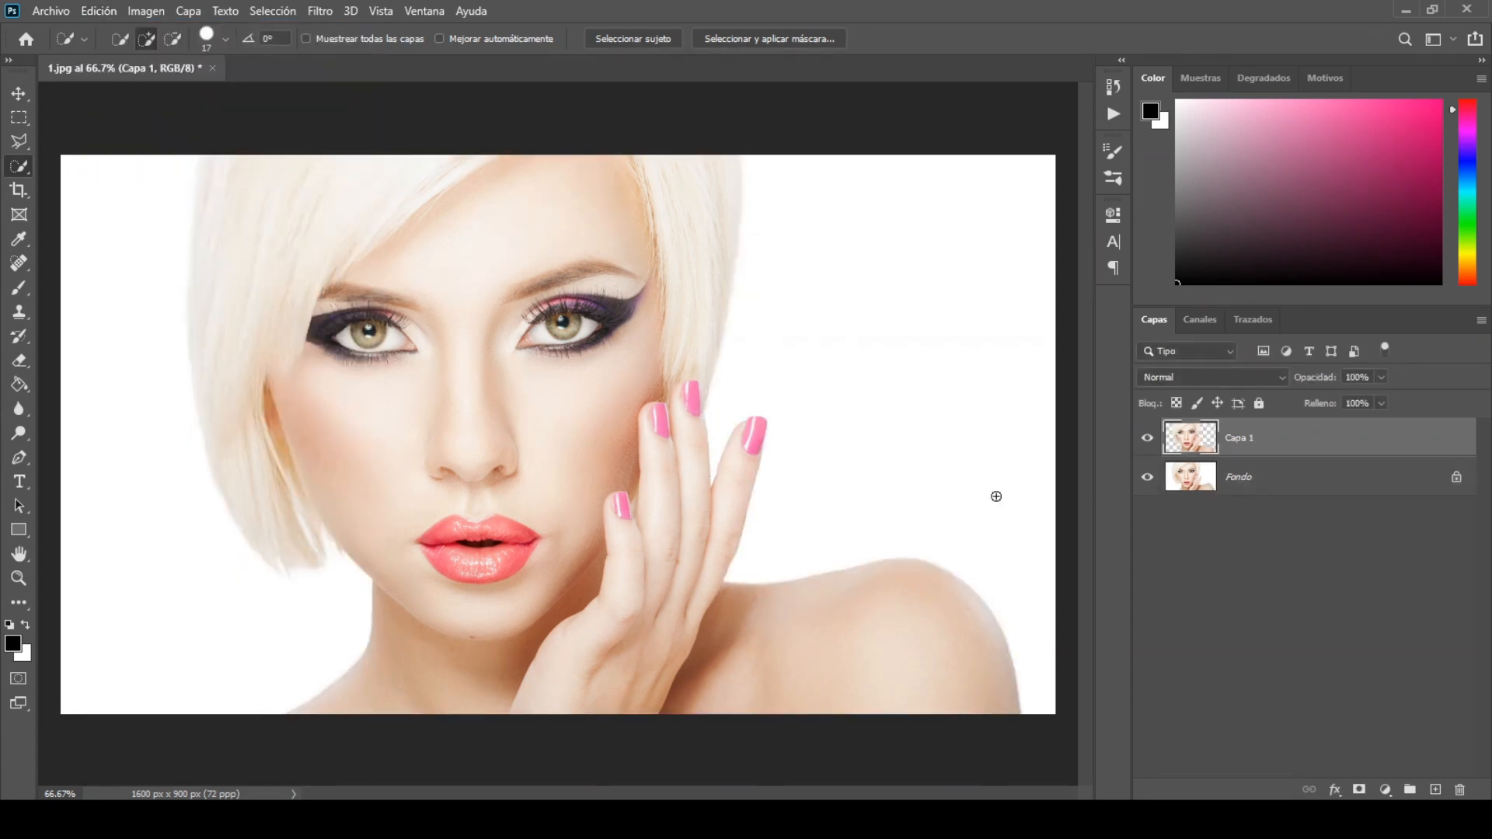
- Add a new layer directly above Fondo and fill it with black (000000) using the Paint Bucket tool
click(1168, 474)
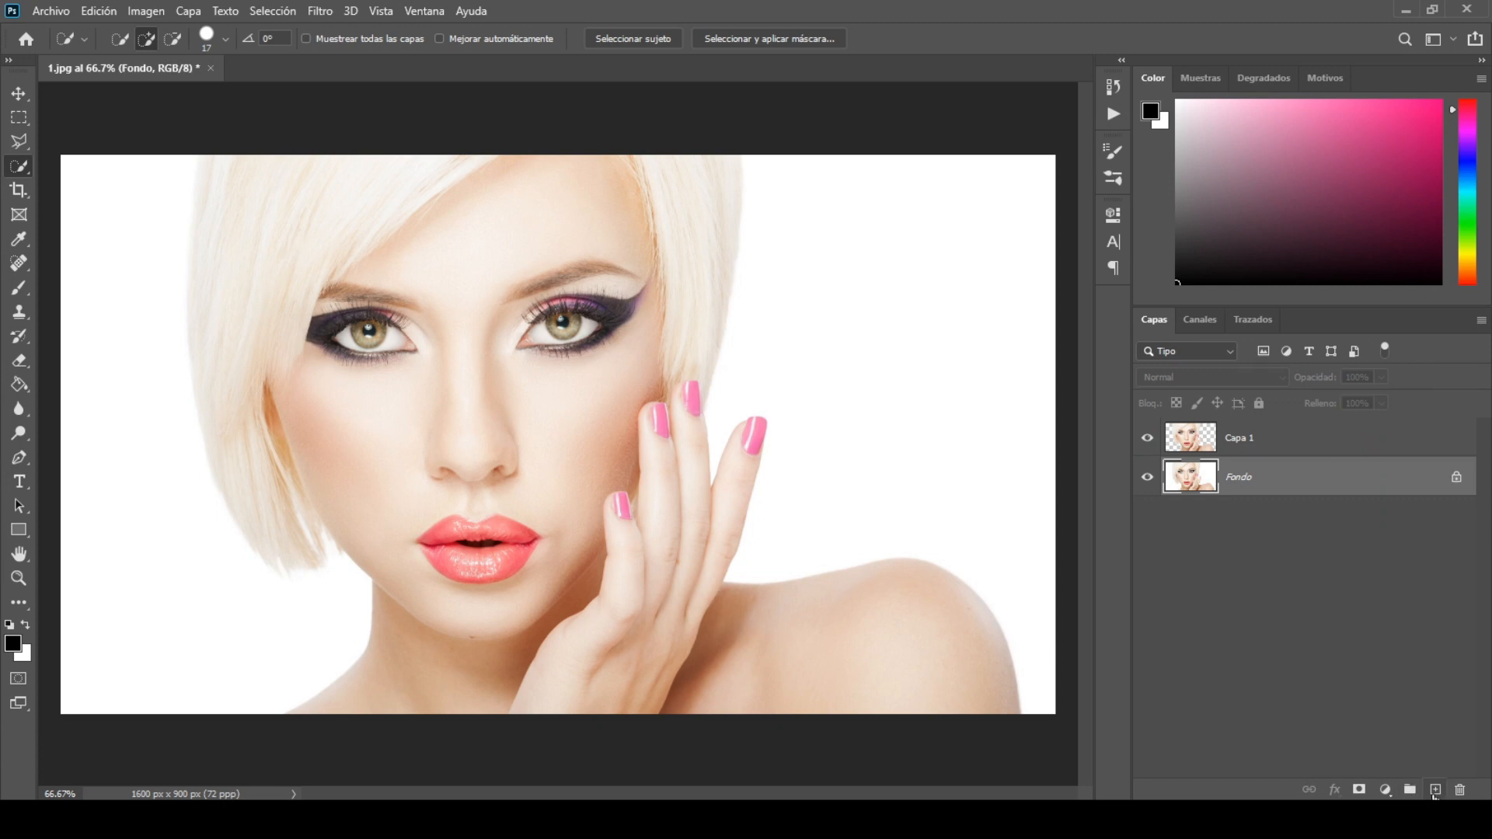
click(1434, 790)
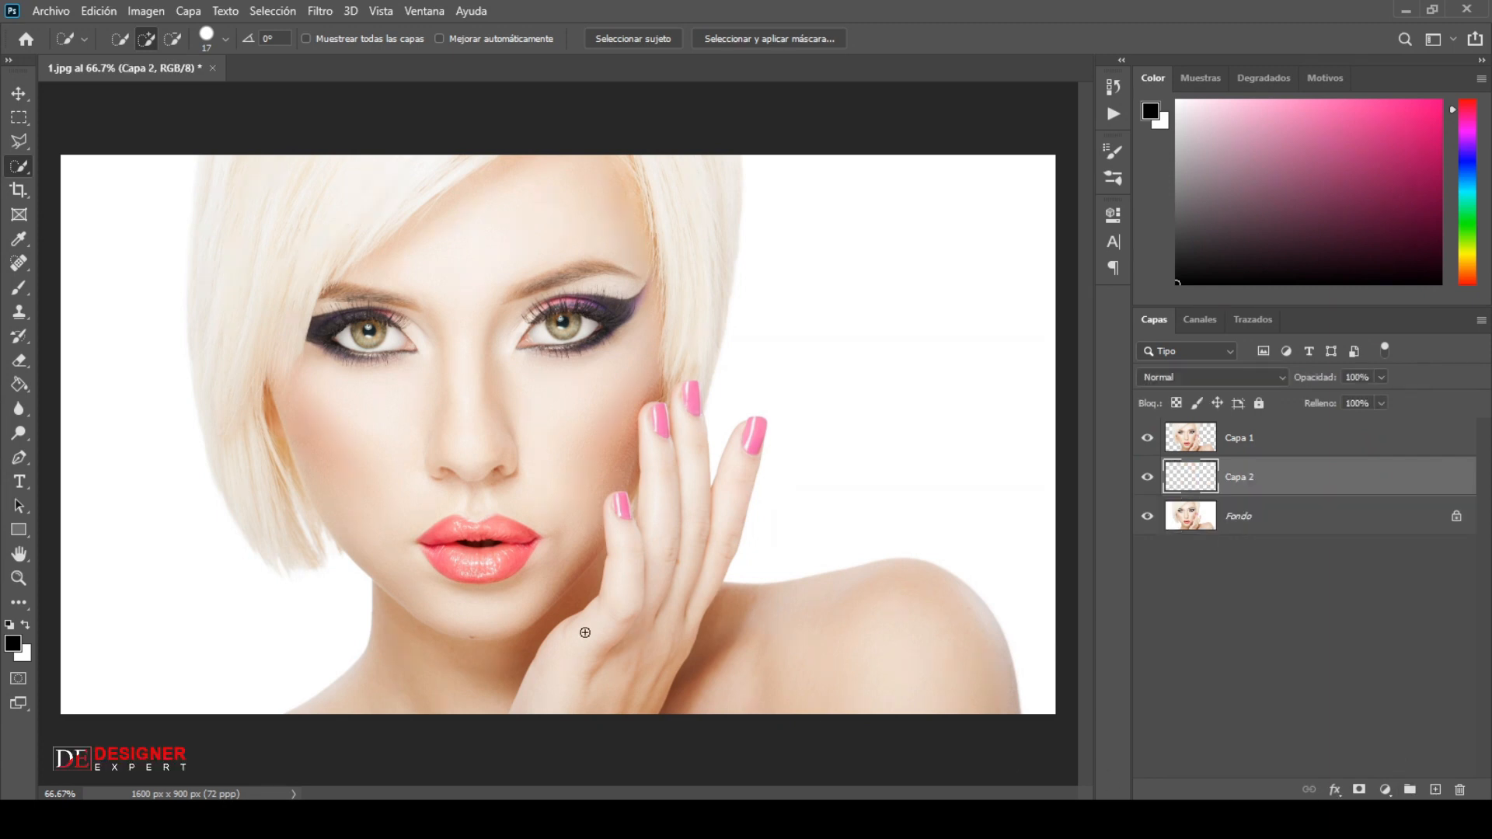
click(19, 383)
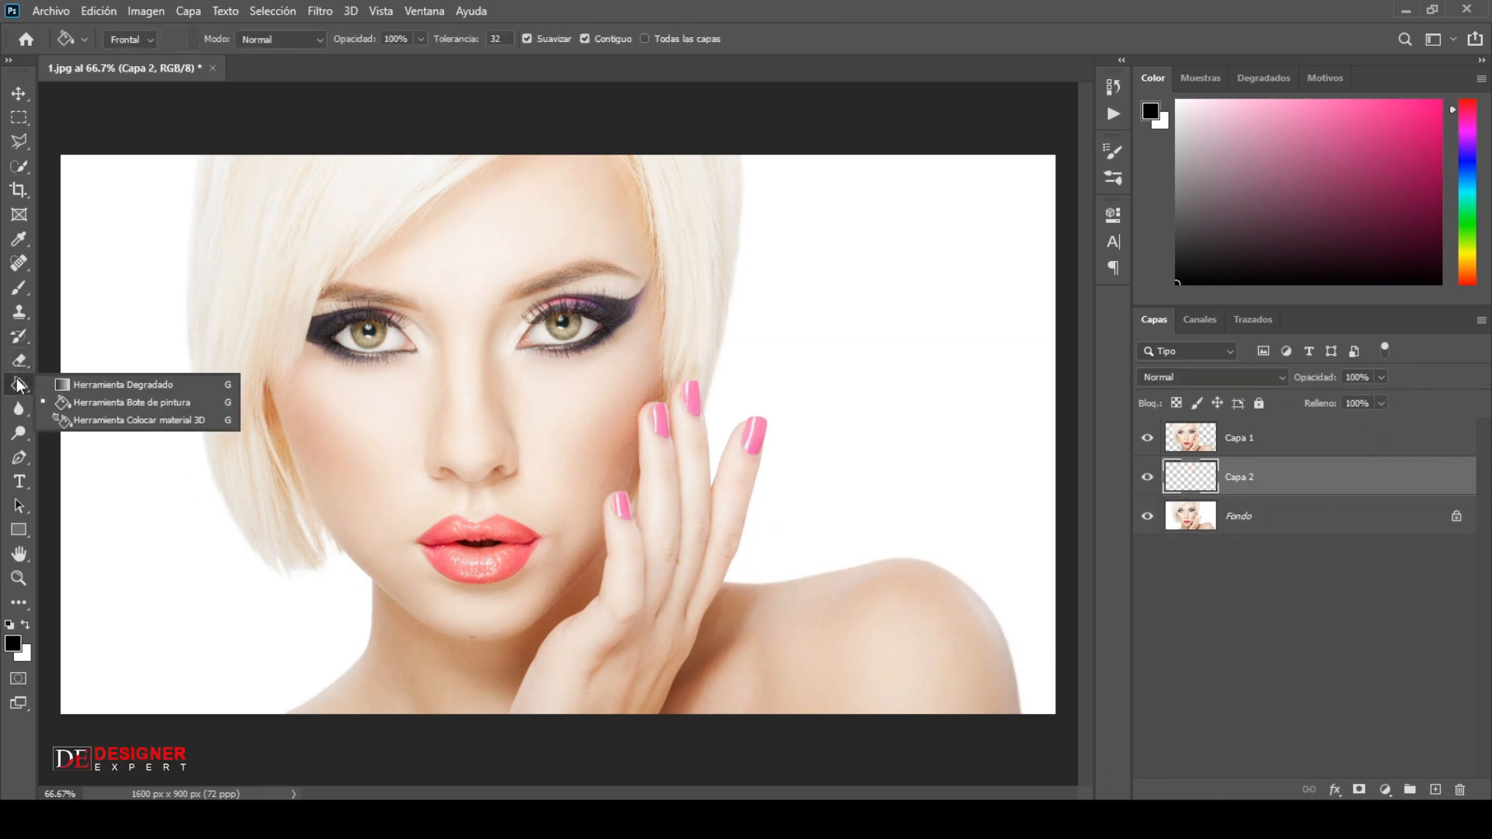
click(108, 409)
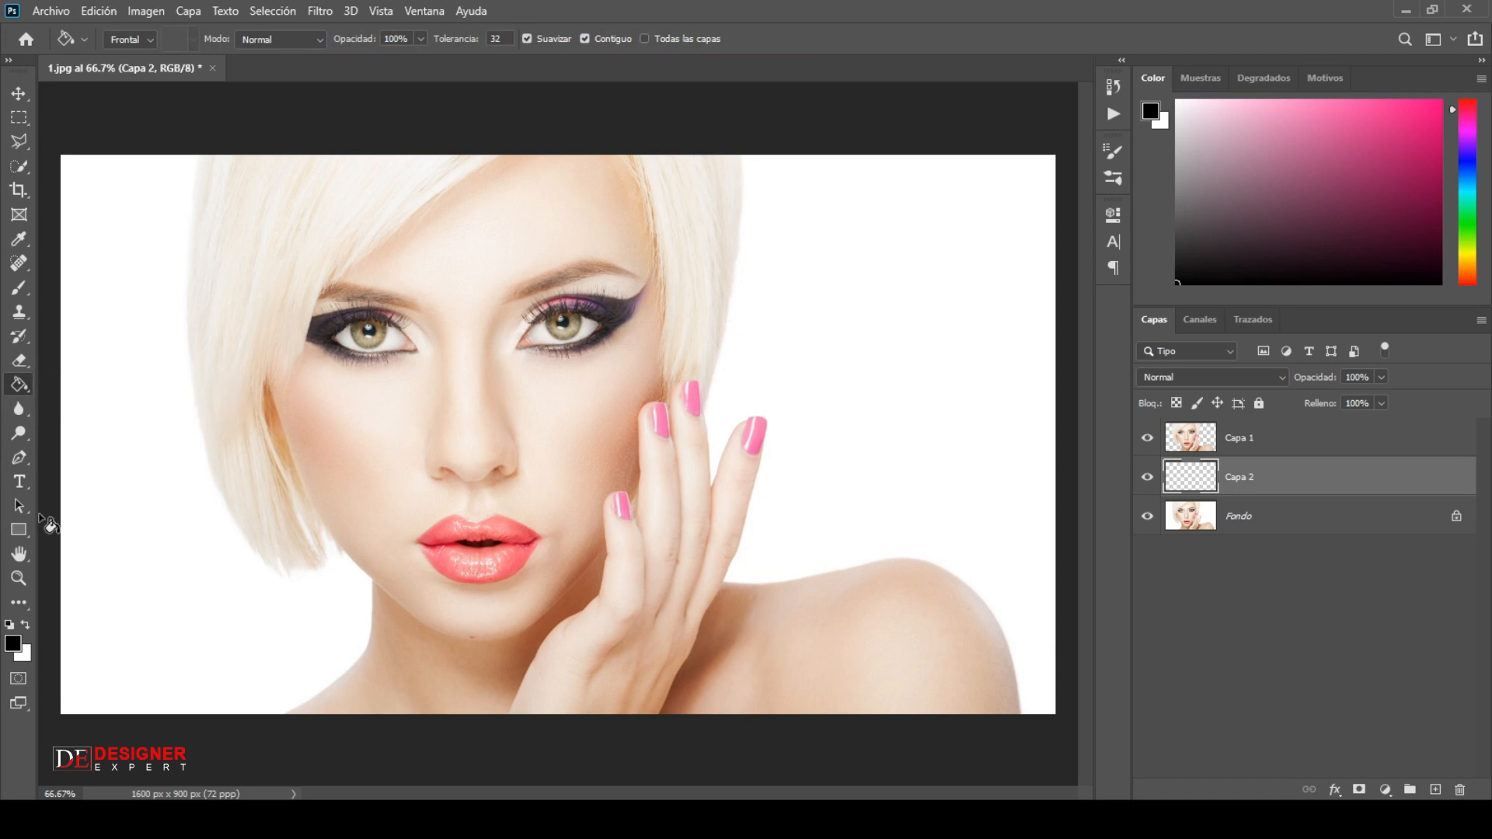
click(12, 643)
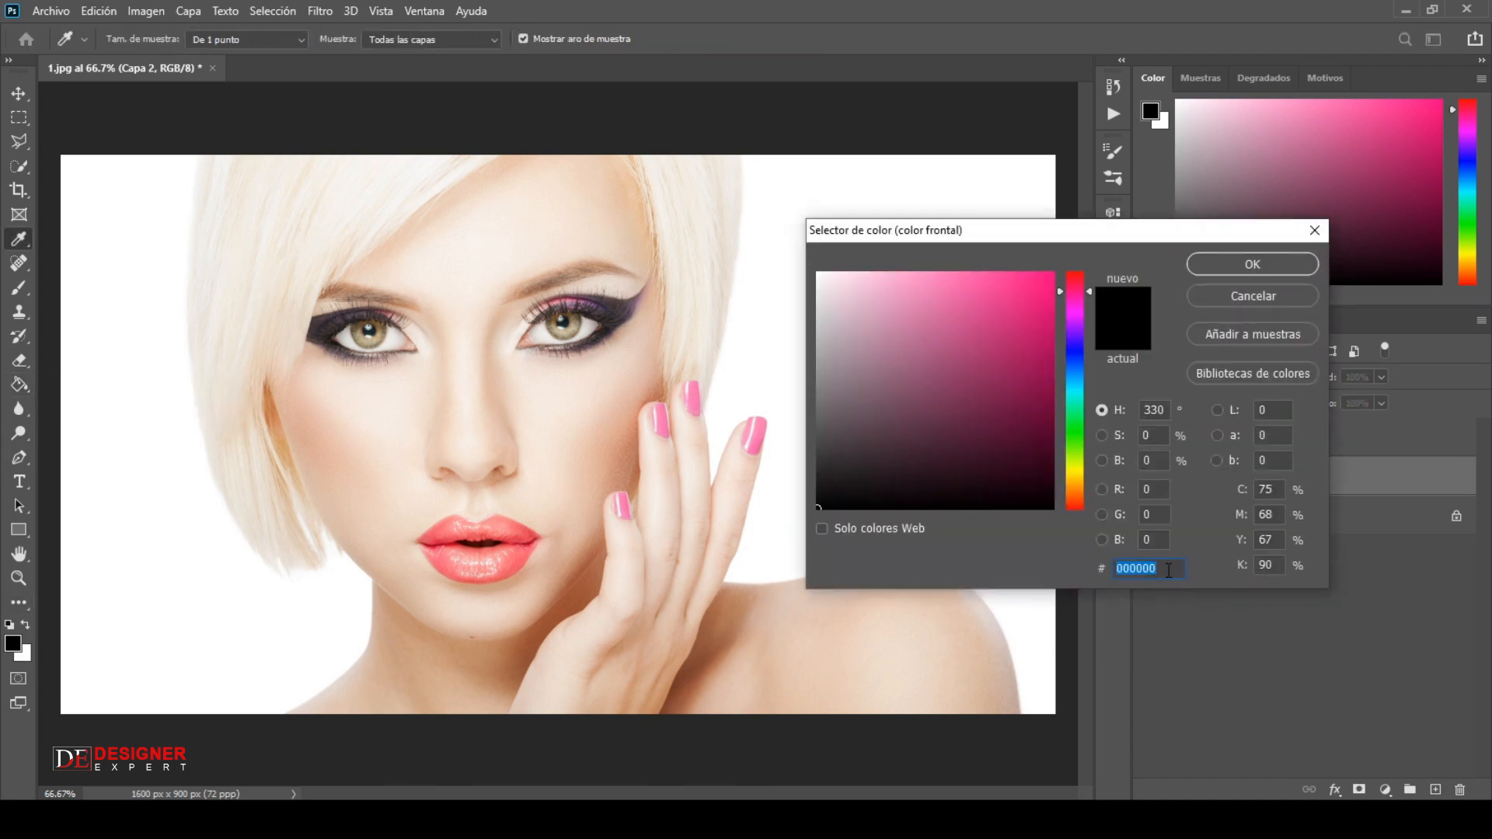
click(1268, 255)
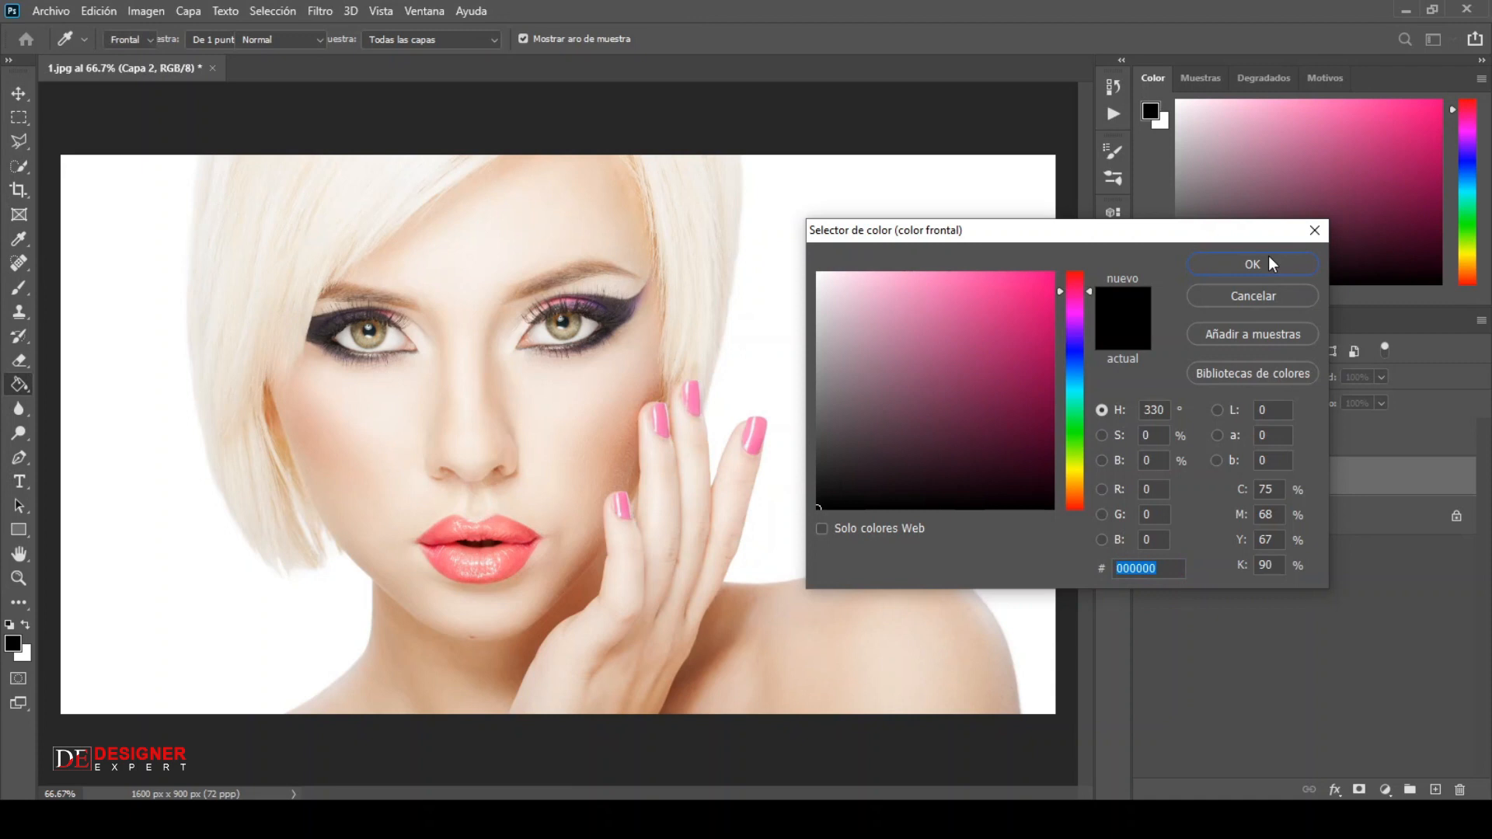
click(542, 460)
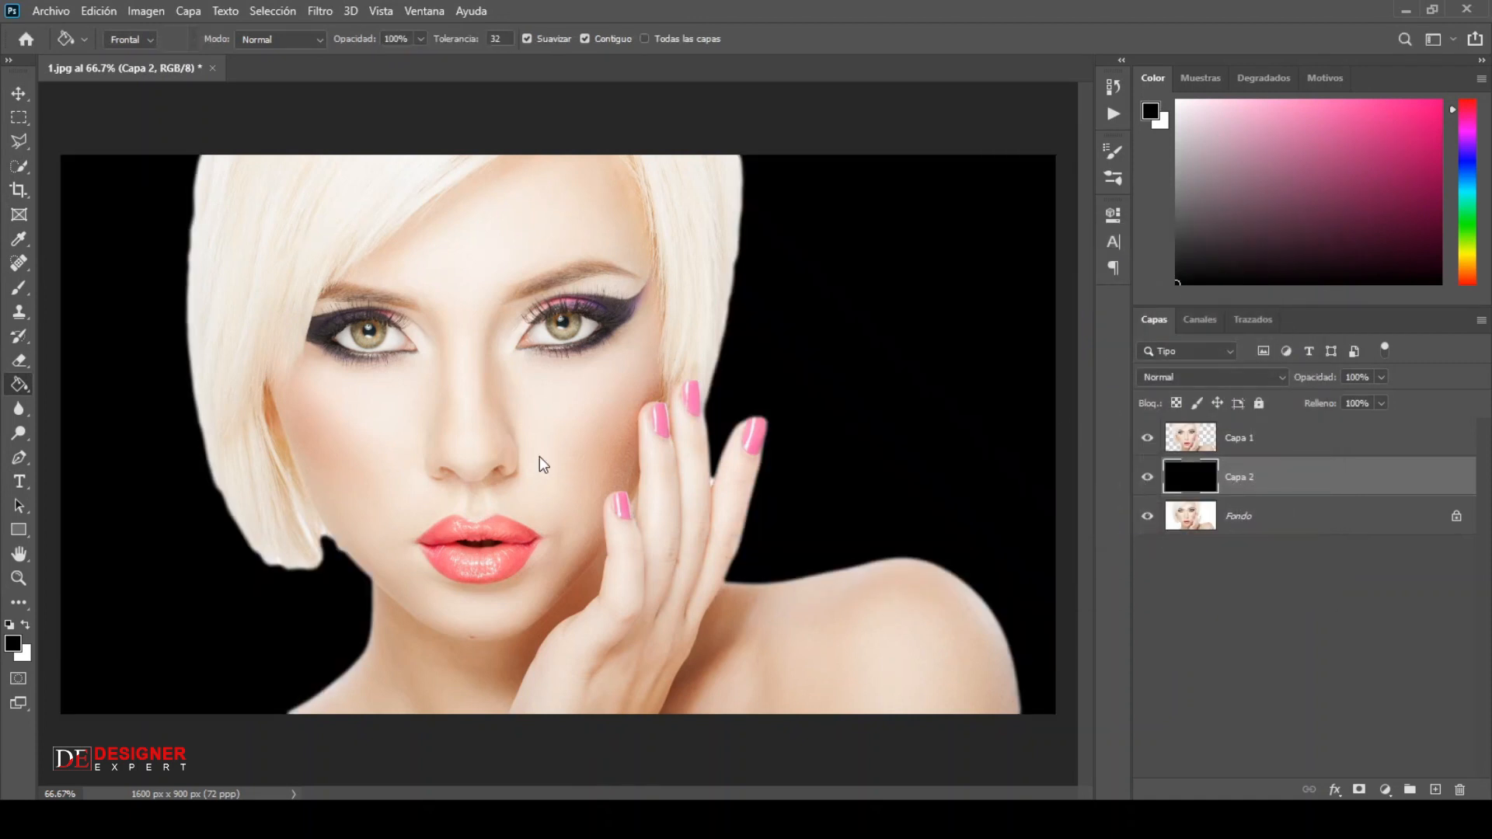
- Open the flower image and move its pink roses into 1.jpg as a new layer above the woman's layer
click(1297, 445)
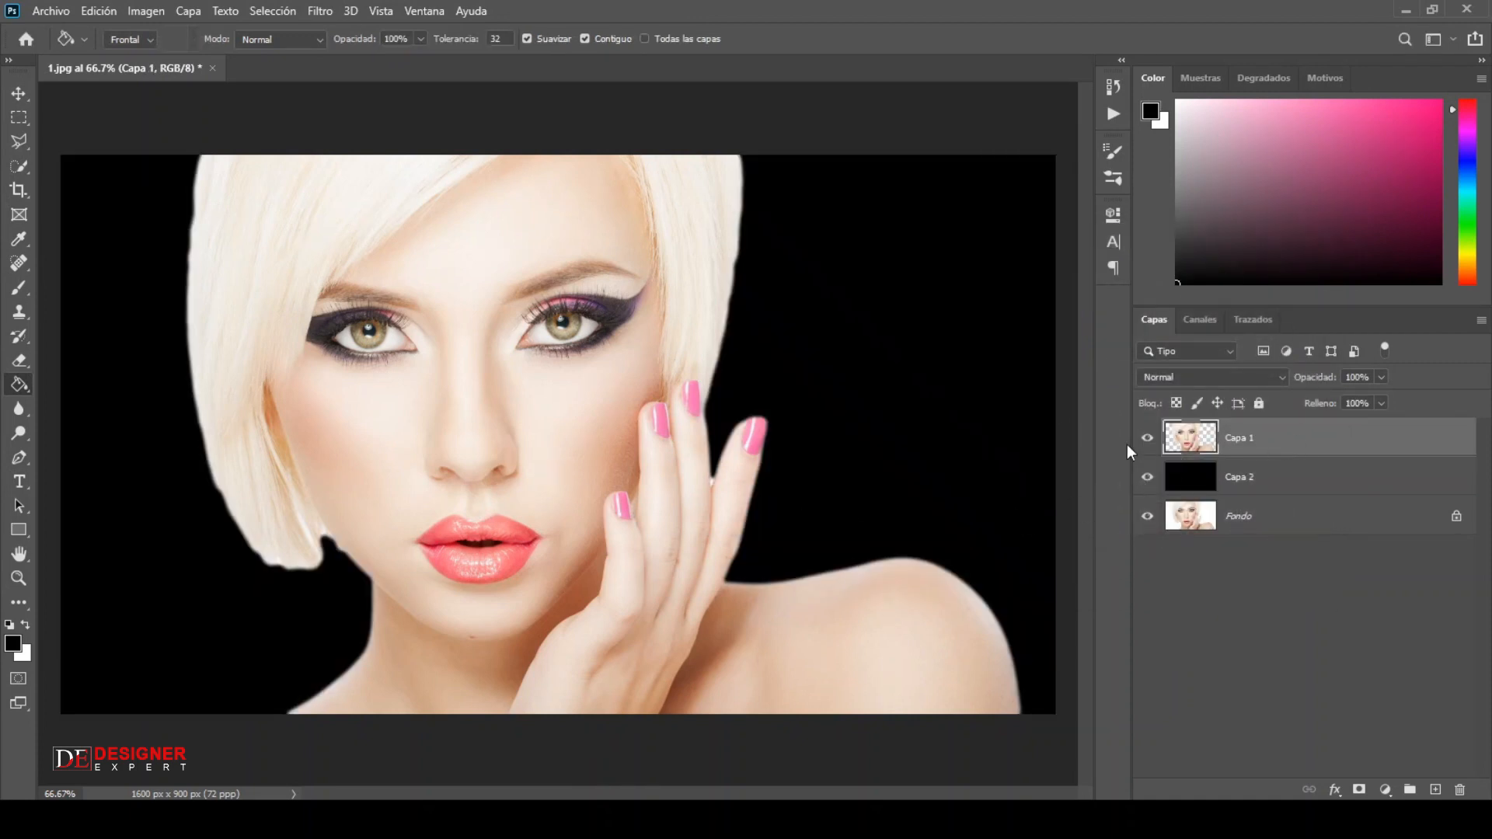
click(52, 11)
click(63, 48)
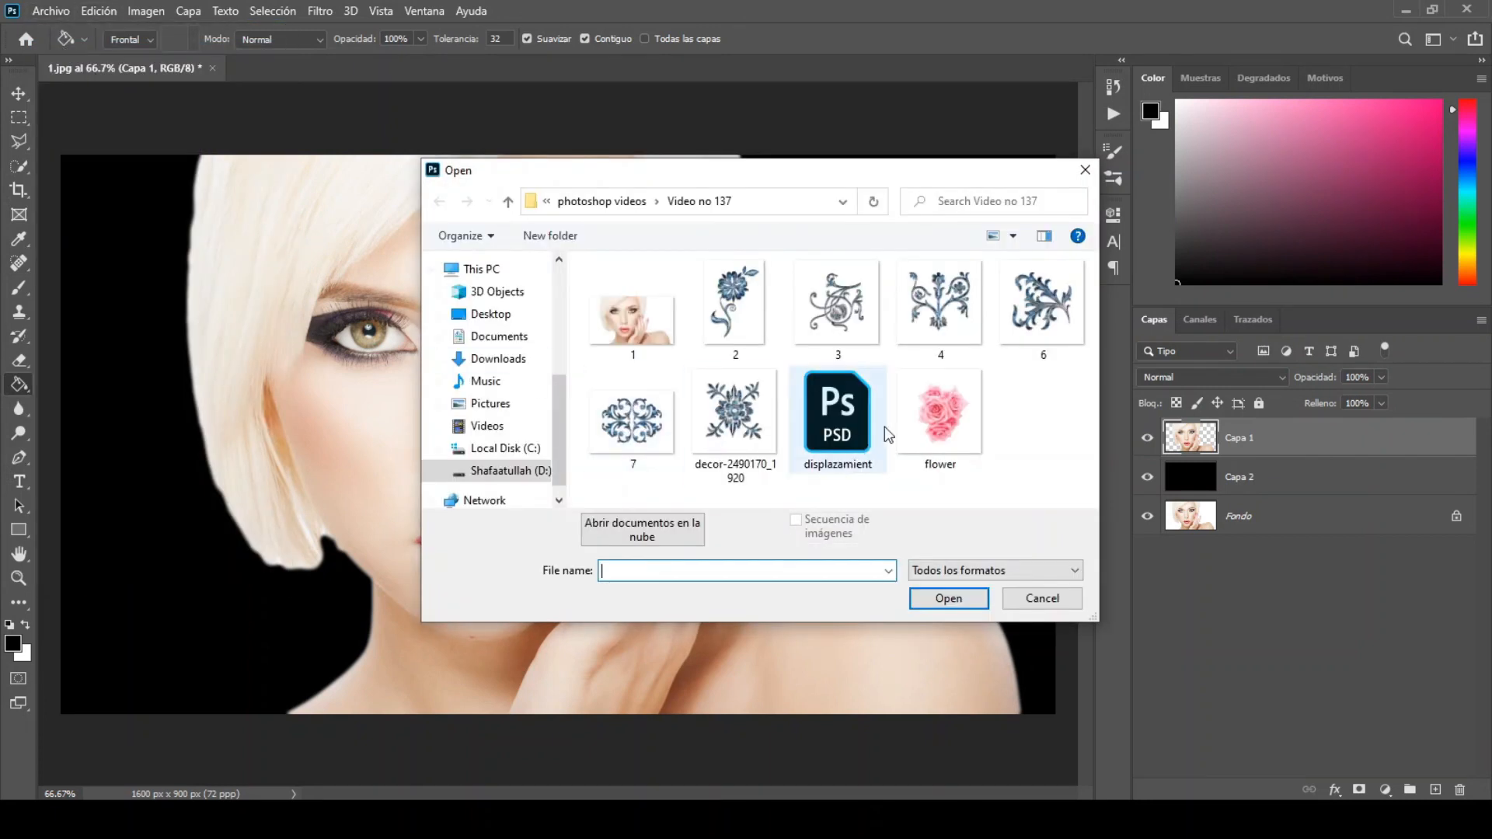
double_click(937, 395)
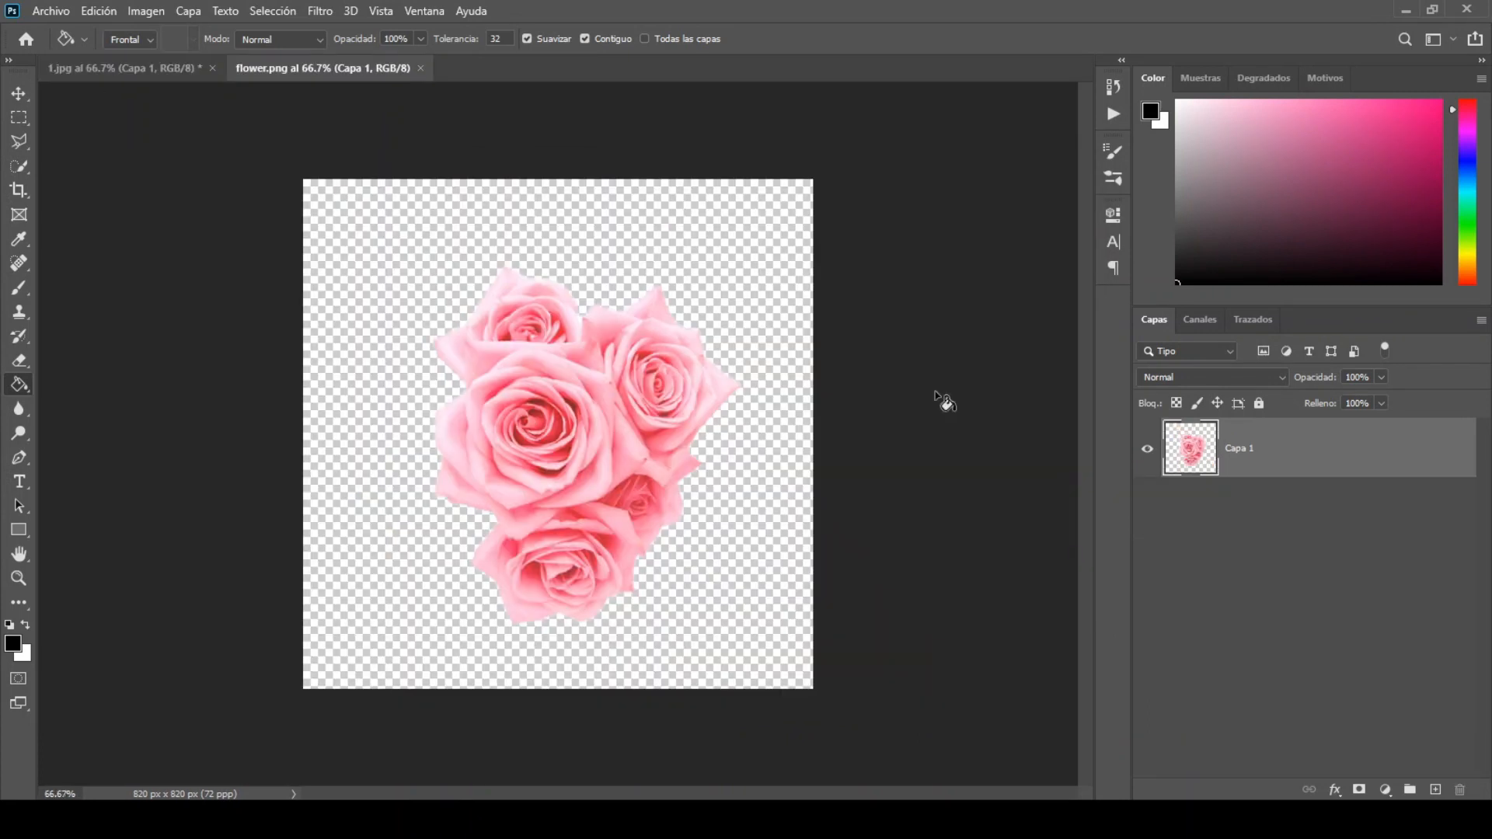
click(27, 93)
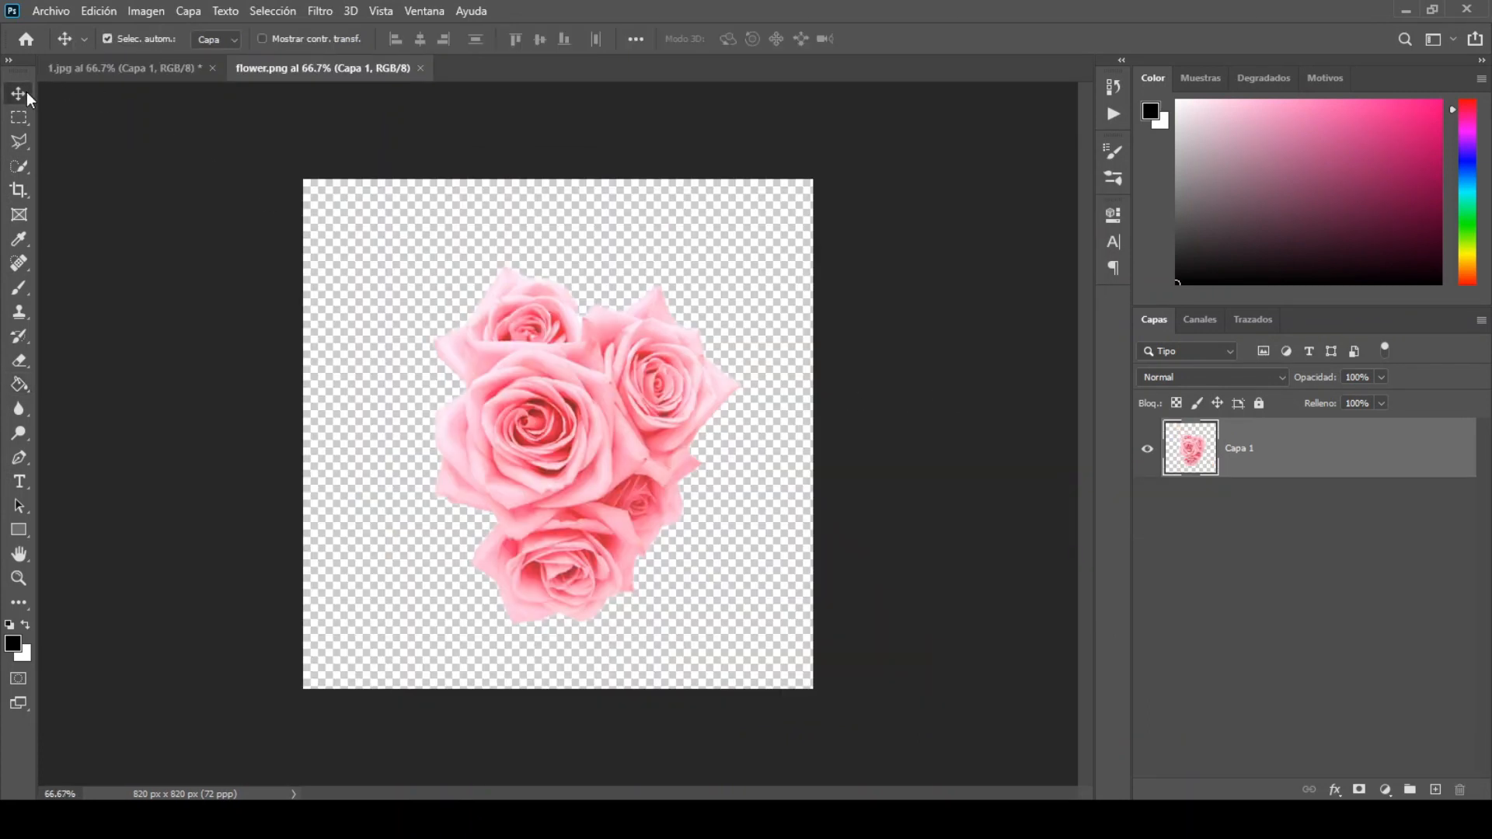
drag(530, 400, 471, 399)
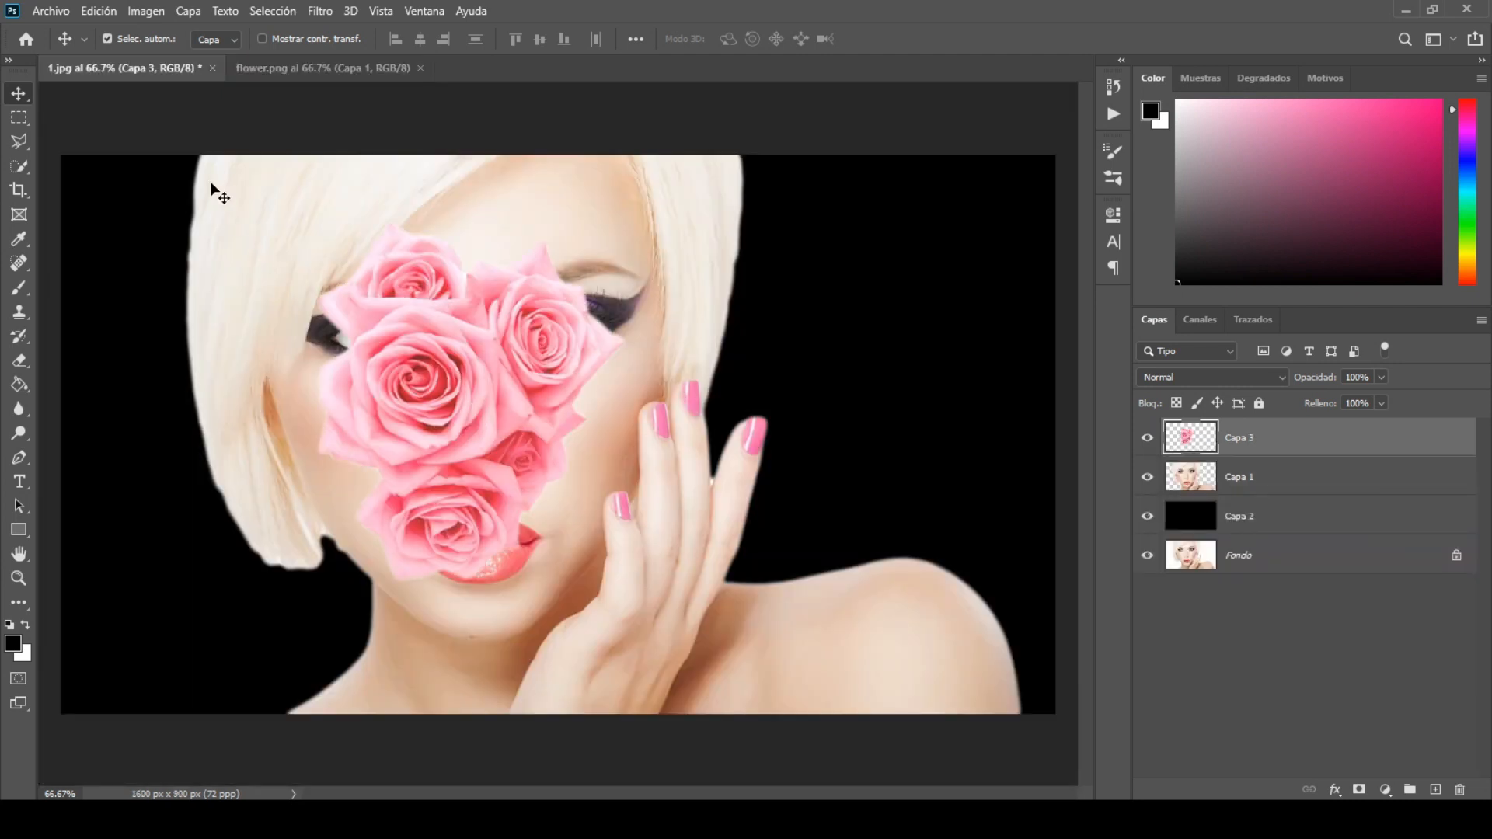
- Free-transform the roses to about 53% scale and 53° rotation, placing them on the hair above the eye on the image's left
click(99, 10)
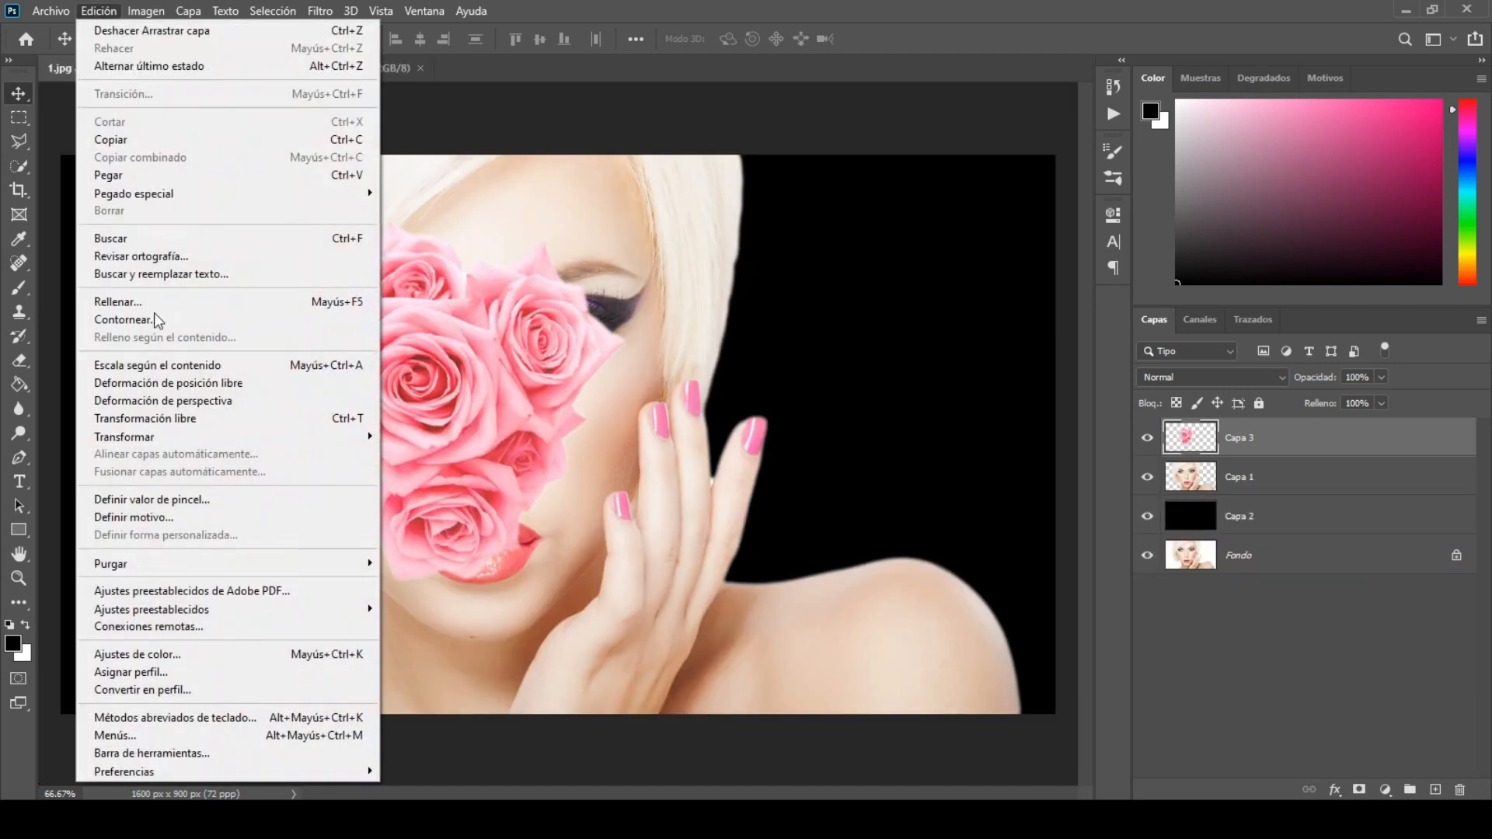
click(176, 417)
drag(637, 215, 619, 289)
drag(509, 374, 368, 250)
drag(514, 248, 454, 286)
drag(368, 263, 332, 265)
drag(420, 258, 334, 255)
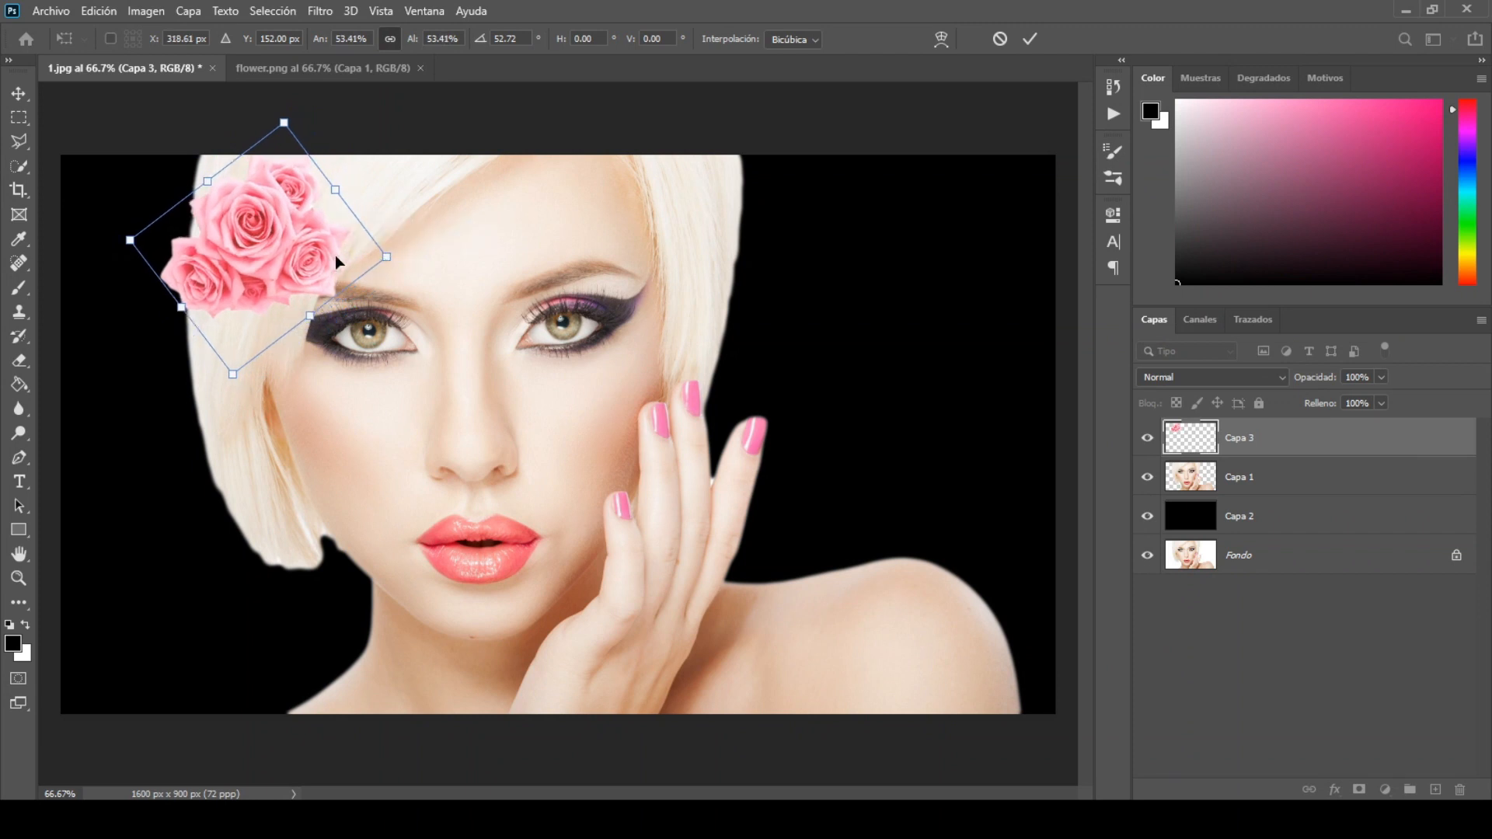
click(1028, 38)
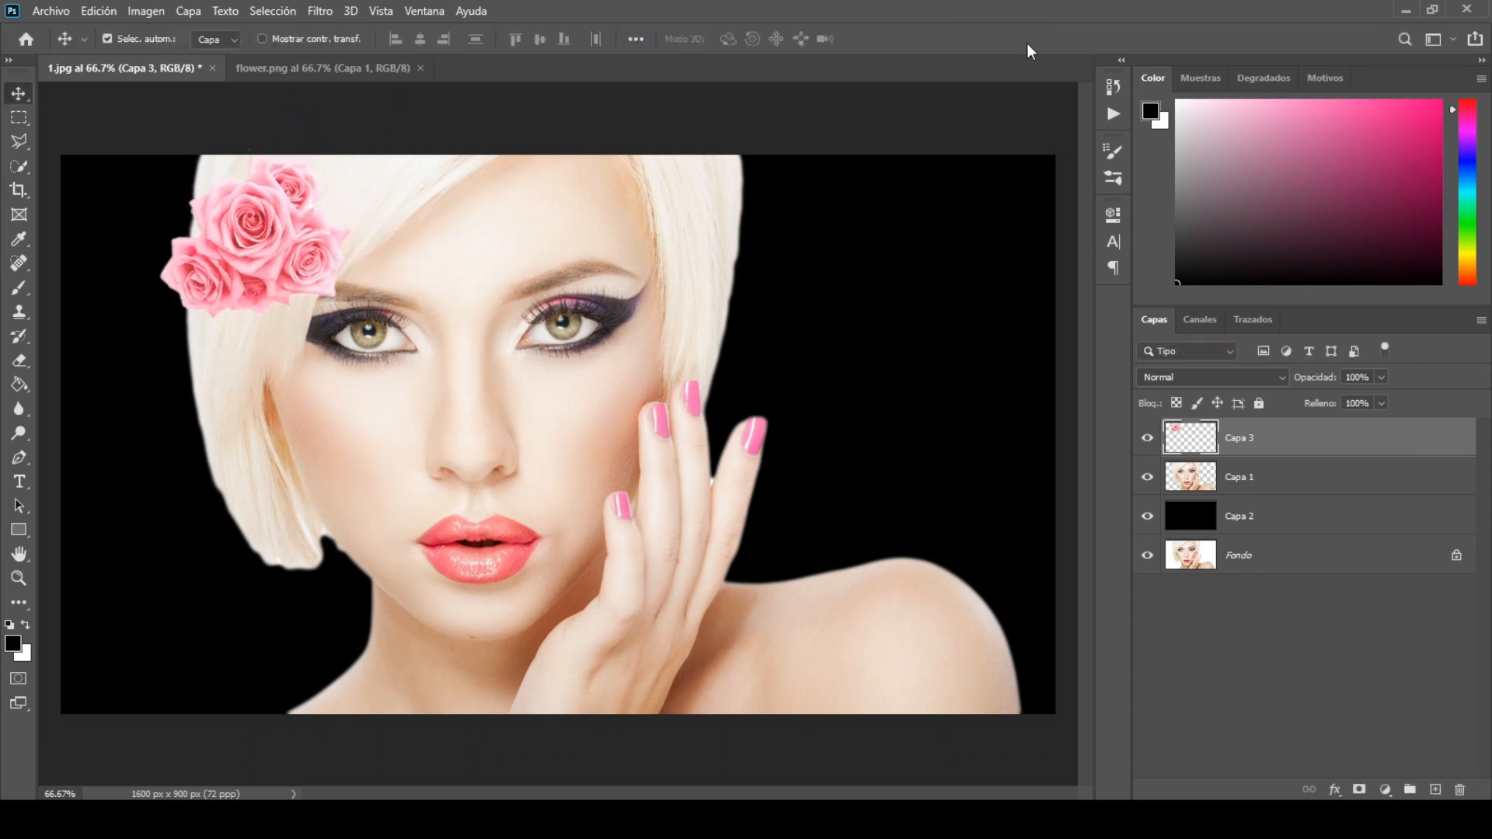
- Add a drop shadow to the rose layer with 60% opacity, 4 px distance and 6 px size
click(1335, 790)
click(1339, 614)
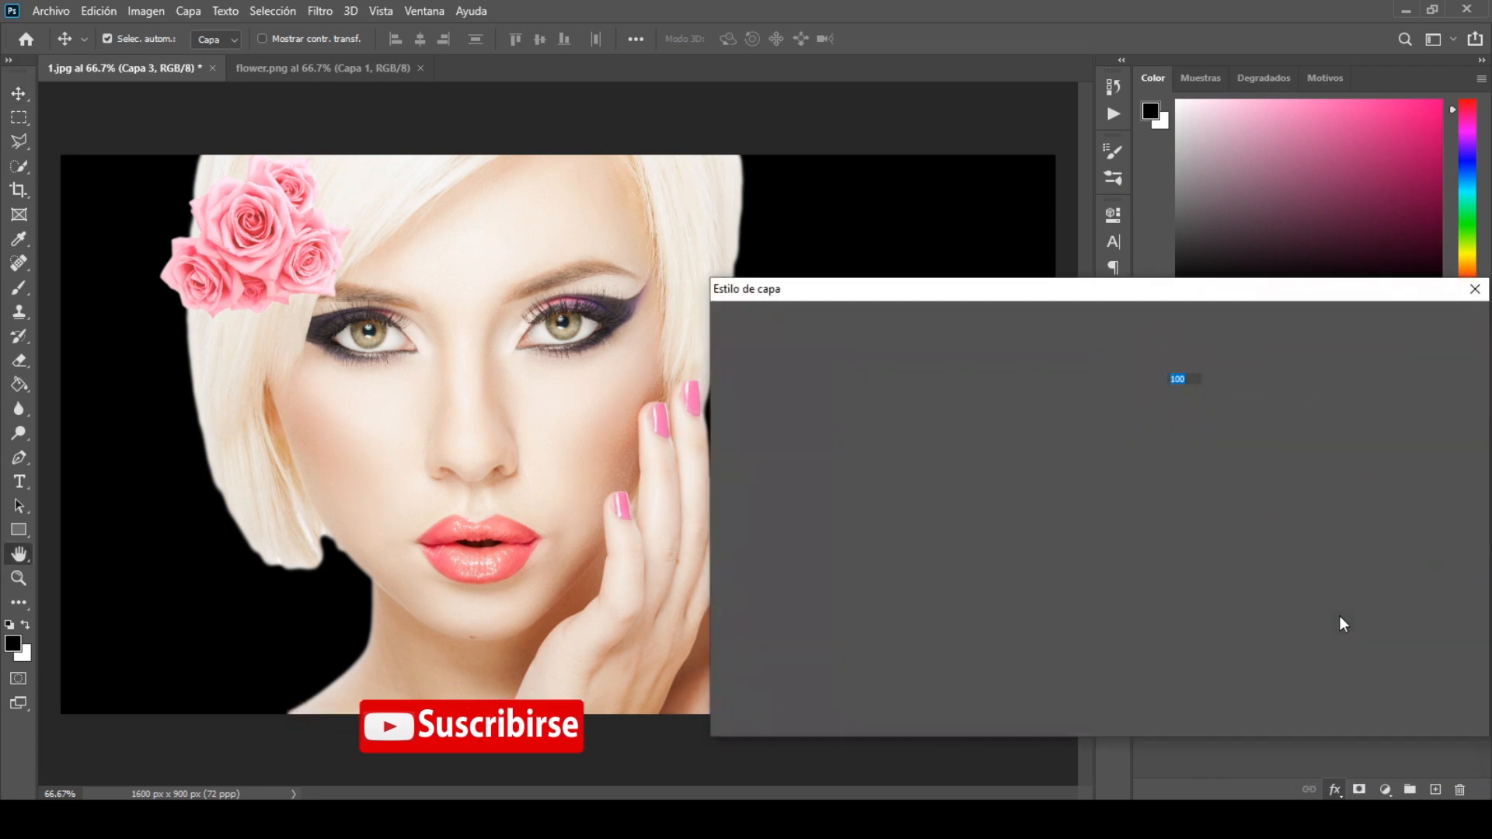
click(774, 641)
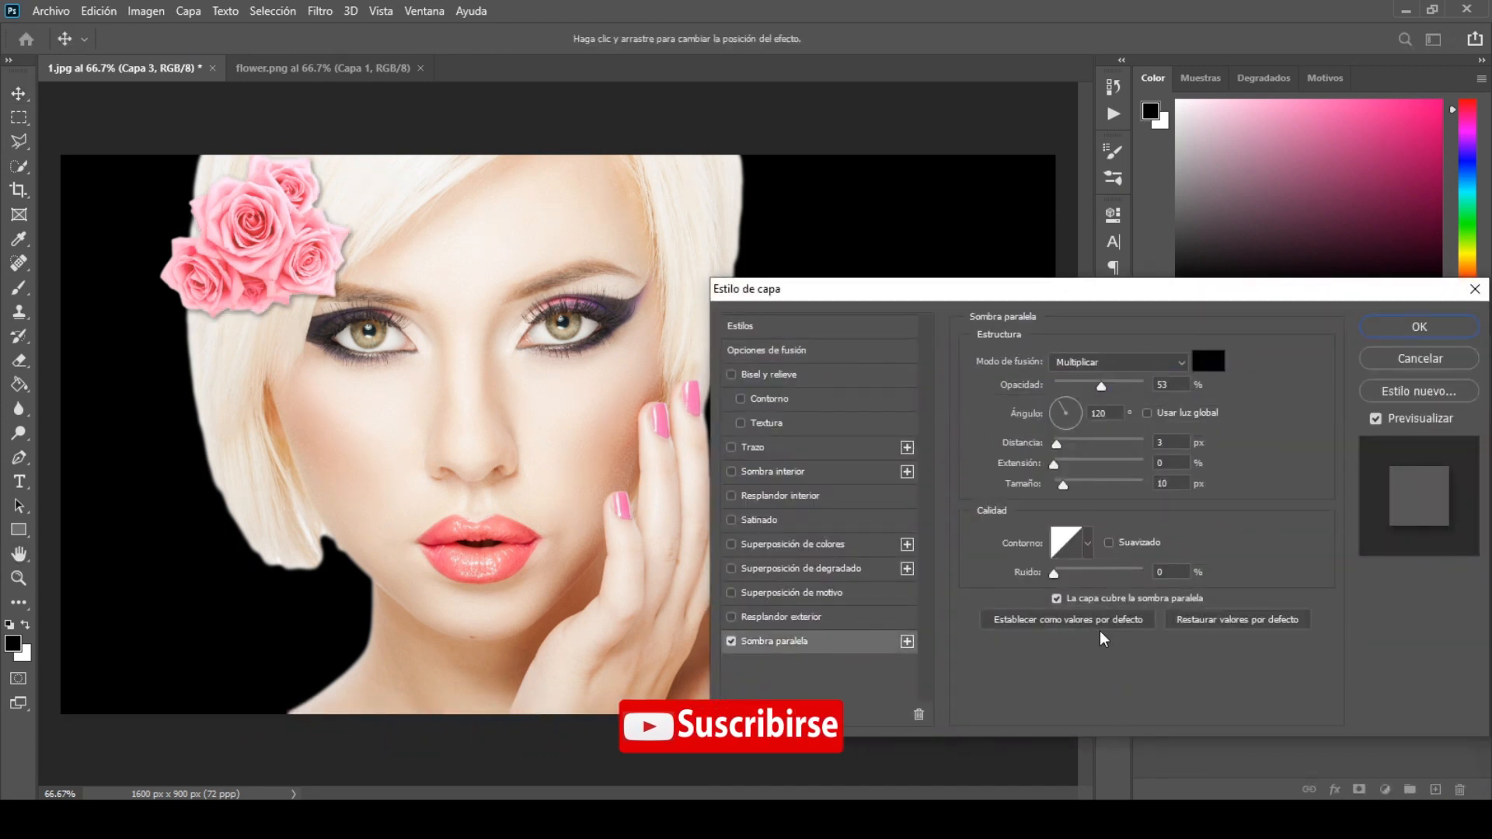
click(1159, 483)
text(6)
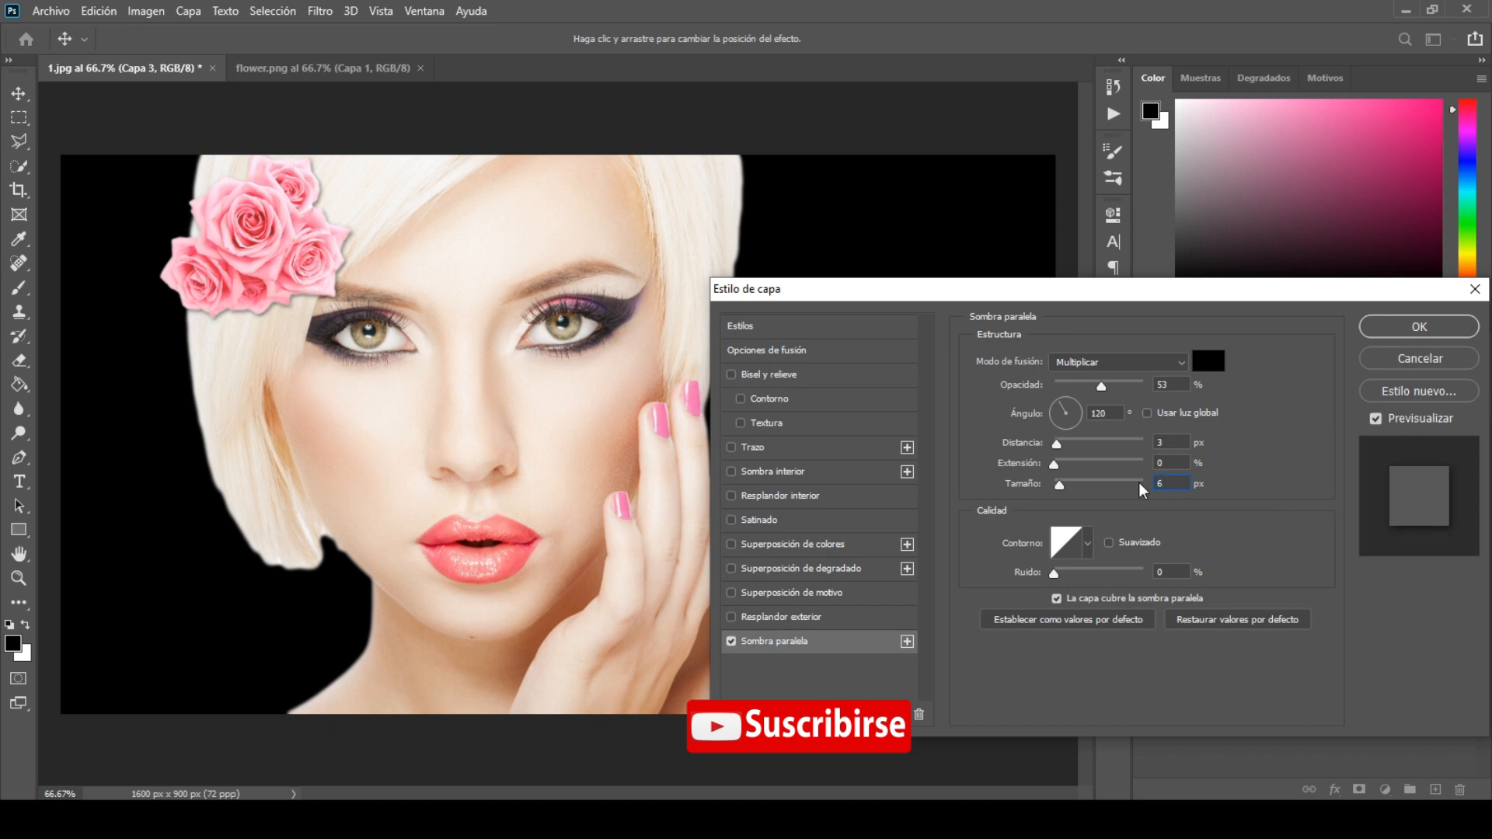
click(1156, 442)
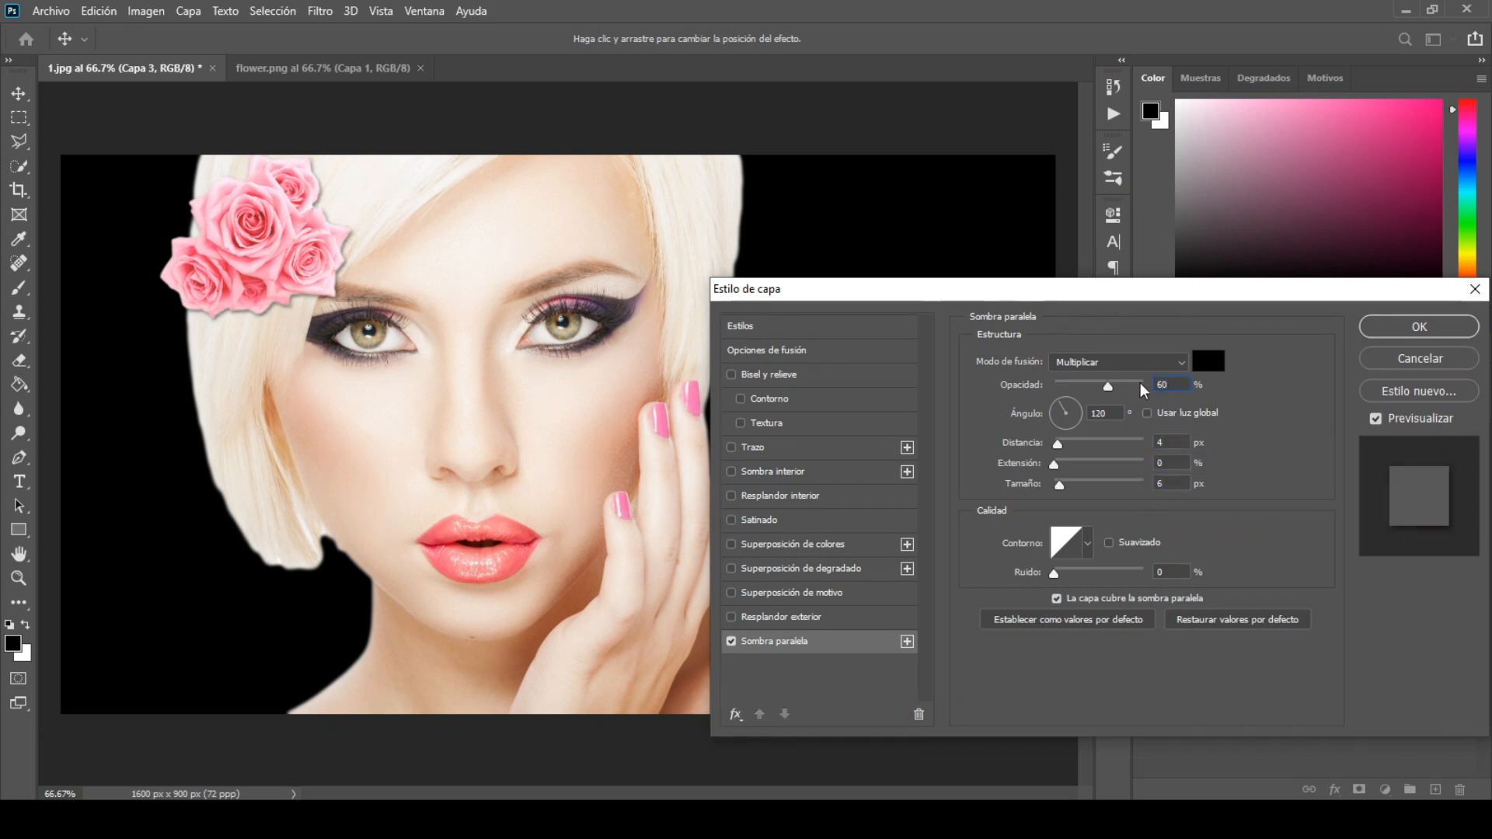
click(1438, 328)
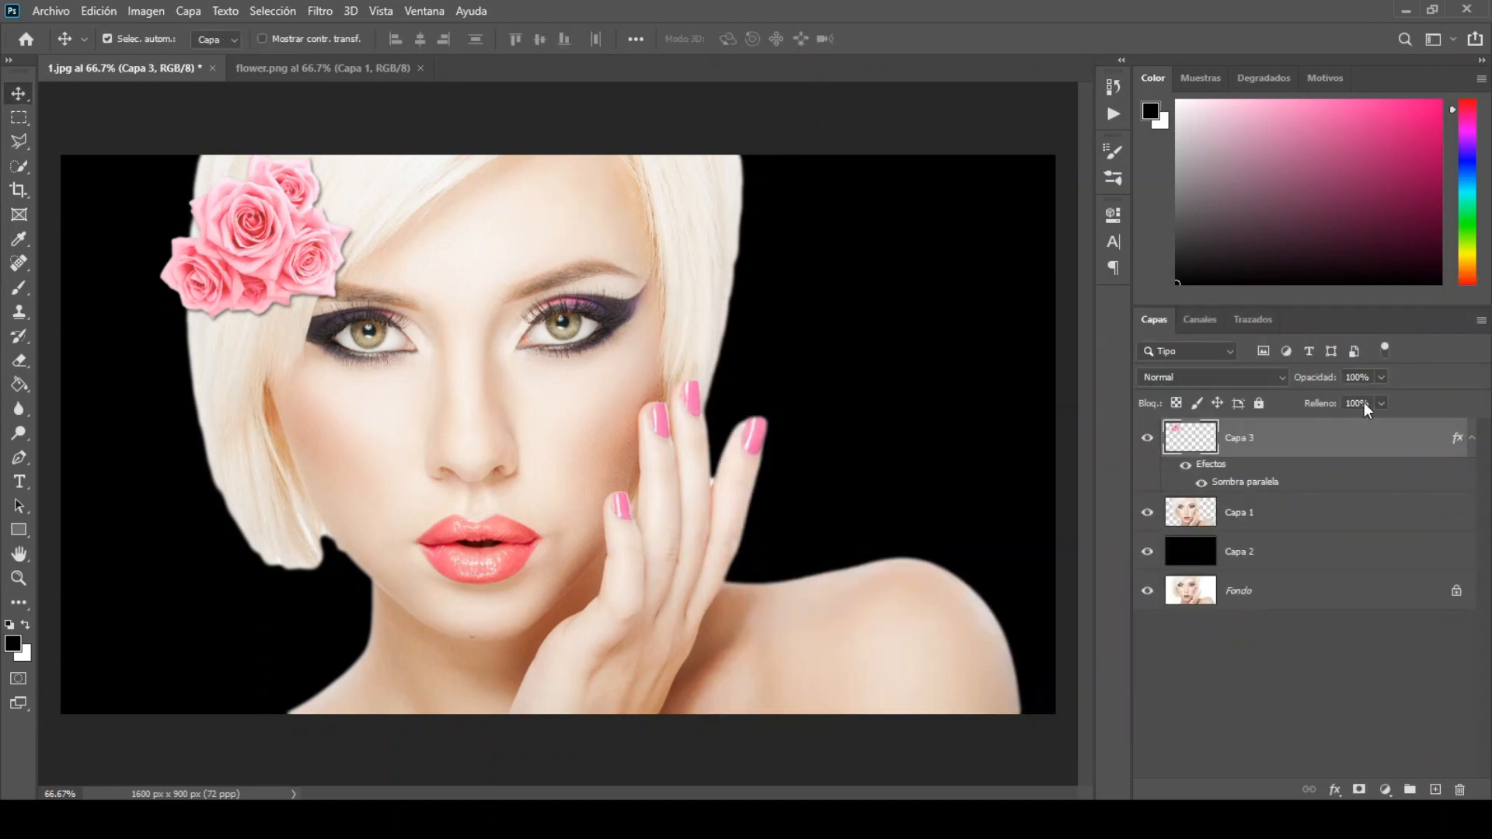
- Duplicate Capa 3 and transform the copy to about 53% scale and 32° rotation, placing it beside the roses toward the forehead
right_click(1359, 449)
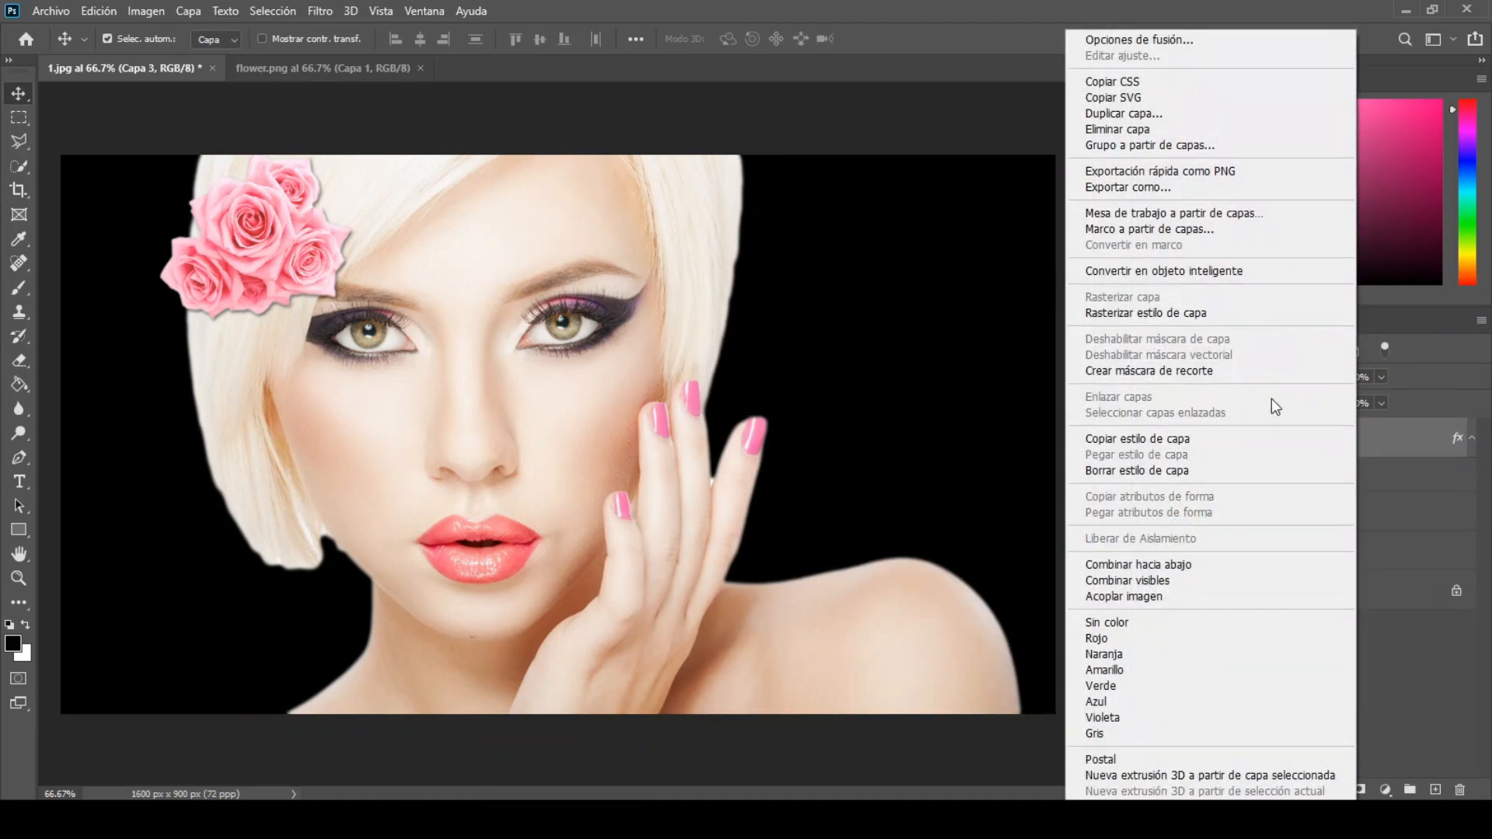
click(1206, 117)
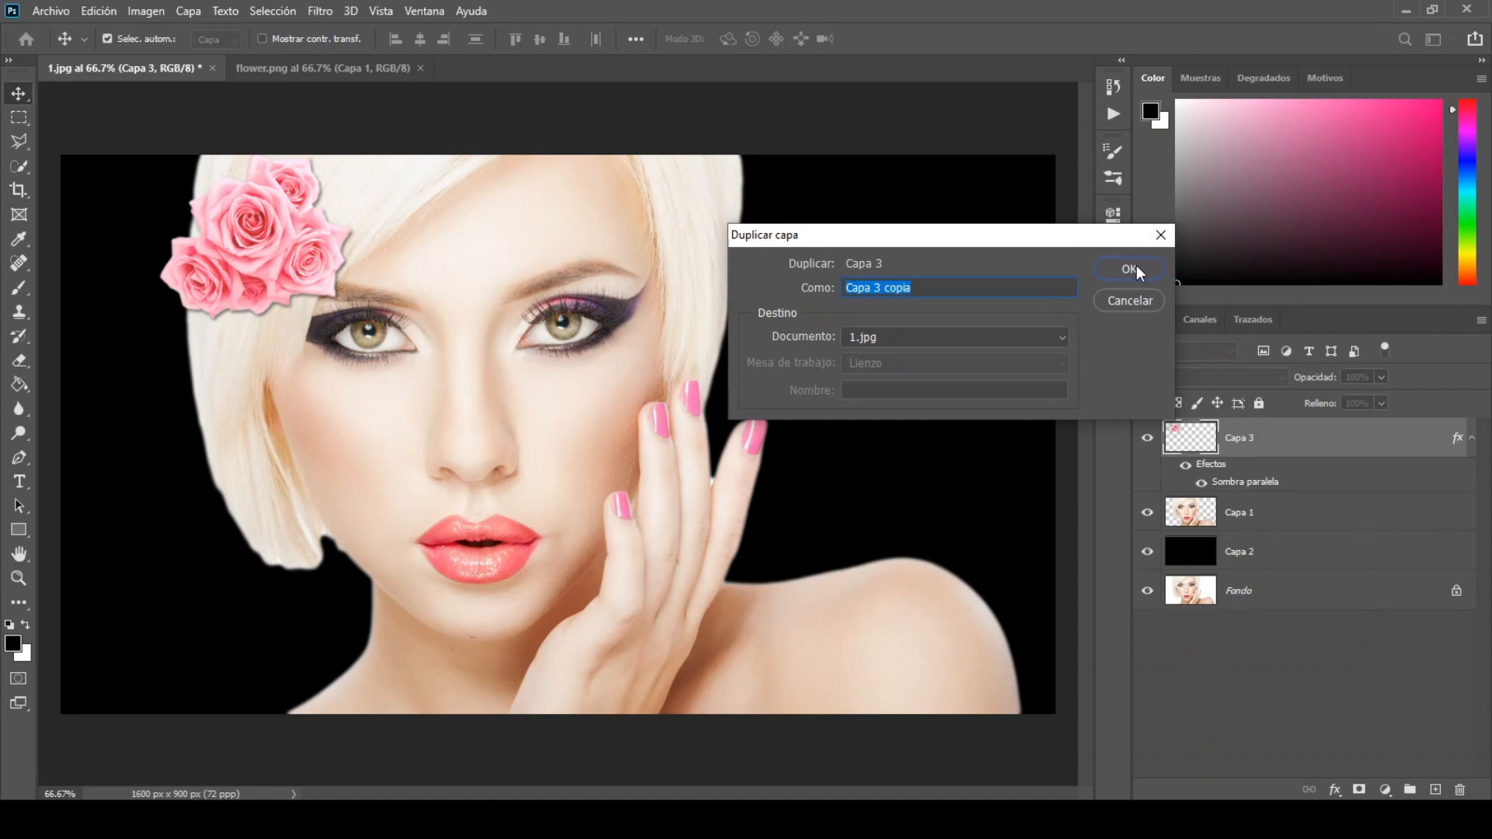
click(1136, 266)
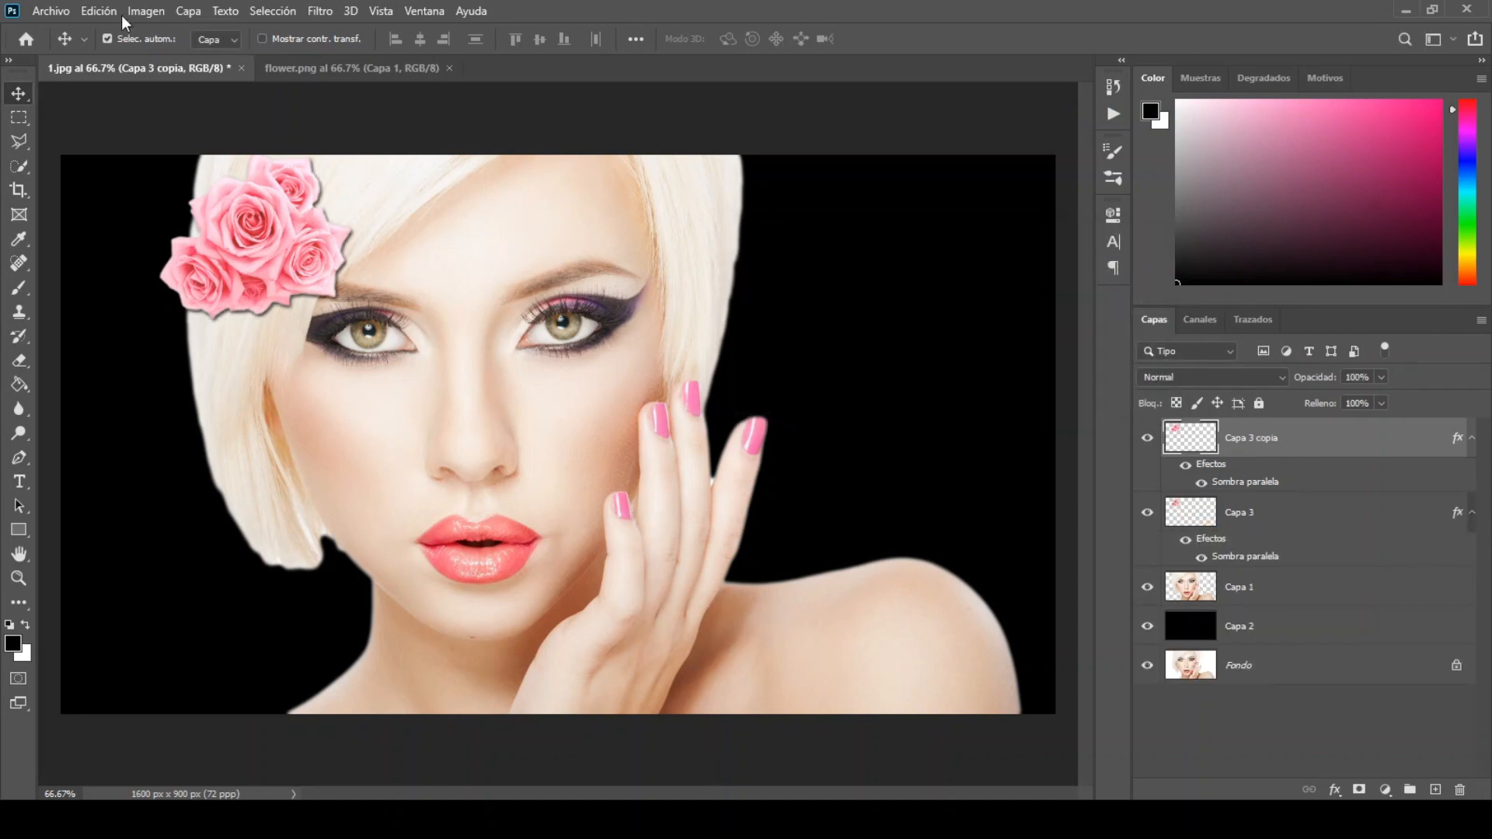
click(98, 11)
click(120, 418)
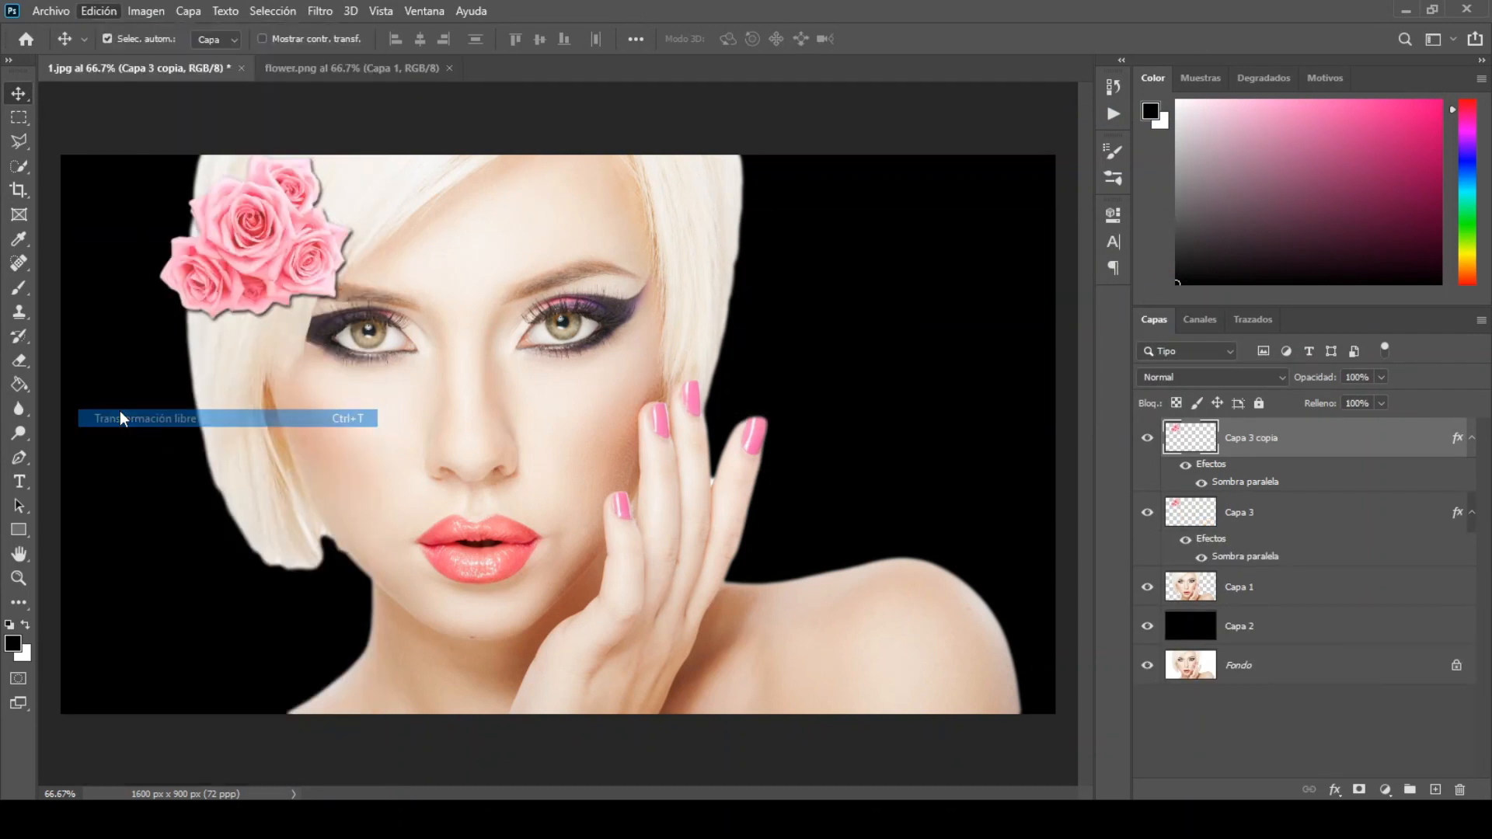
drag(355, 147, 328, 270)
drag(284, 242, 381, 207)
click(1036, 37)
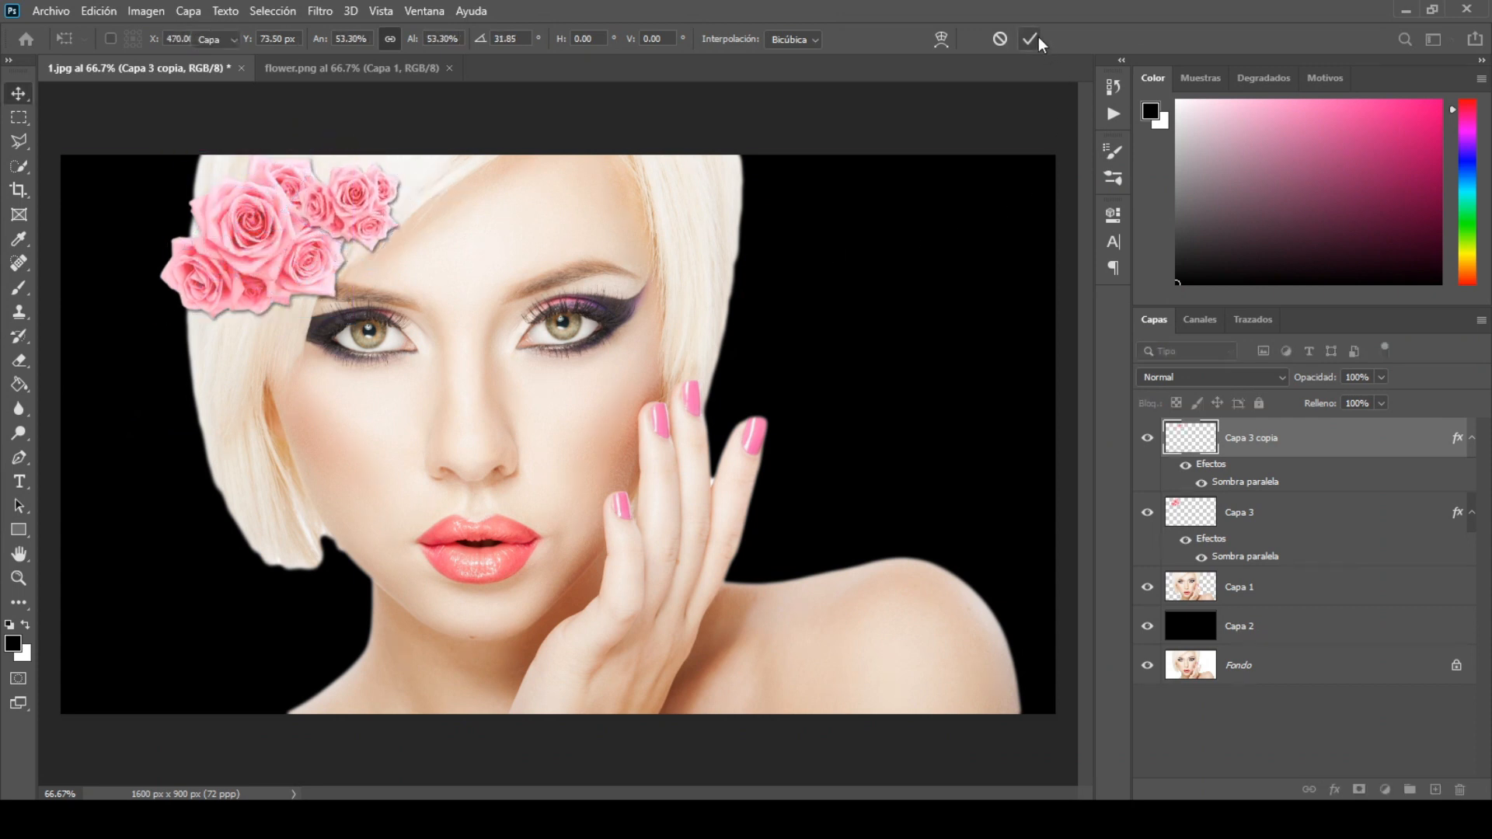
- Duplicate Capa 3 again and transform this copy to about 47% scale and 9° rotation, placing it at the cluster's outer upper edge
click(1304, 529)
right_click(1303, 520)
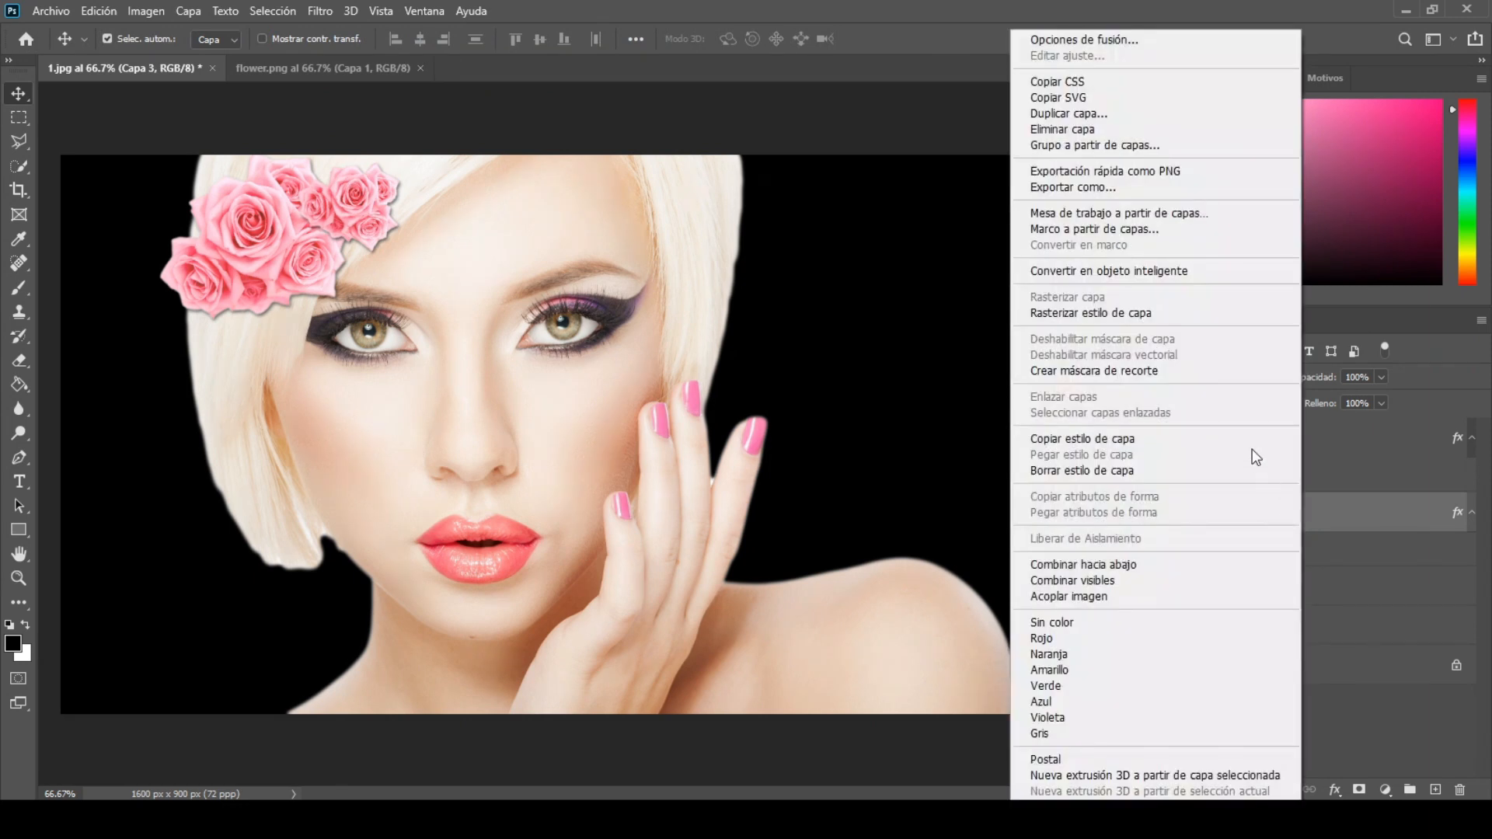
click(1185, 113)
click(1130, 266)
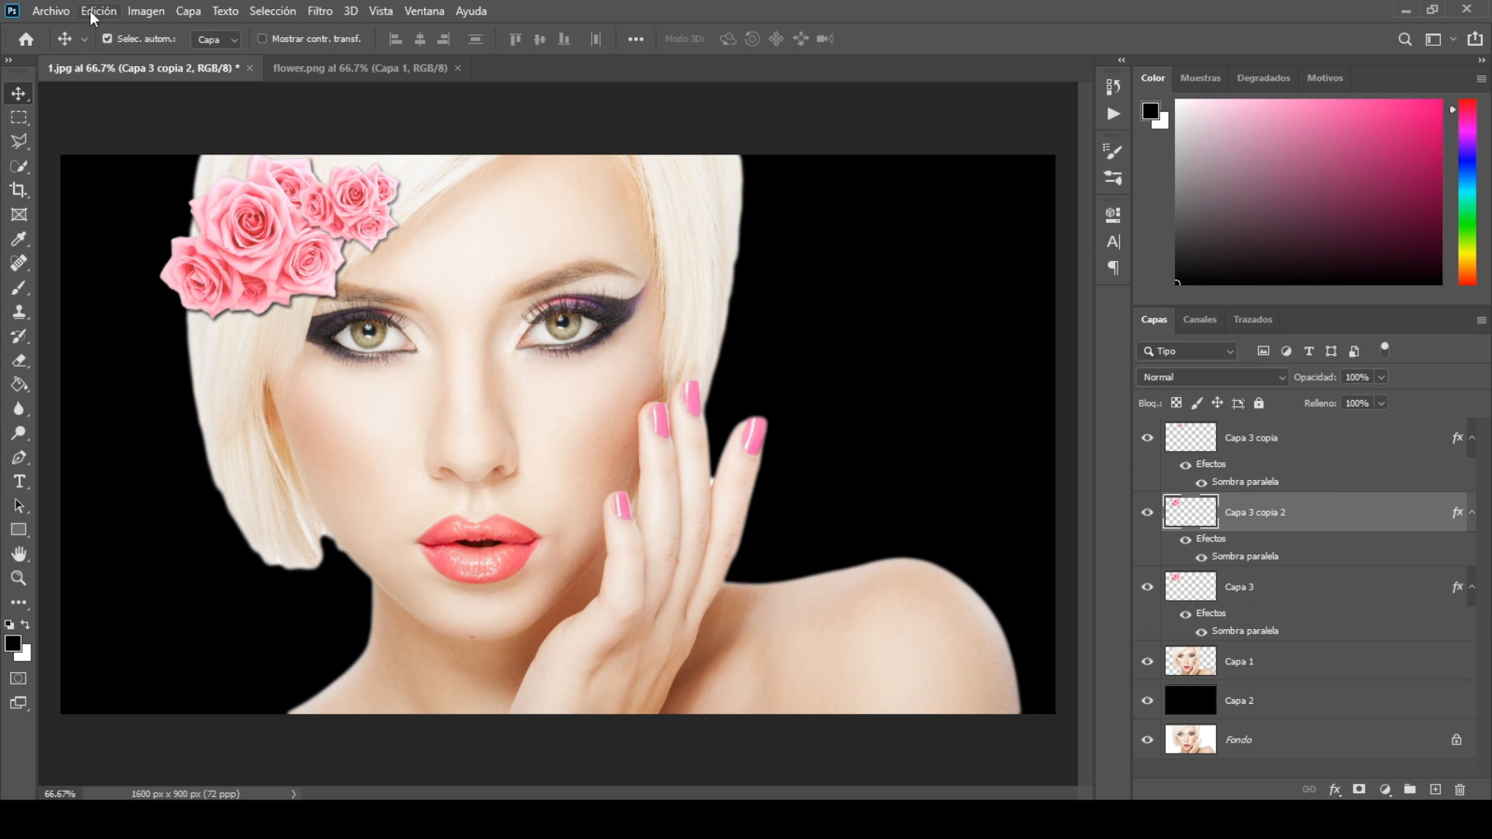
click(92, 11)
click(137, 420)
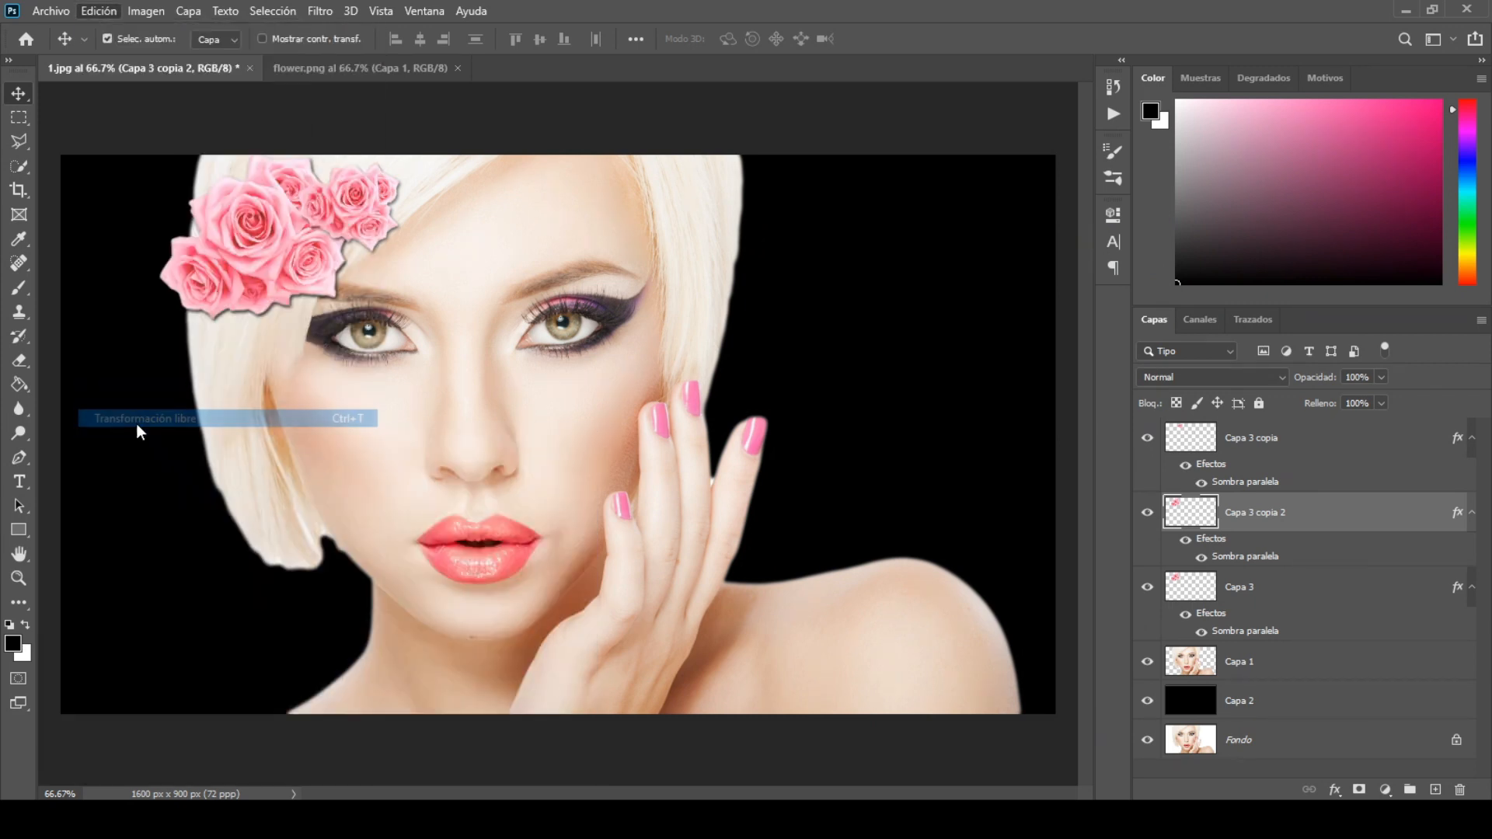
drag(353, 321, 307, 282)
drag(267, 257, 195, 241)
drag(276, 239, 273, 255)
drag(193, 224, 237, 258)
click(1026, 41)
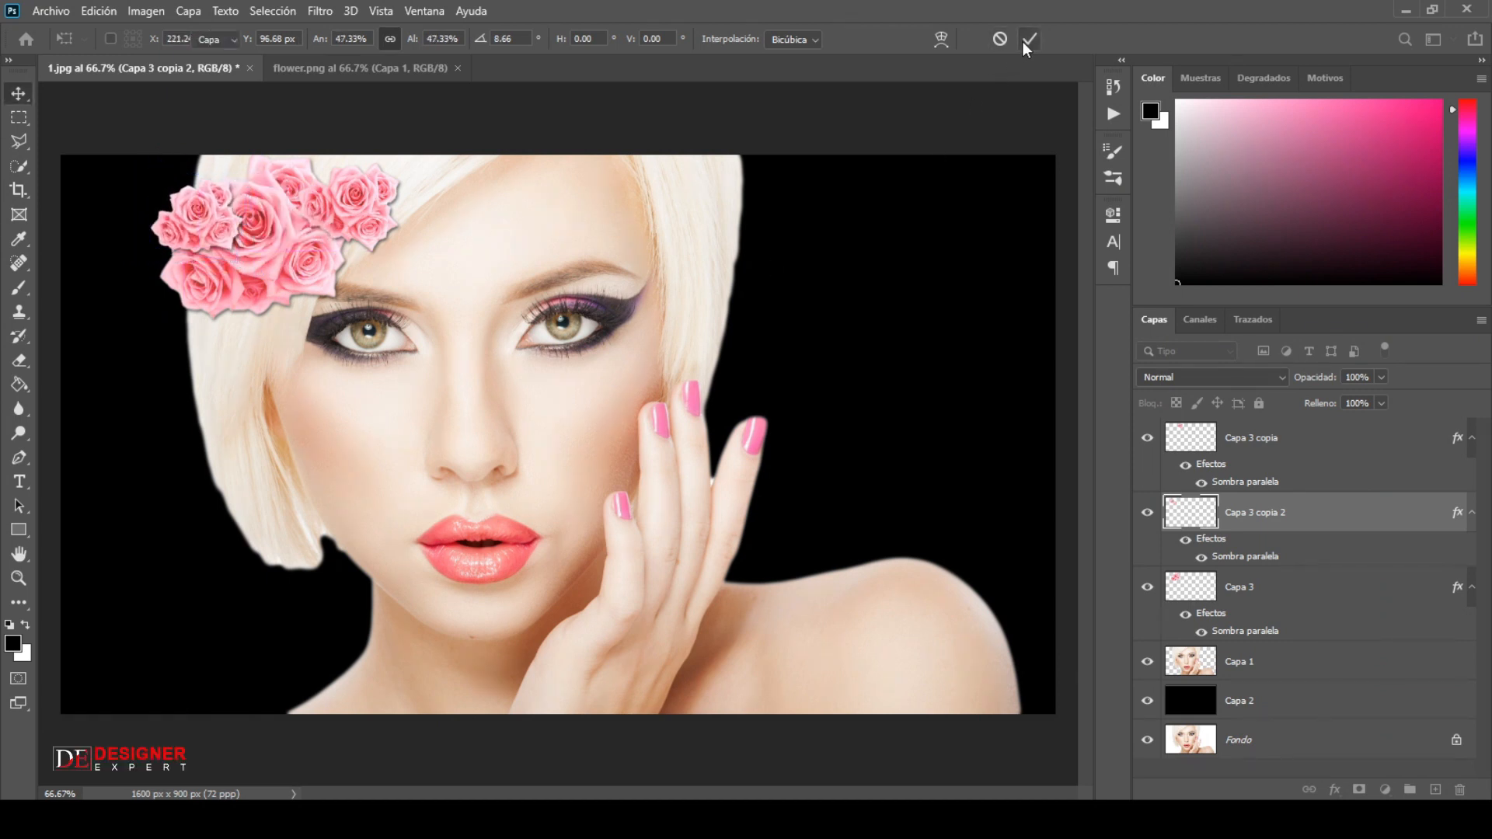
- Make a third copy of Capa 3, scaled to about 75% and rotated about 18°, covering the eye nearest the raised hand
click(1297, 588)
right_click(1296, 582)
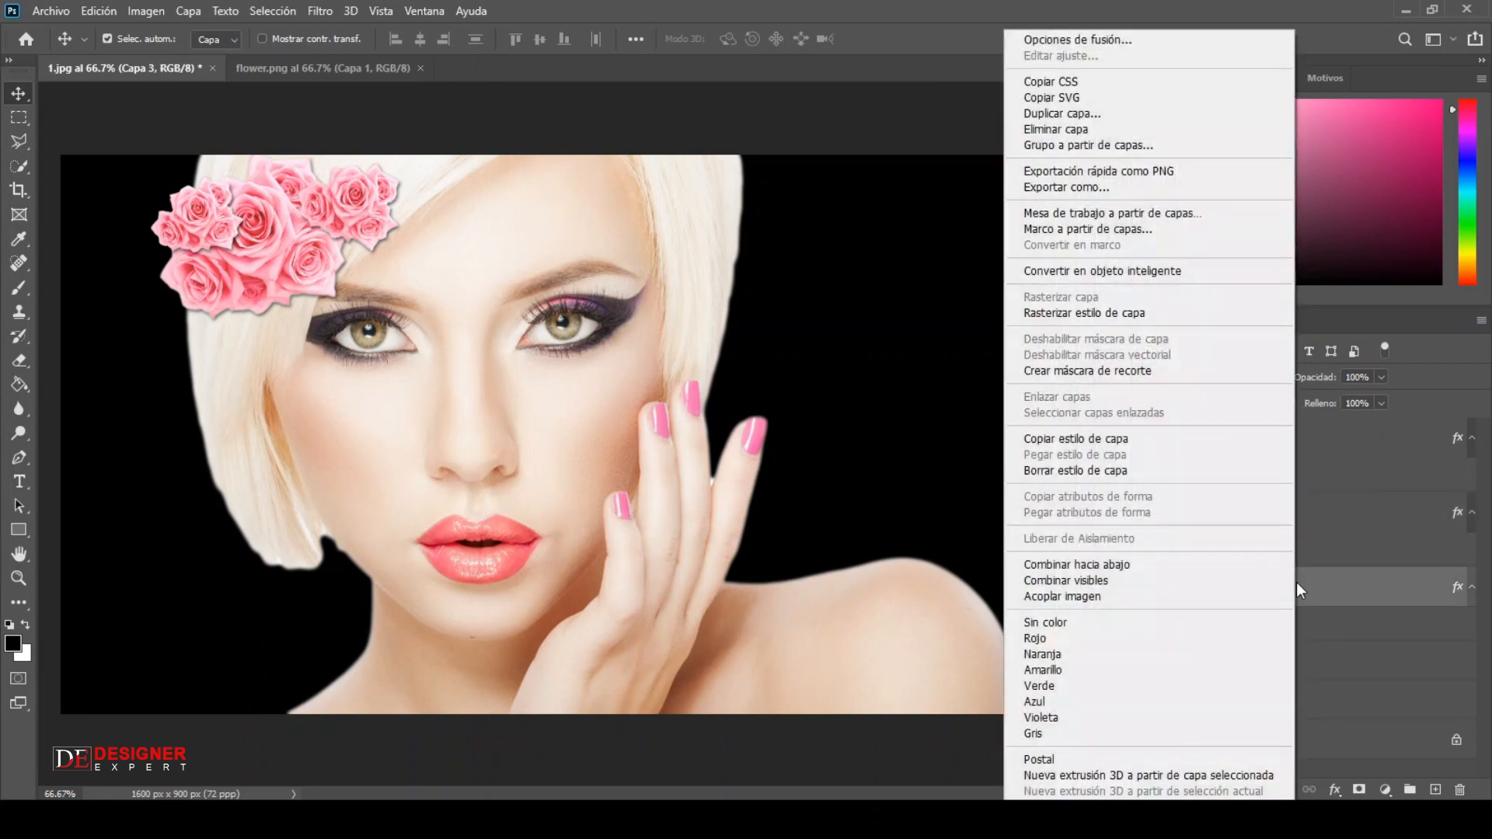
click(1117, 115)
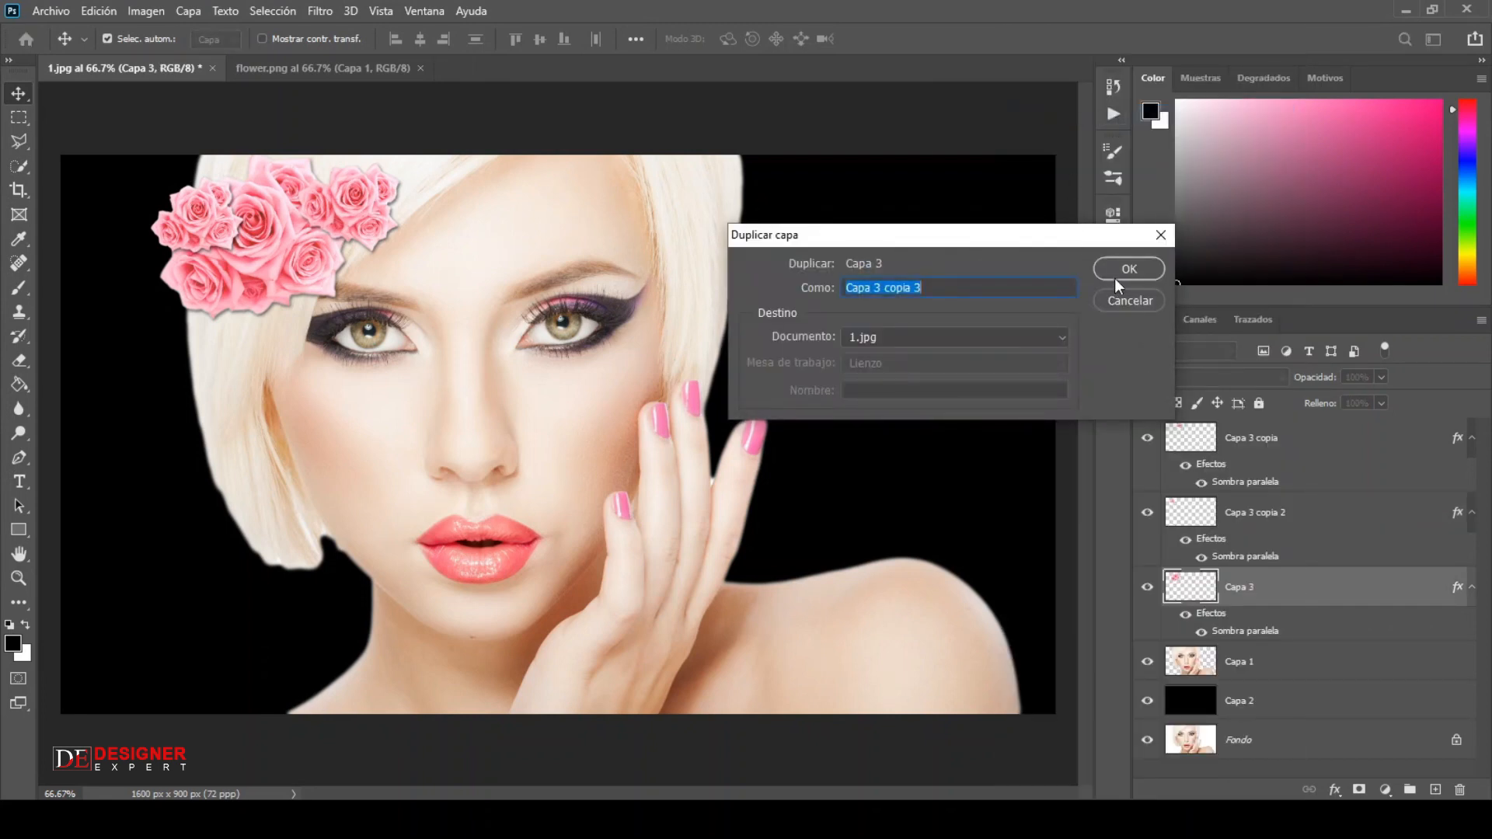
click(1115, 278)
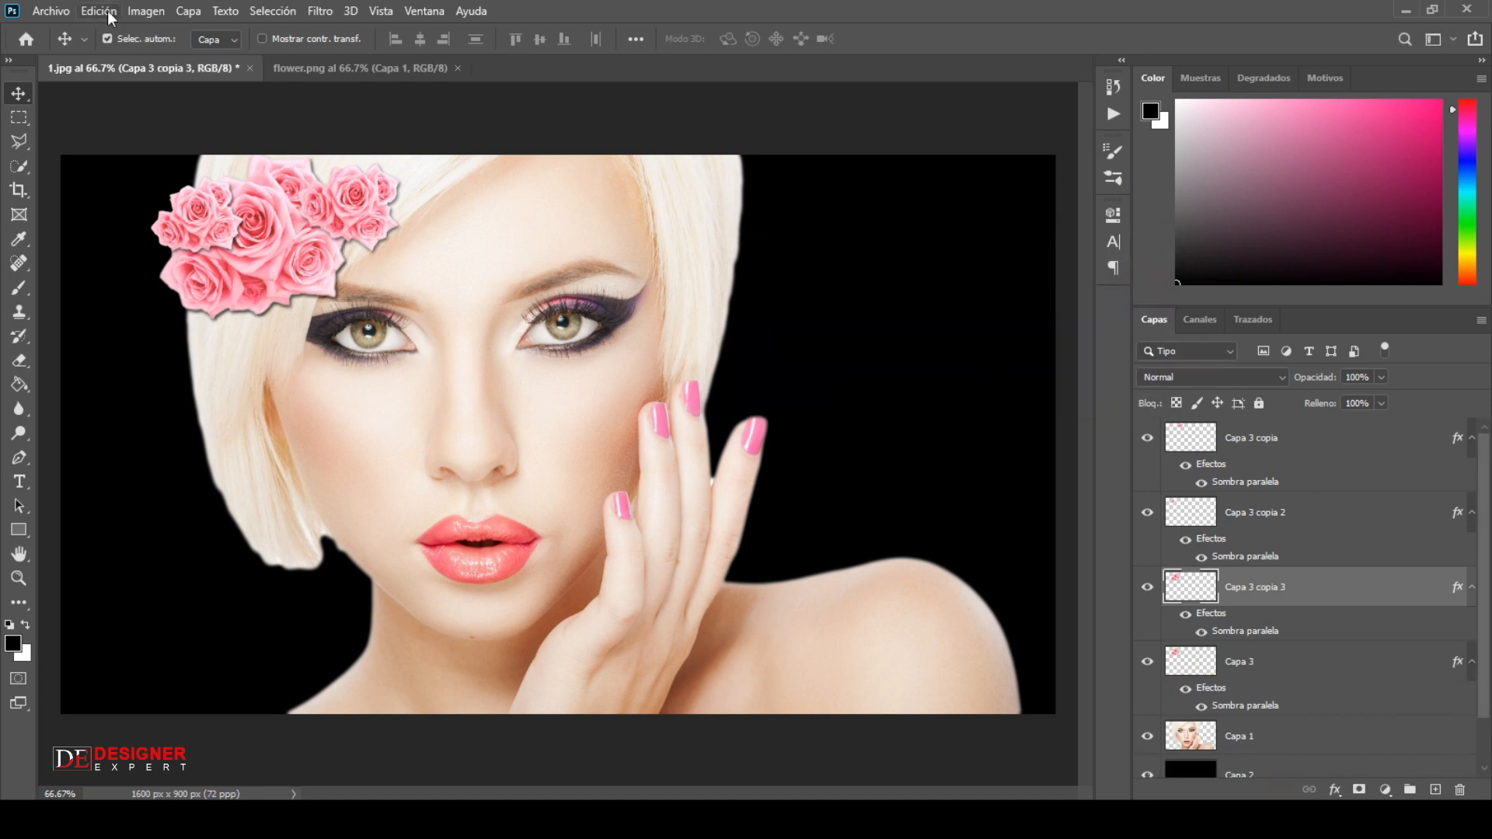
click(109, 14)
click(172, 418)
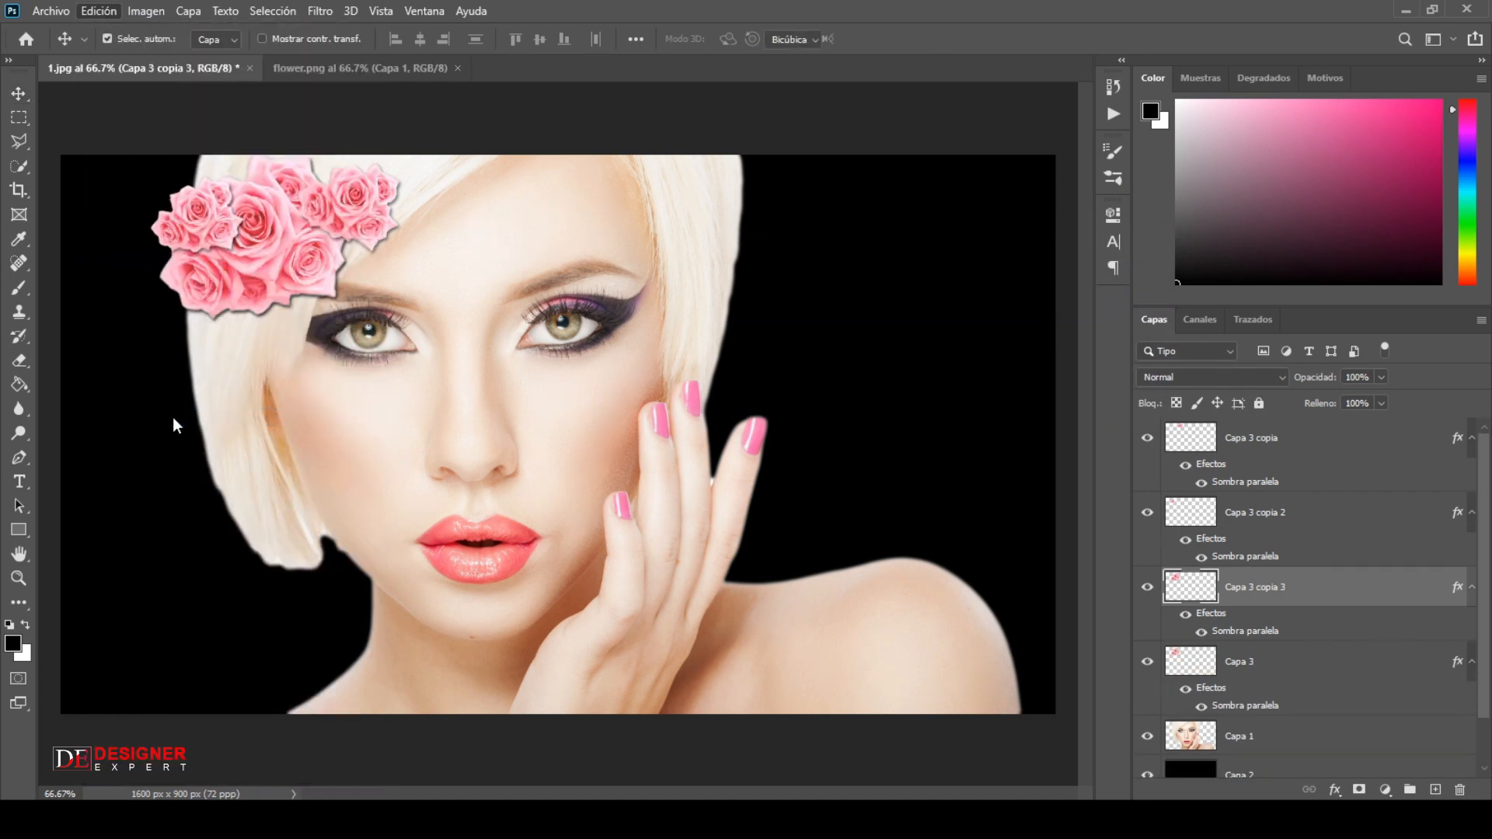
drag(351, 150, 300, 194)
drag(276, 246, 579, 331)
drag(603, 280, 694, 330)
drag(613, 315, 612, 336)
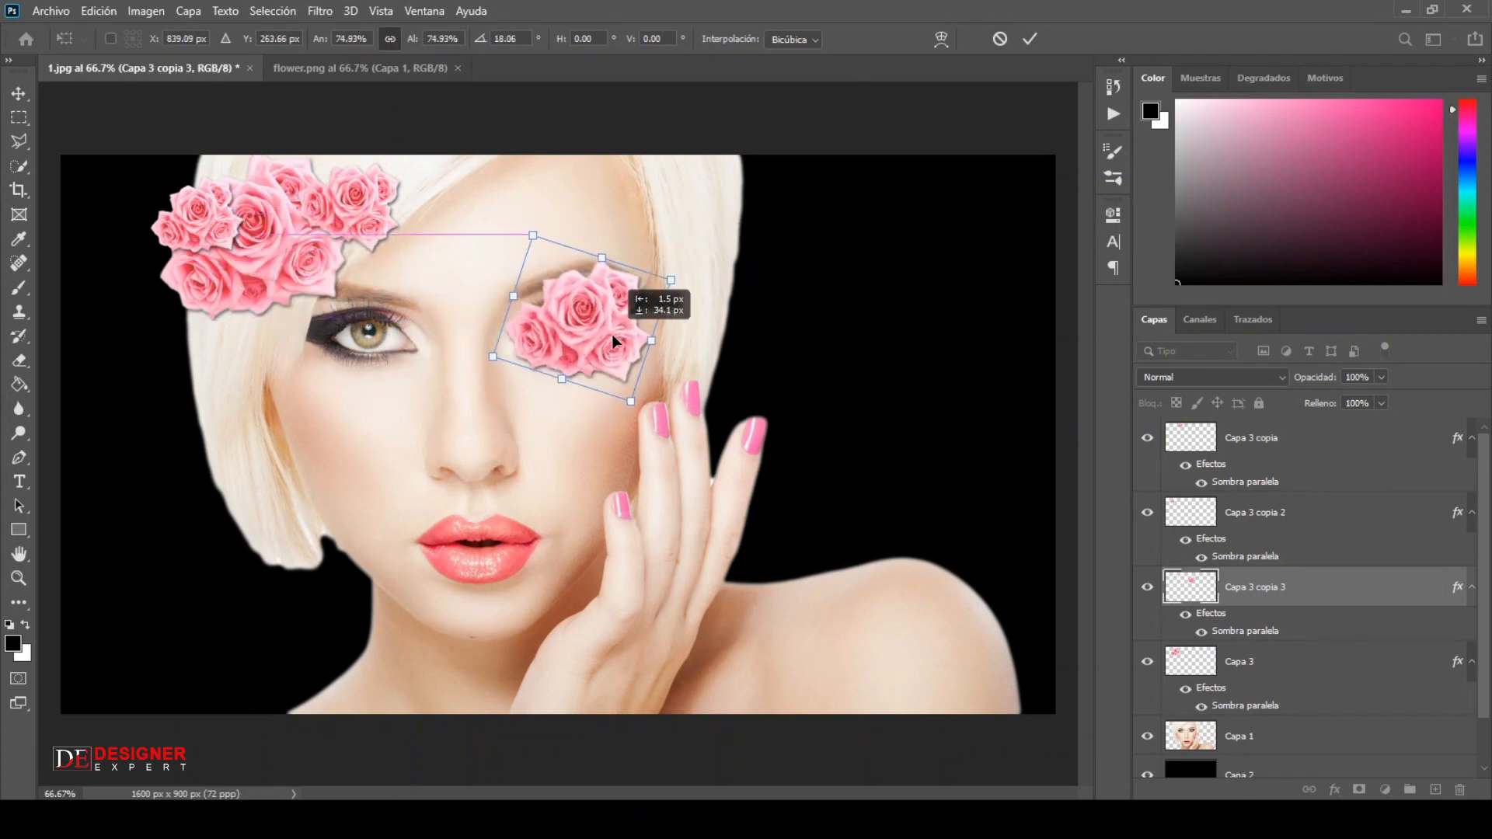
click(1030, 39)
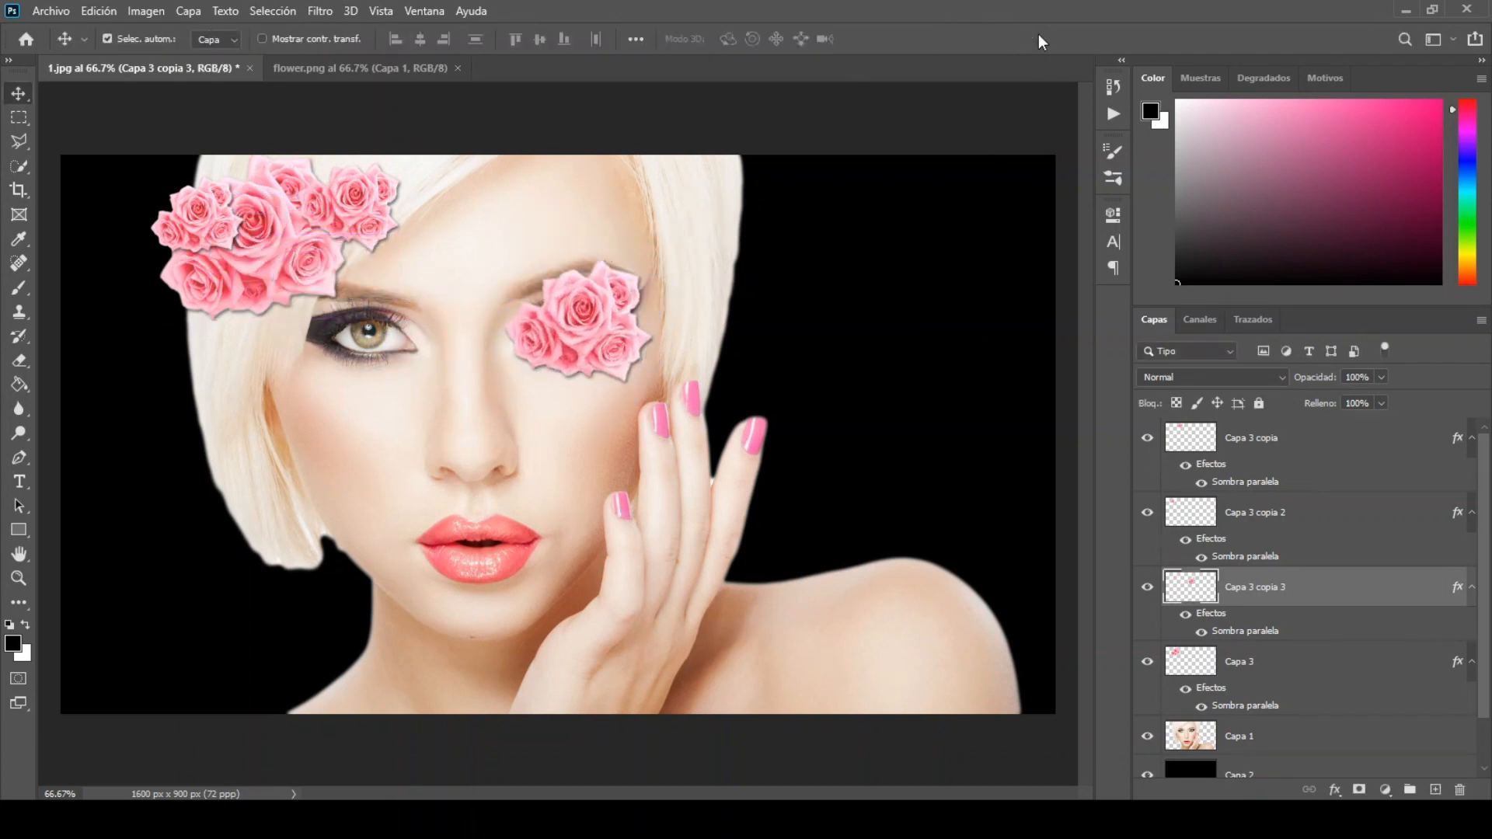
- Duplicate Capa 3 copia 3 and transform the copy to about 84% scale and 15° rotation, covering the woman's other eye
right_click(1299, 594)
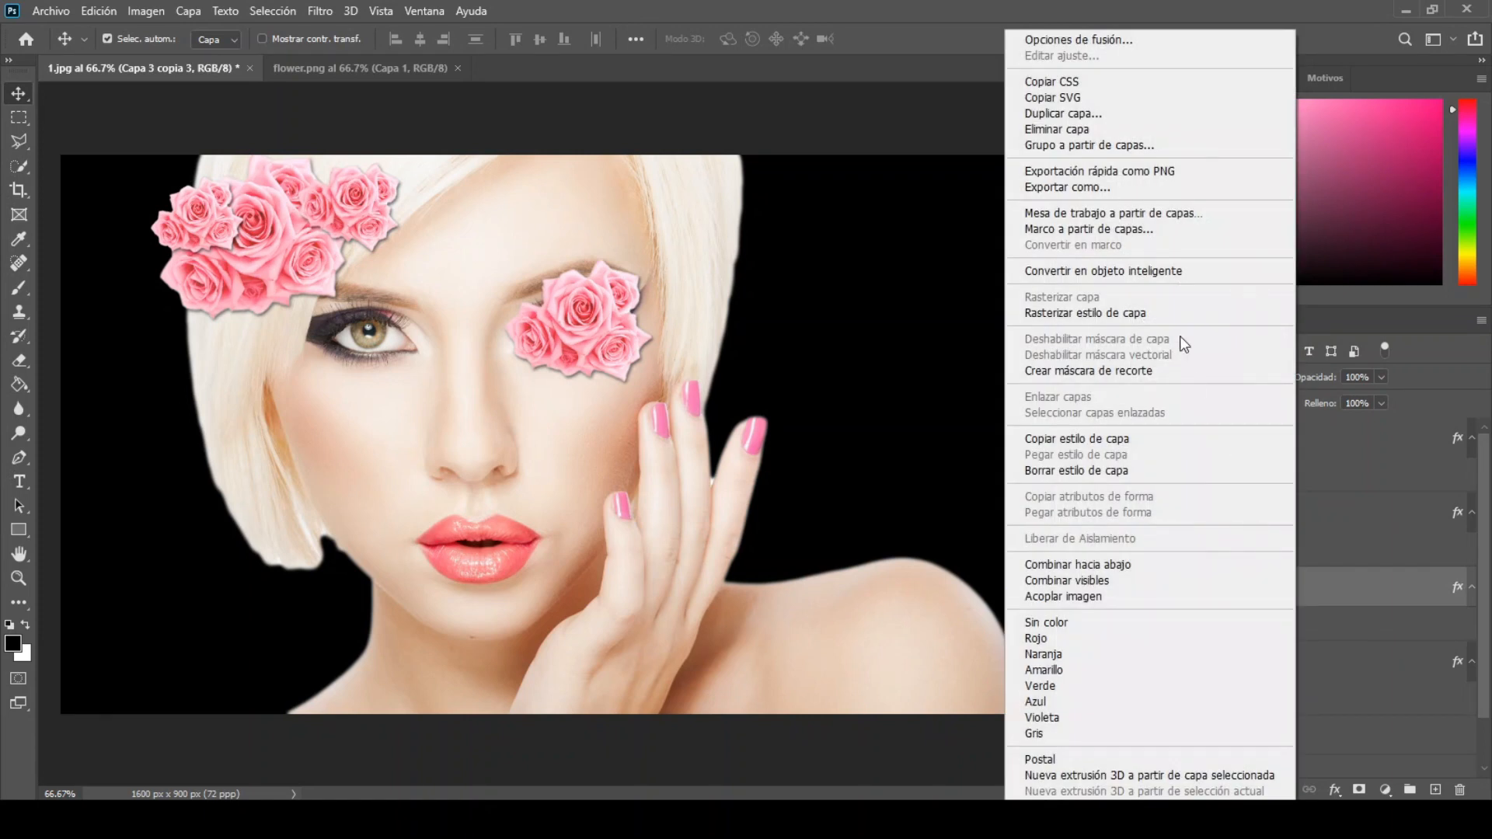
click(1140, 119)
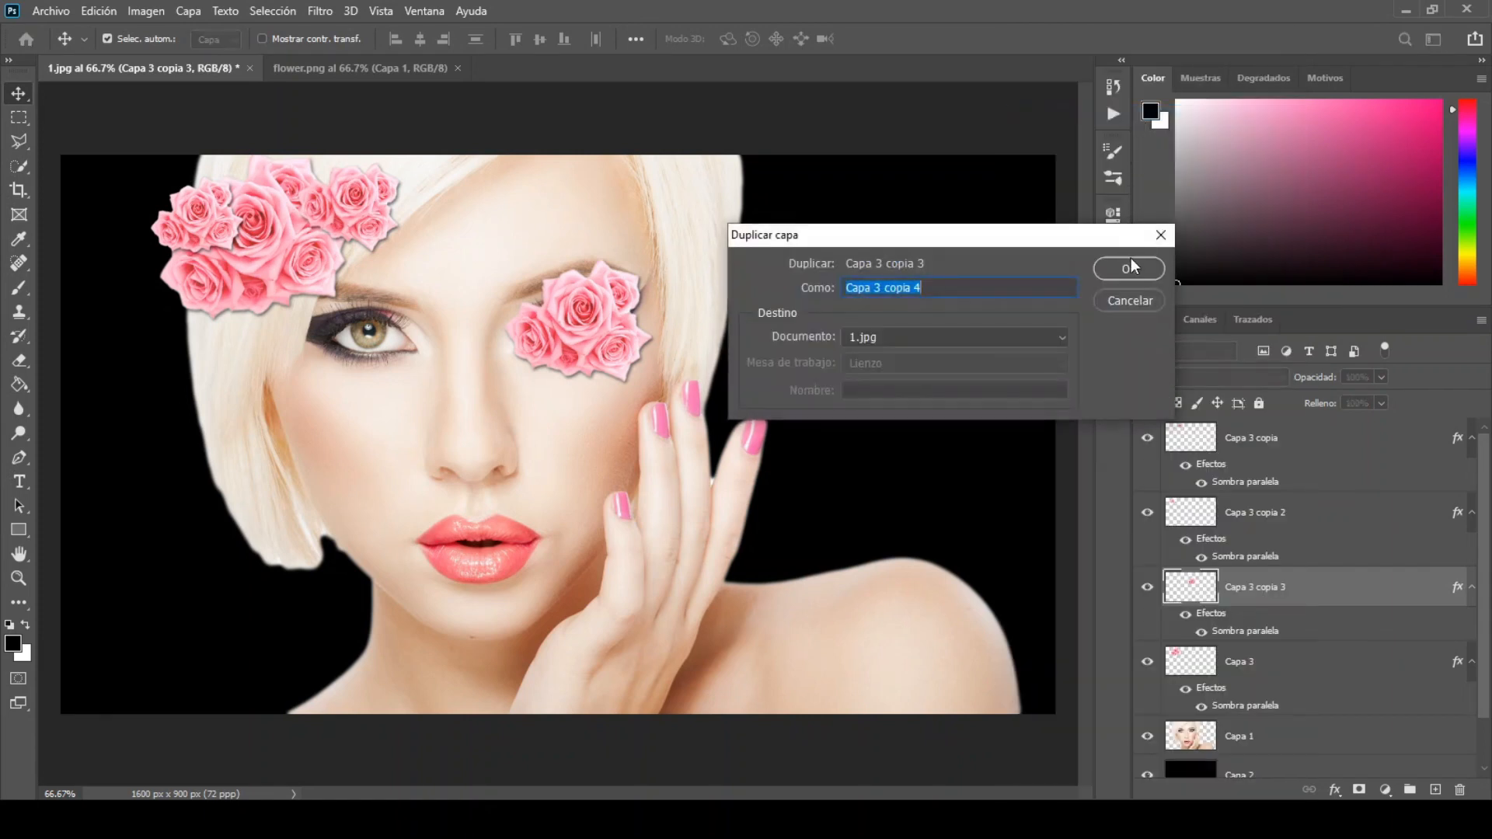
click(1131, 266)
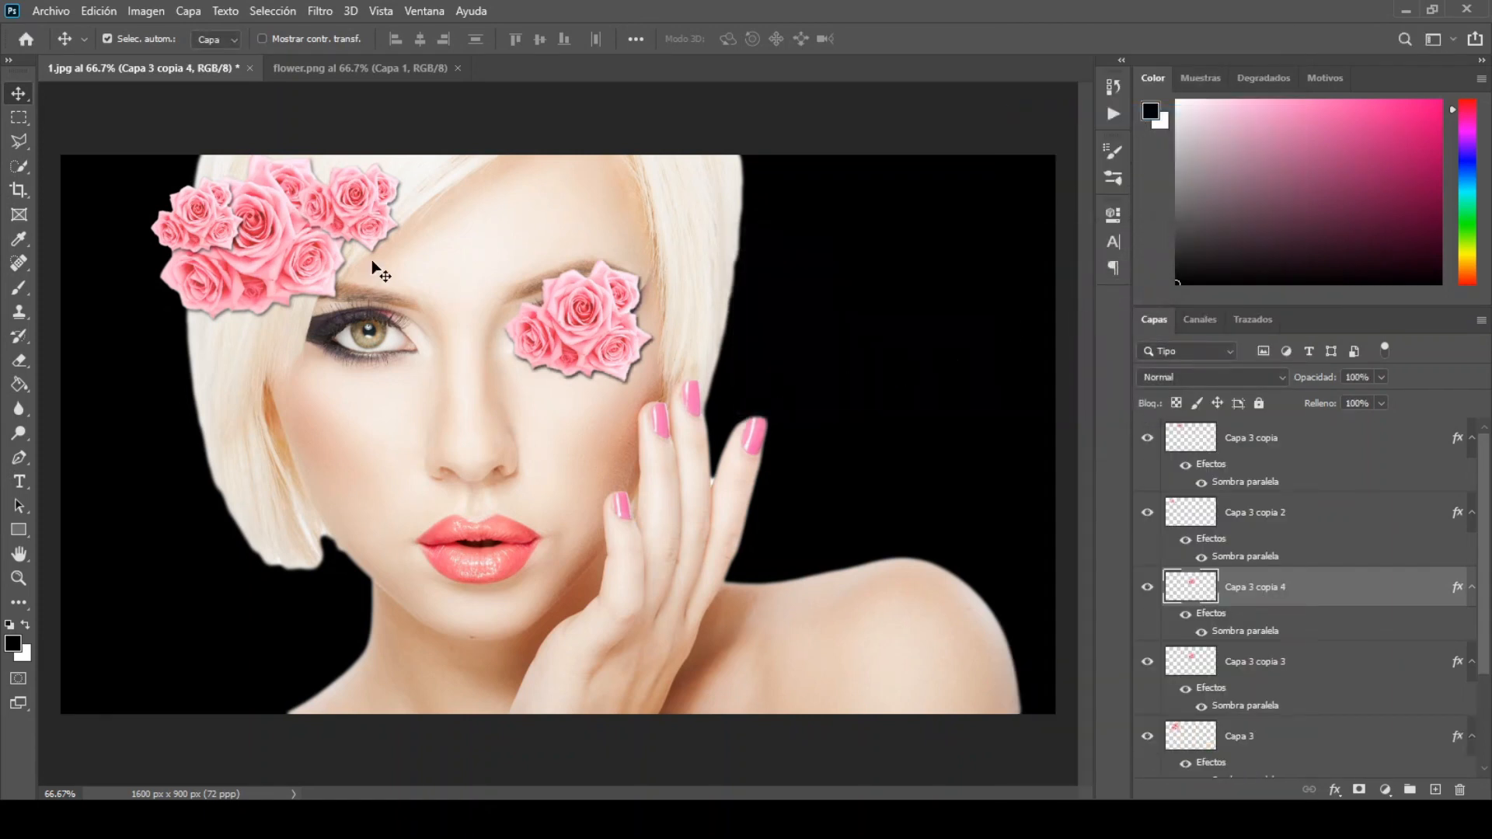
click(117, 11)
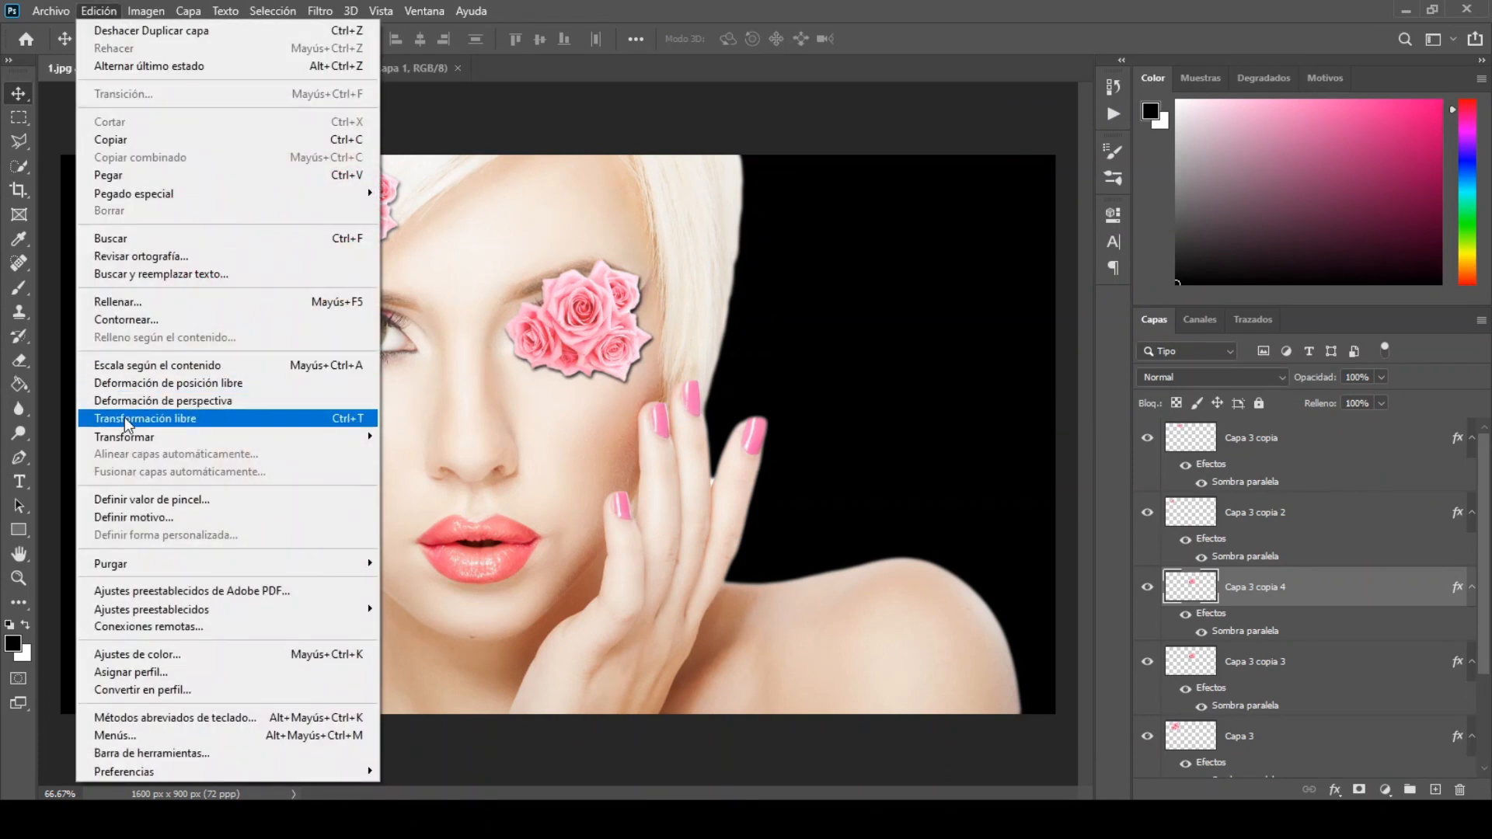
click(125, 417)
drag(582, 341, 376, 353)
mouse_move(446, 395)
mouse_down()
mouse_move(435, 386)
mouse_move(430, 407)
mouse_up()
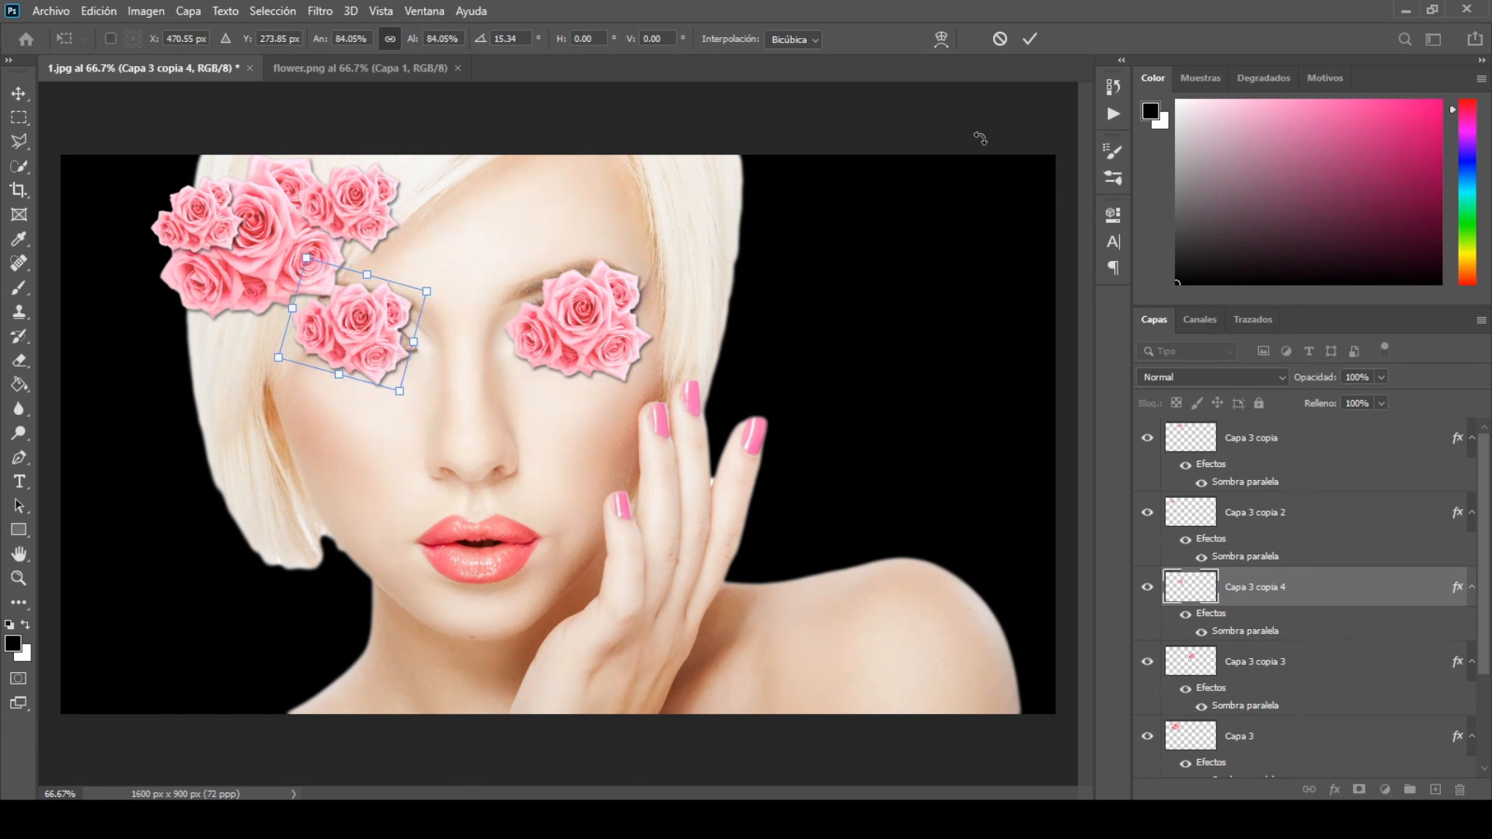
click(1030, 38)
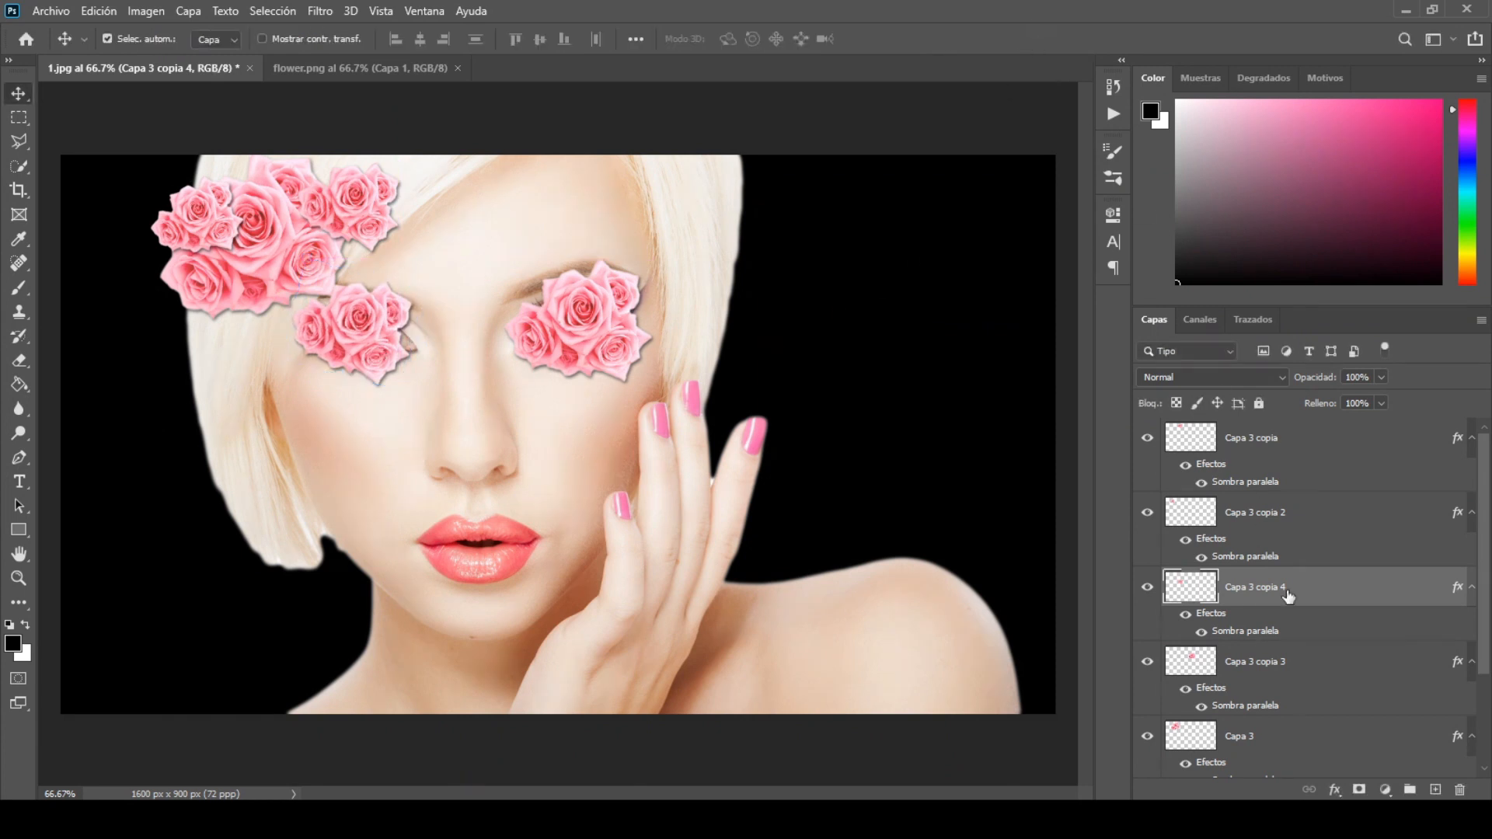
- Duplicate Capa 3 and scale the copy to about 65%, placing it over the half of the lips farther from the raised hand
click(1314, 738)
right_click(1313, 732)
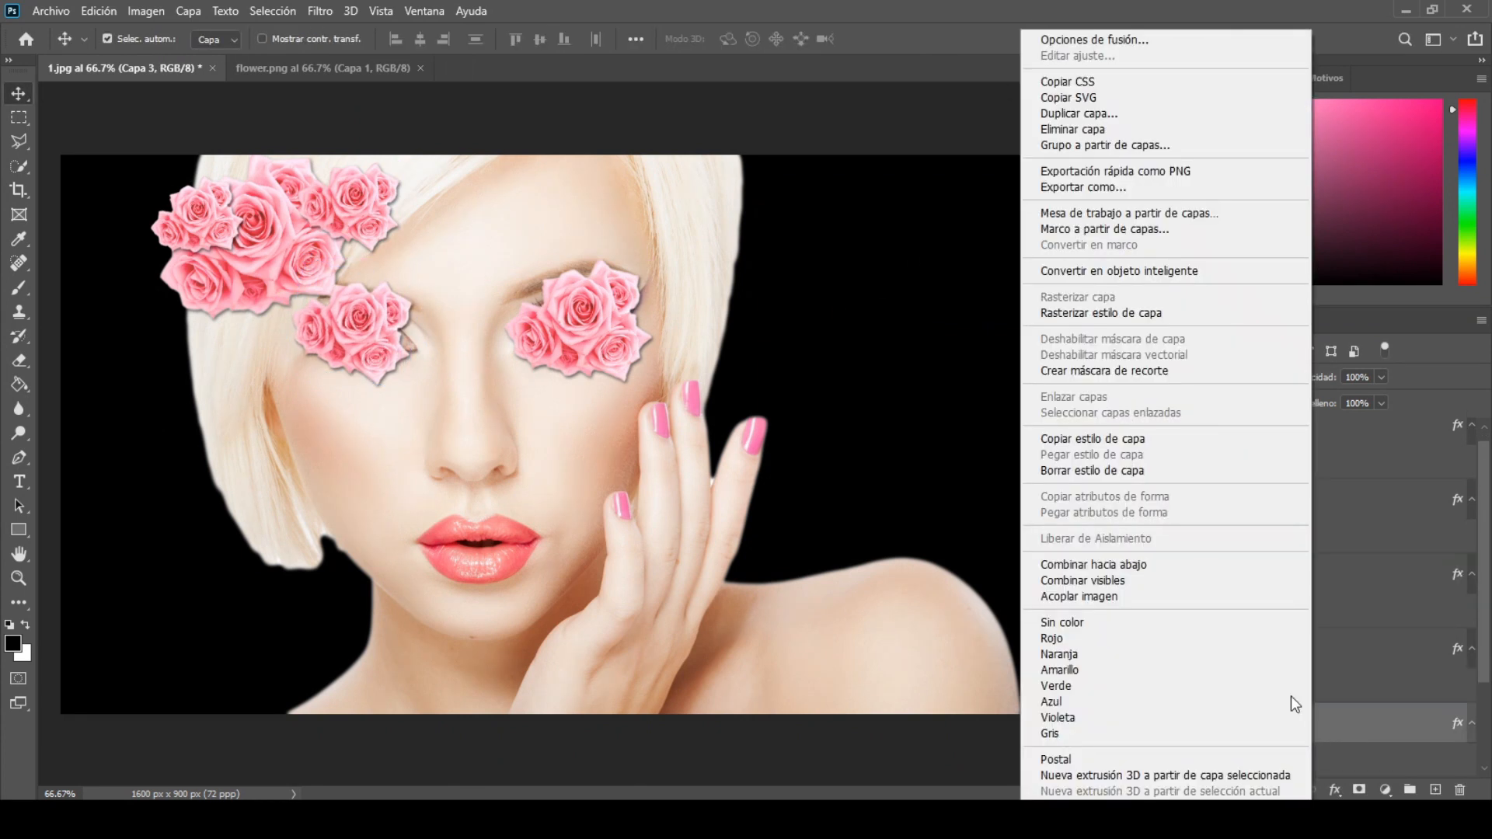
click(1146, 112)
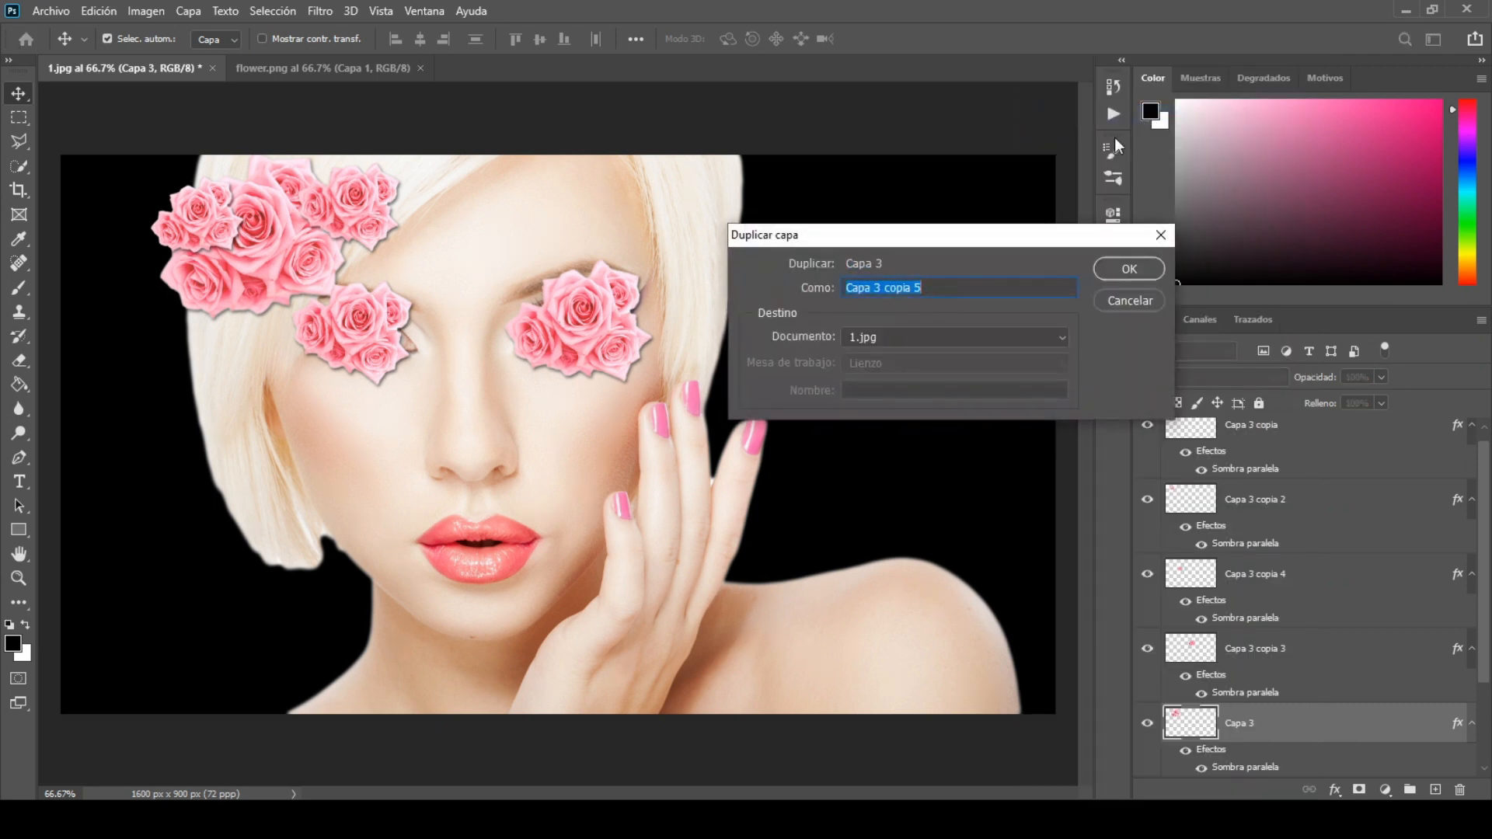
click(1110, 266)
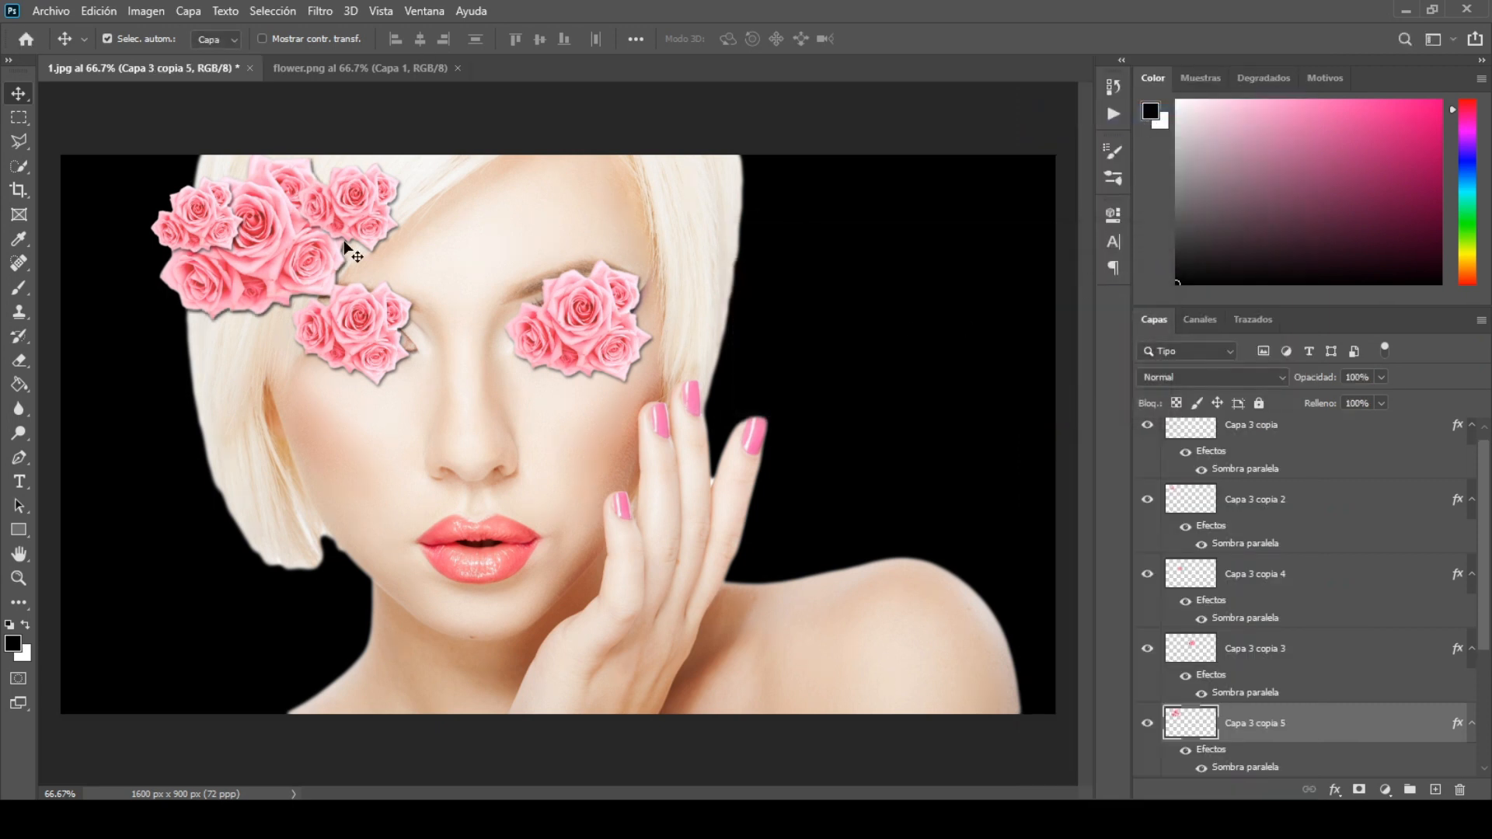
click(101, 12)
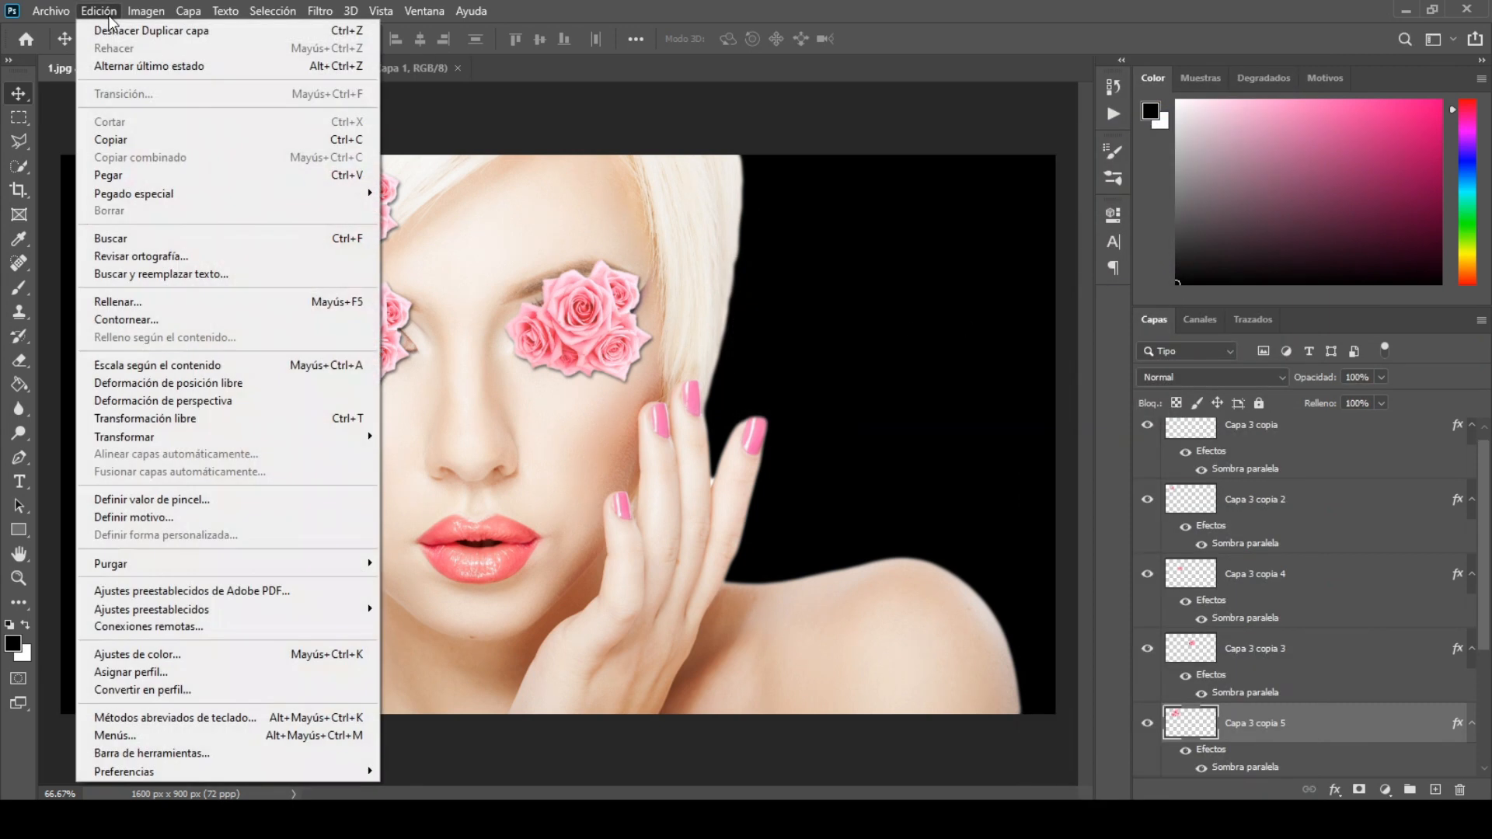
click(169, 420)
drag(393, 361, 474, 562)
drag(370, 545, 376, 550)
click(1024, 43)
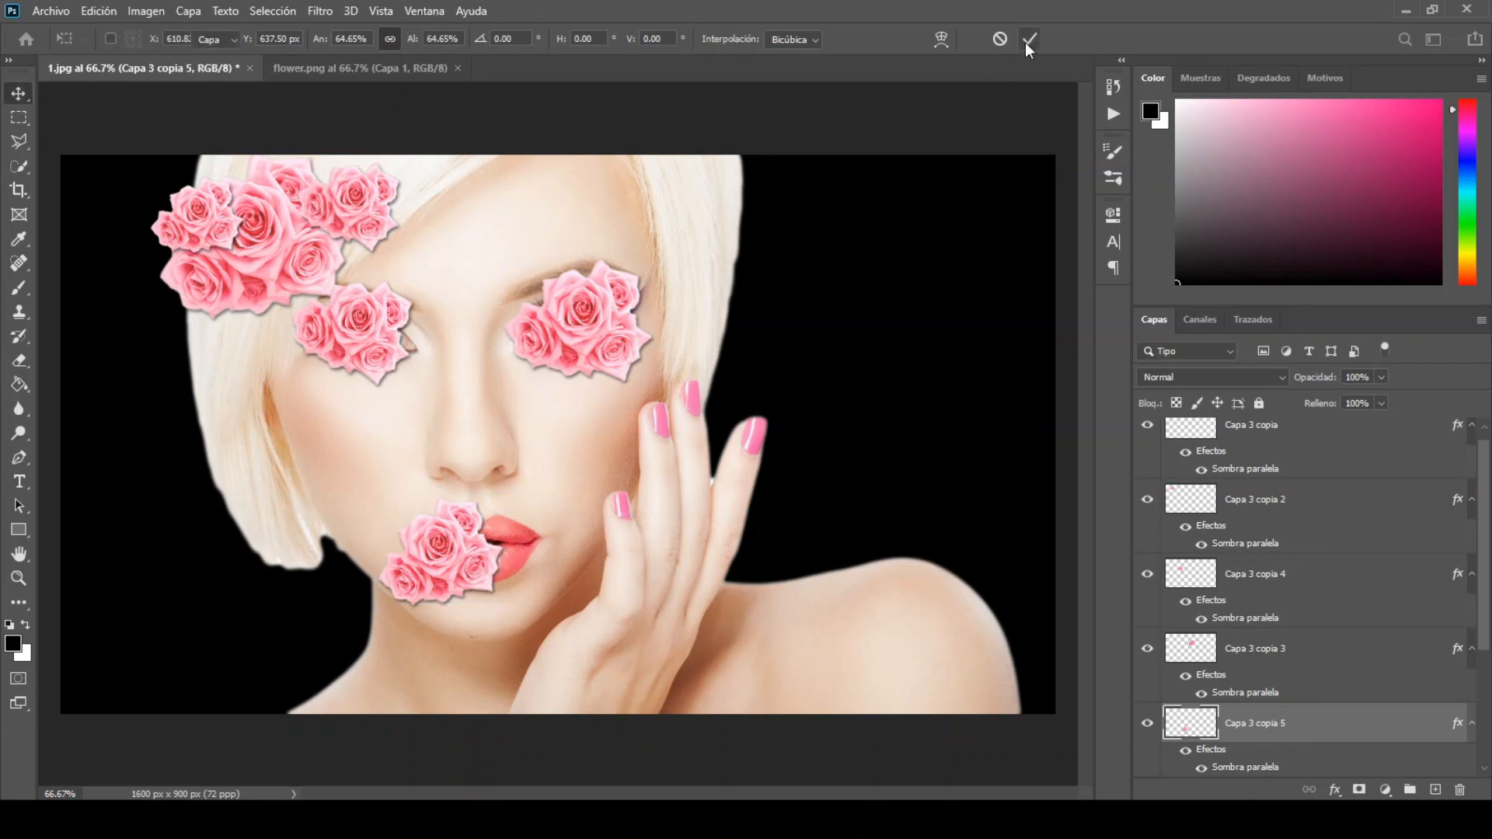
- Duplicate Capa 3 copia 5 and transform the copy to a smaller size, covering the rest of the lips on the hand side
right_click(1307, 721)
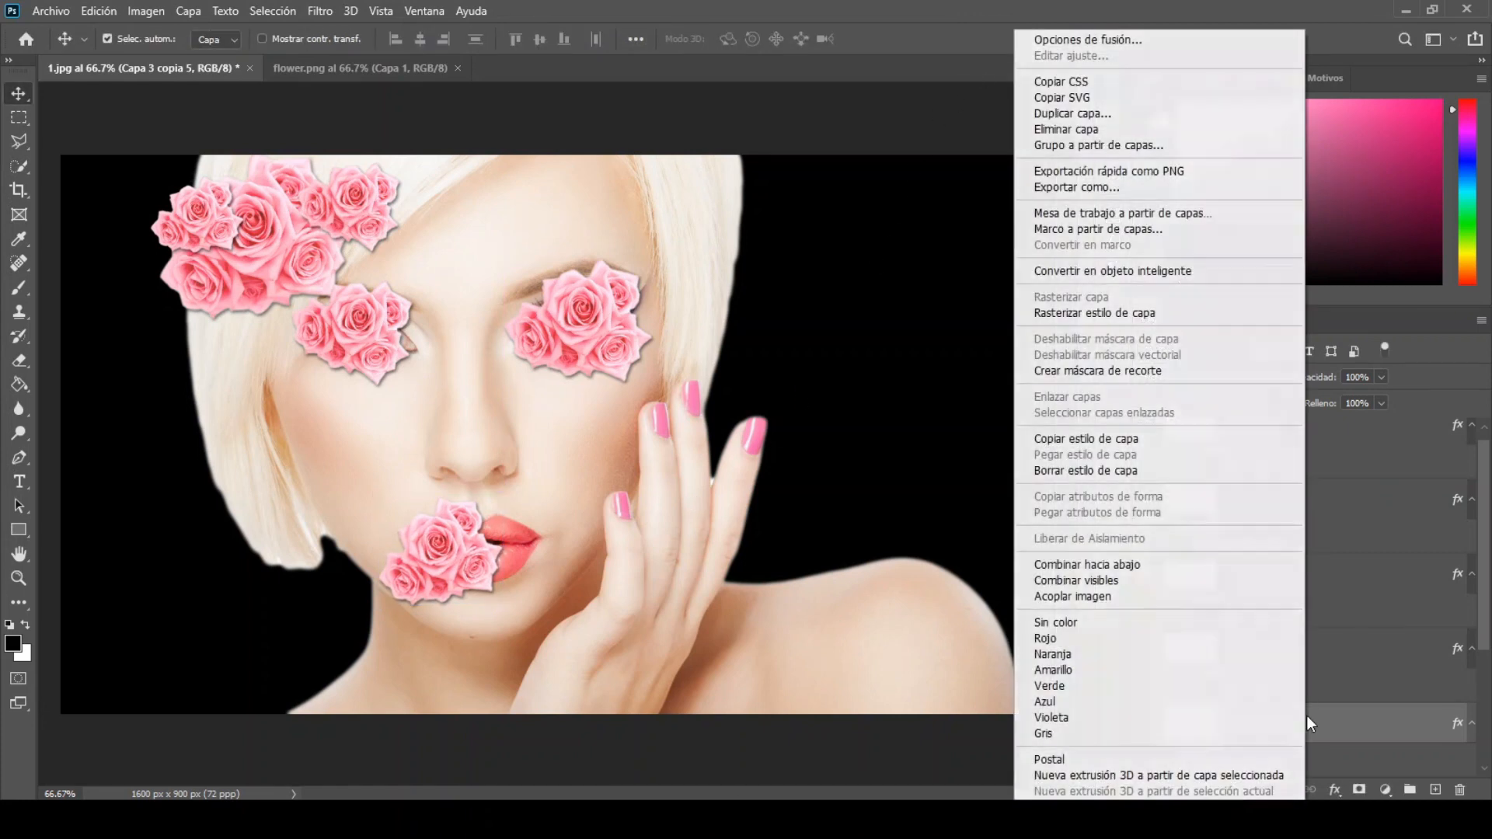
click(1183, 115)
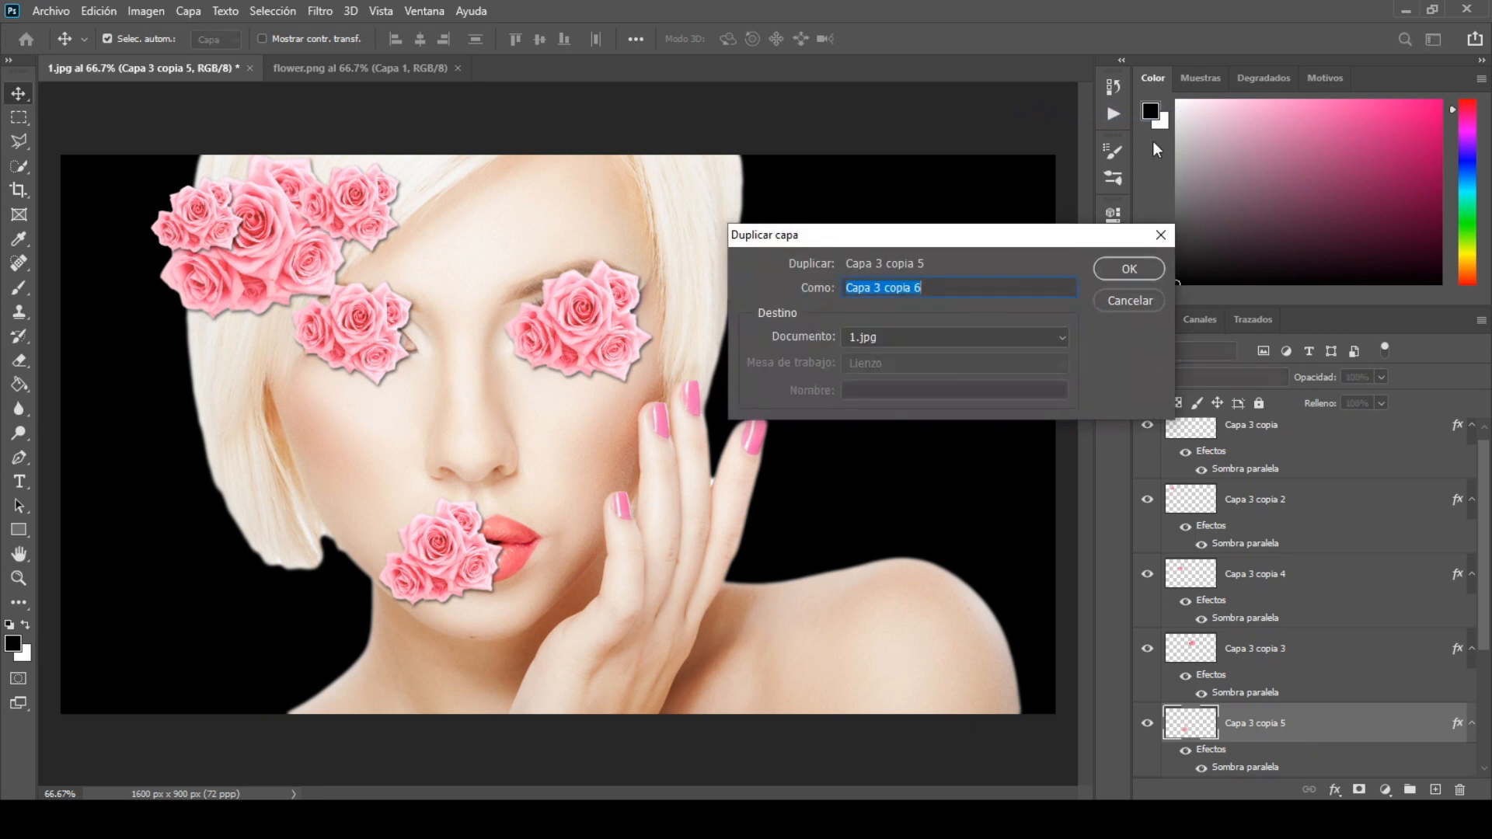
click(1133, 271)
click(99, 11)
click(146, 418)
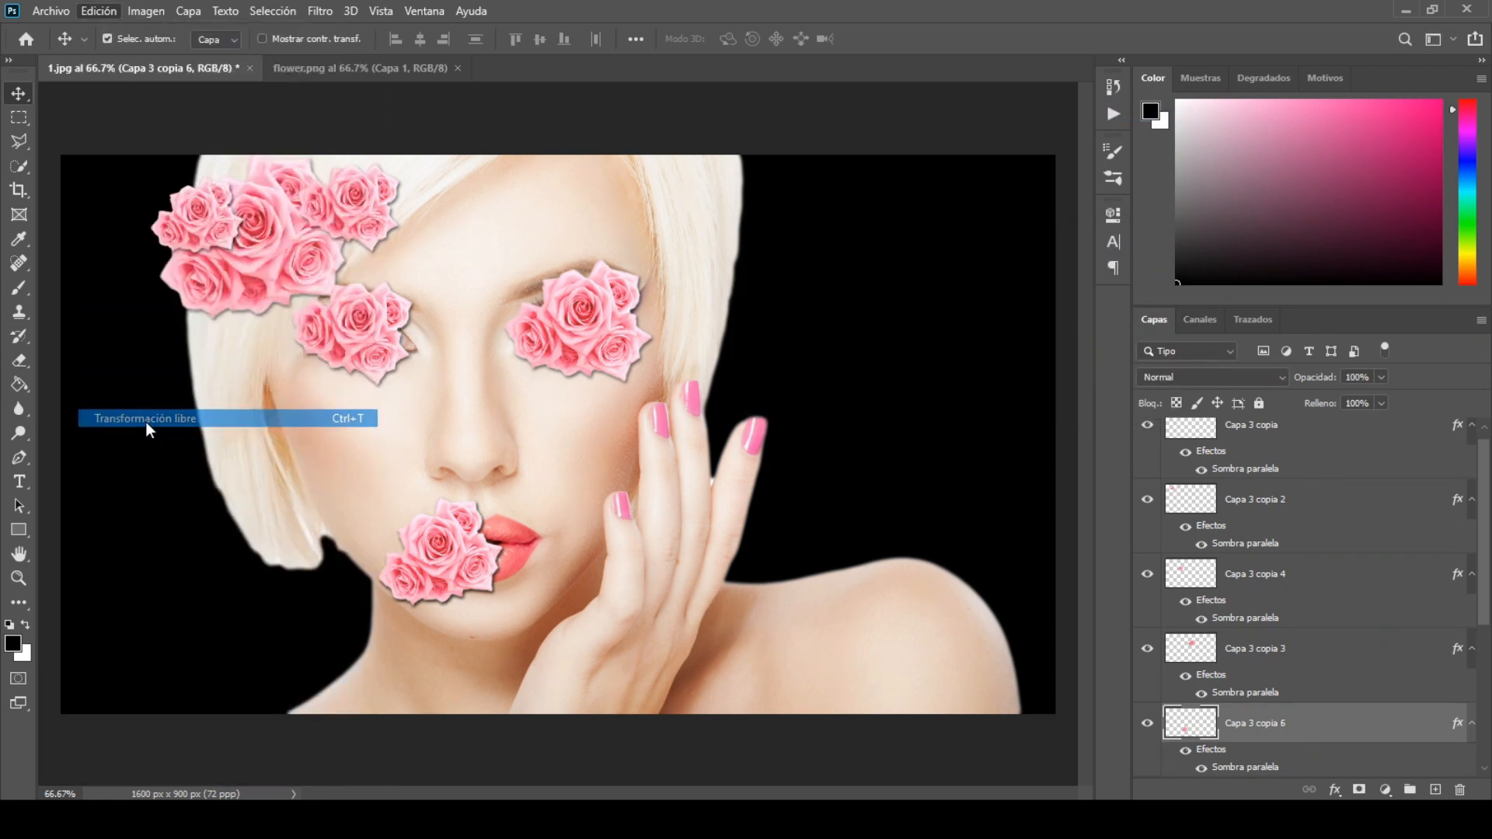
drag(505, 608, 520, 560)
drag(593, 520, 588, 553)
click(1032, 32)
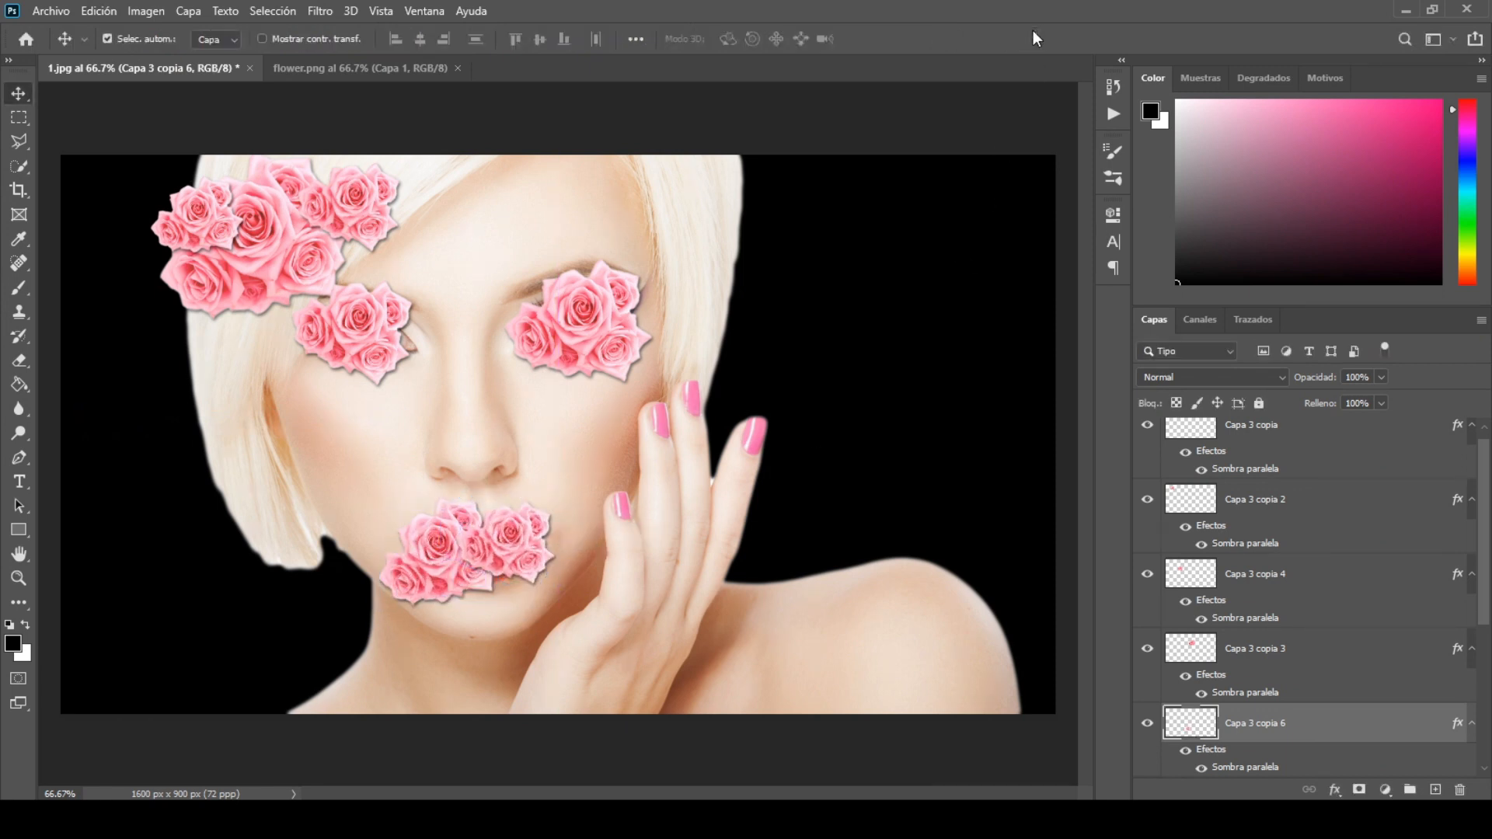
- Group all the rose layers, from Capa 3 copia down to Capa 3
drag(1484, 525, 1487, 654)
click(1359, 444)
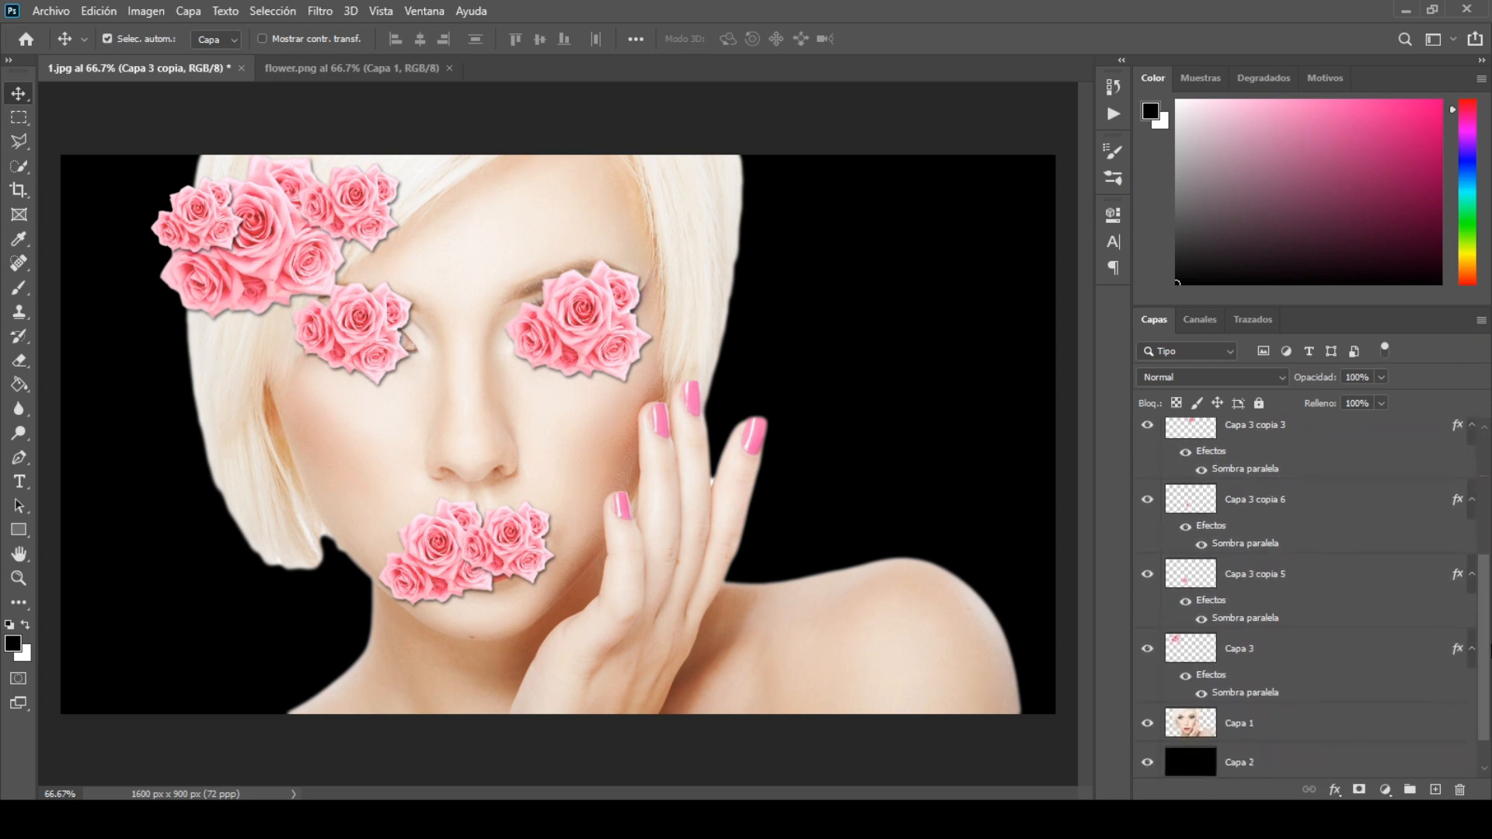
shift+click(1301, 640)
key(ctrl+g)
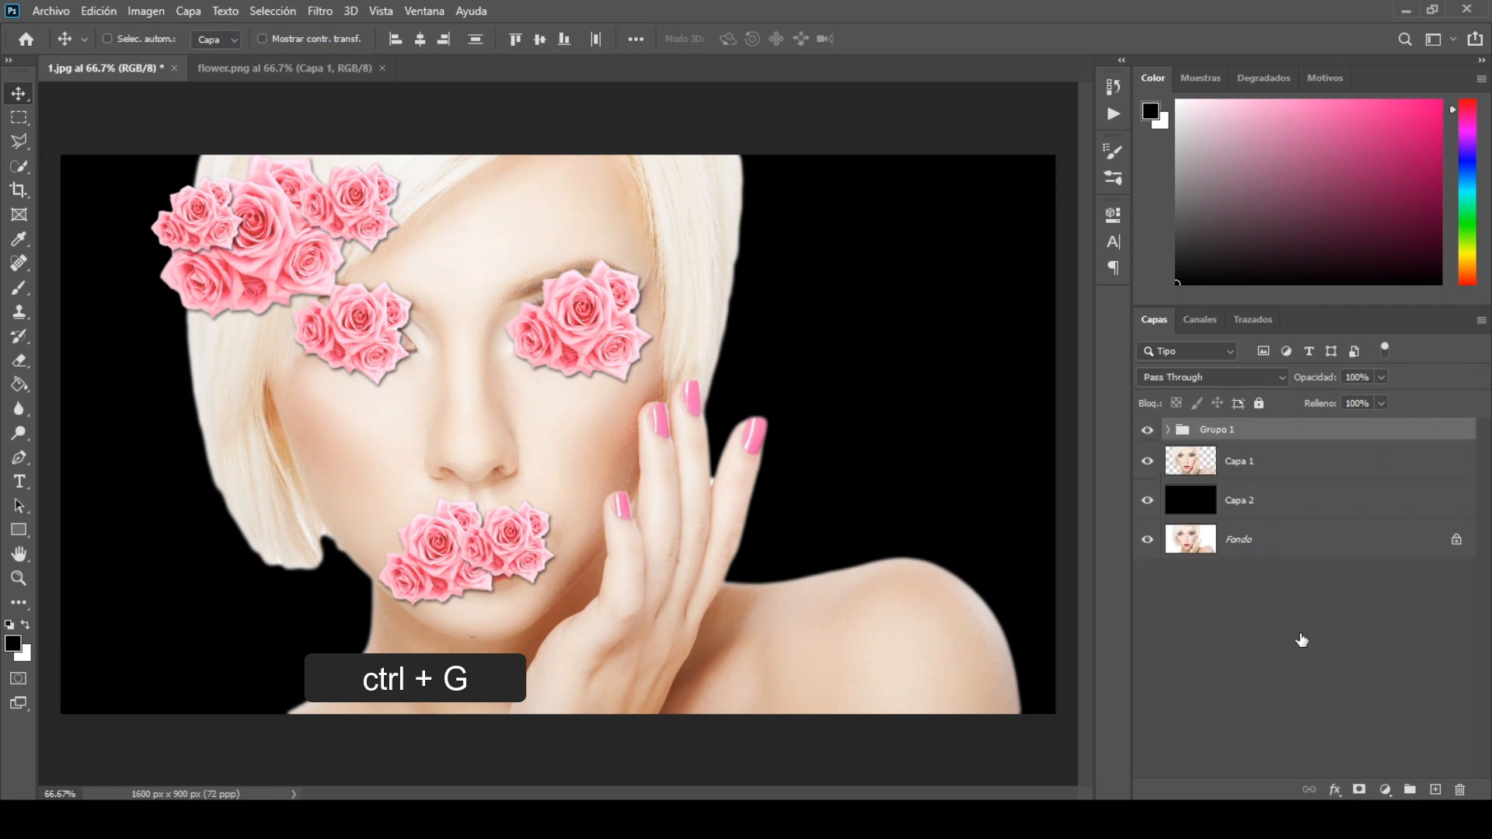
- Close flower.png, open 2.png and bring its blue floral ornament into 1.jpg as a layer above the rose group
click(427, 68)
click(55, 9)
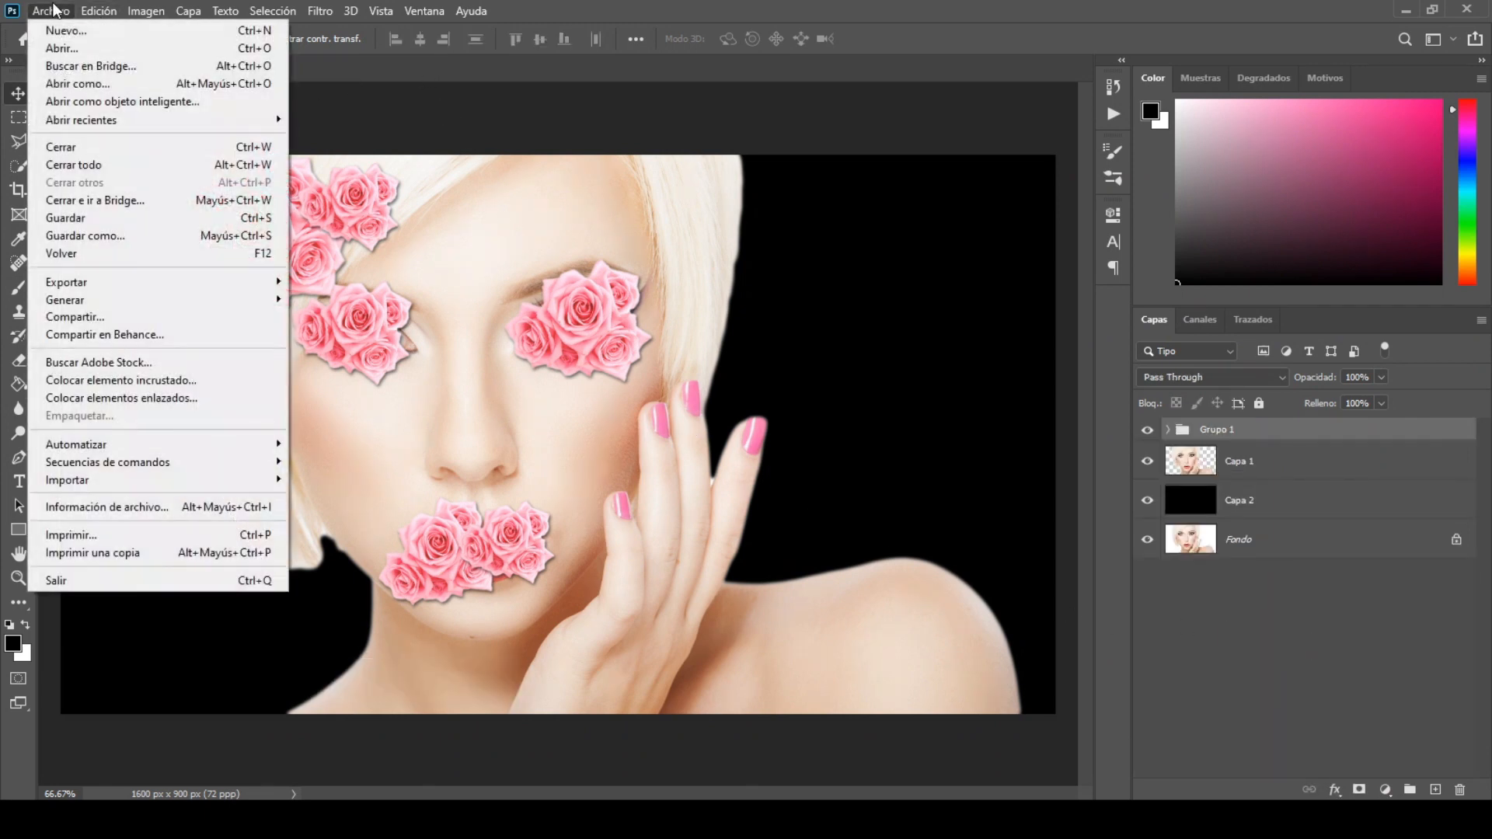
click(49, 45)
click(755, 309)
double_click(755, 309)
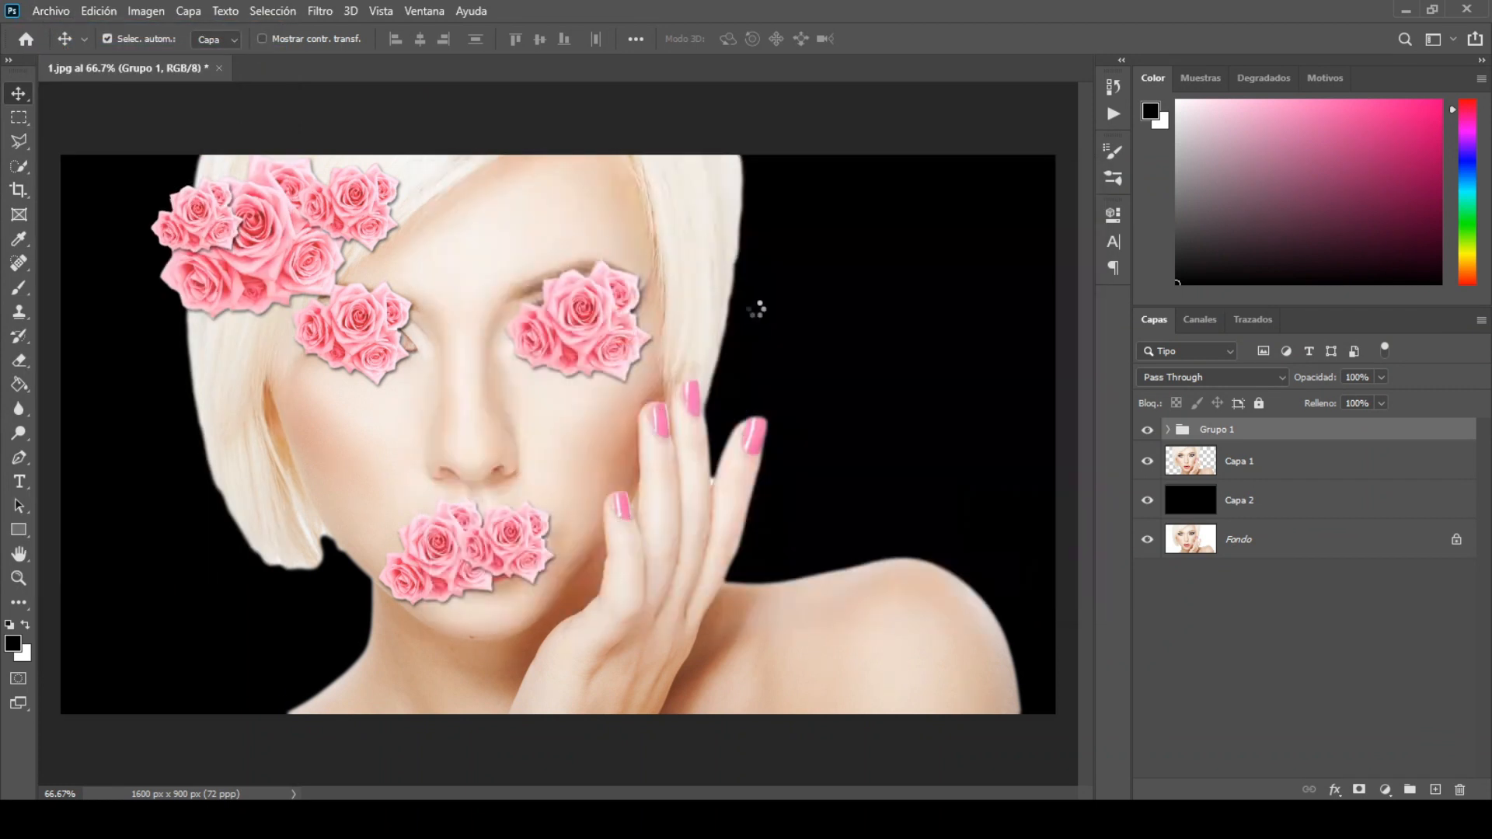
drag(637, 284, 441, 427)
- Transform the blue ornament on Capa 4 to about 22% scale and 34° rotation, placing it on the cheek beside the nose
click(101, 14)
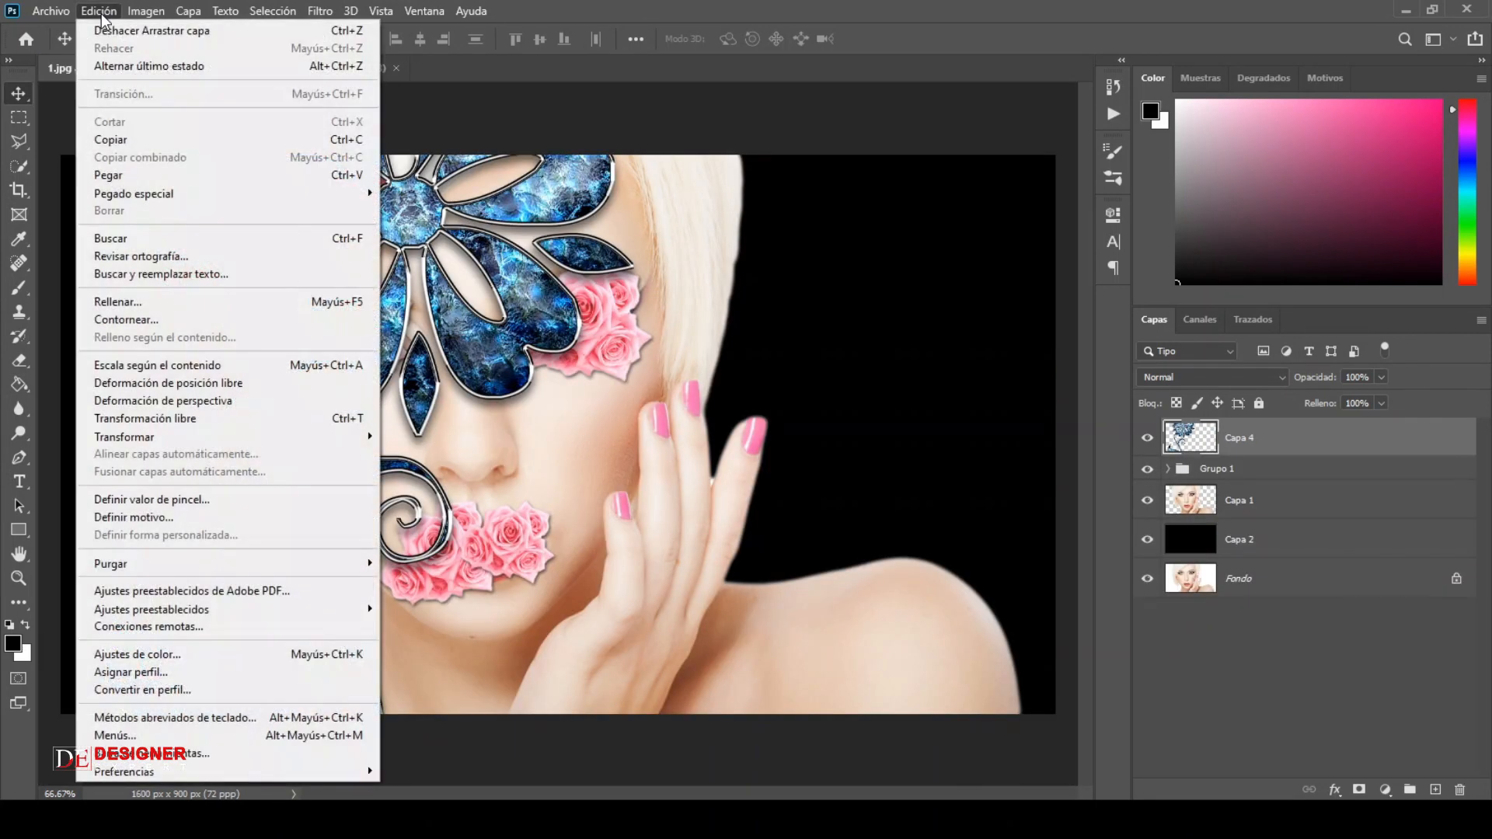
click(199, 422)
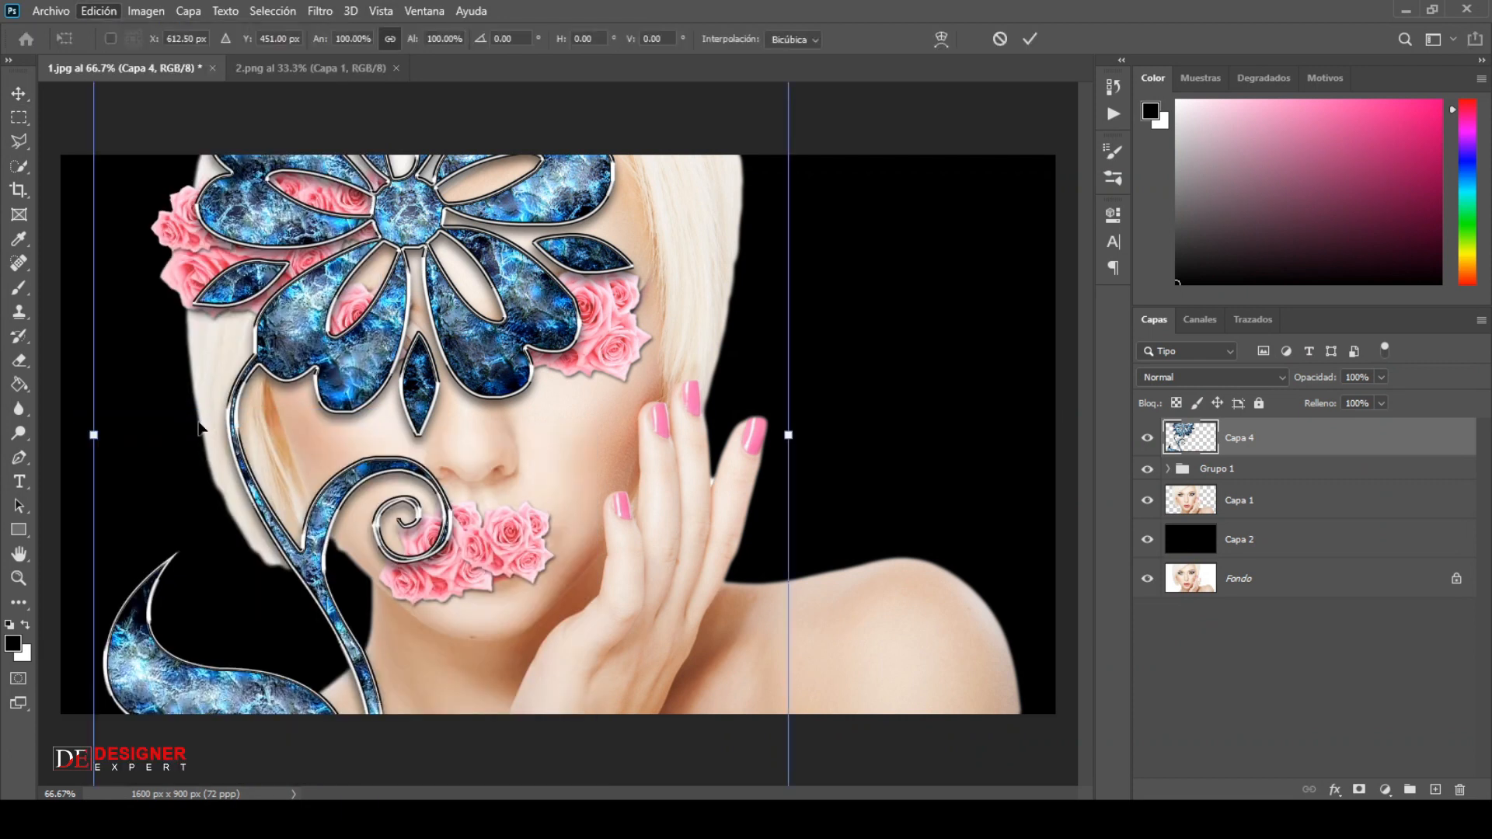
drag(787, 436, 490, 484)
drag(382, 435, 382, 476)
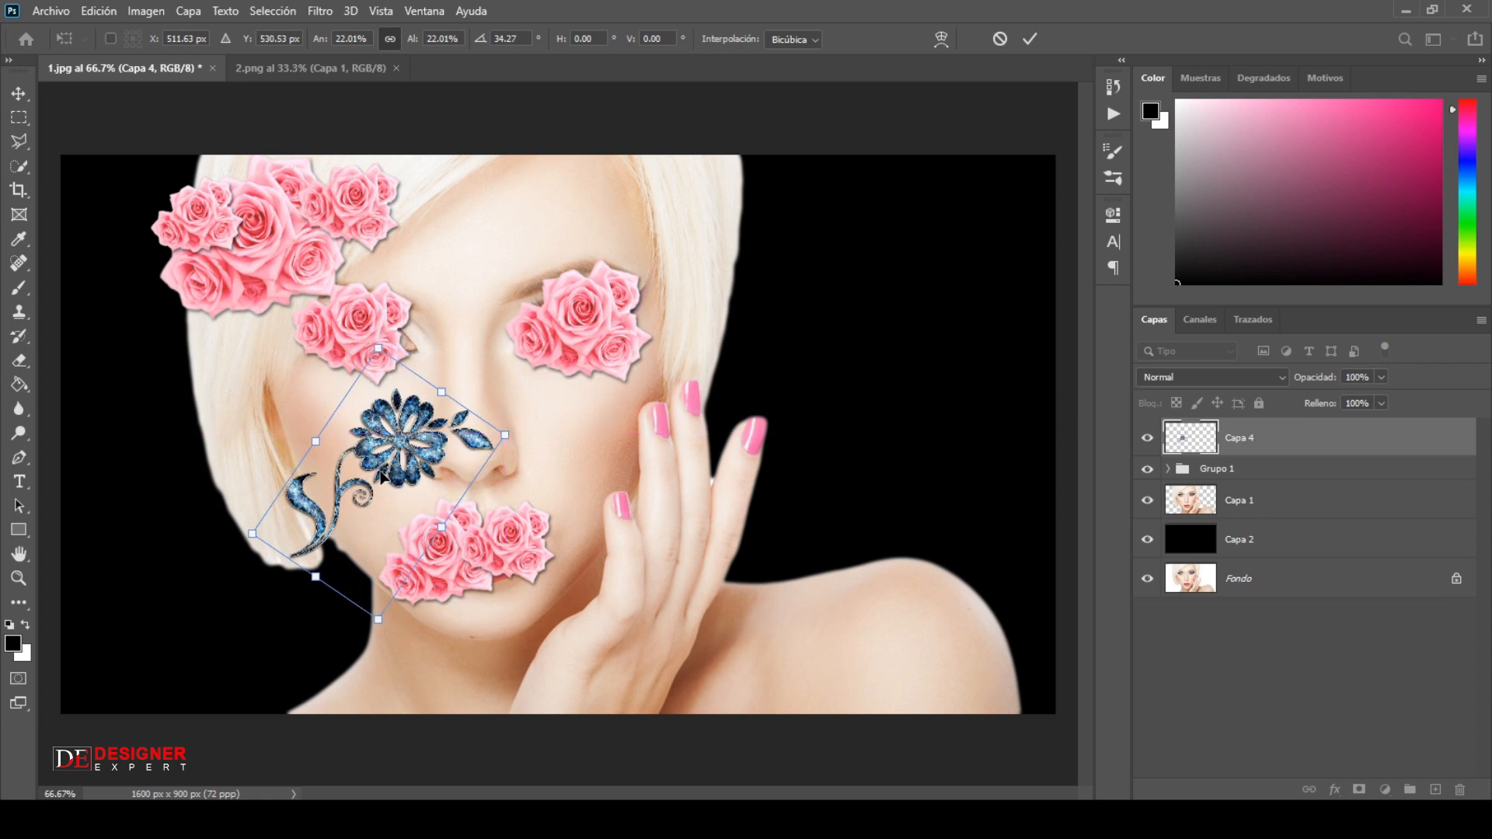
click(1029, 39)
- Duplicate Capa 4 and transform the copy to about 74% scale and -26° rotation, placing it above the eye on the raised hand's side
right_click(1320, 445)
click(1103, 113)
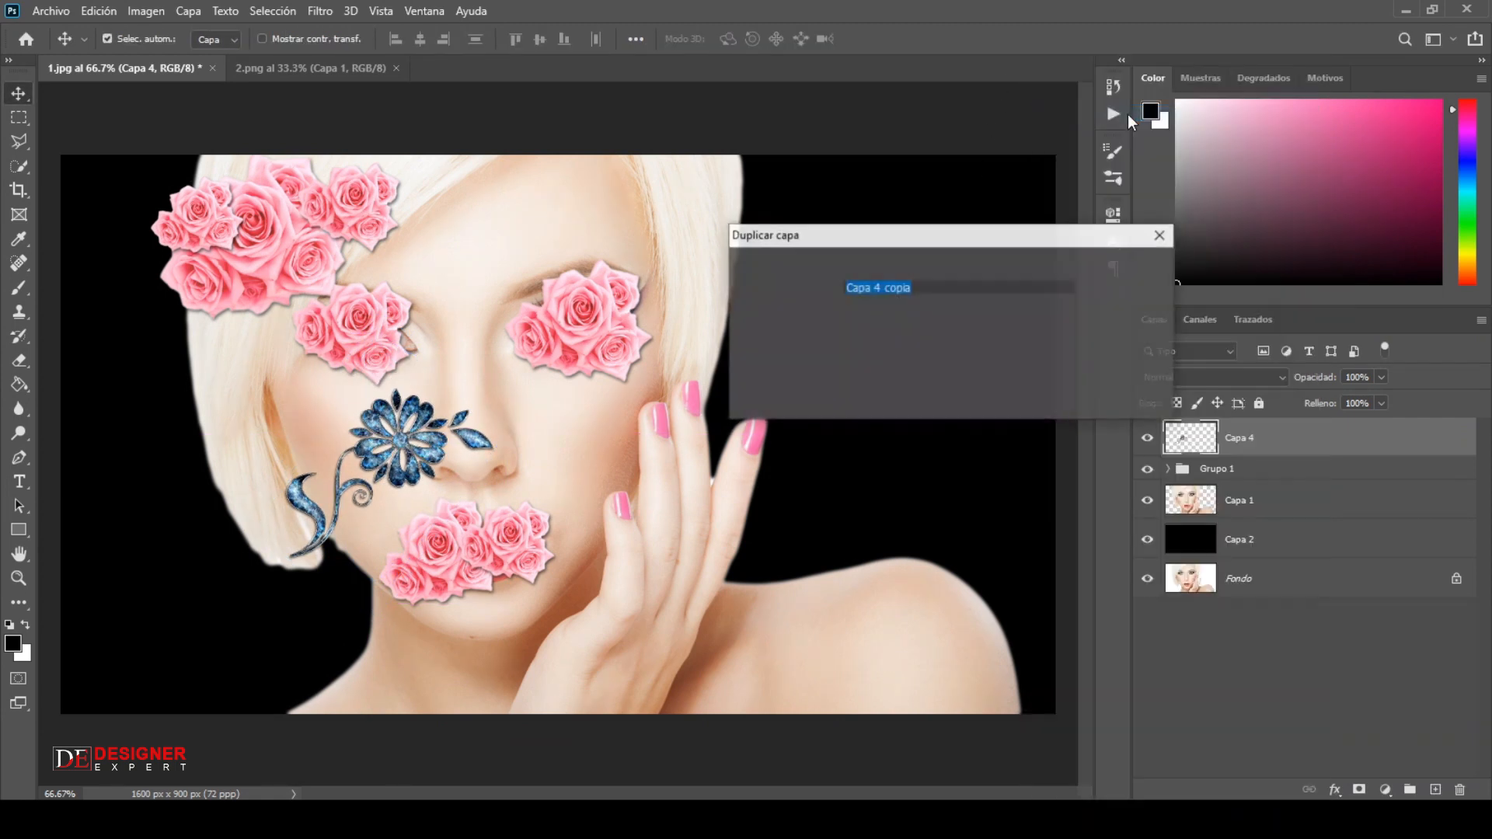
click(1124, 268)
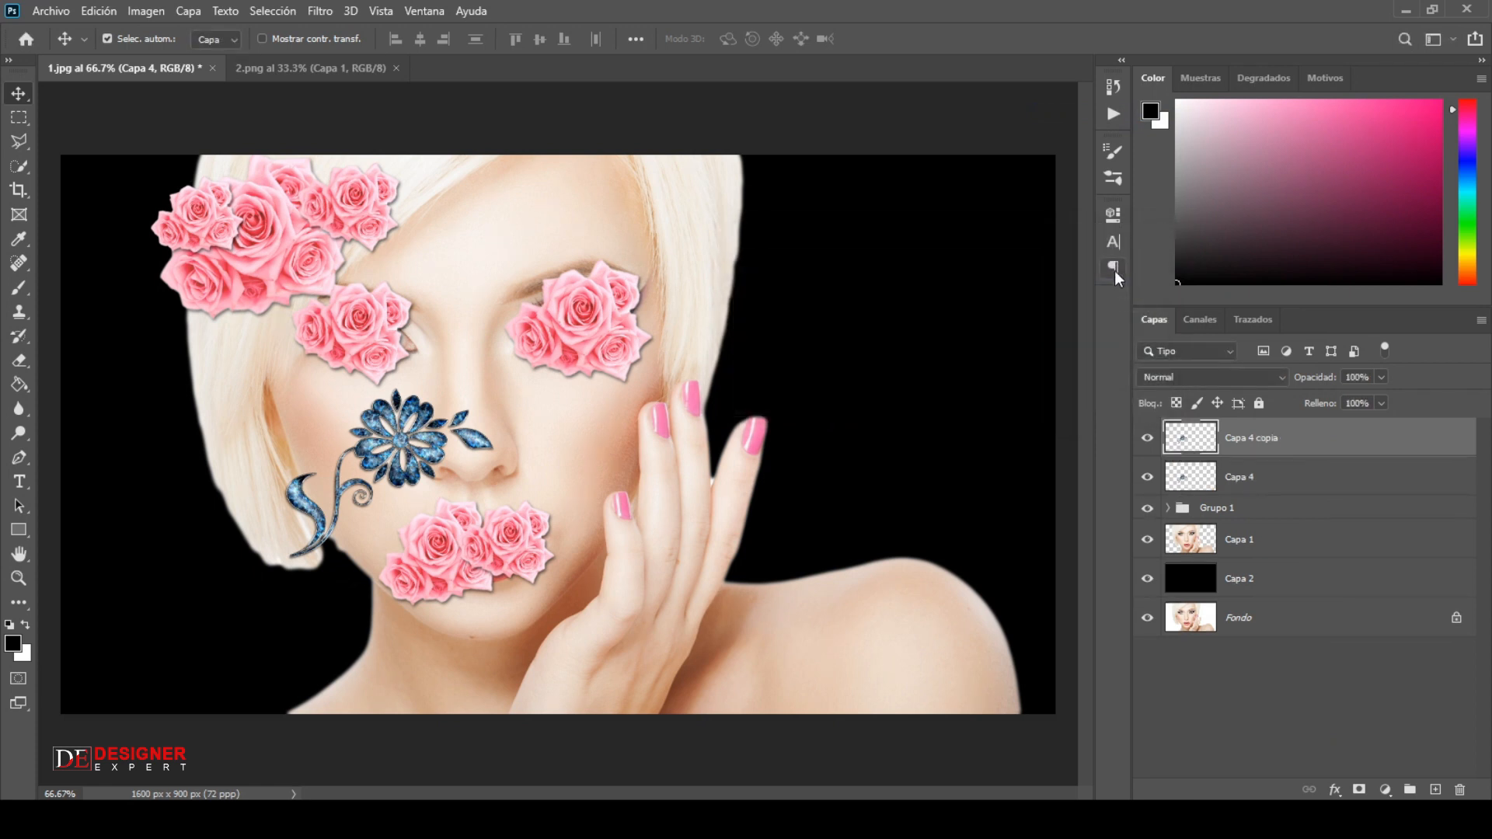
click(99, 11)
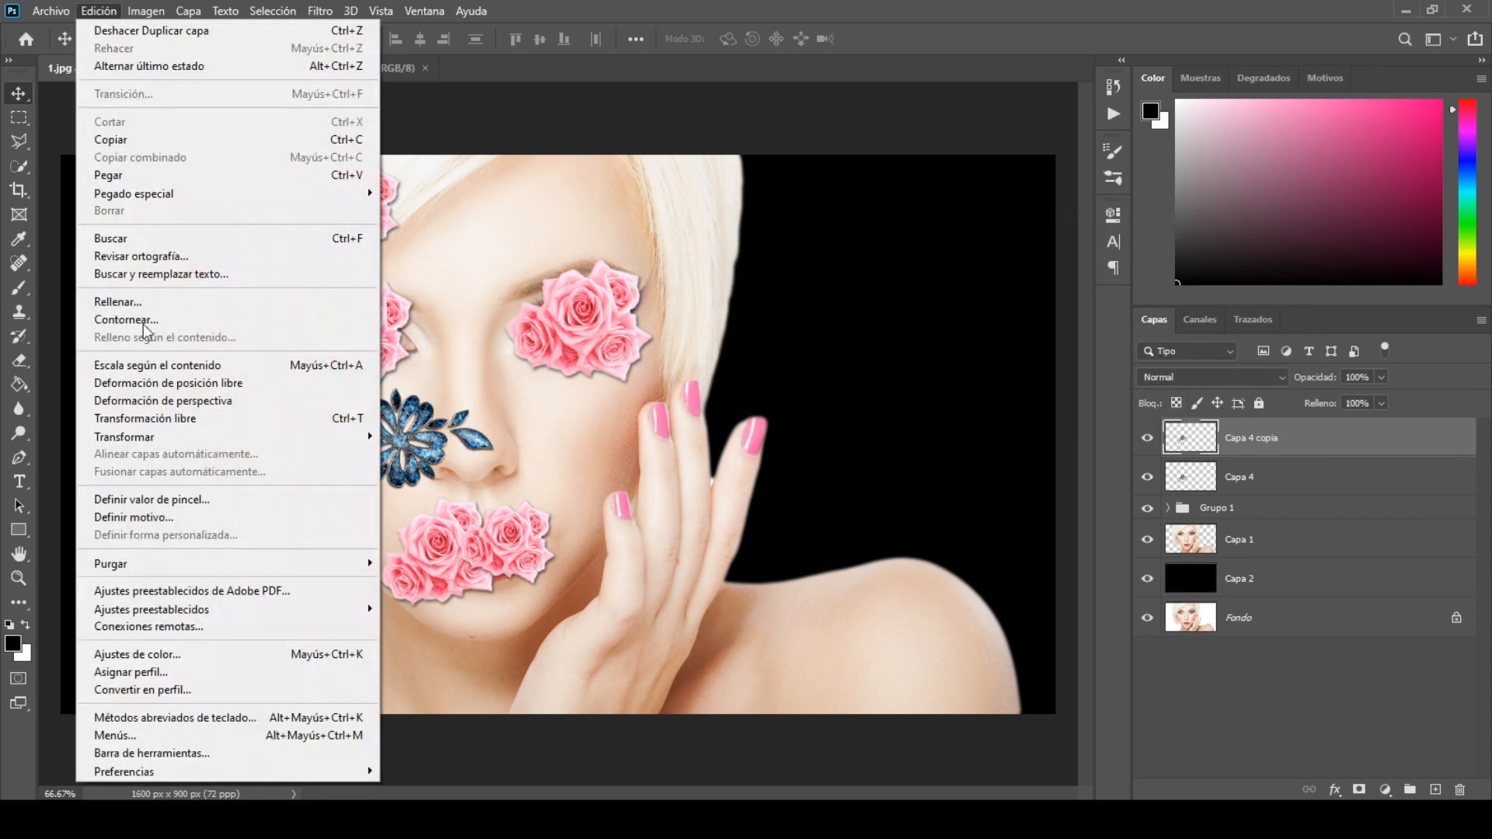
click(155, 418)
drag(514, 466, 693, 290)
drag(724, 260, 710, 235)
drag(618, 328, 575, 267)
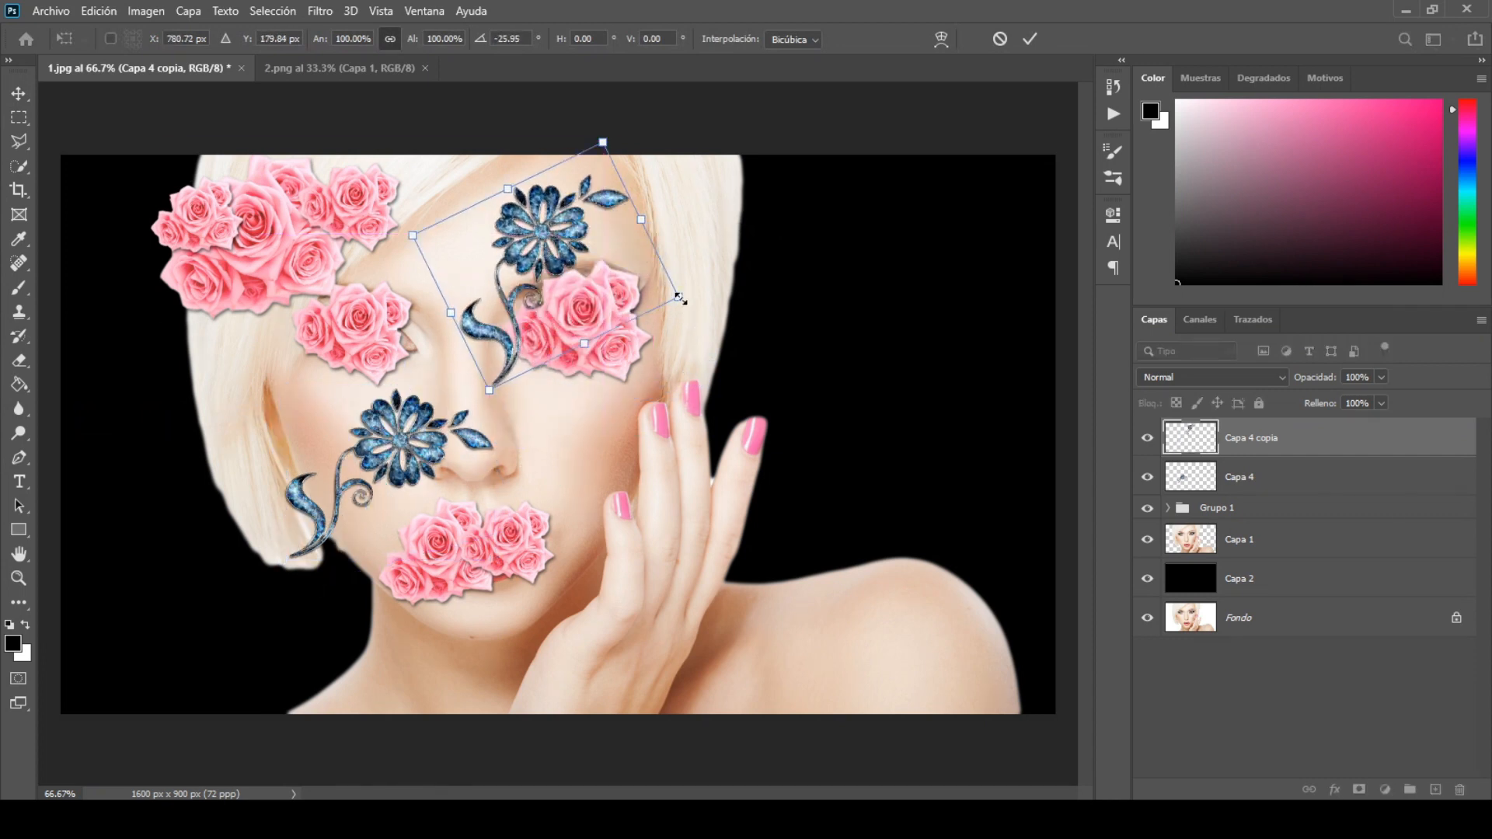
drag(679, 297, 644, 289)
drag(528, 248, 519, 257)
click(1030, 39)
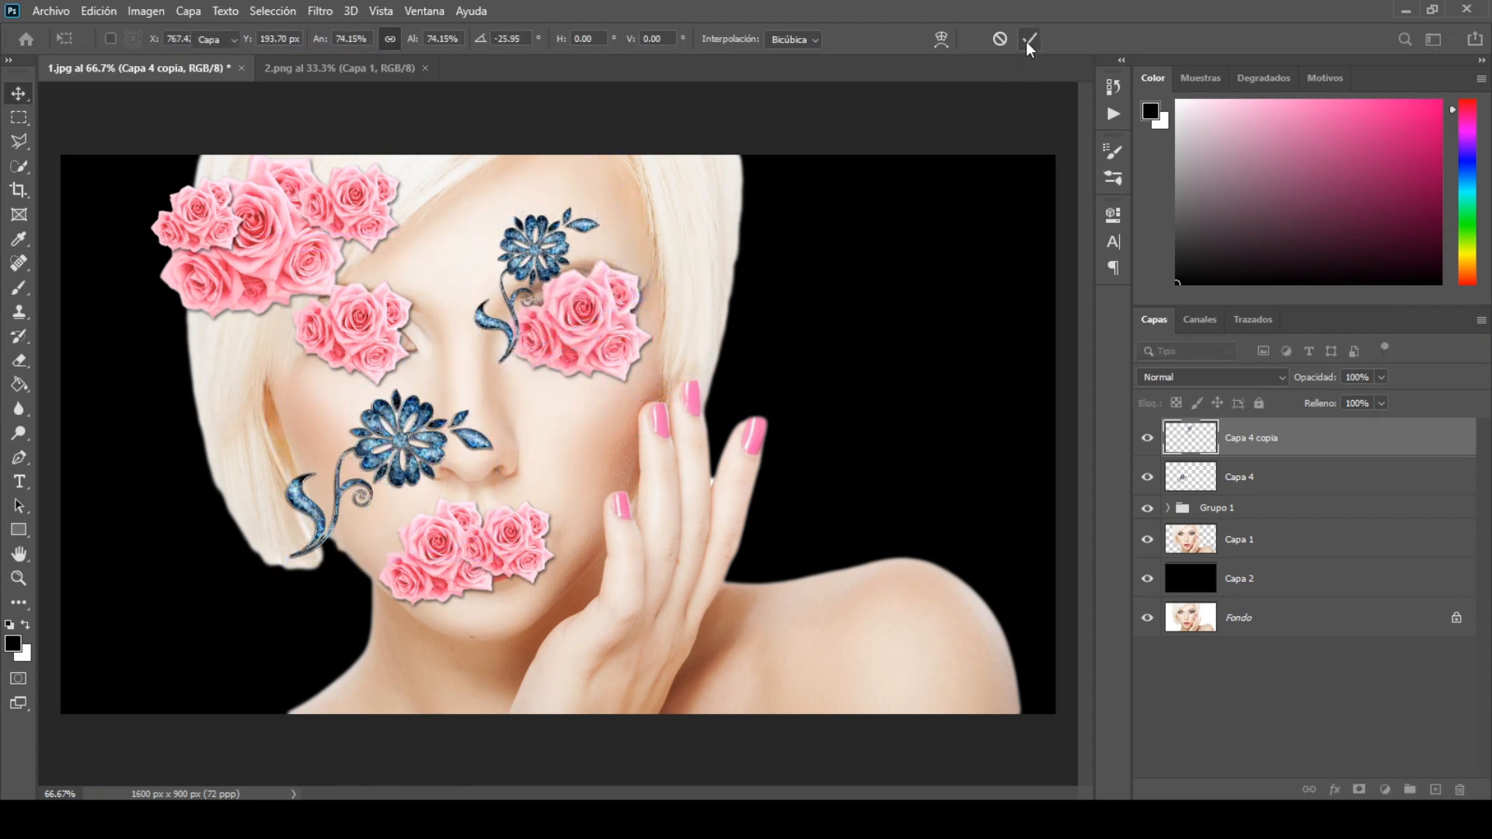
- Duplicate the Capa 4 ornament layer again as Capa 4 copia 2
right_click(1305, 476)
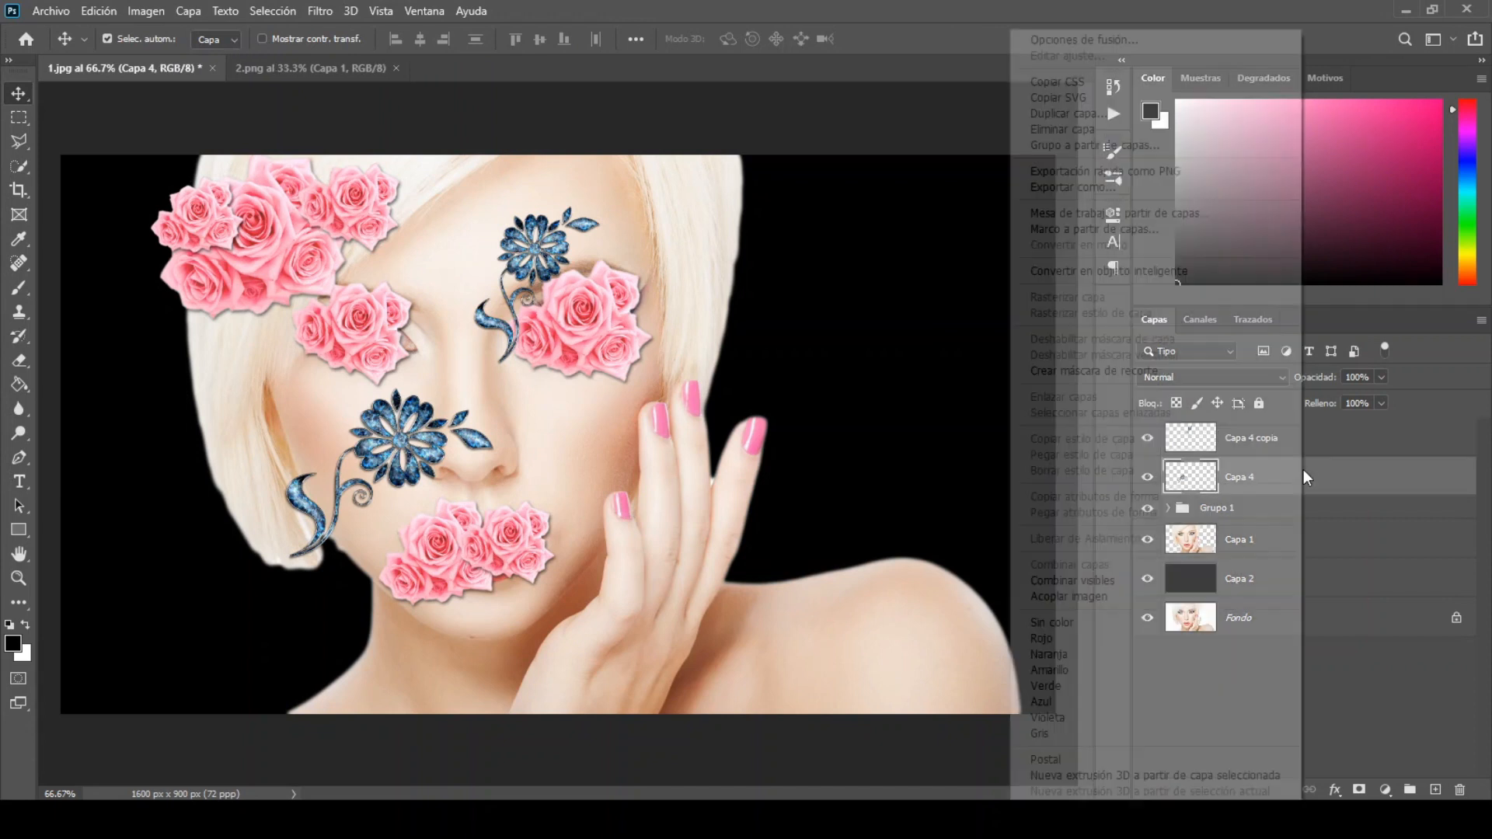
click(1108, 115)
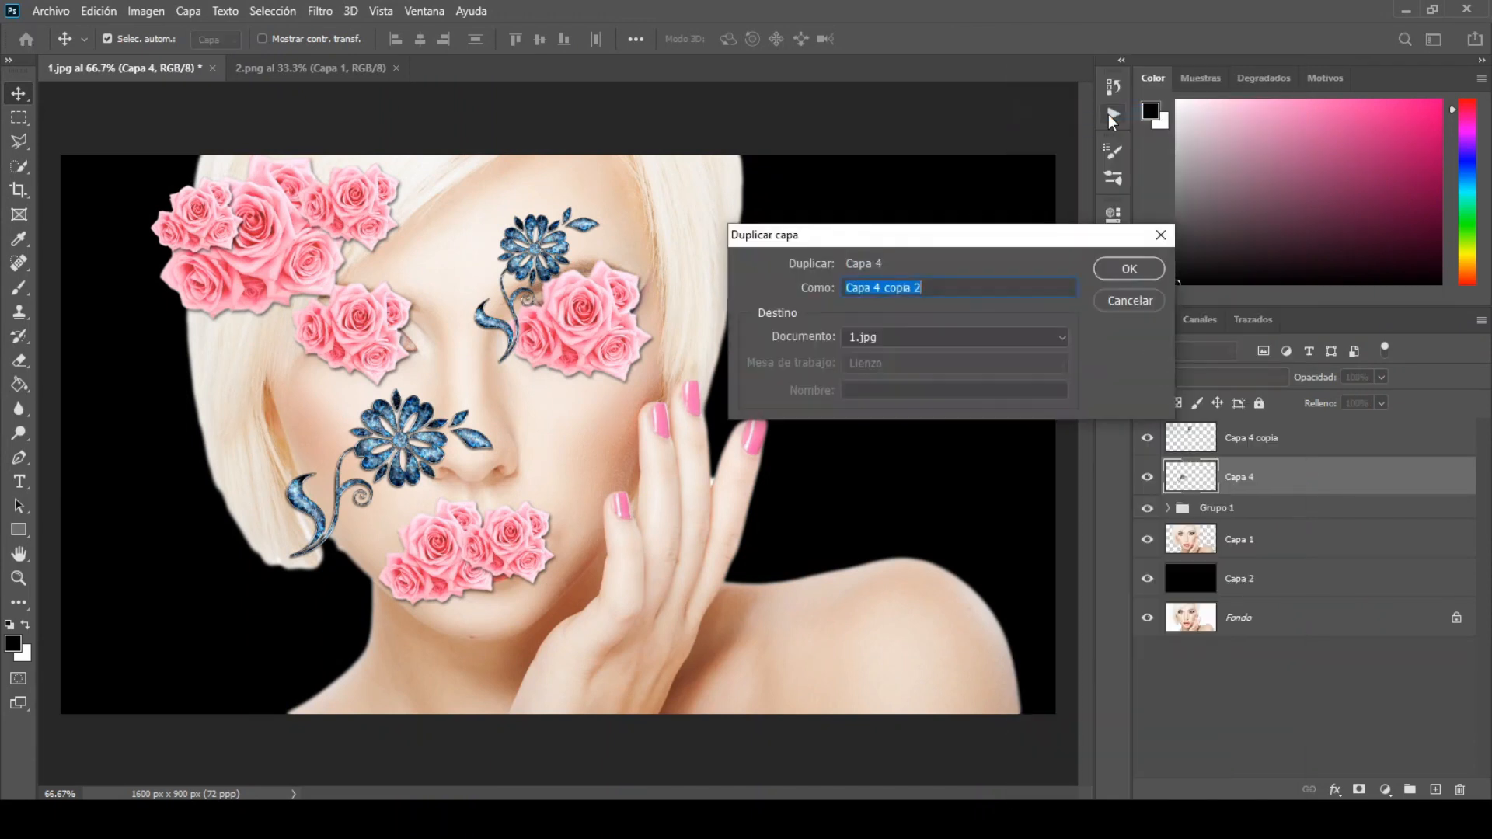
click(1114, 264)
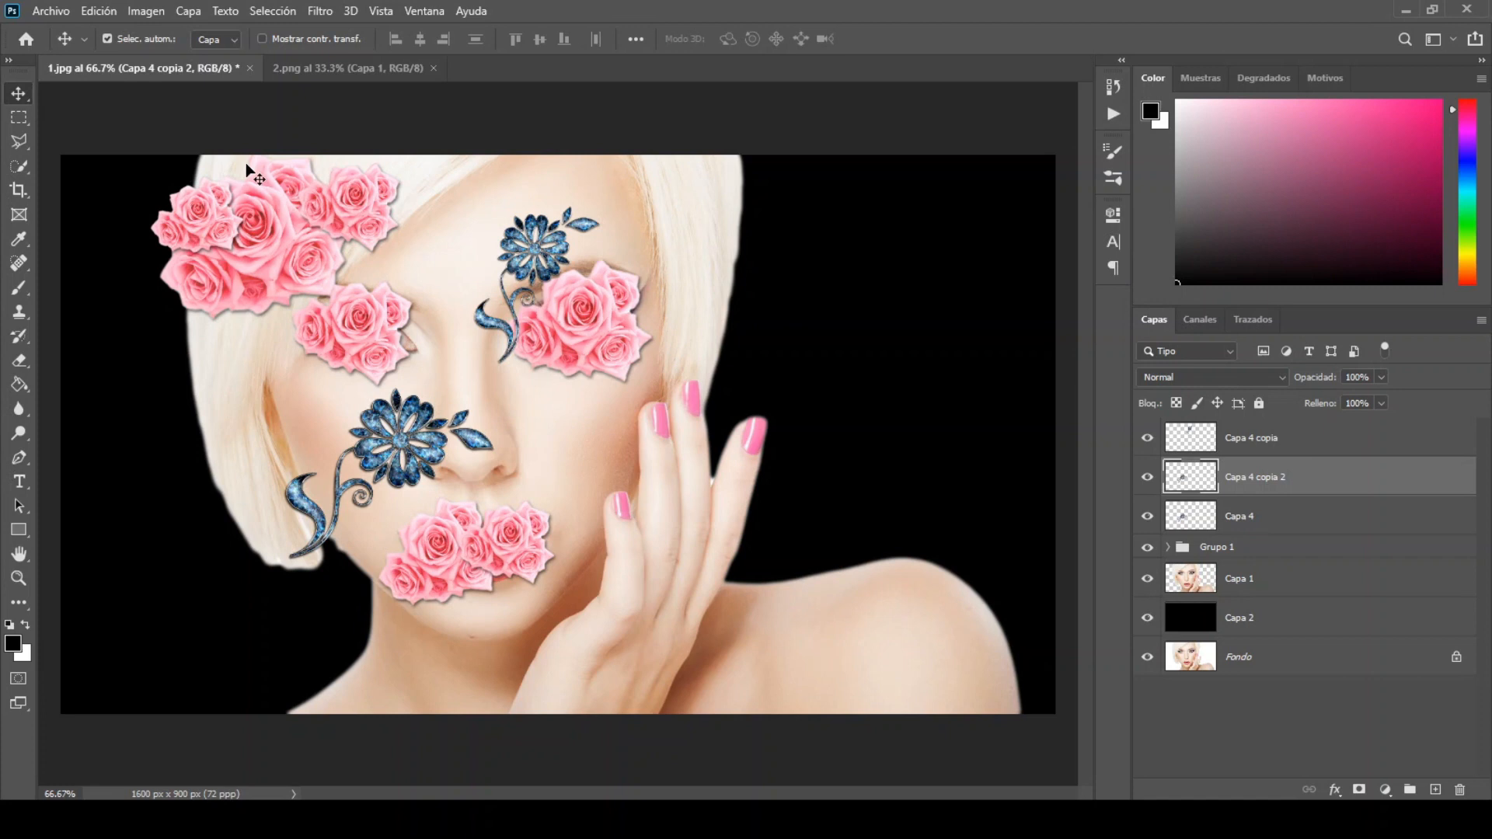
- Colorize Capa 4 copia 2 red with Hue/Saturation, using hue 360 and saturation 50
click(145, 11)
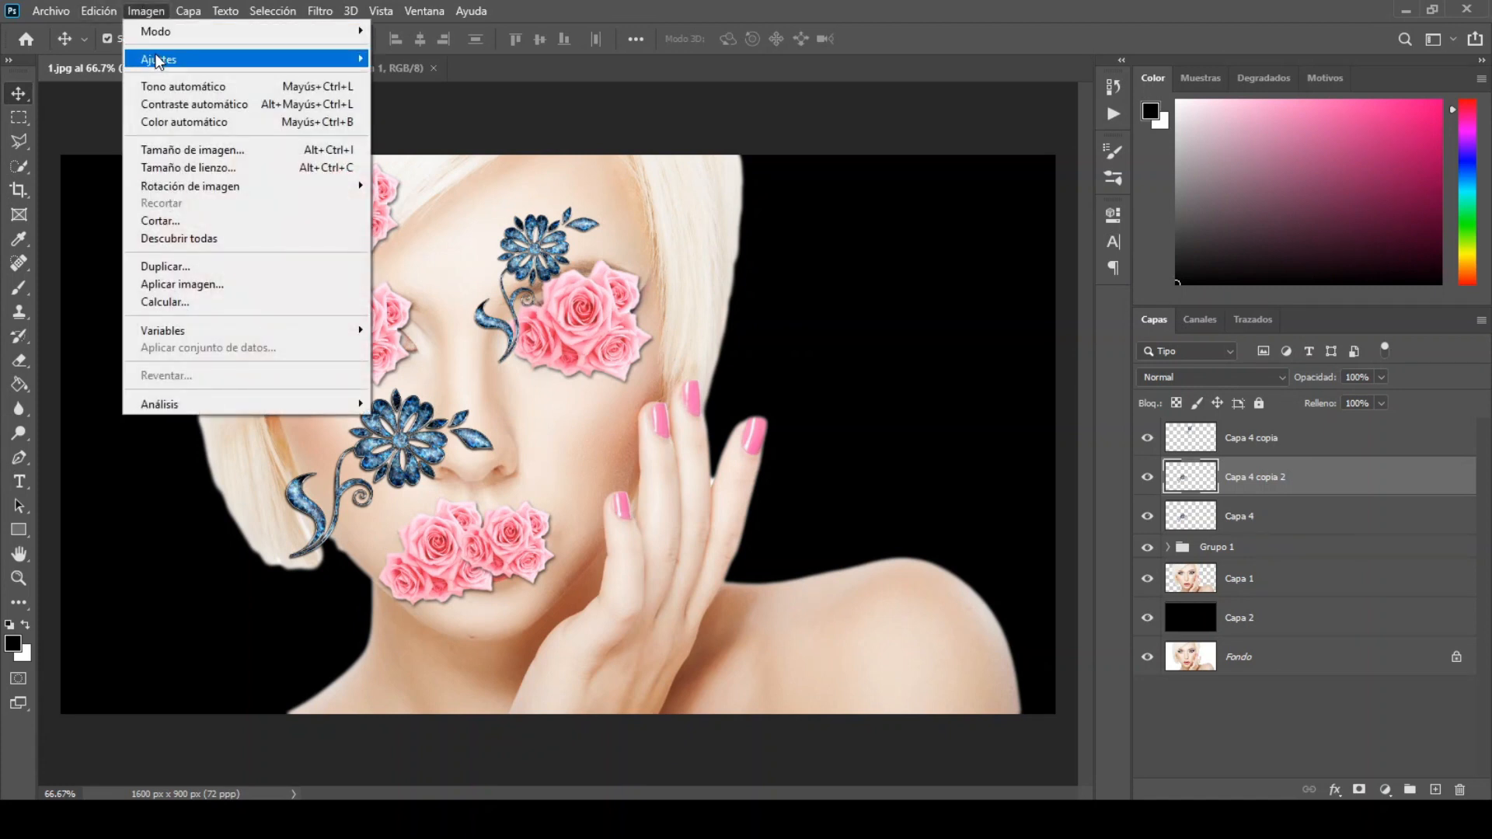
mouse_move(160, 61)
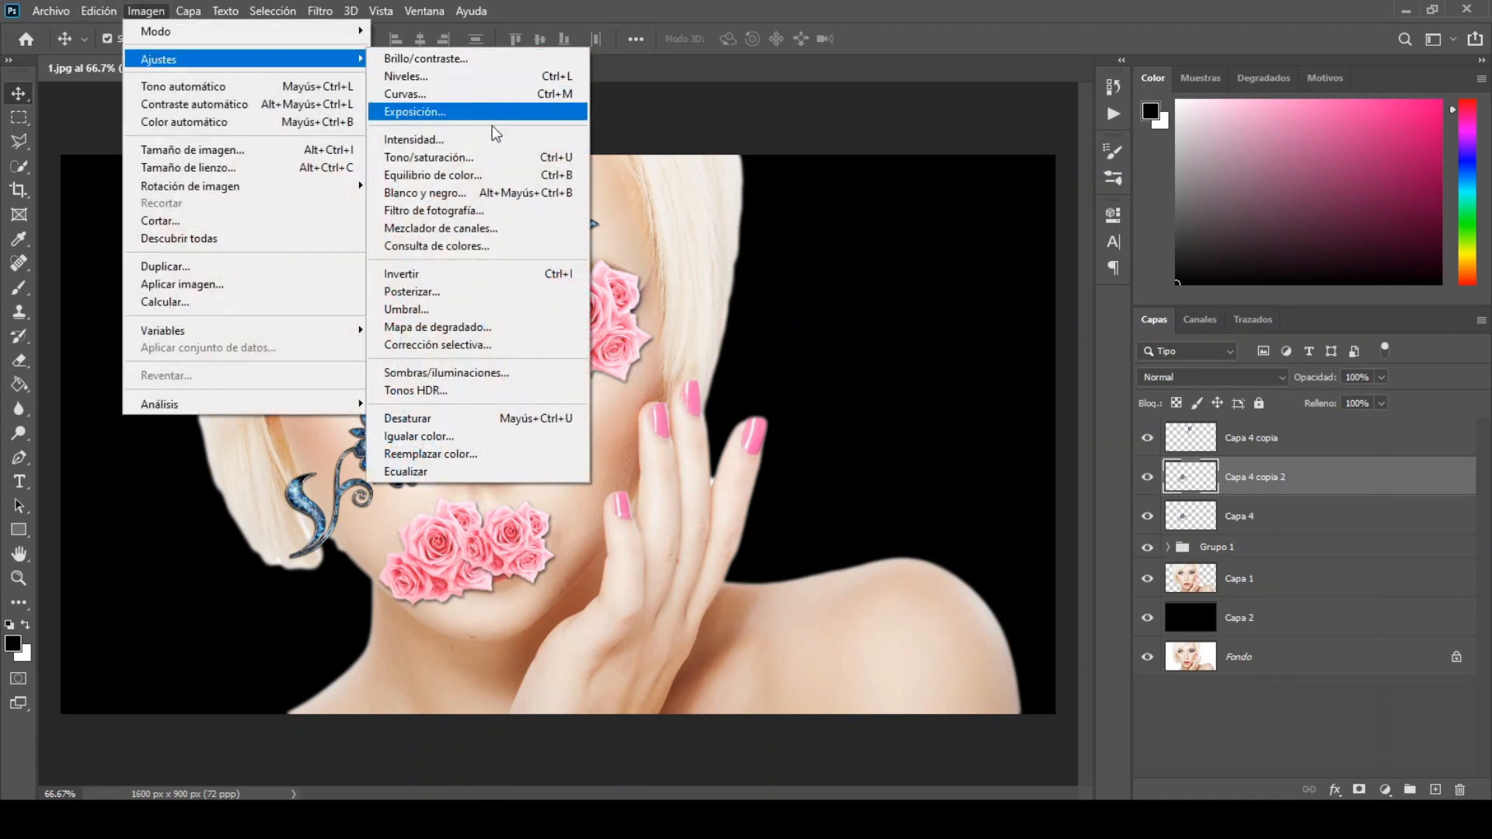
click(492, 156)
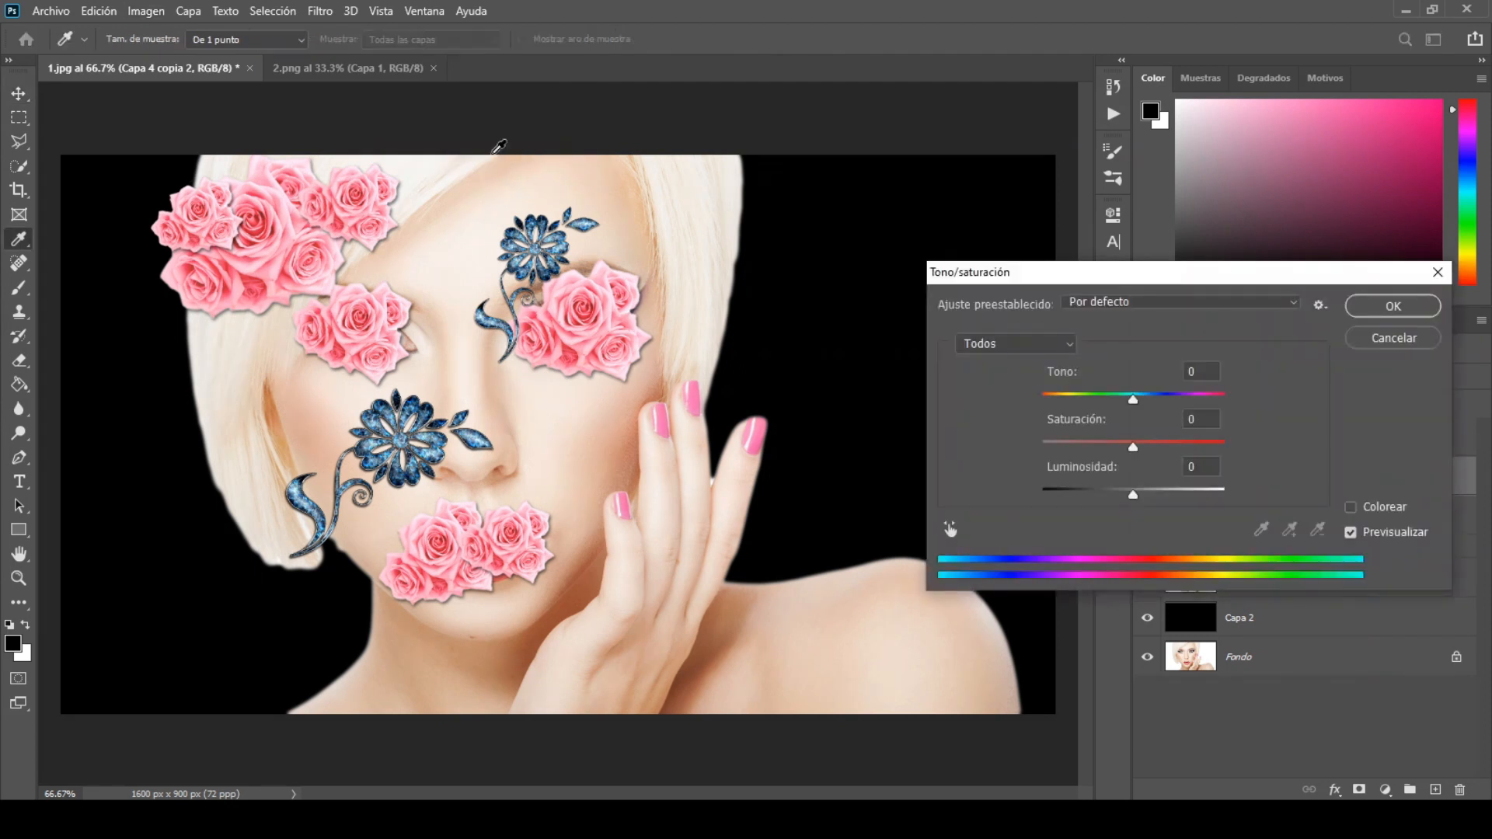
drag(1205, 282, 935, 217)
click(1080, 443)
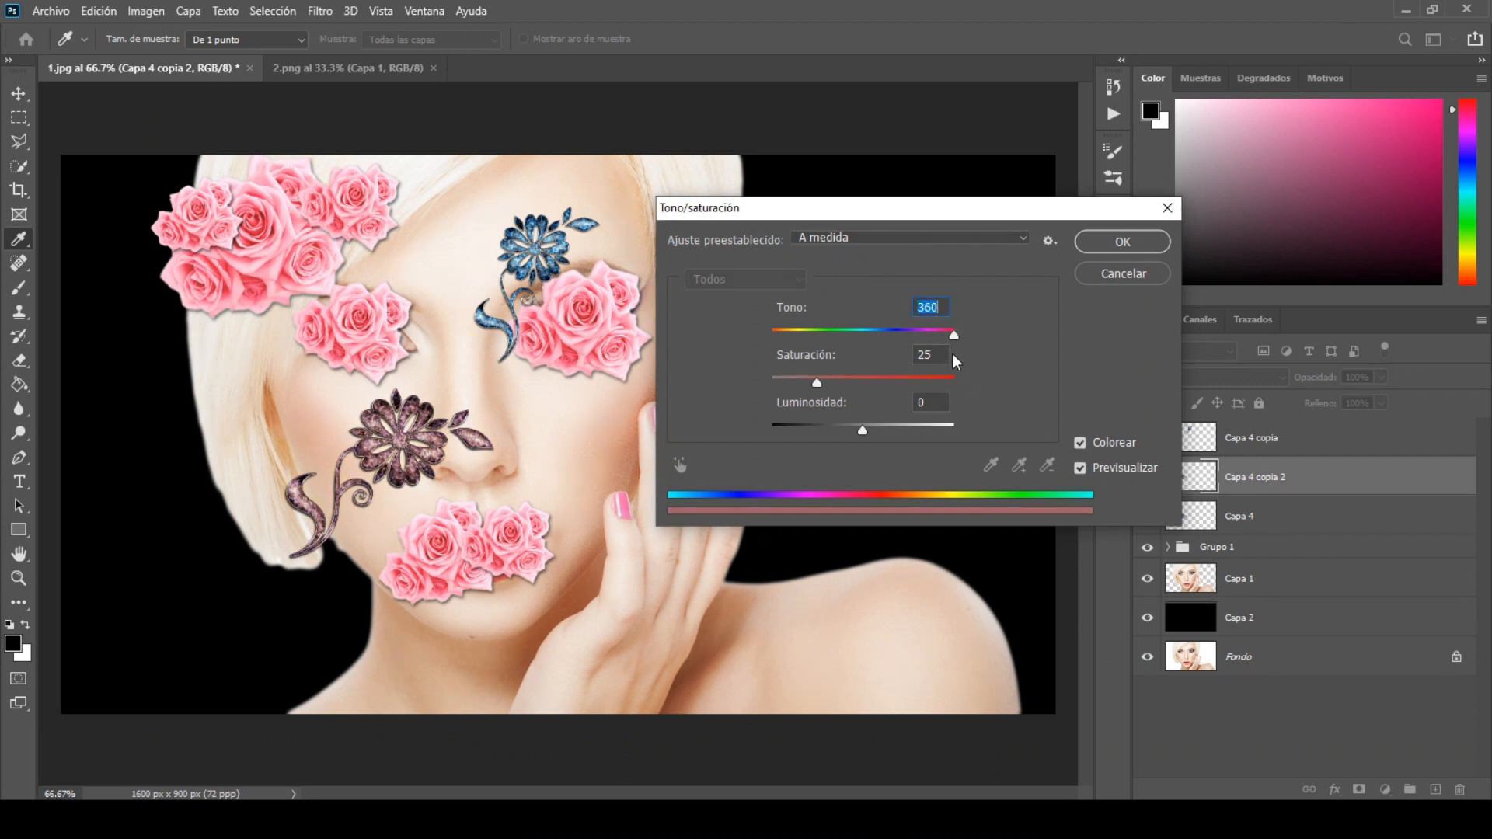
text(50)
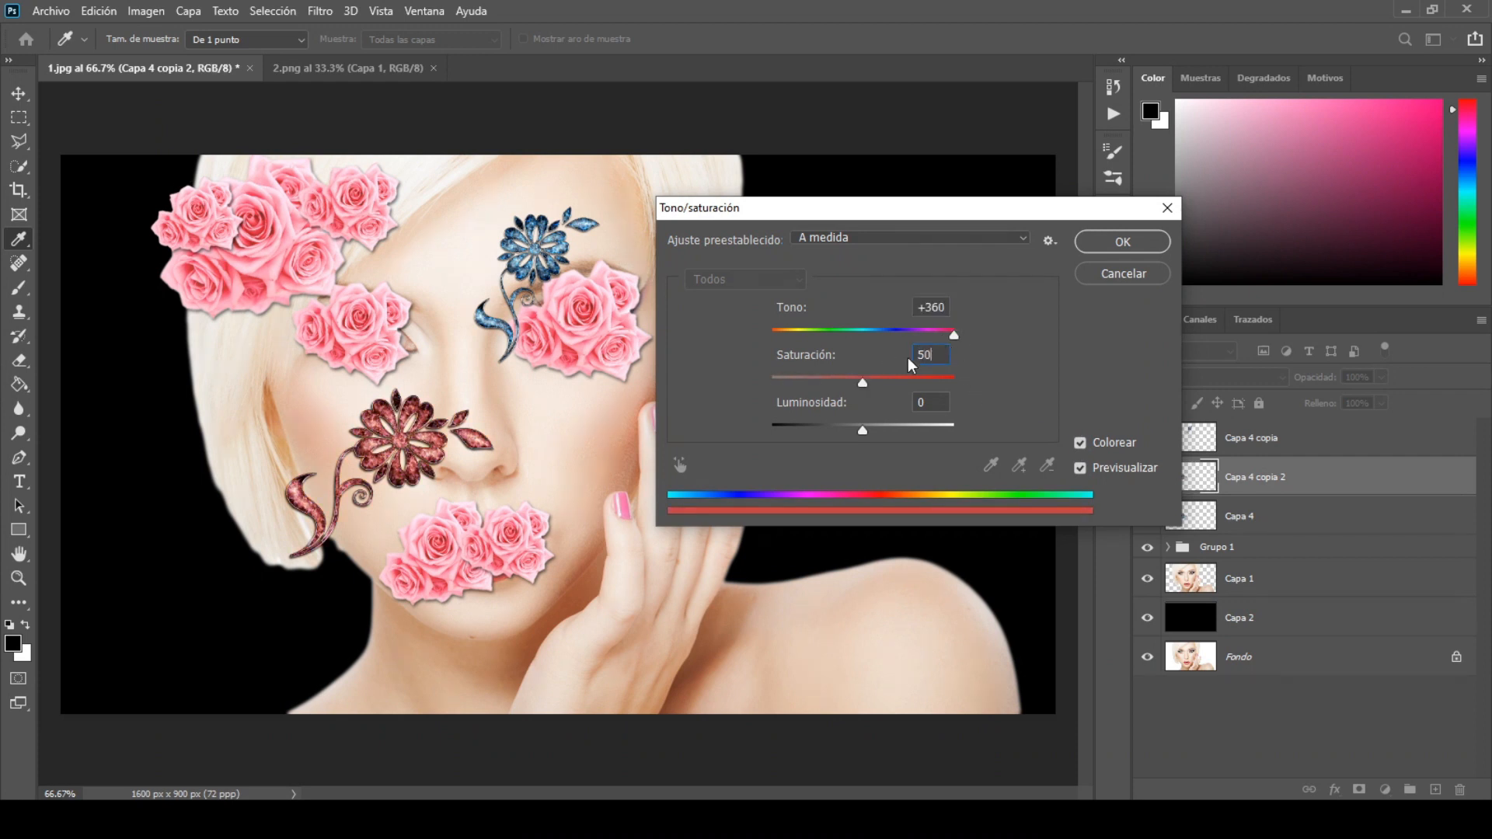
click(1110, 244)
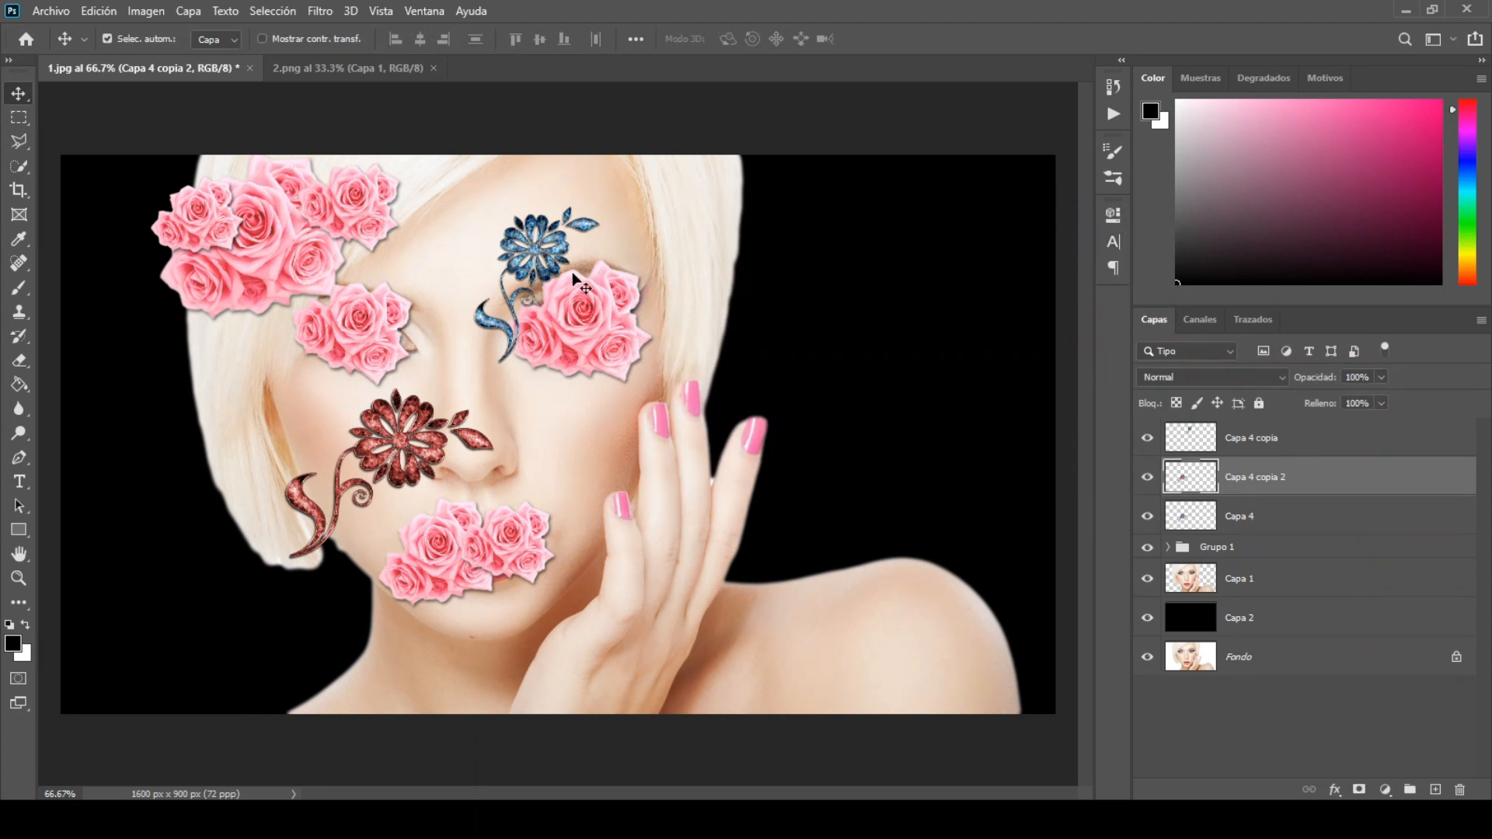
- Transform the red ornament to about 63% scale and -26° rotation, placing it on the cheek beside the raised fingertips
click(101, 11)
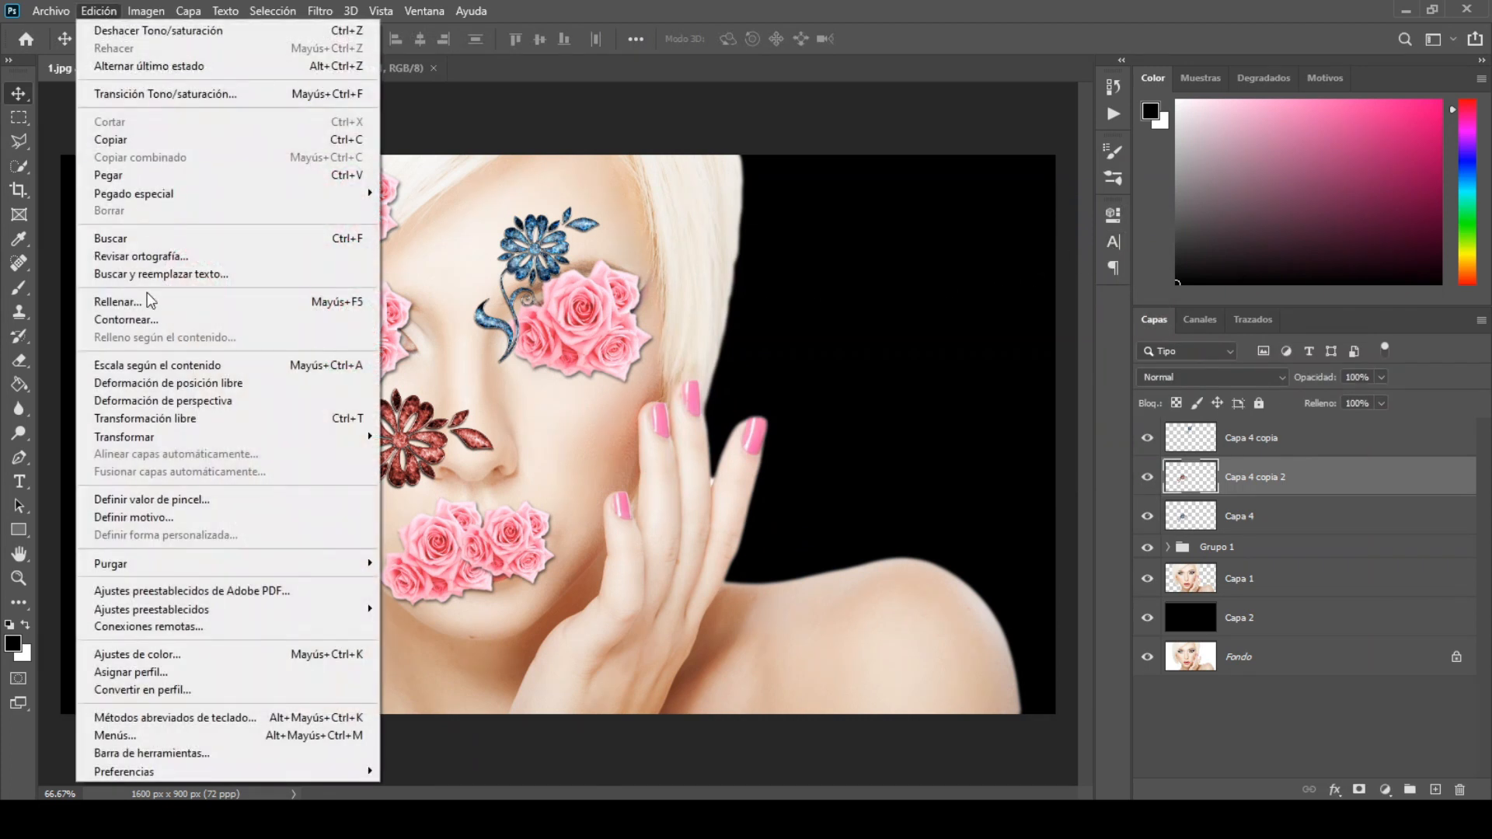
click(162, 417)
drag(495, 474, 456, 469)
drag(421, 462, 658, 349)
drag(709, 380, 666, 420)
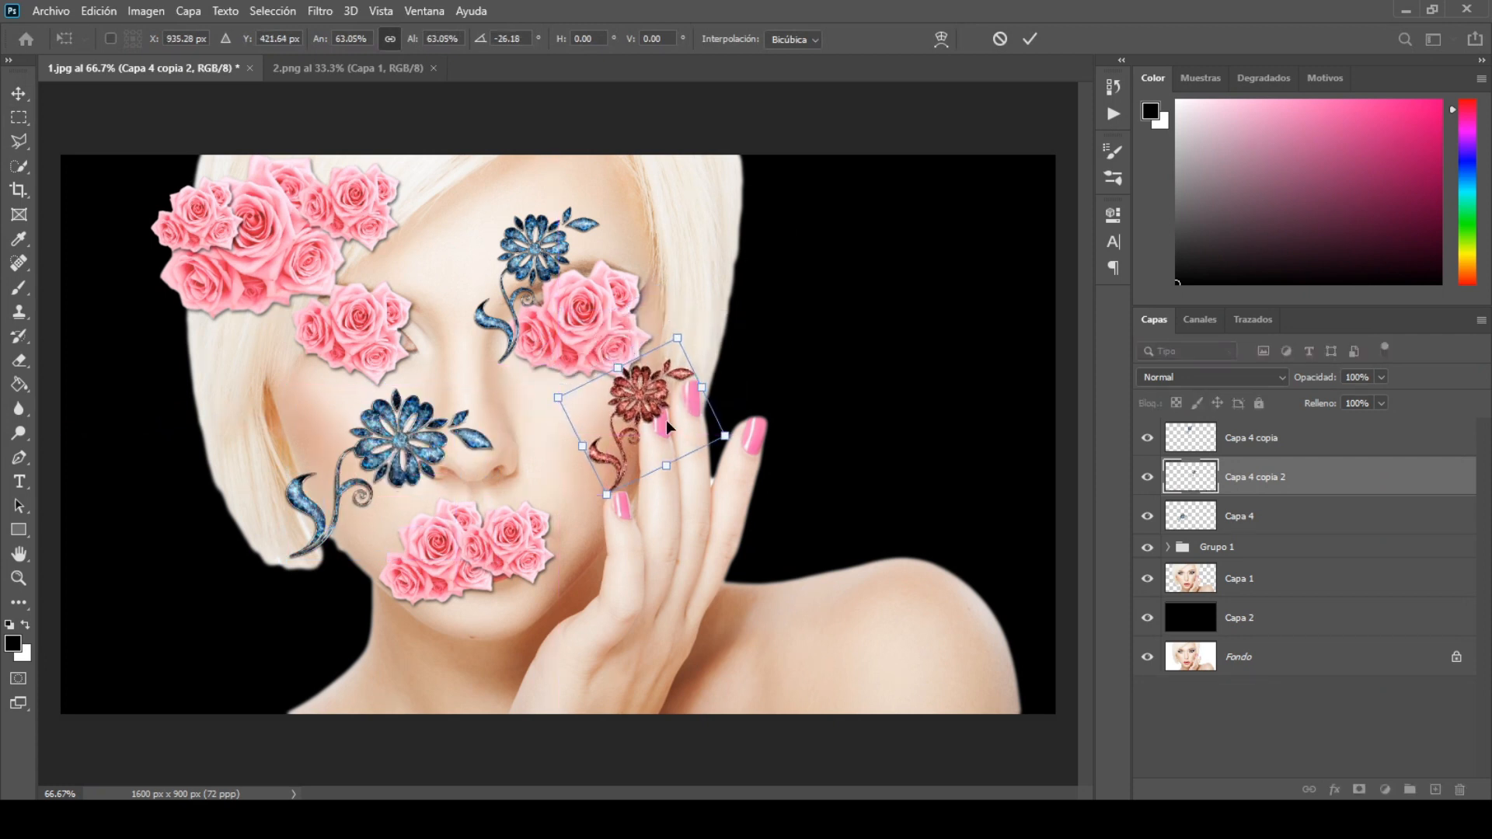
click(1031, 38)
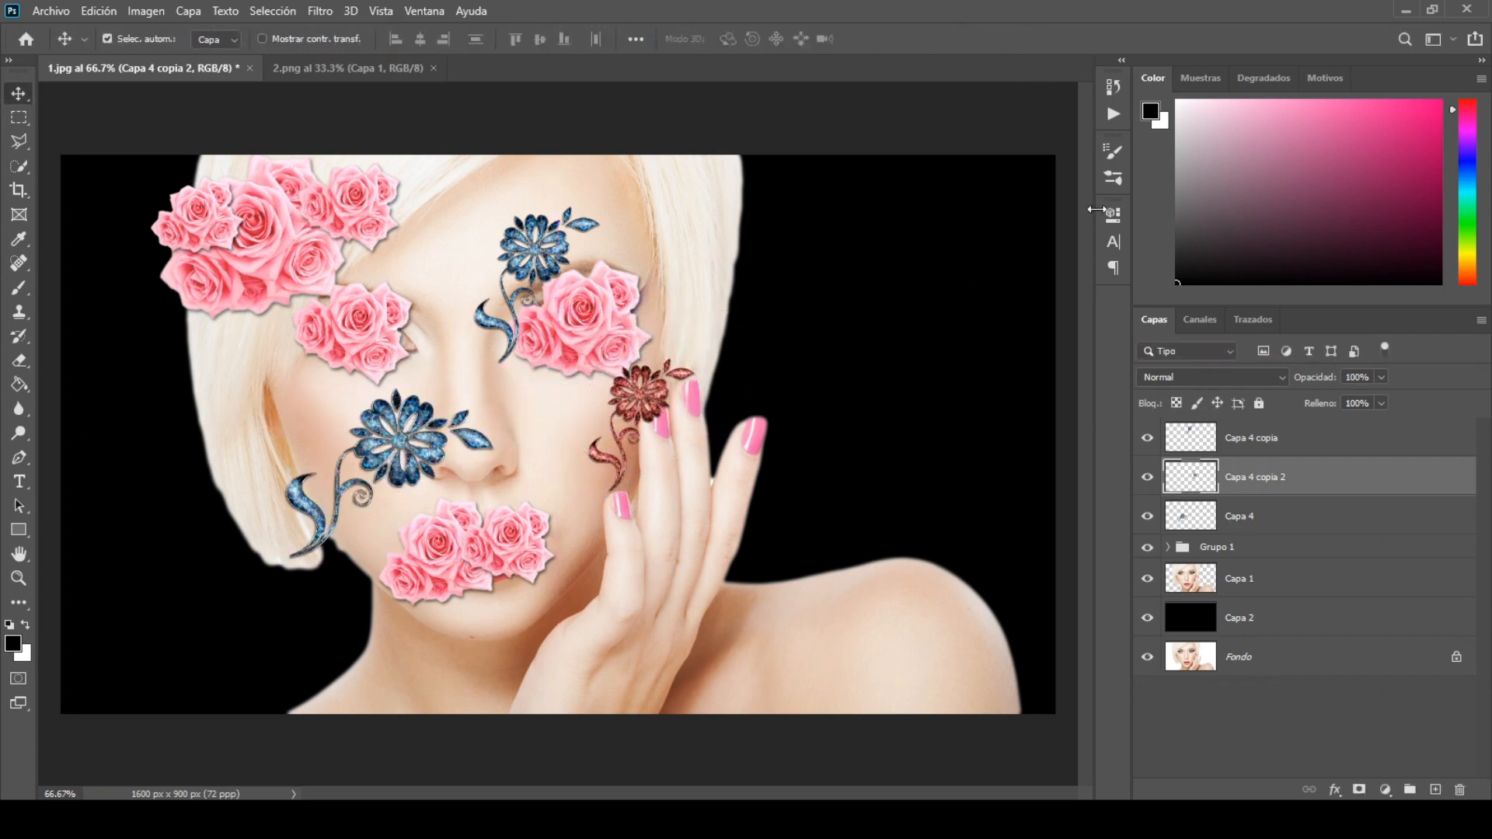
- Duplicate the Capa 4 flower ornament layer within 1.jpg
click(1320, 525)
right_click(1317, 519)
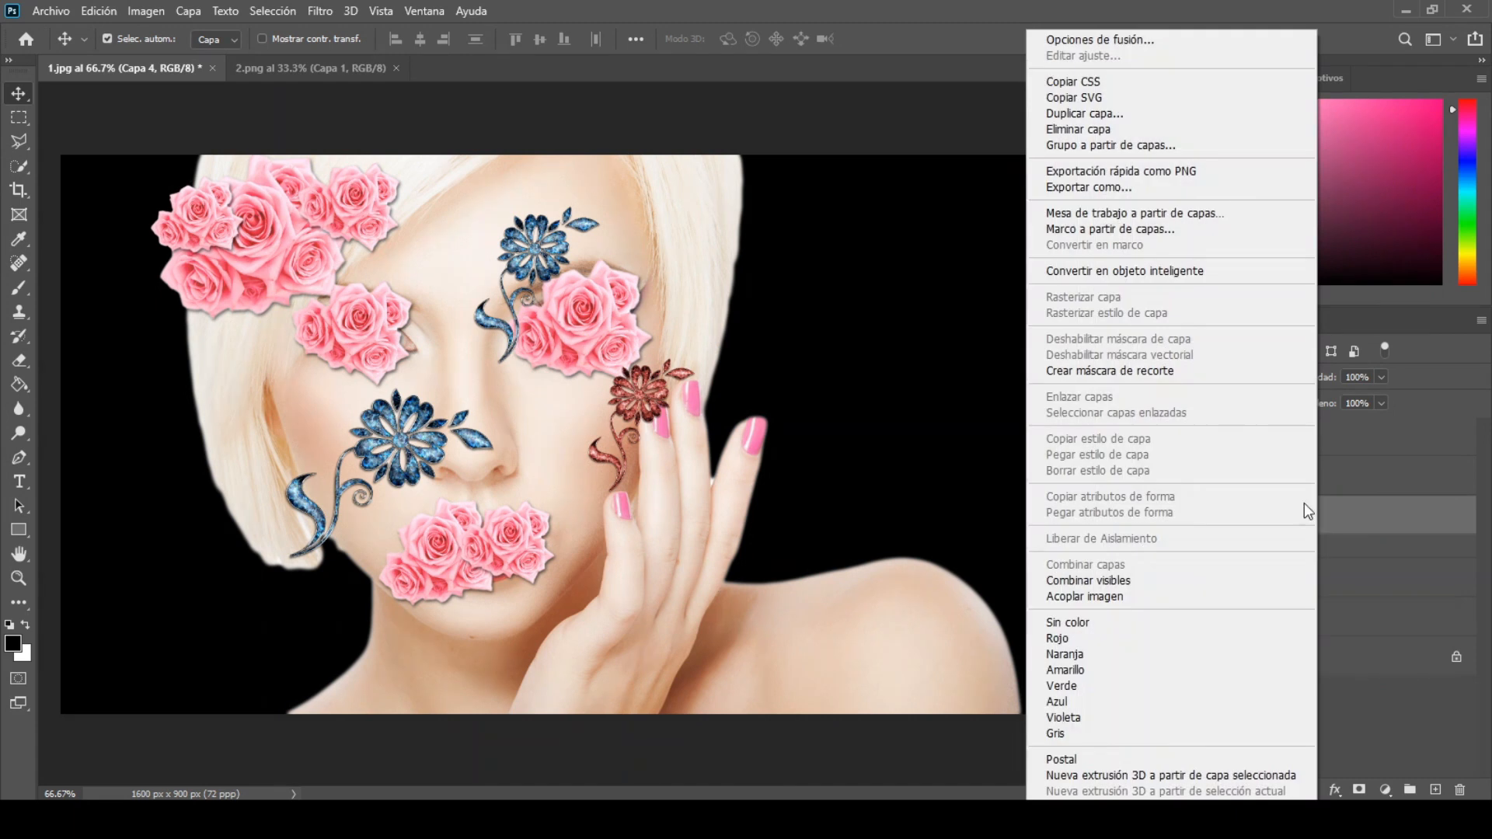
click(1158, 115)
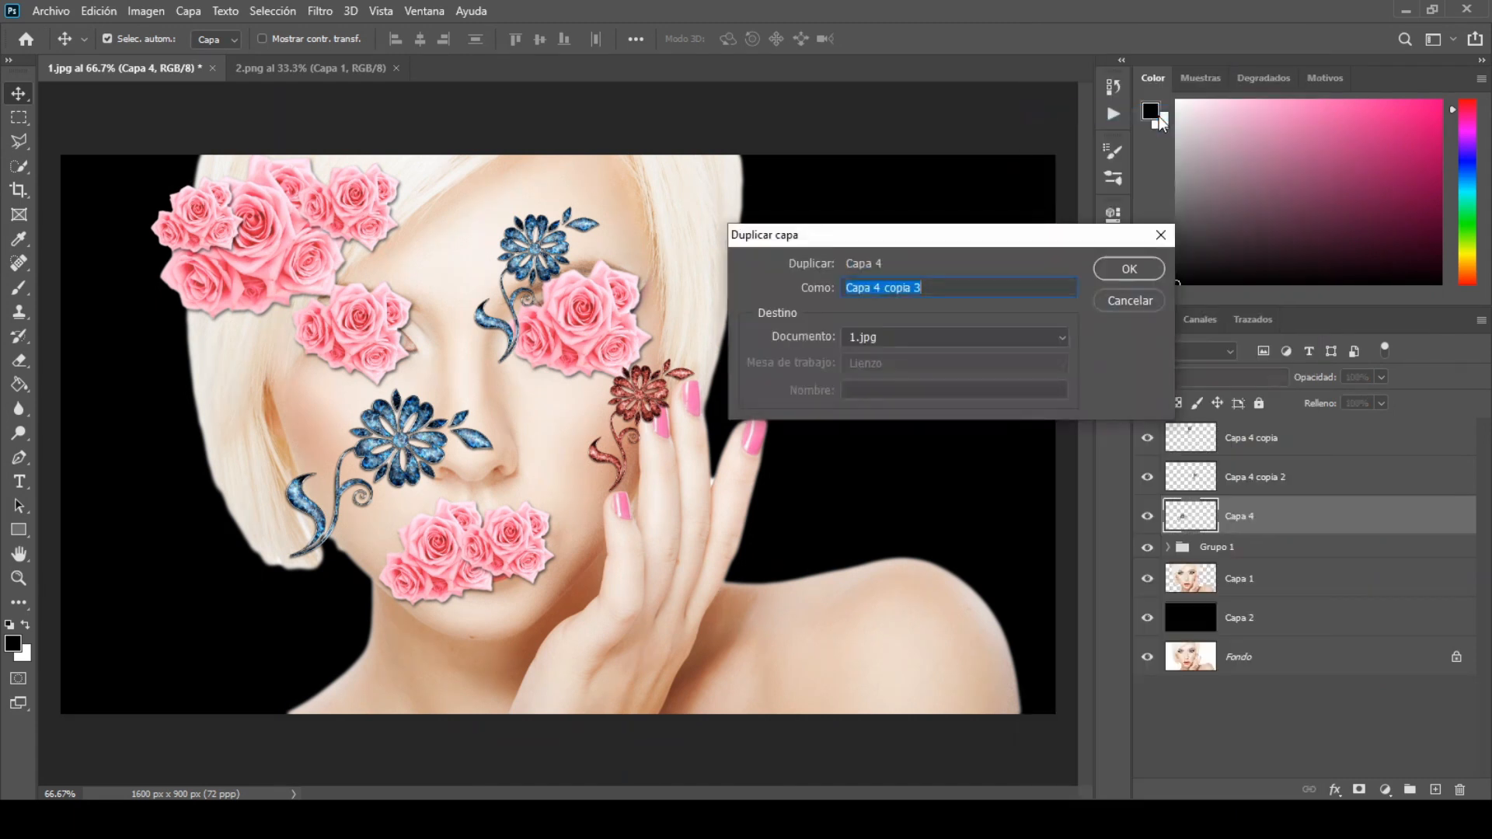
click(1129, 269)
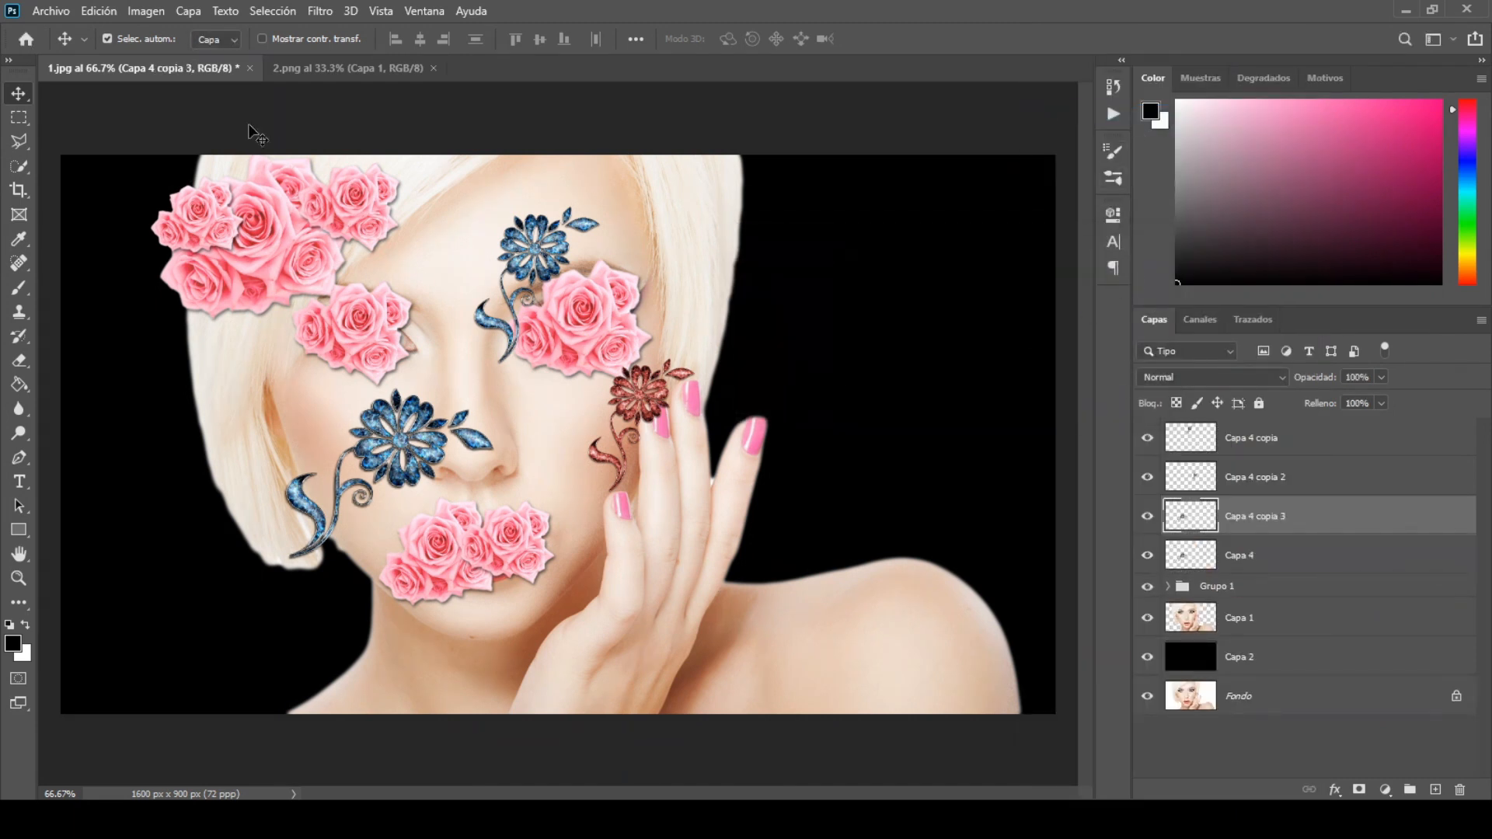
- Transform the new ornament copy to about 73% scale and -46° rotation, placing it over the fingers of the raised hand
click(108, 20)
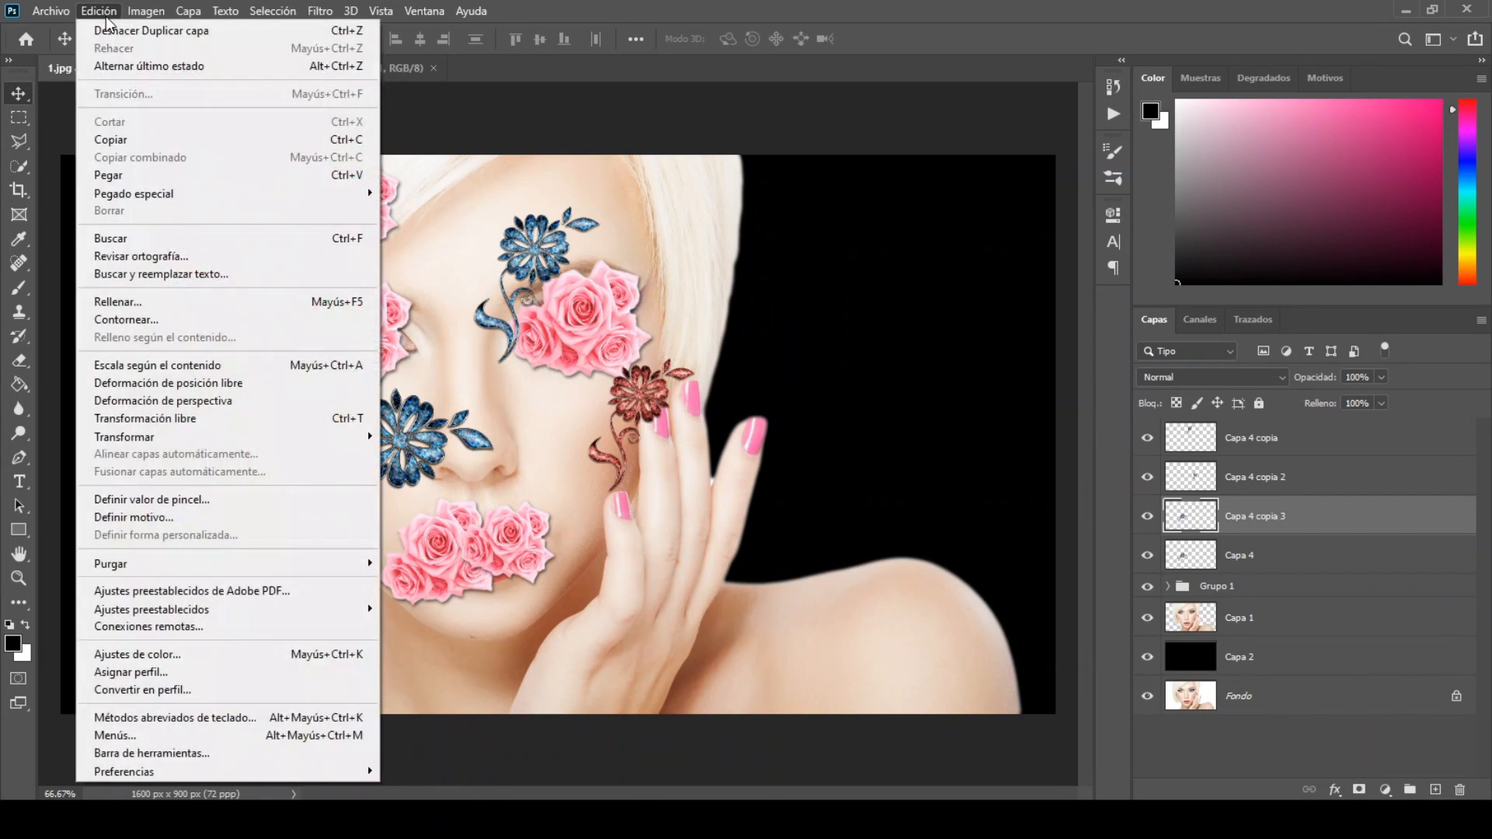
click(180, 419)
drag(495, 474, 440, 415)
drag(520, 320, 387, 229)
drag(367, 473, 701, 570)
drag(870, 504, 717, 491)
click(1037, 32)
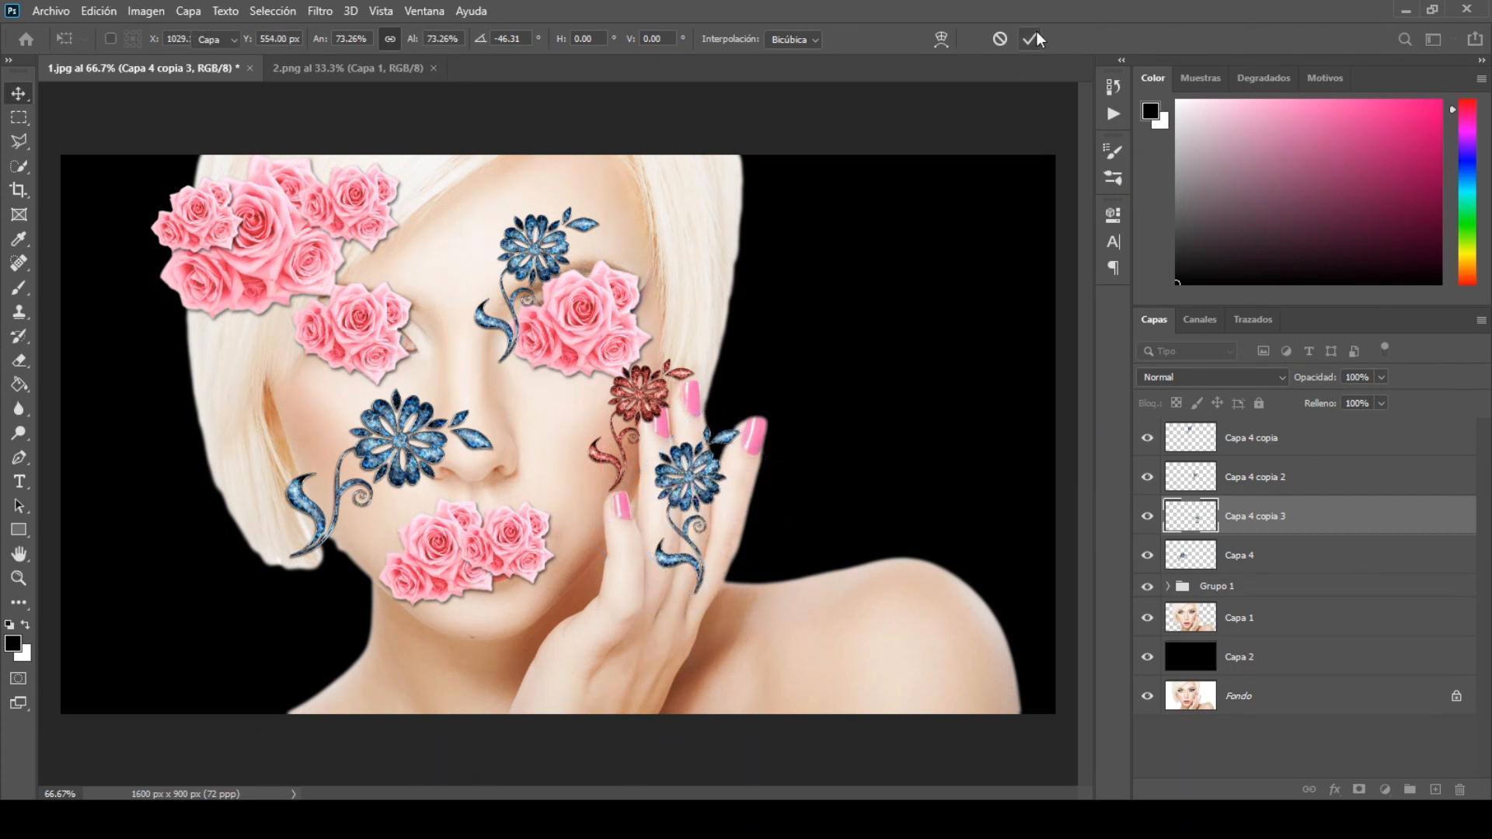
- Close 2.png, open 3.png, and bring its swirl ornament into the 1.jpg portrait
click(432, 69)
click(49, 11)
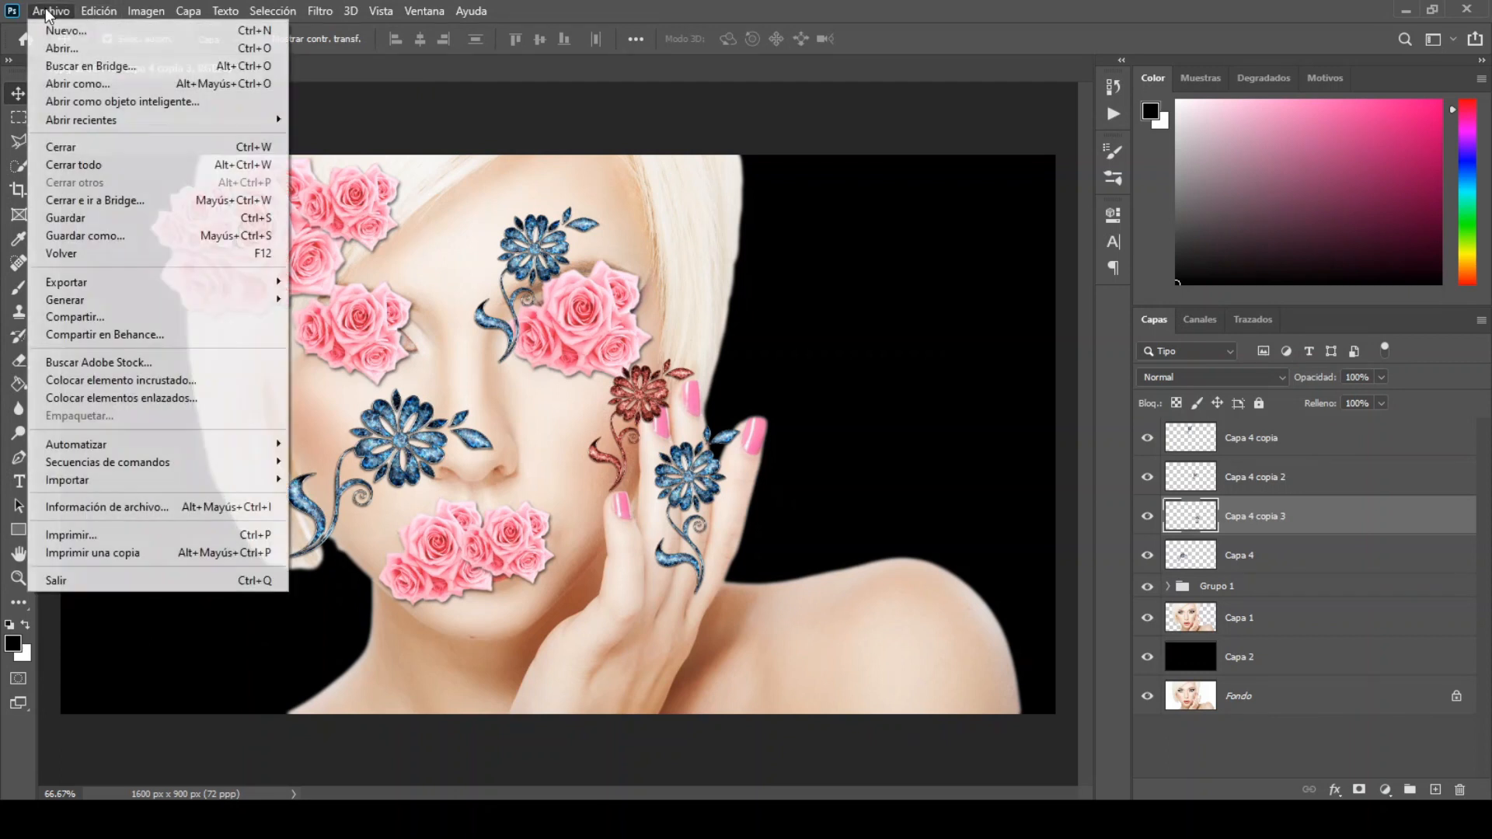
click(50, 42)
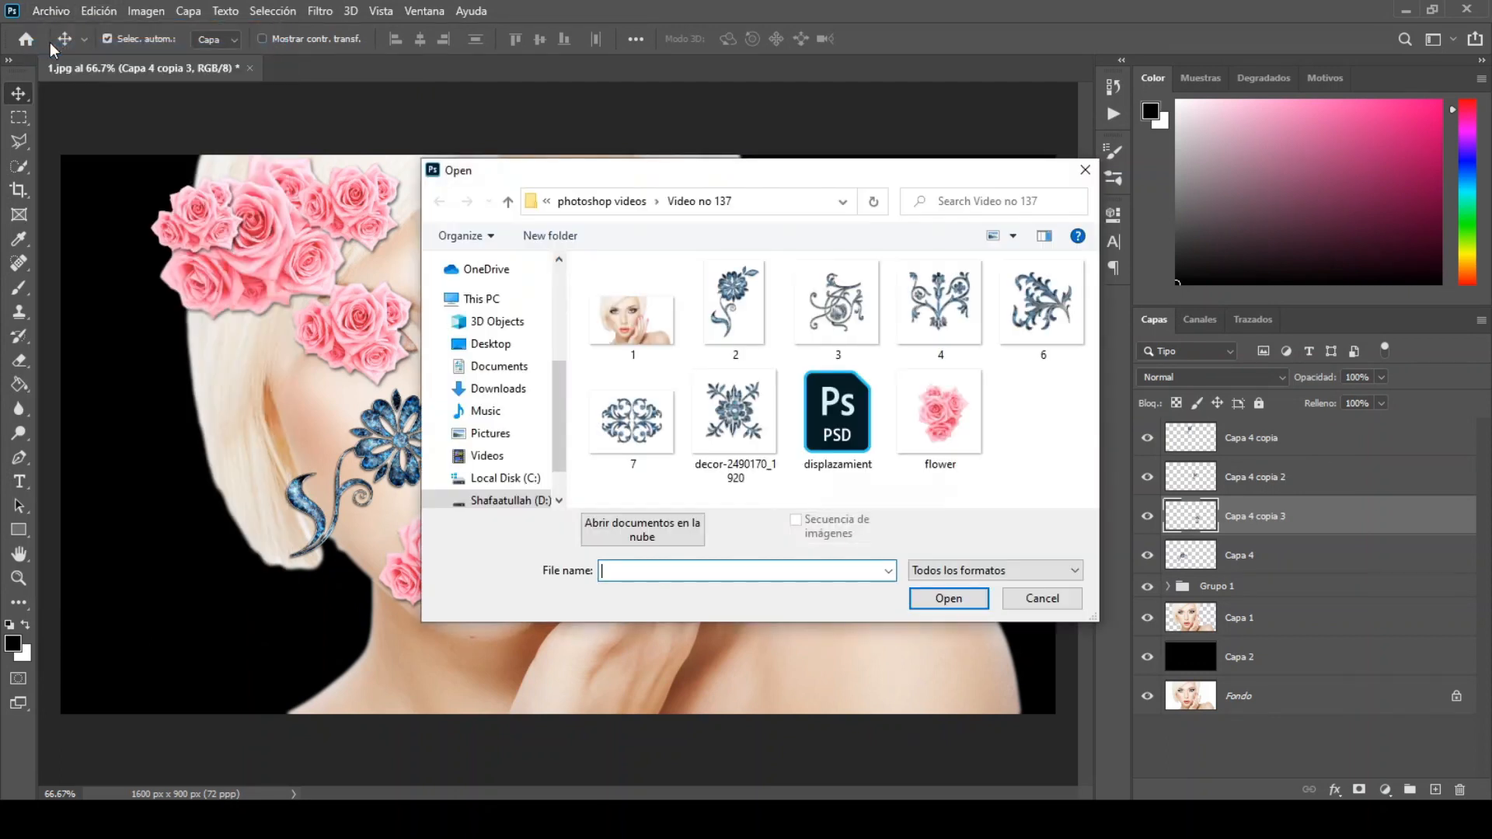
double_click(870, 292)
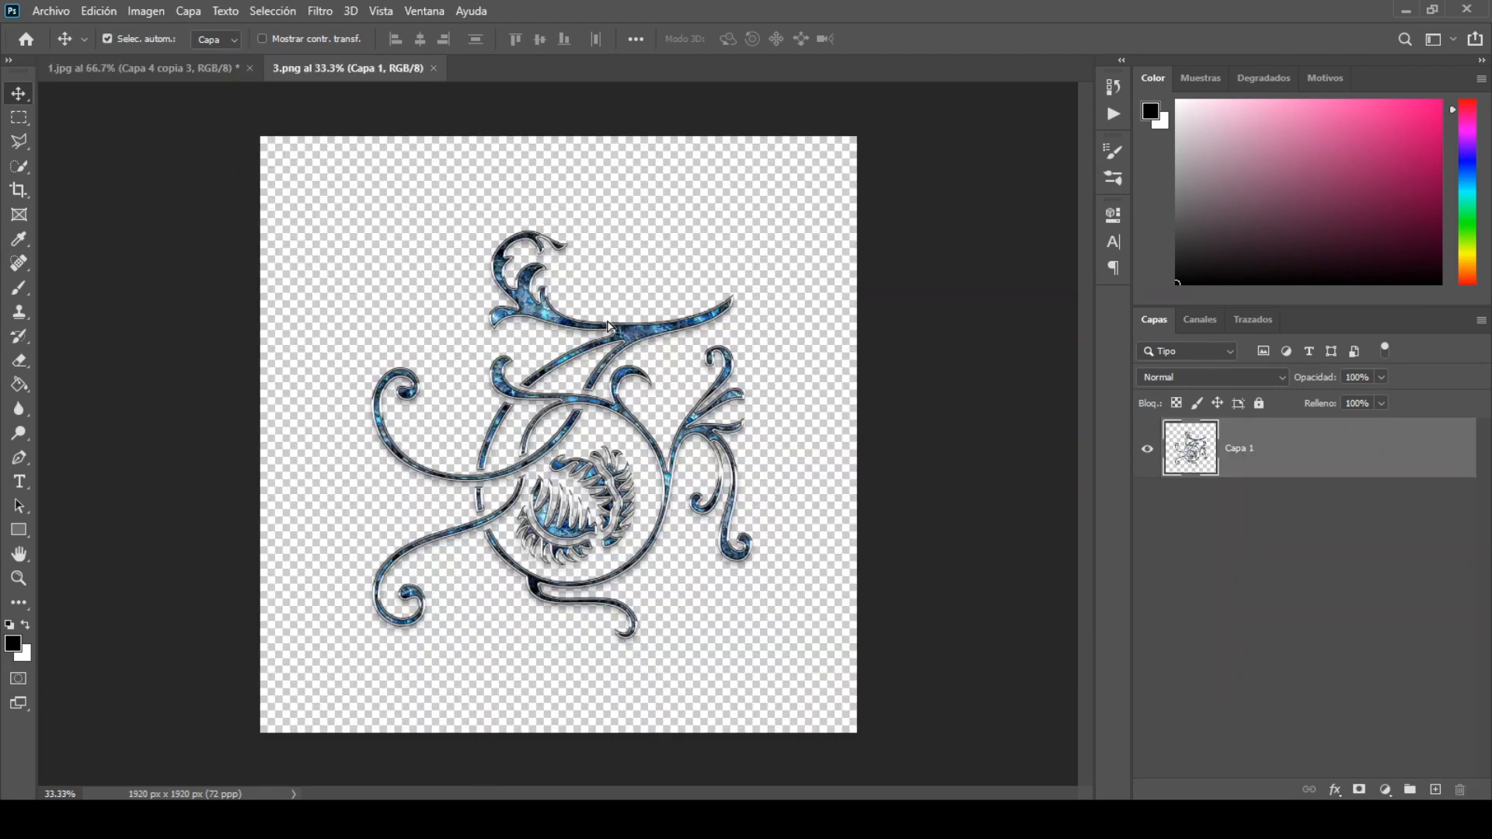
drag(609, 327, 526, 418)
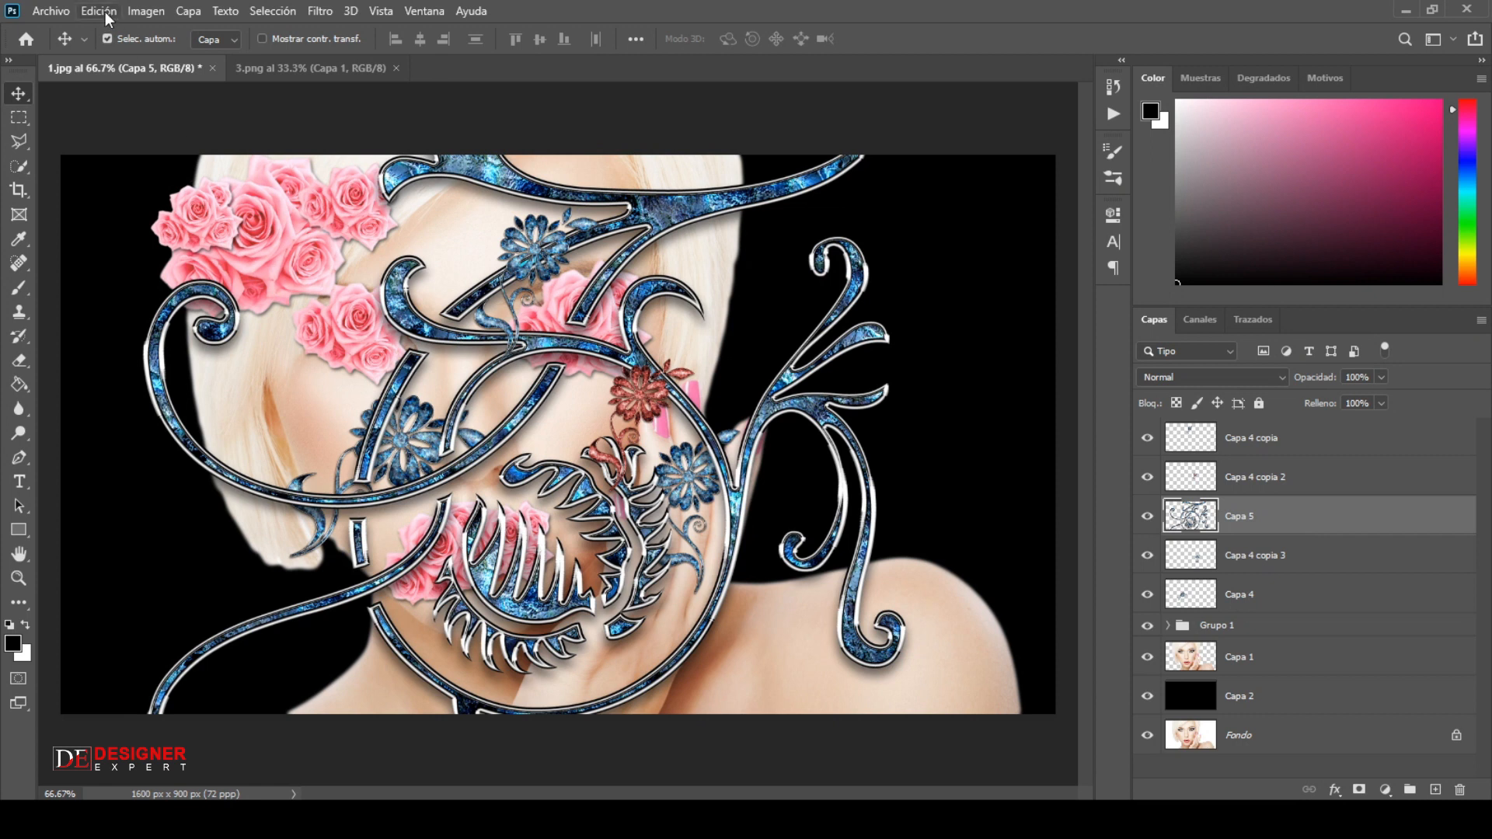
- Scale the swirl ornament on Capa 5 to about 25% over the cheek beside the mouth, and move its layer to the top of the stack
click(106, 17)
click(160, 418)
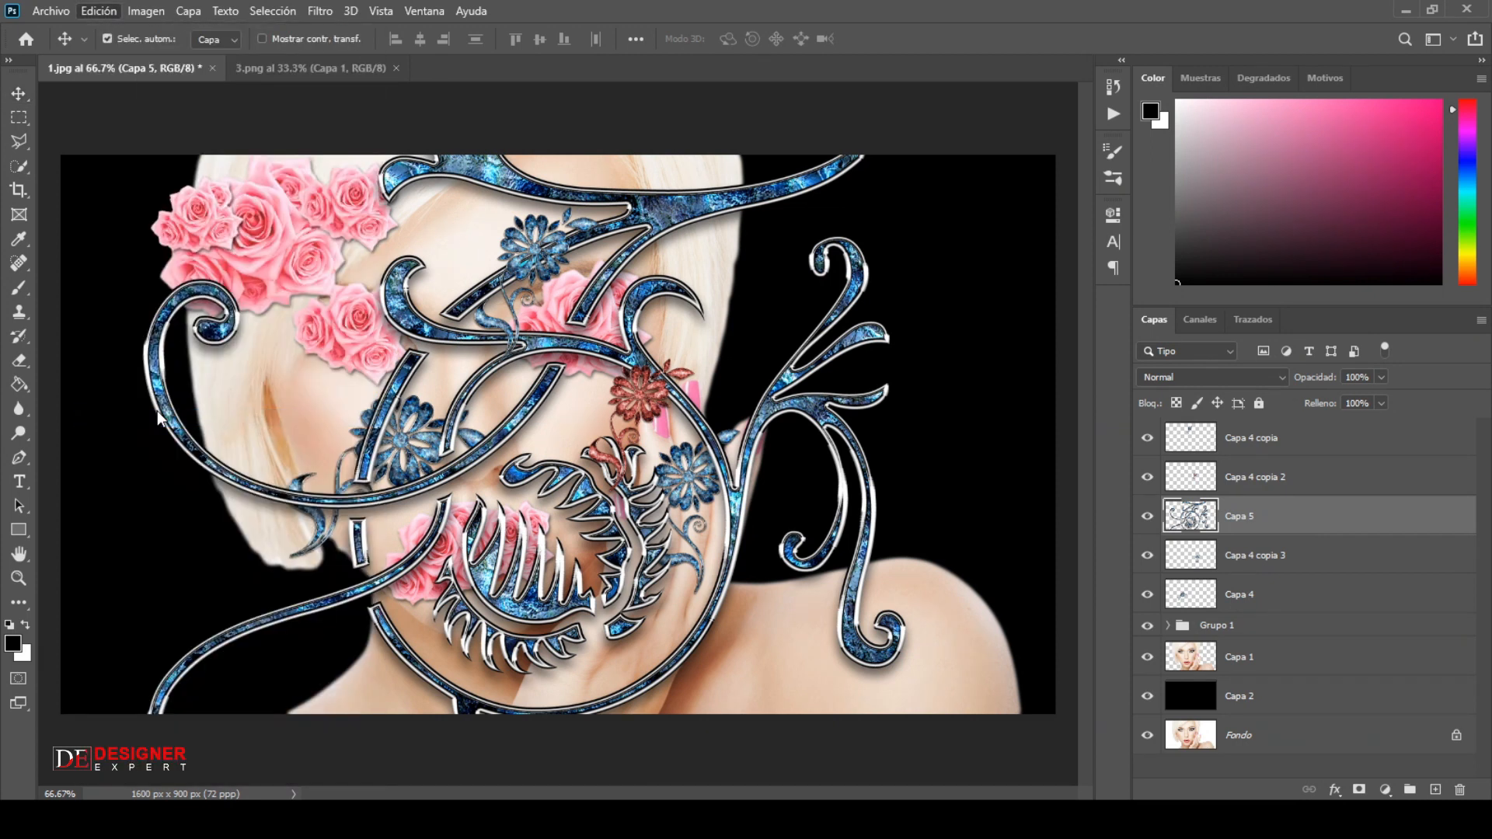
drag(904, 462, 589, 455)
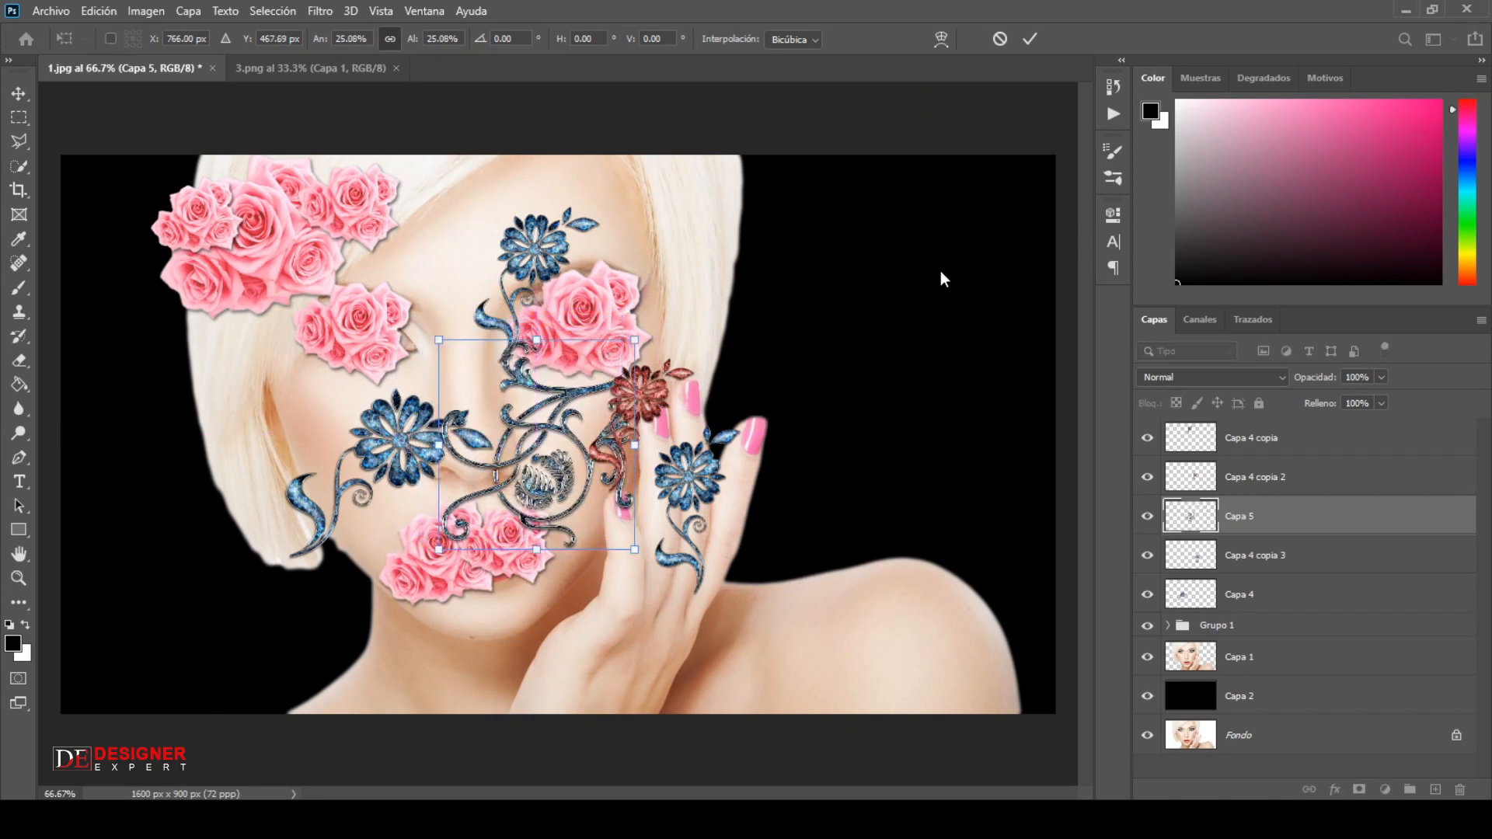
click(1024, 35)
drag(1300, 497, 1310, 424)
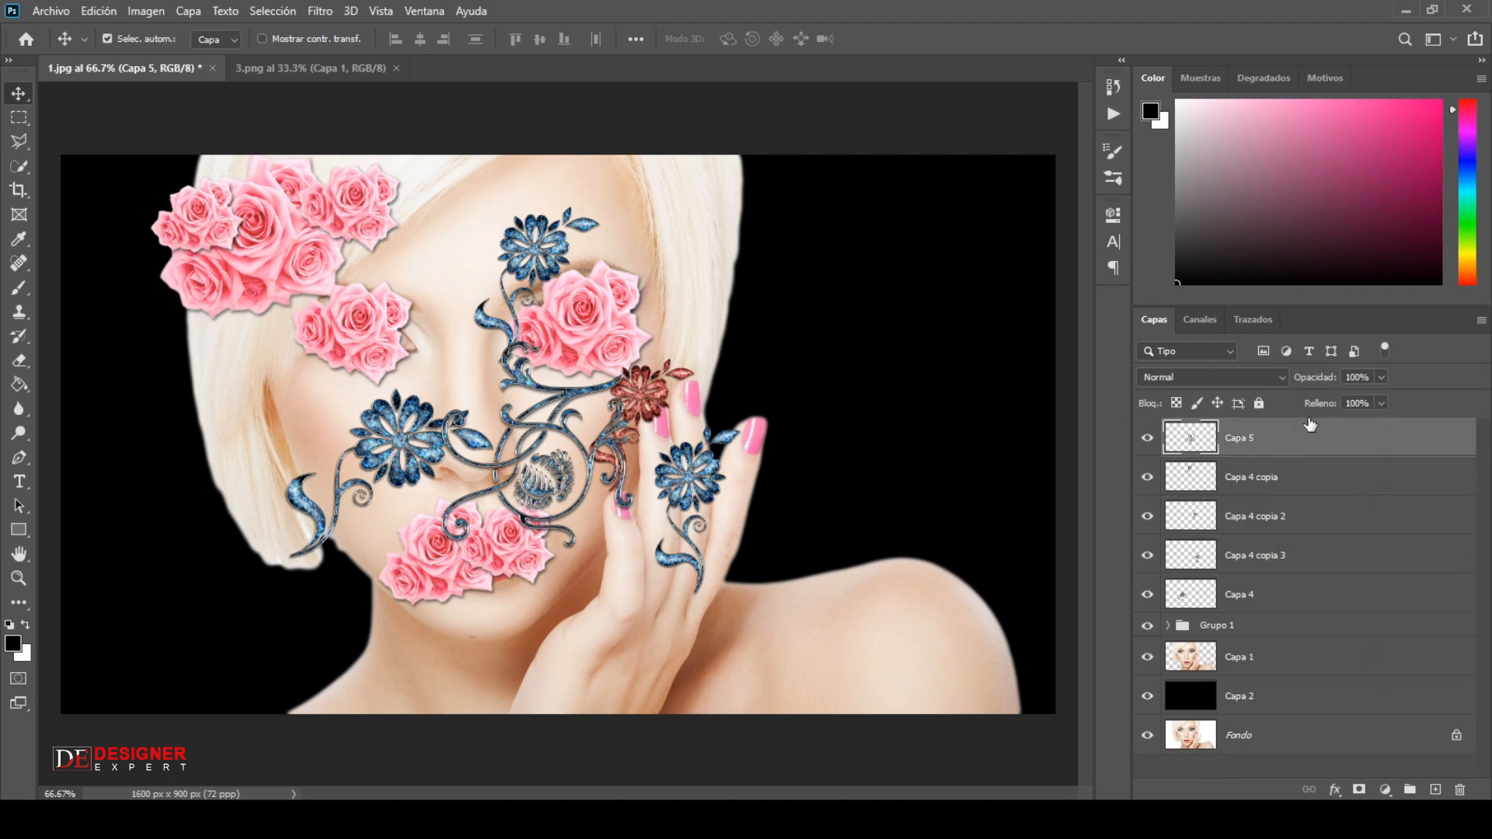
- Duplicate Capa 5 and scale the copy to about 86%, placing it over the hair just below the large rose cluster
right_click(1310, 424)
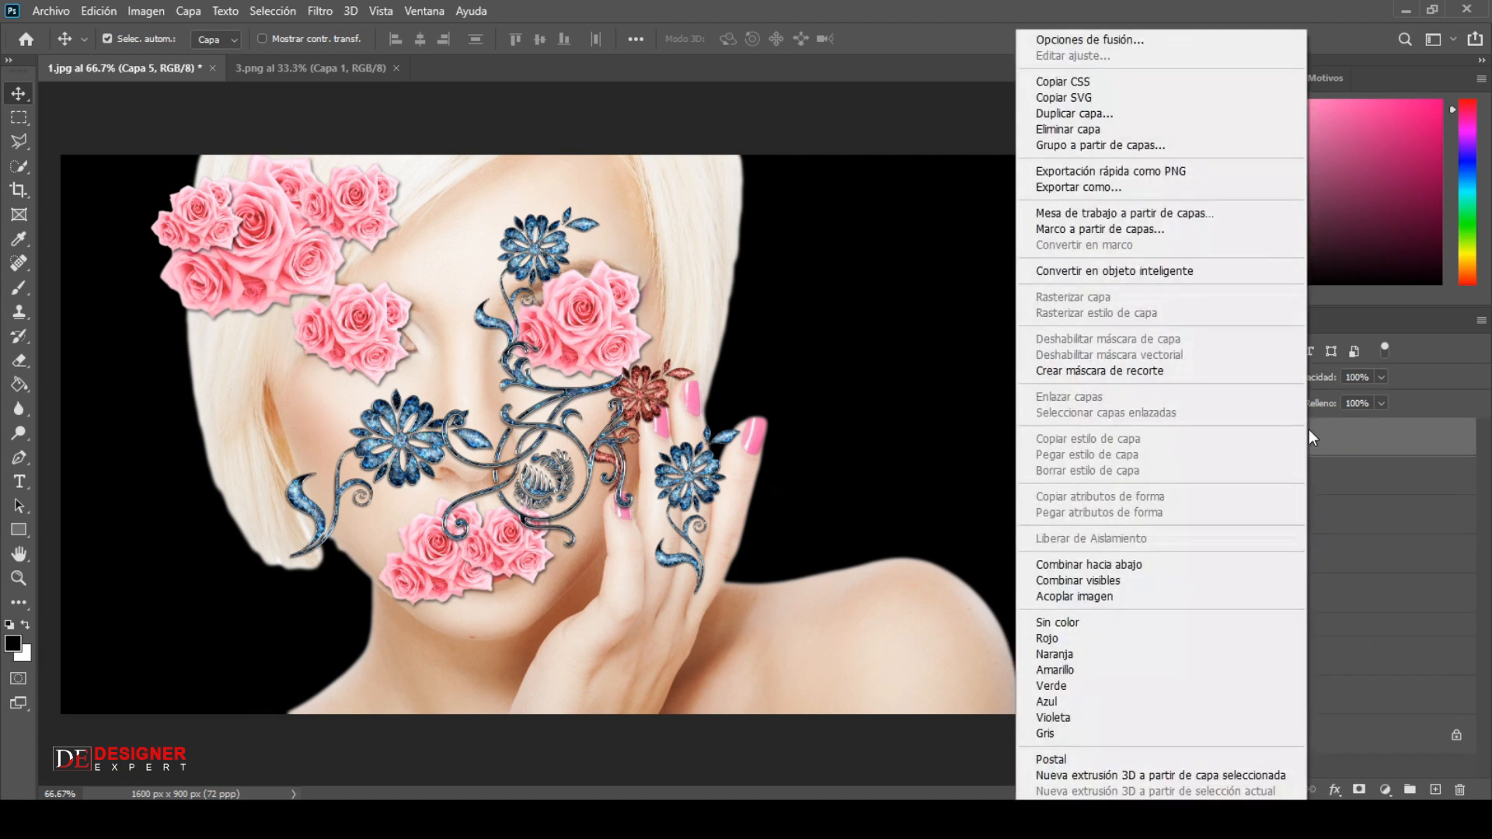
click(1136, 112)
click(1123, 264)
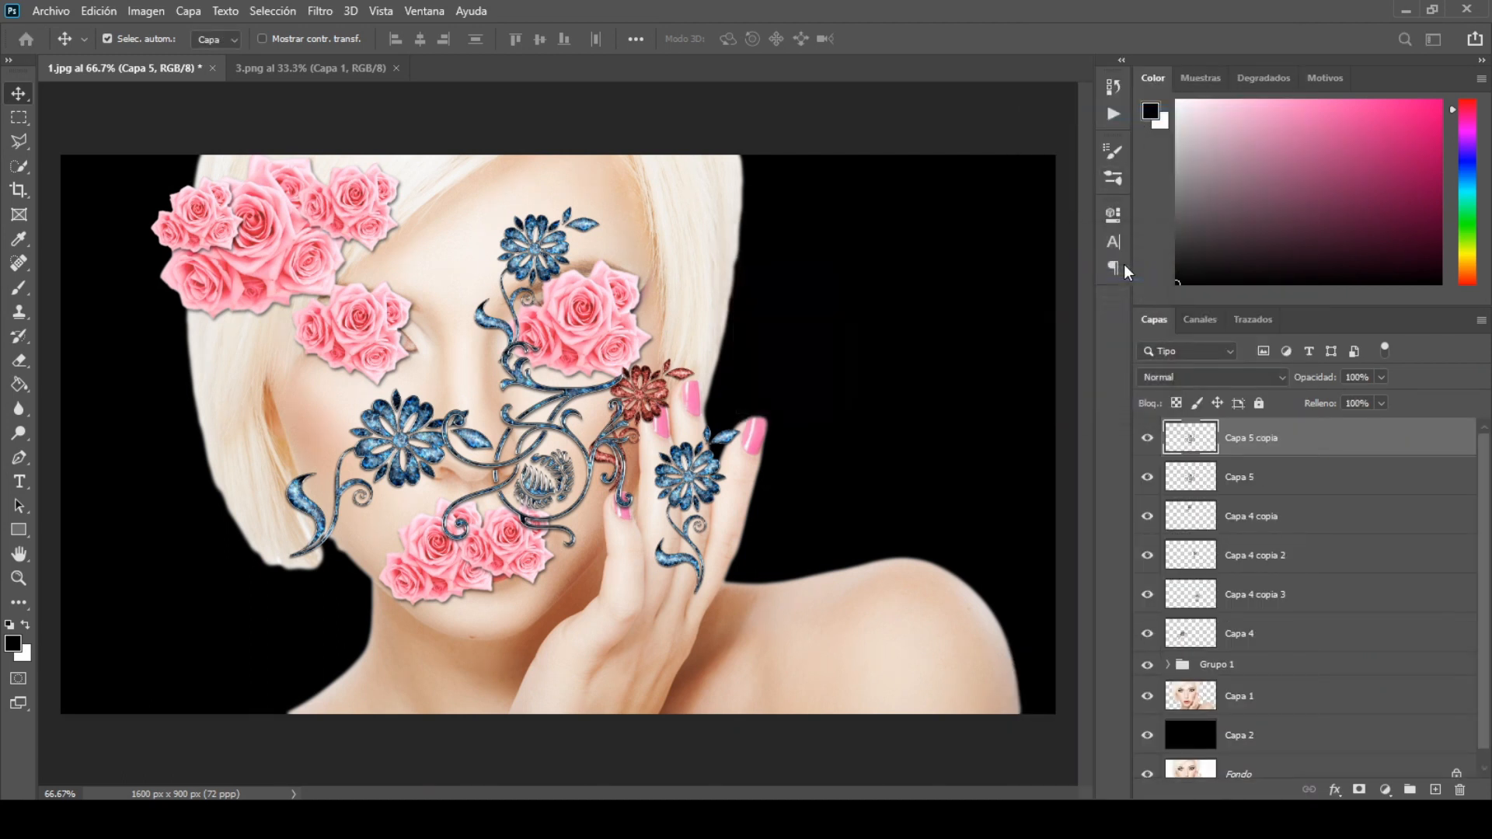
click(99, 11)
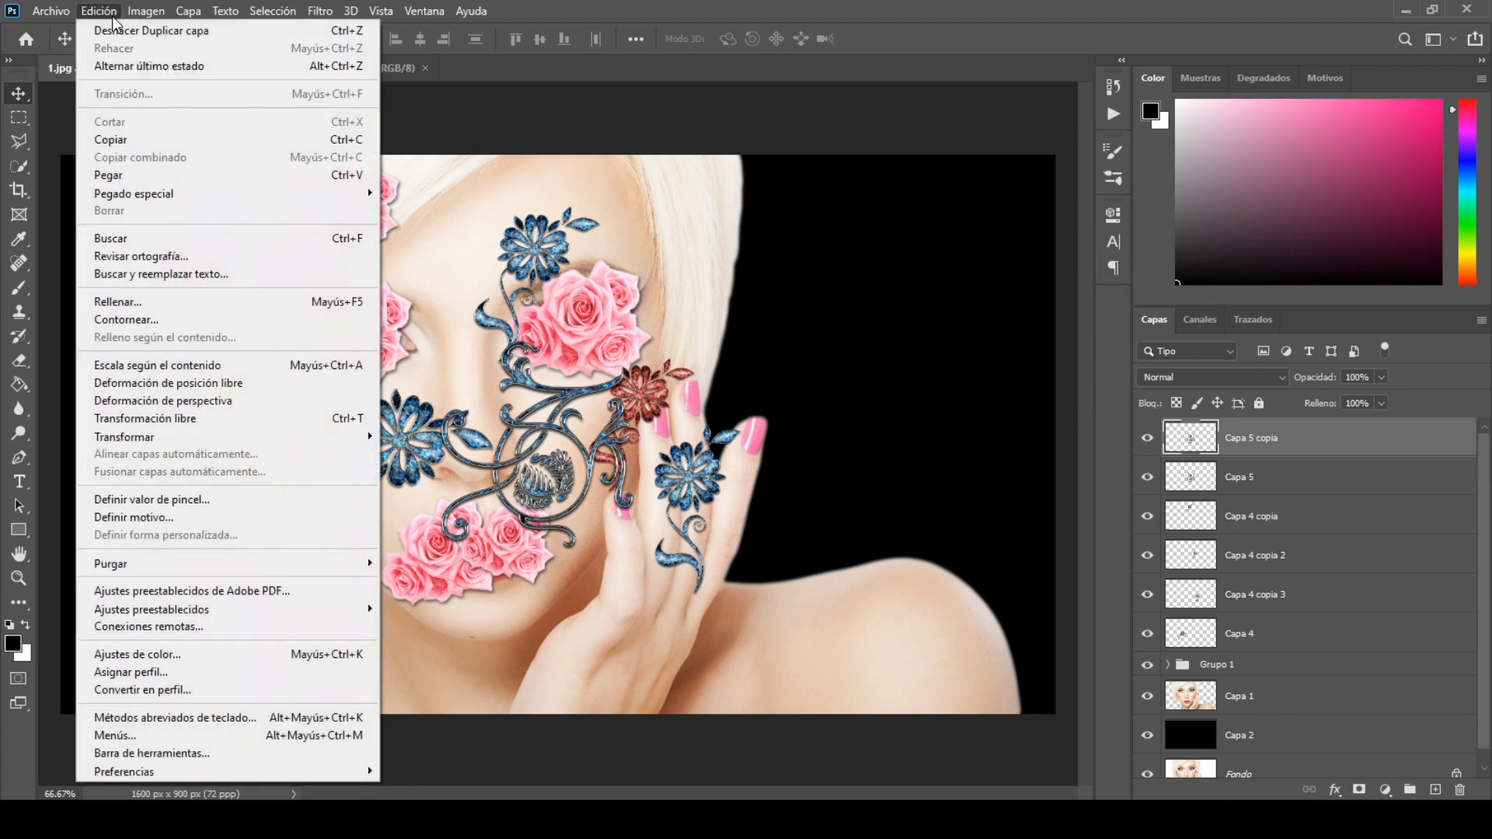
click(189, 414)
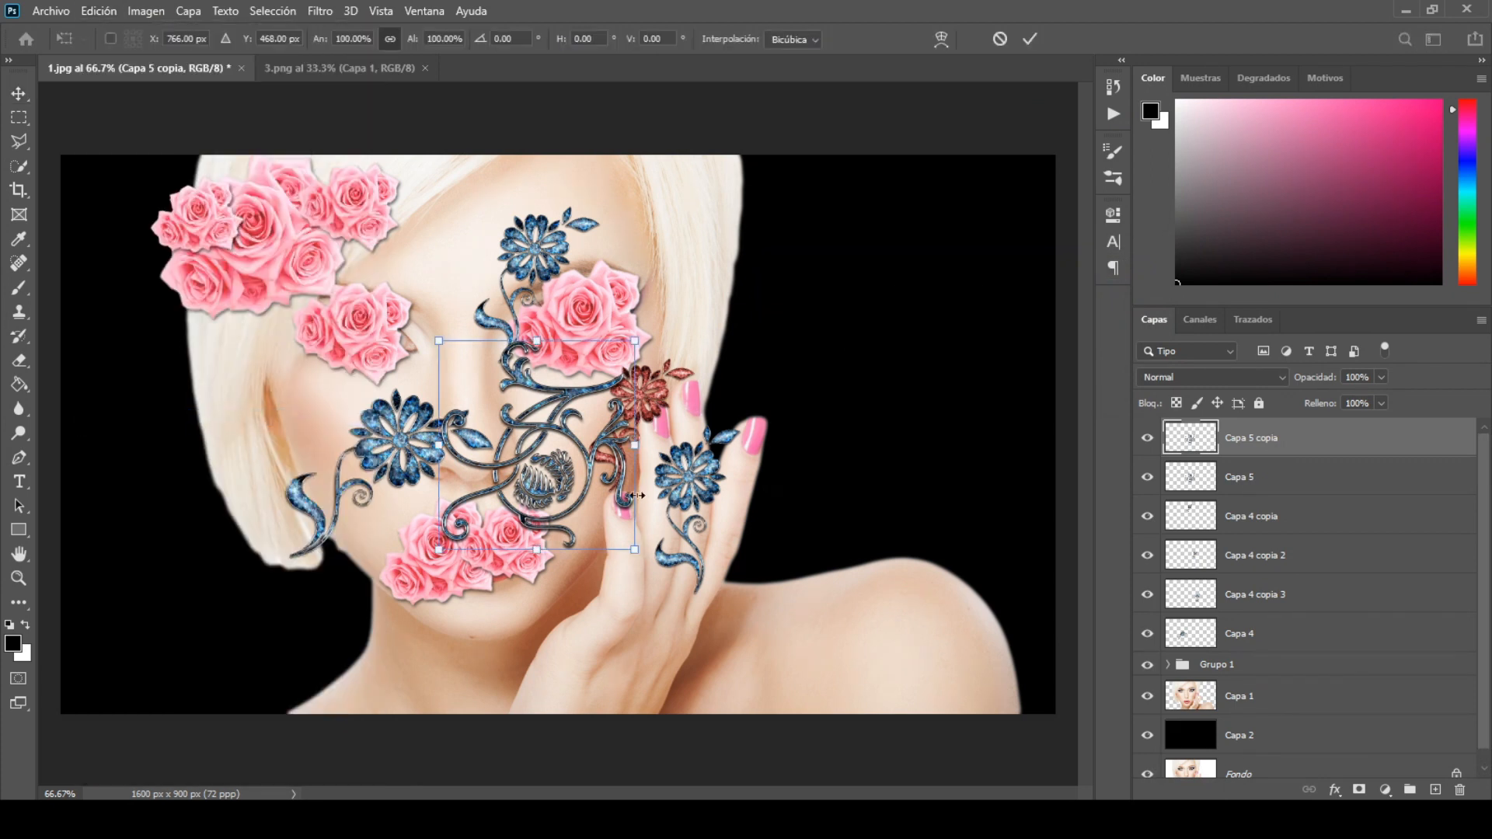
drag(627, 446, 563, 445)
drag(532, 445, 319, 366)
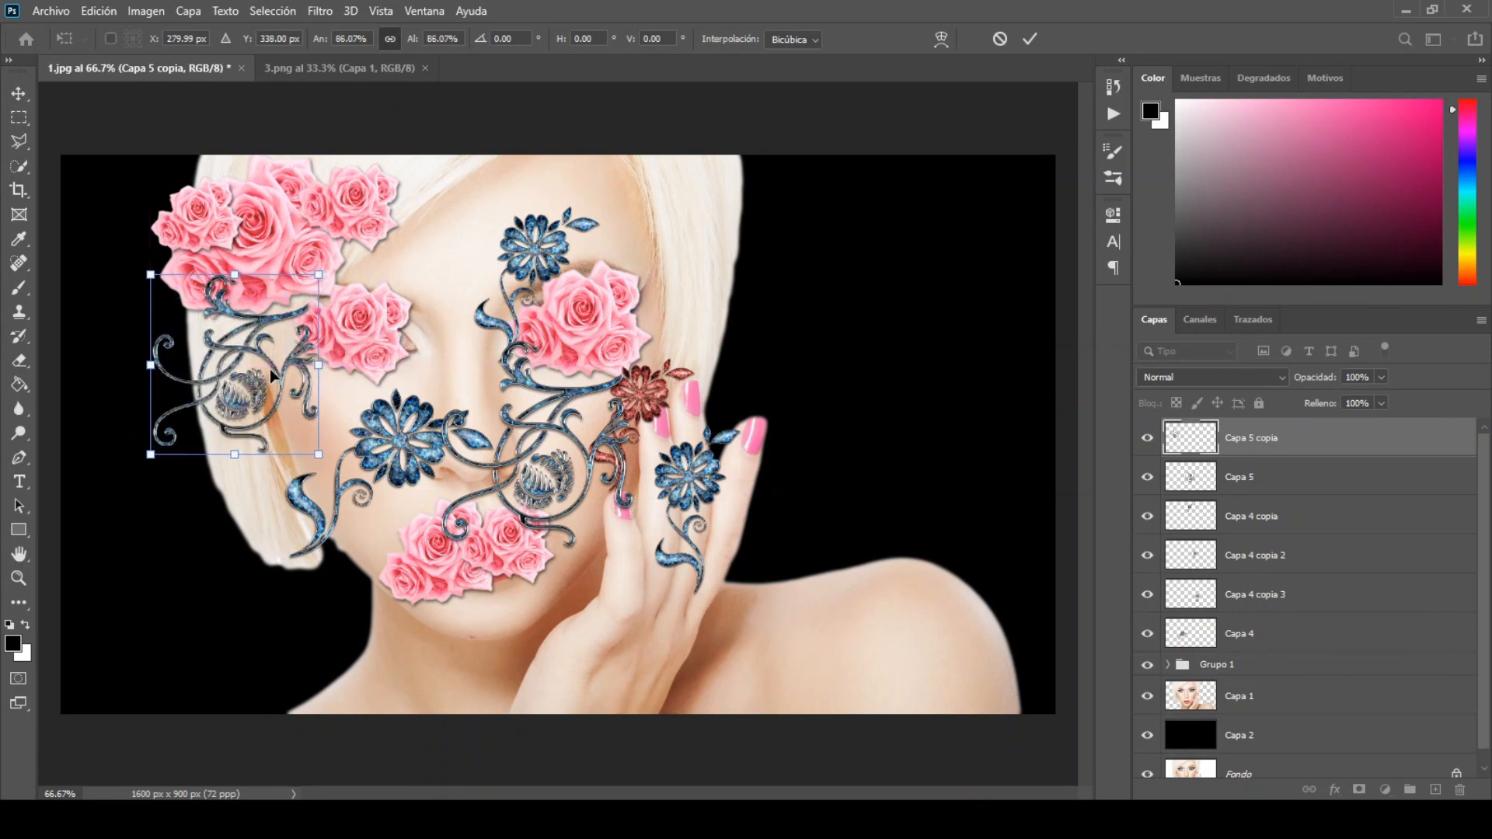
click(1027, 39)
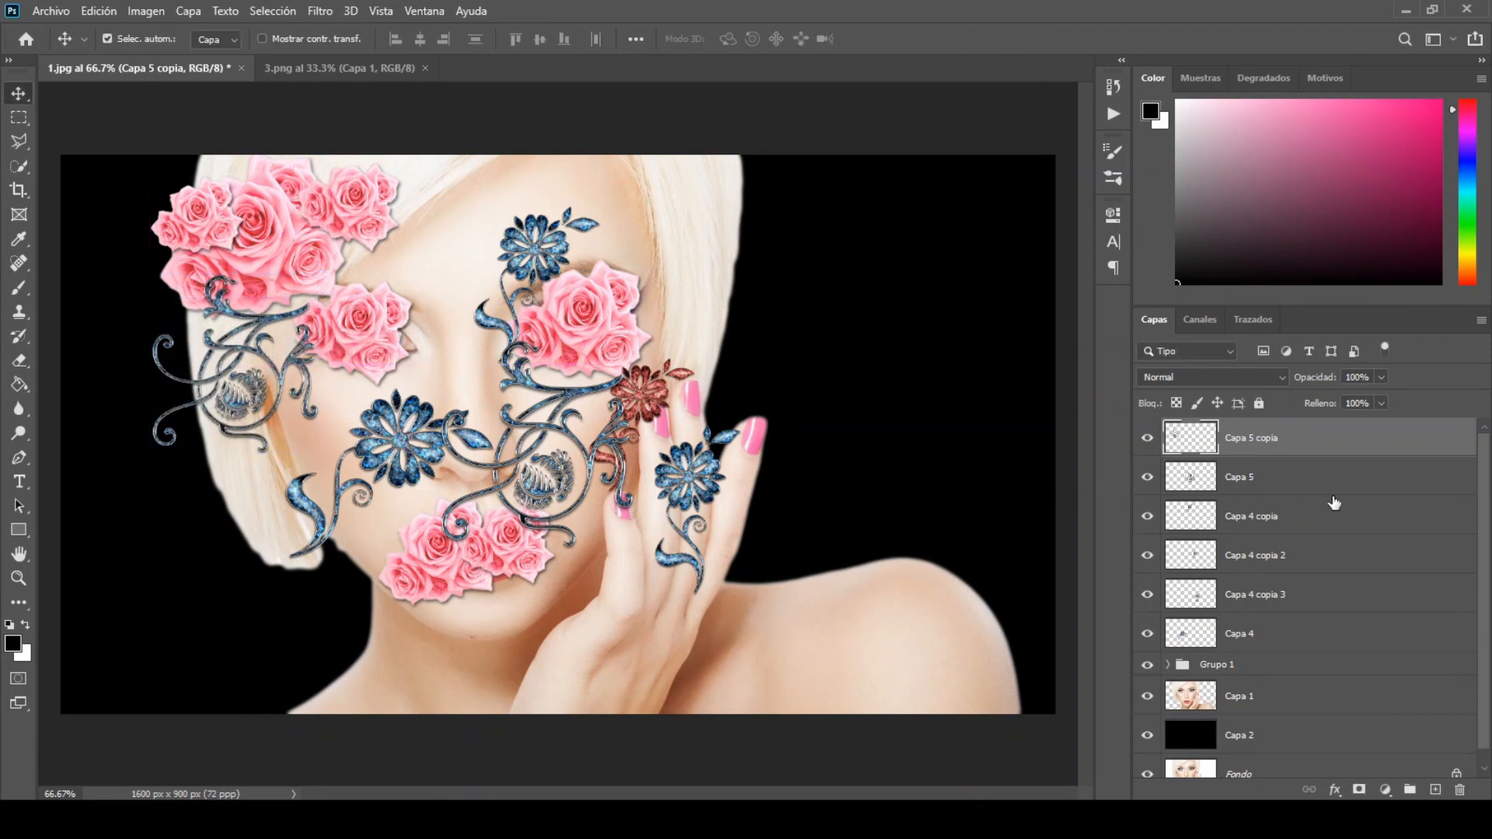
- Duplicate Capa 5 copia and scale the new swirl to about 119%, placing it above the roses on the eye at the raised hand's side
right_click(1333, 448)
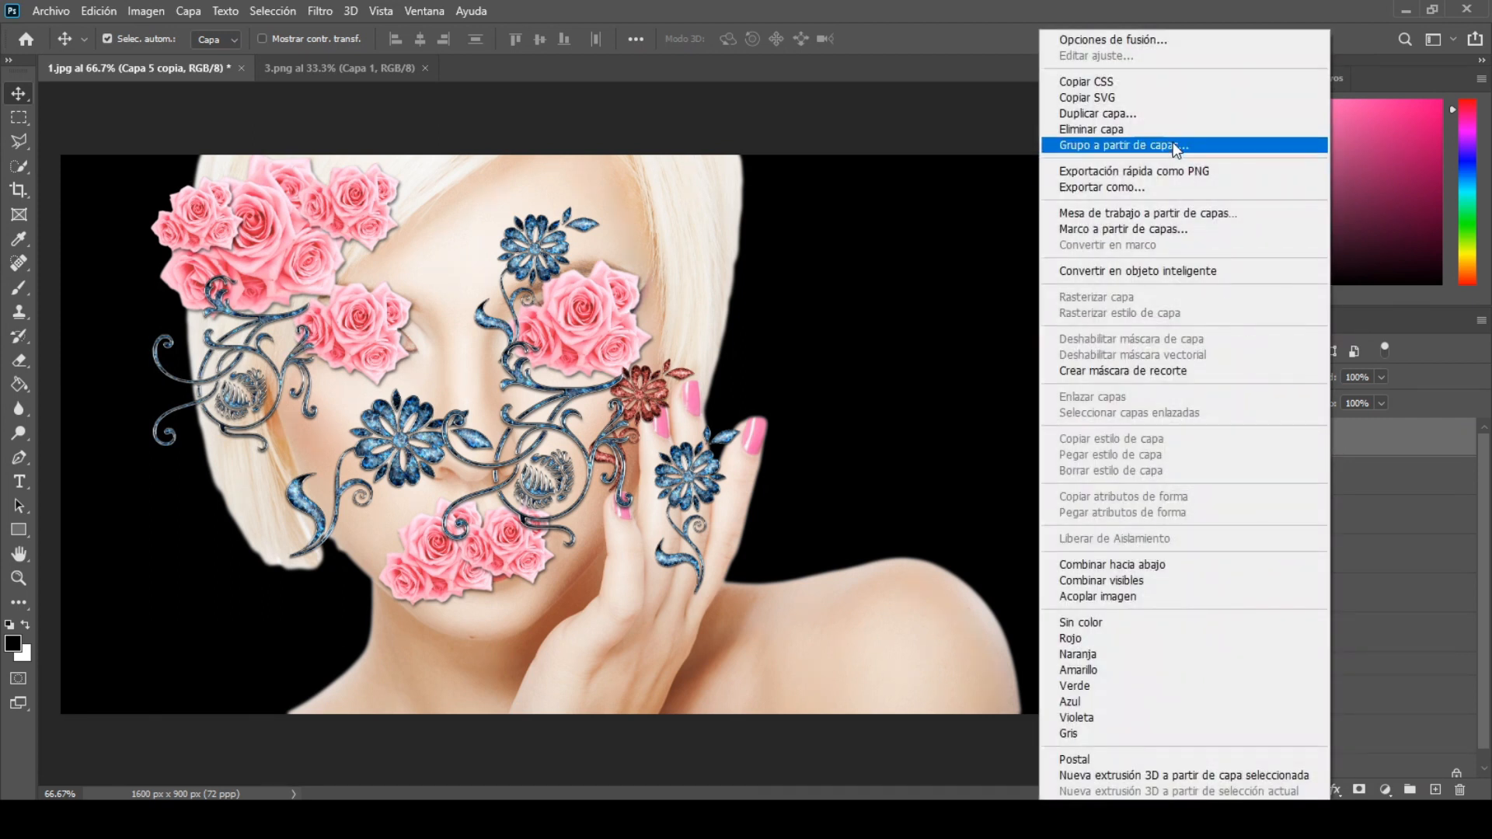
click(1169, 113)
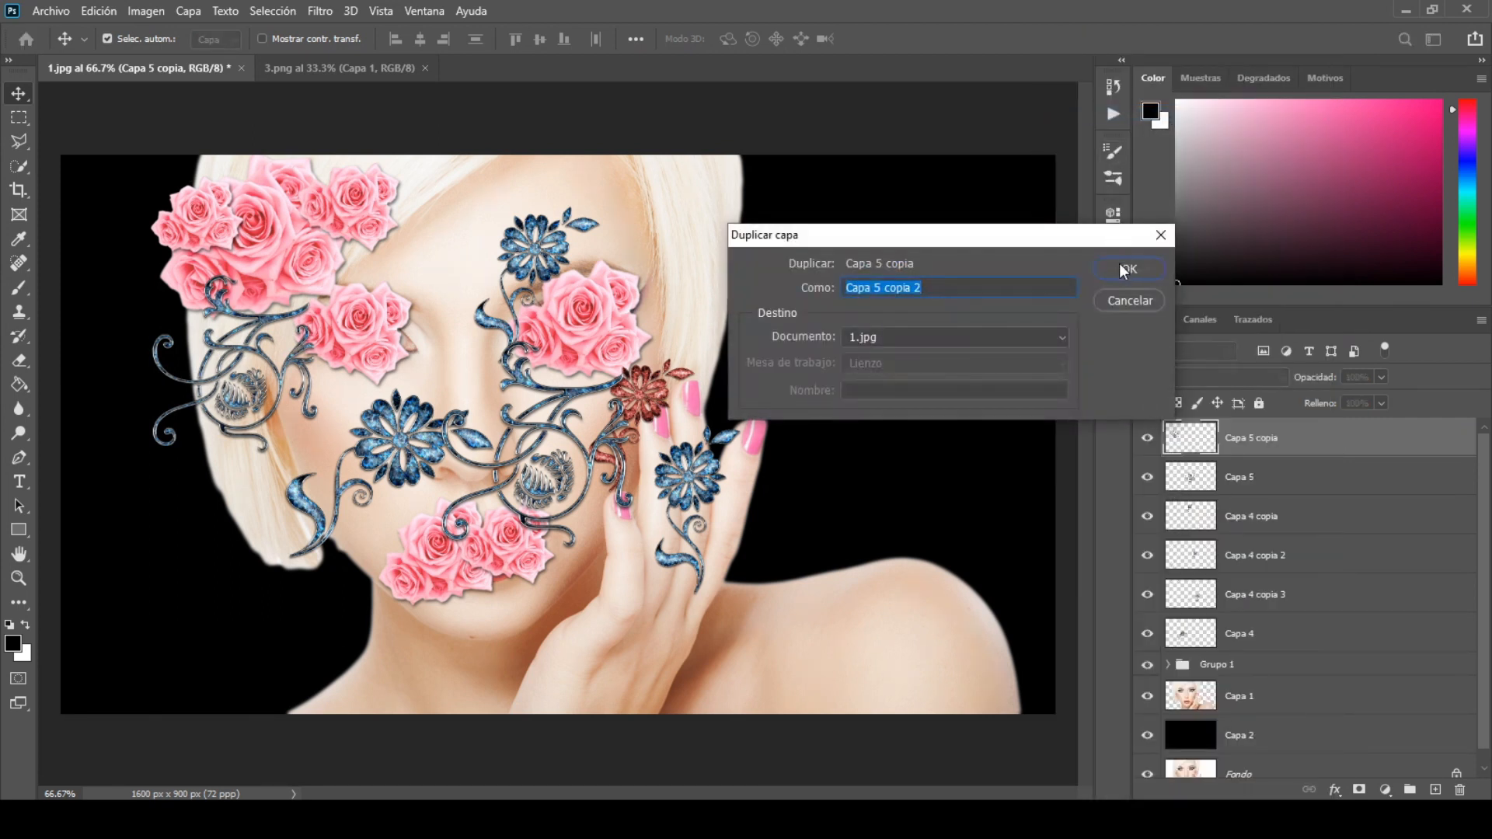
click(1119, 263)
click(117, 12)
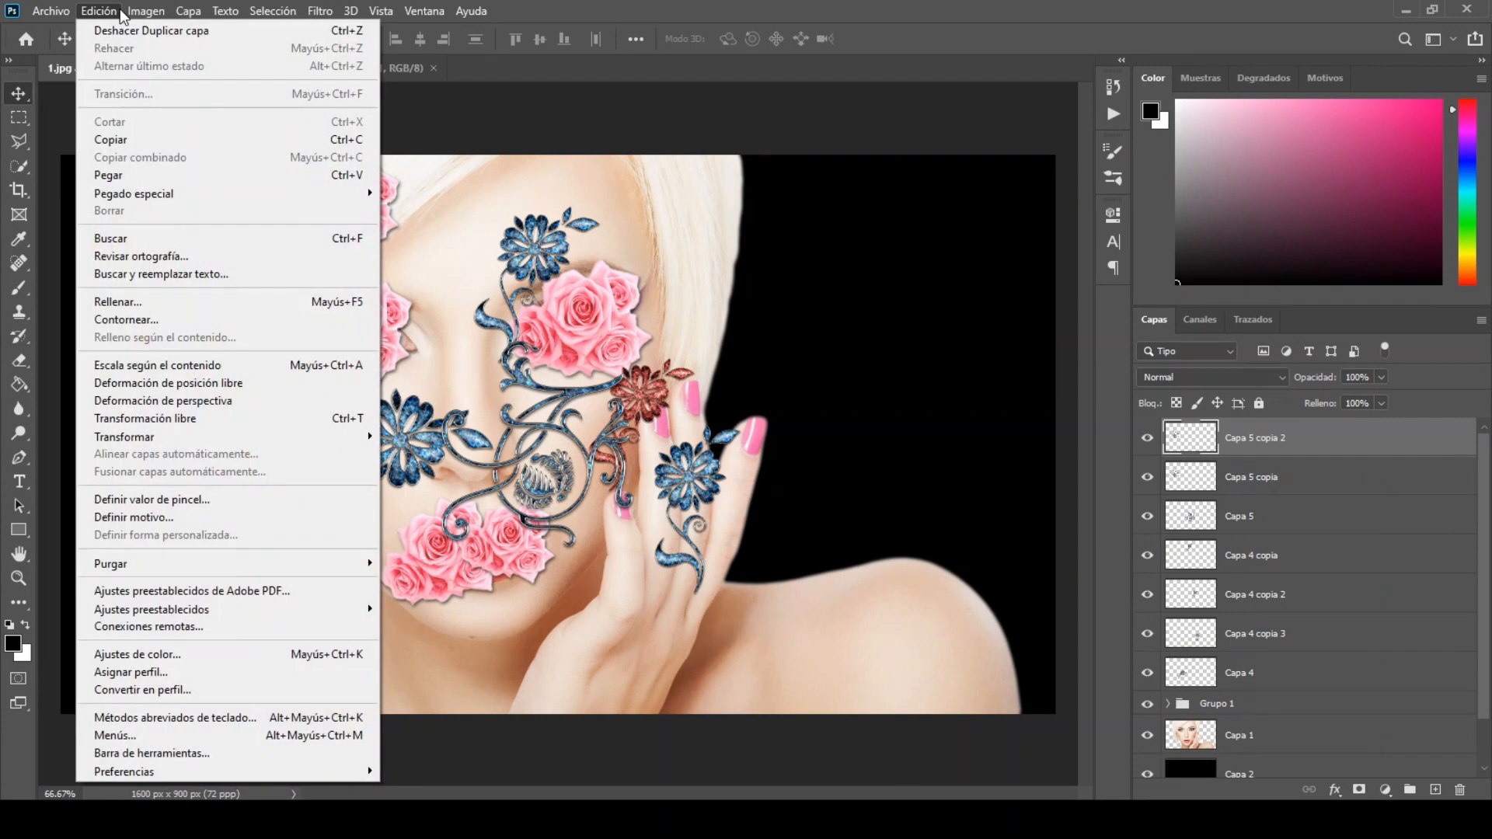
click(147, 420)
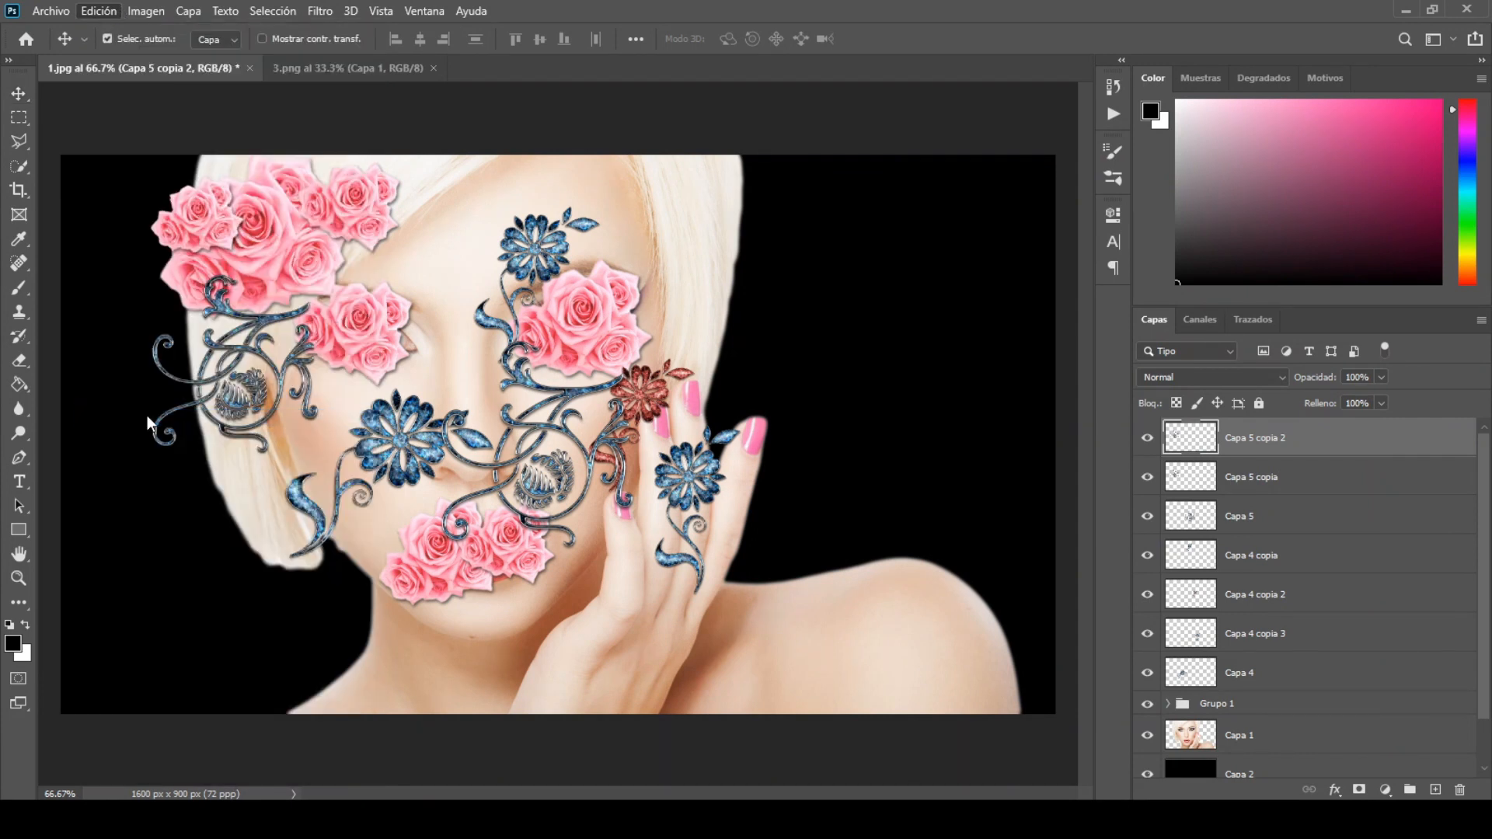
drag(320, 365, 352, 371)
drag(304, 367, 651, 227)
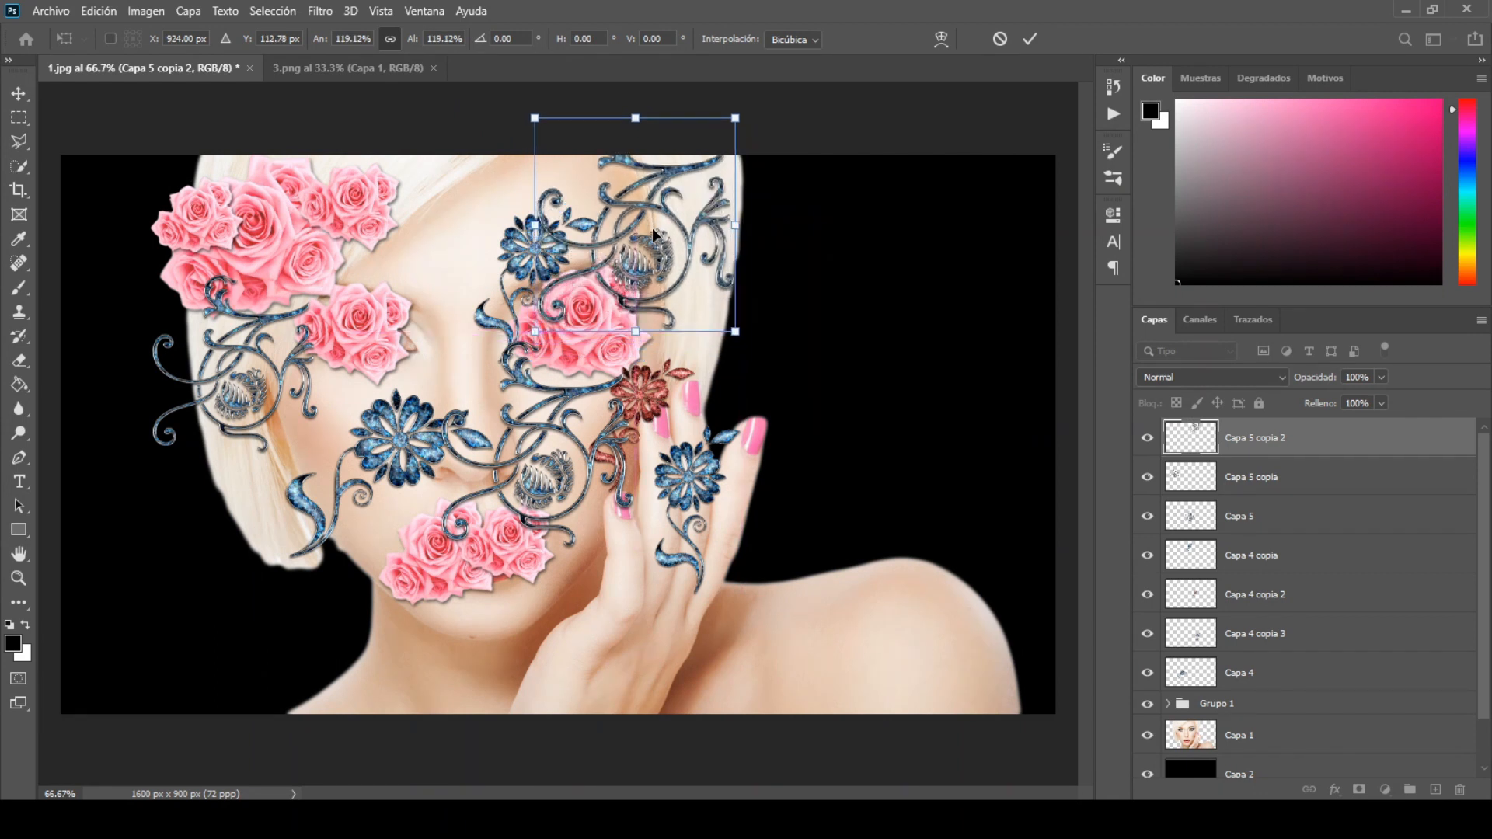
click(1026, 40)
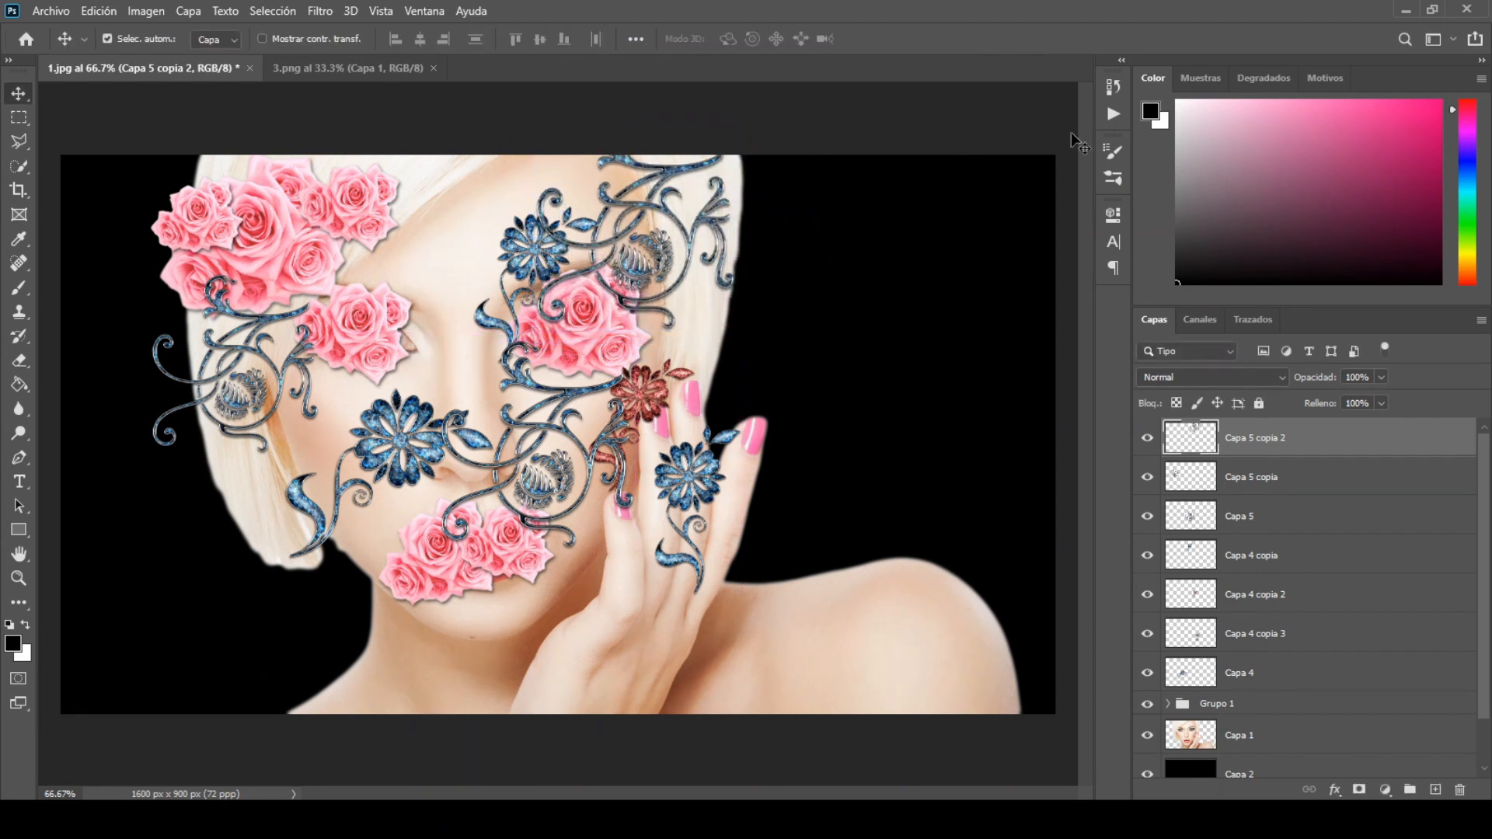
- Duplicate Capa 5 copia 2 and colorize the copy red with Hue/Saturation, using hue 360 and saturation 50
right_click(1349, 455)
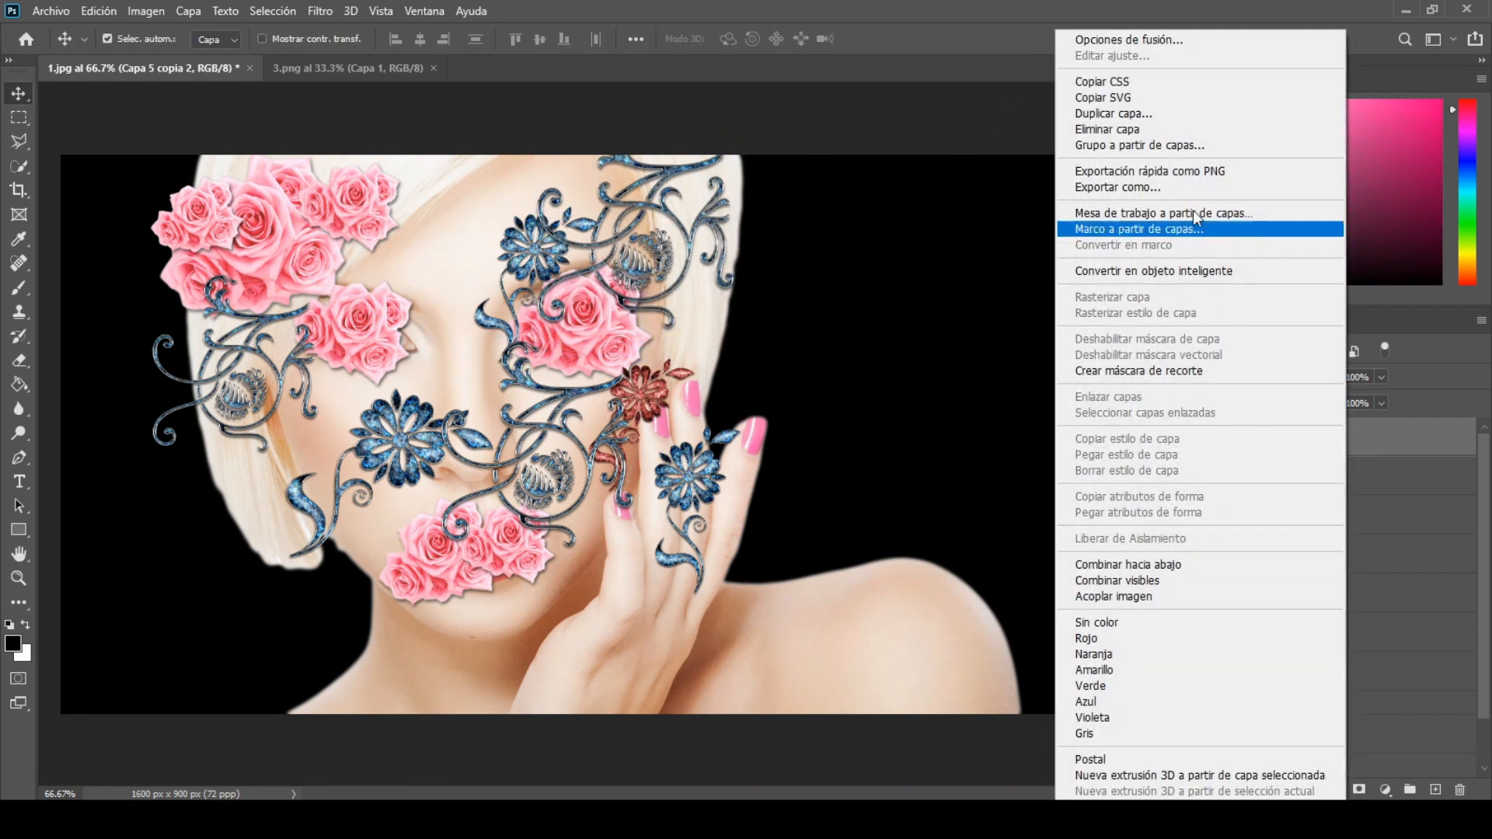
click(1177, 114)
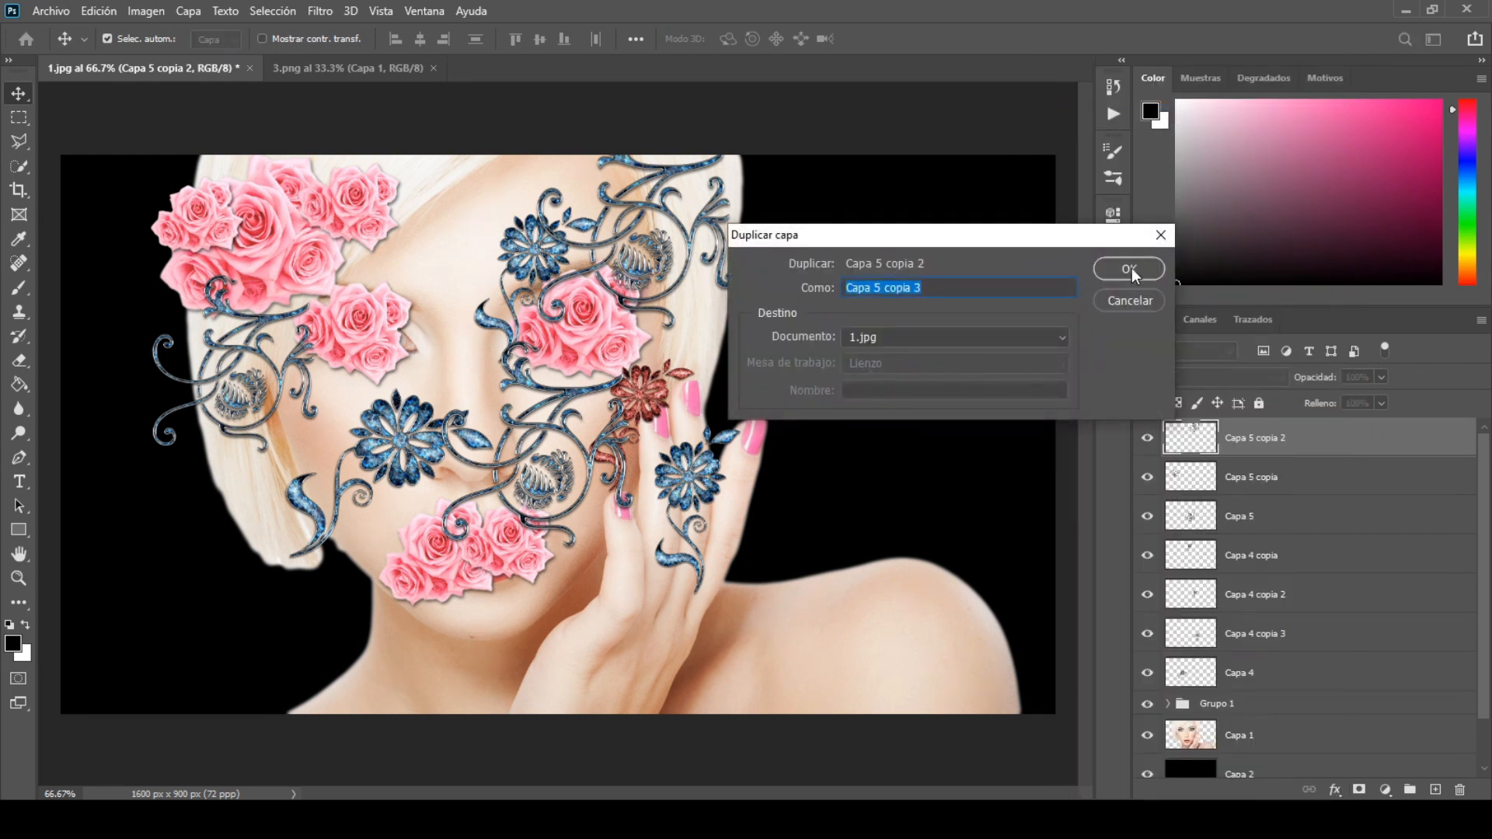
click(1131, 270)
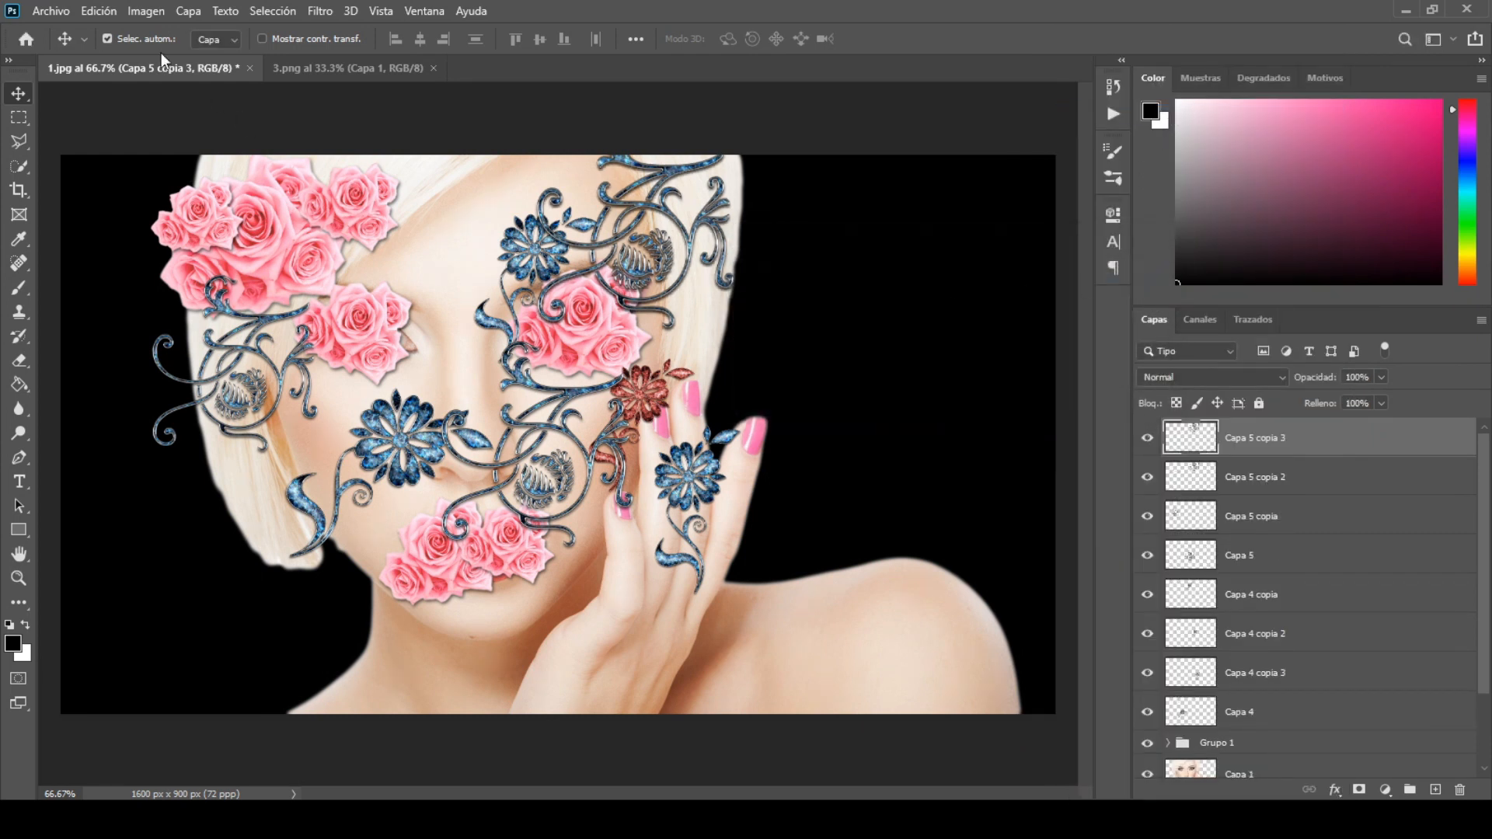
click(133, 10)
mouse_move(161, 66)
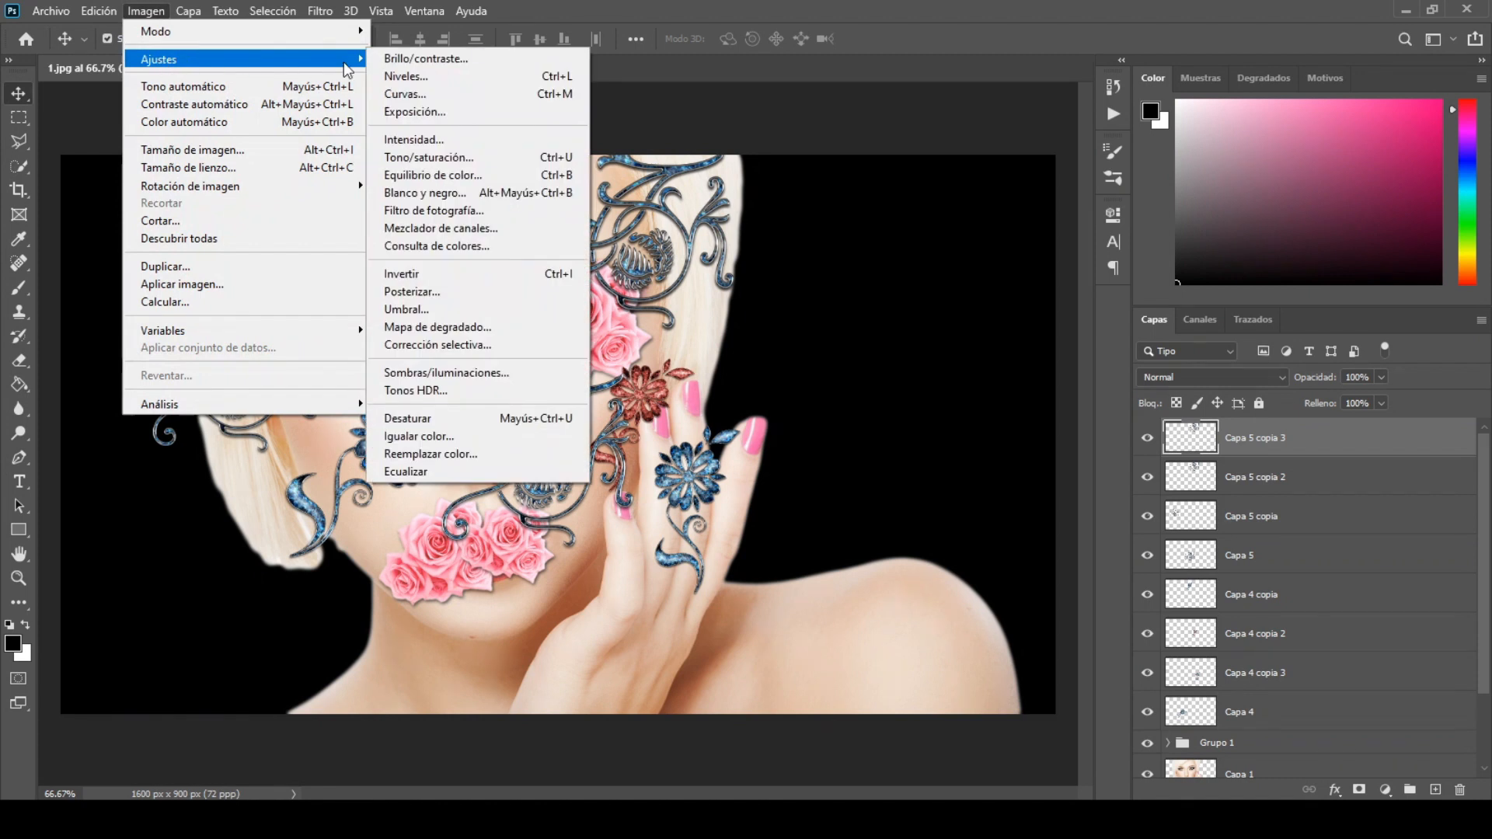
click(430, 158)
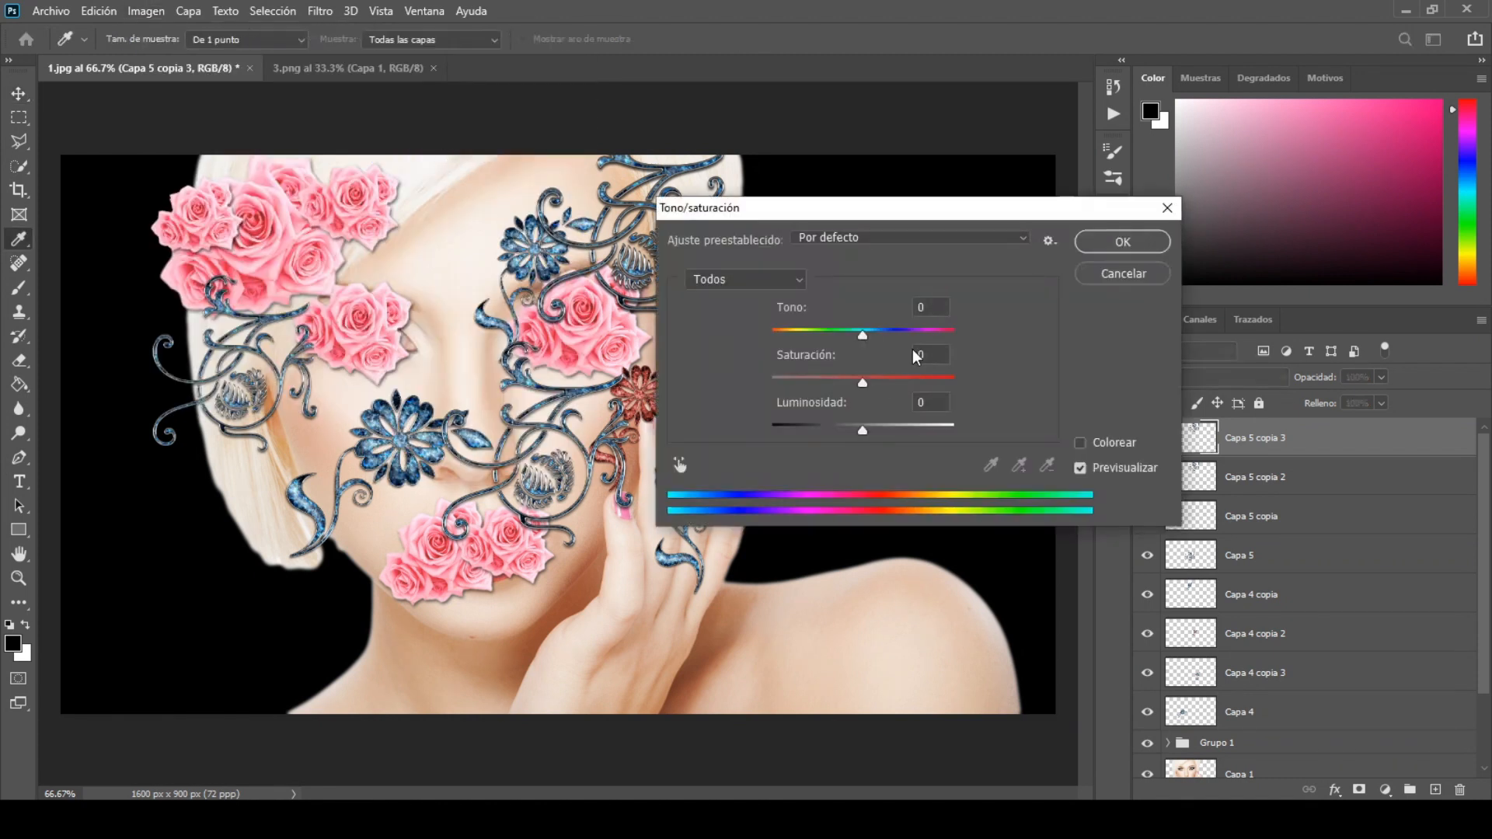
click(1080, 445)
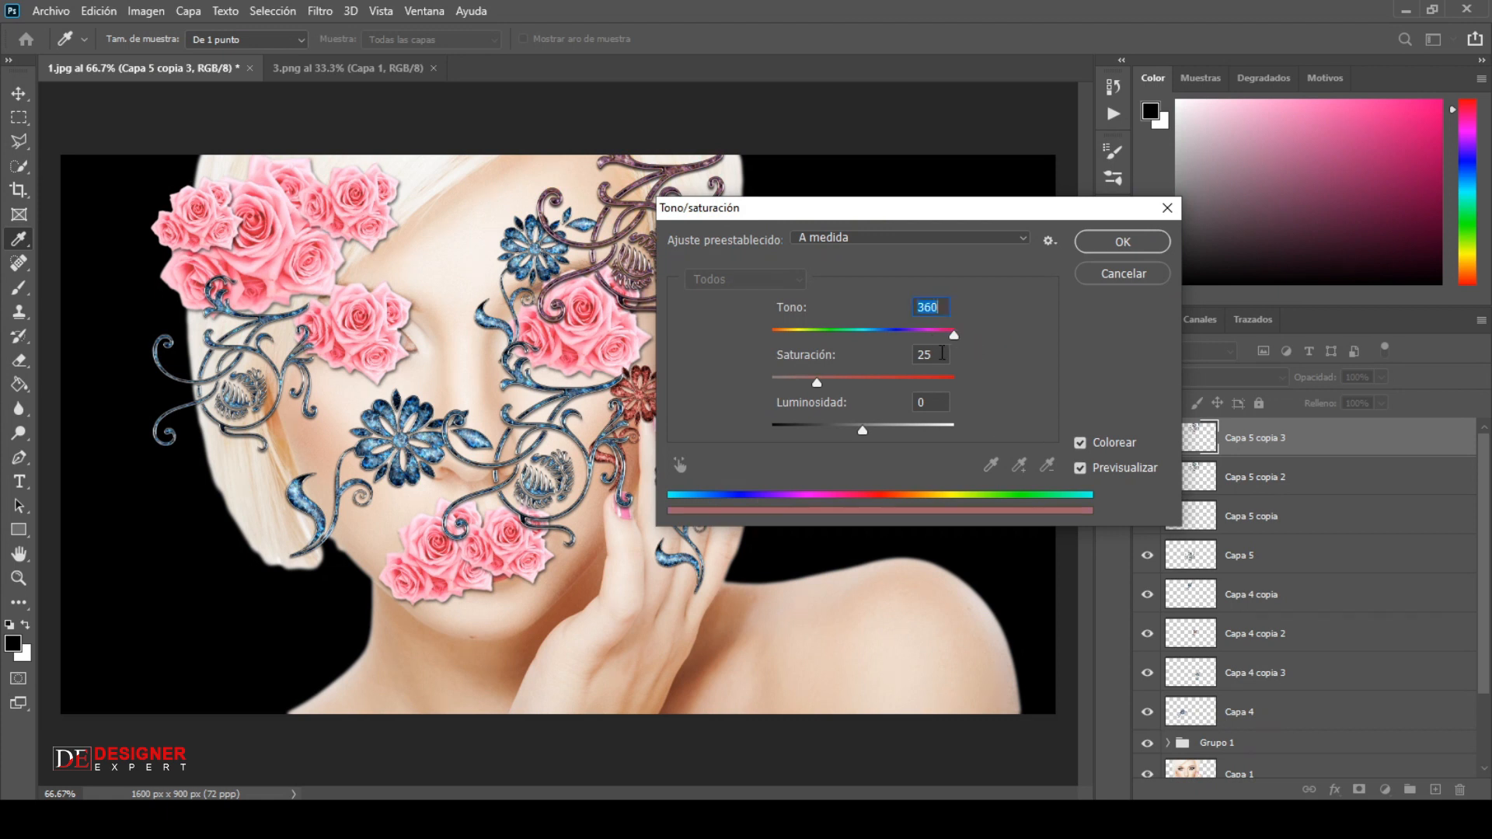
text(50)
click(1098, 242)
key(v)
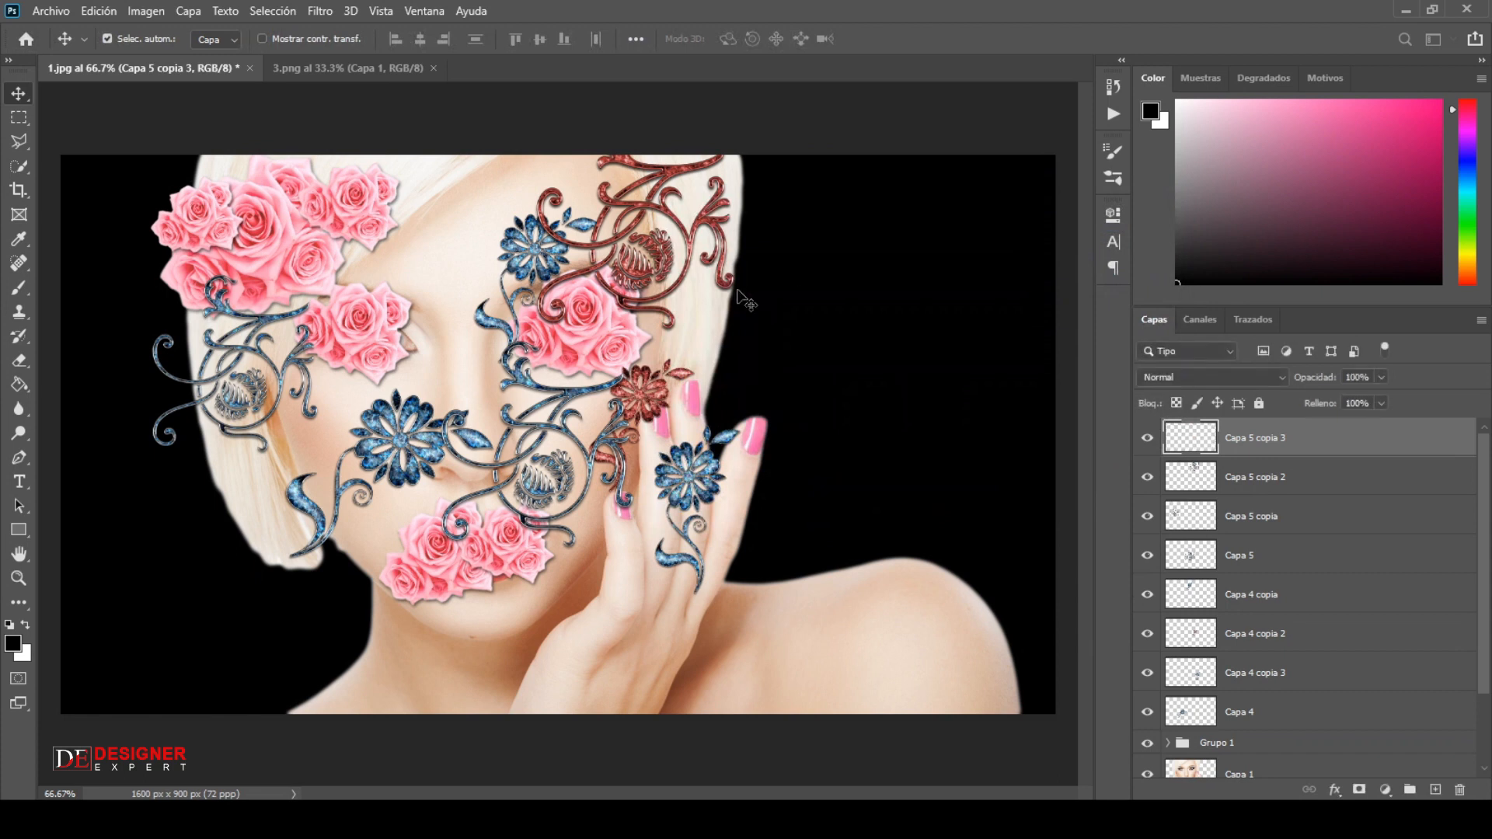
- Scale the red swirl to about 60% and place it on the forehead between the rose clusters and the blue flower
click(101, 13)
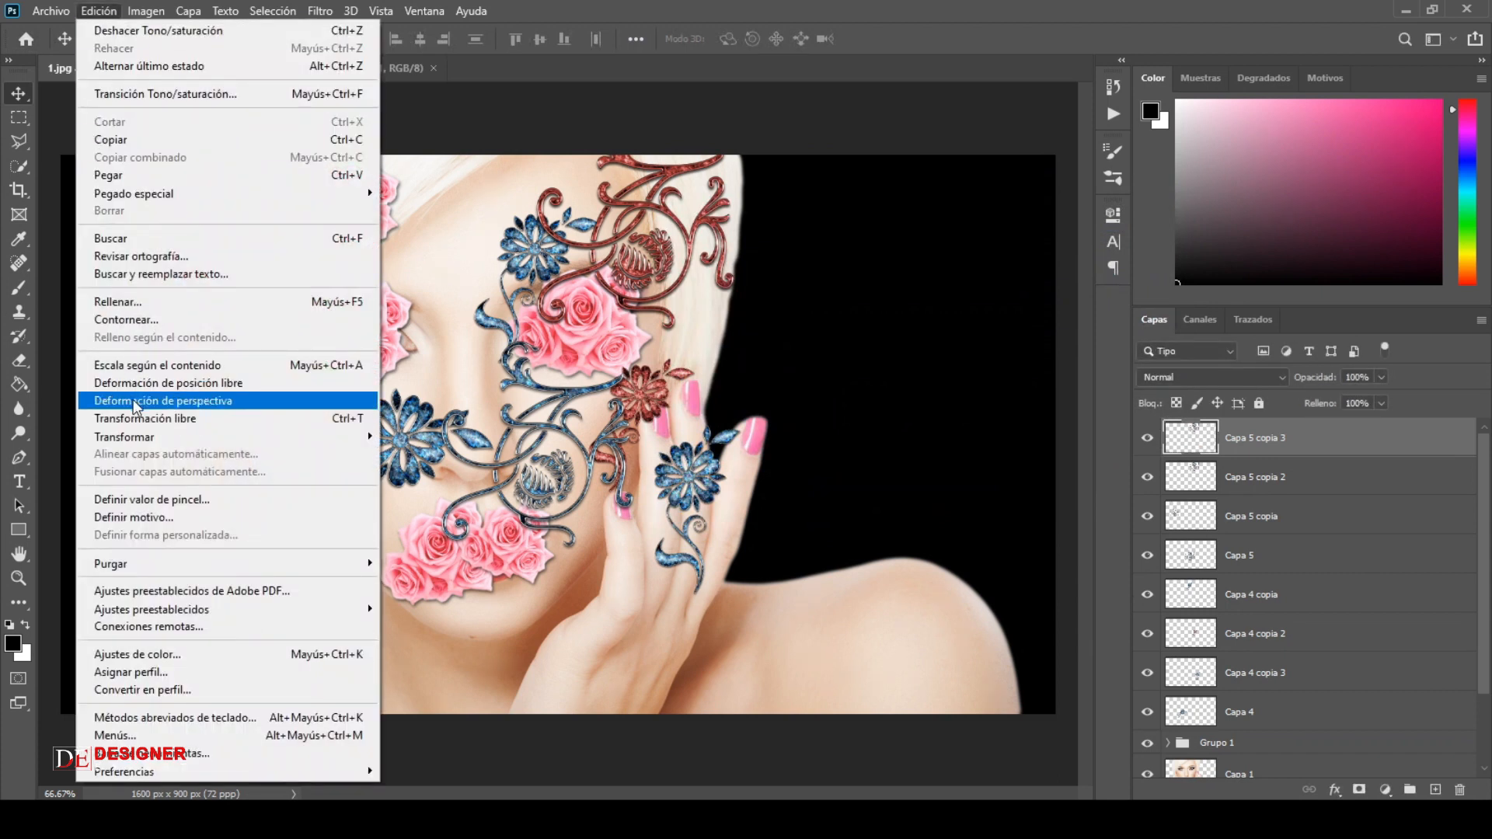
click(133, 418)
drag(727, 228, 649, 228)
drag(591, 232, 452, 247)
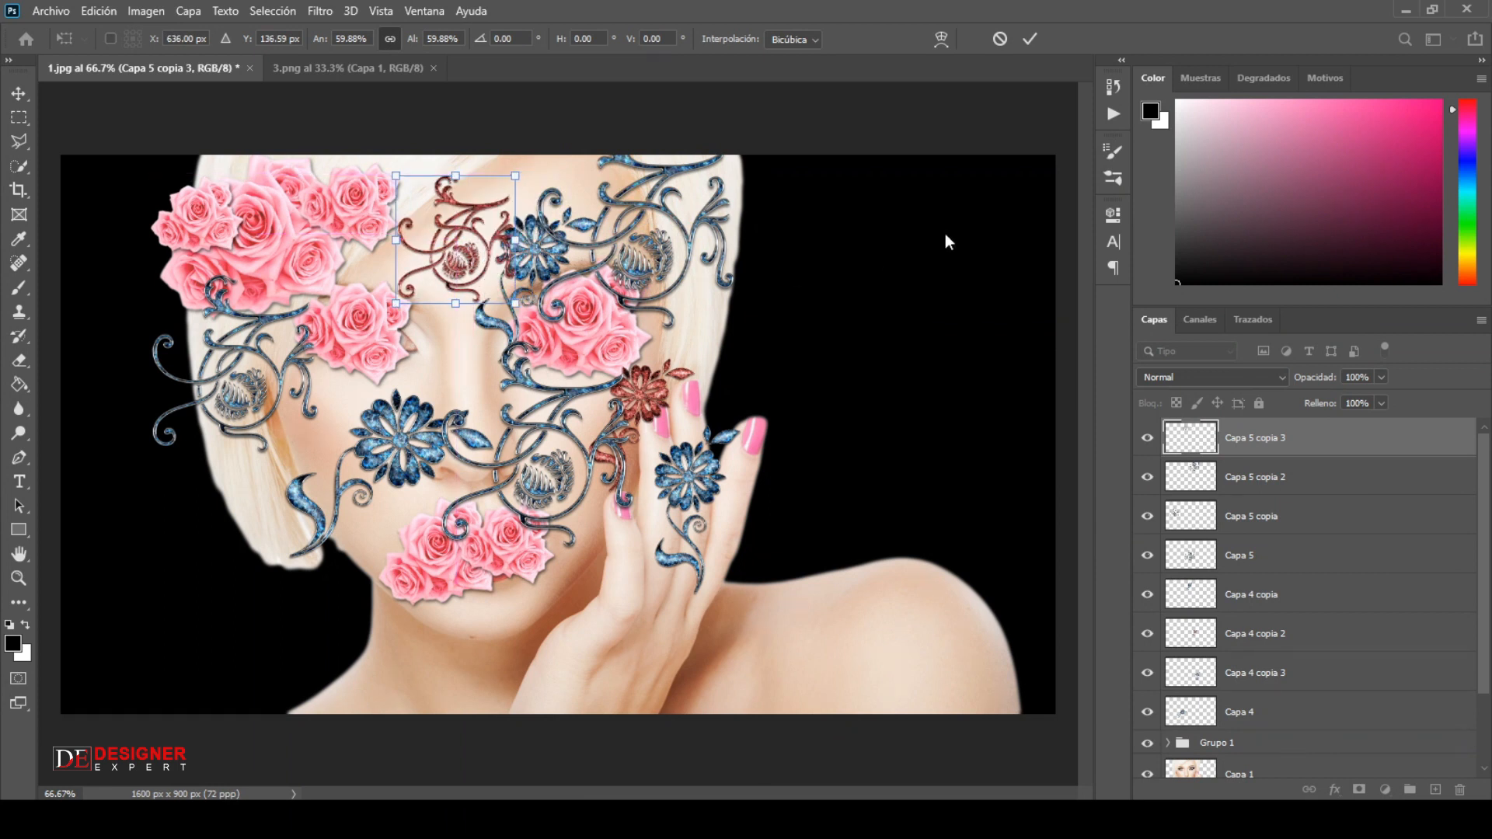
click(1032, 31)
- Duplicate Capa 5 copia 3, scale the red copy to about 119%, rotate it about -38° and place it over the nose beside the blue flower
right_click(1313, 442)
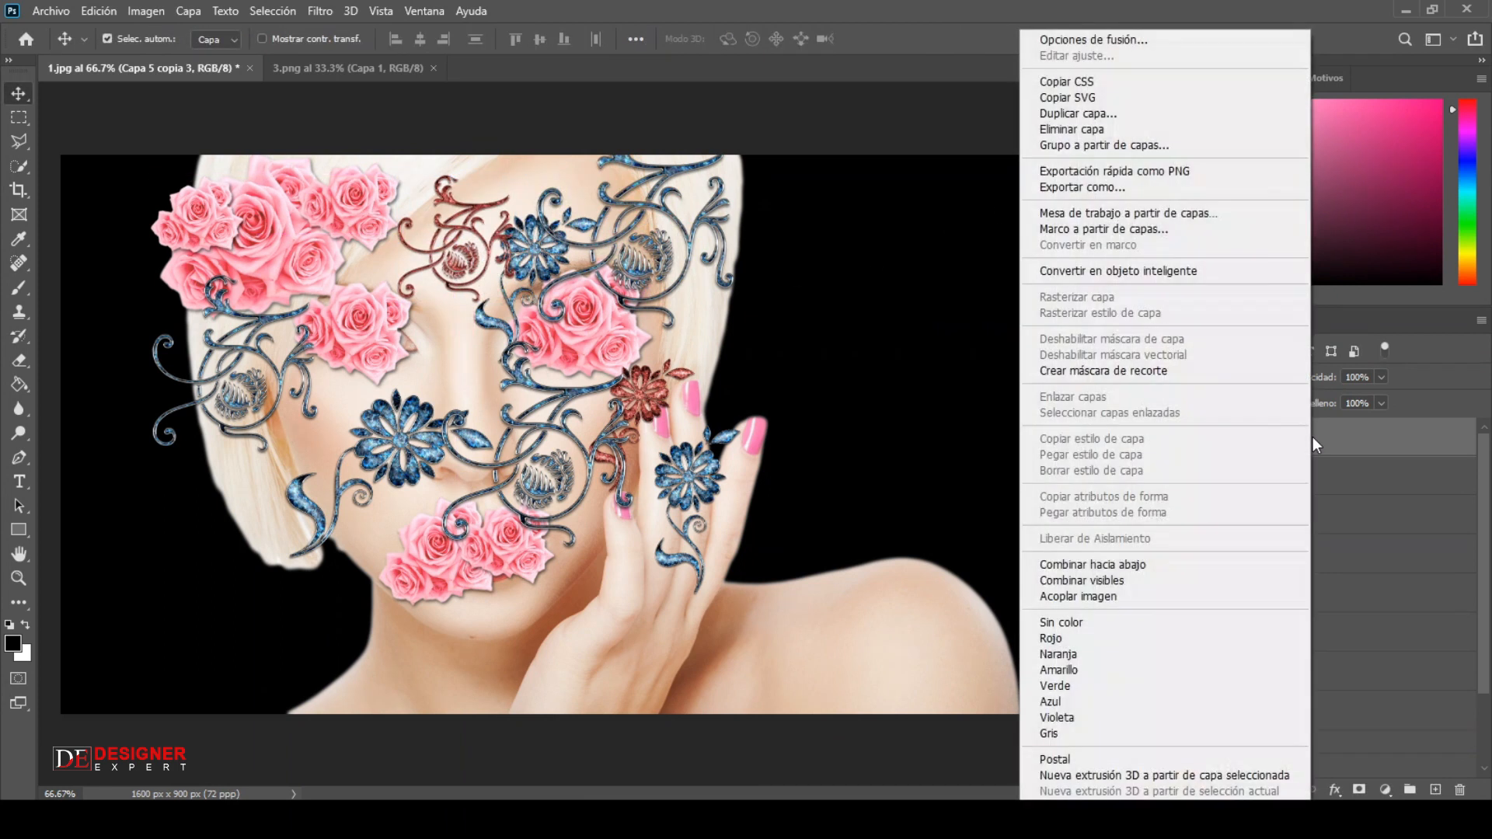
click(1143, 115)
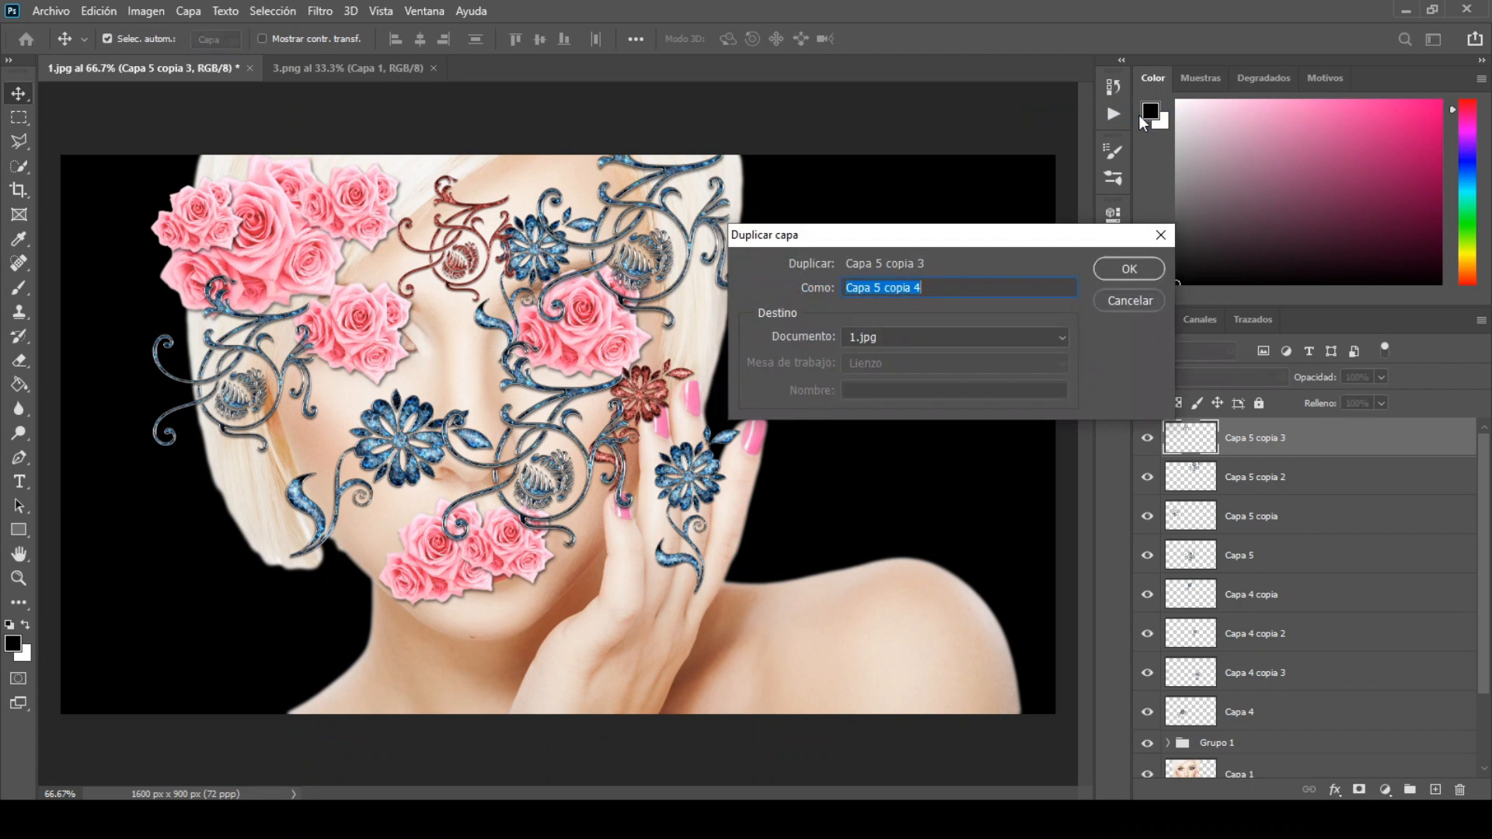
click(1122, 266)
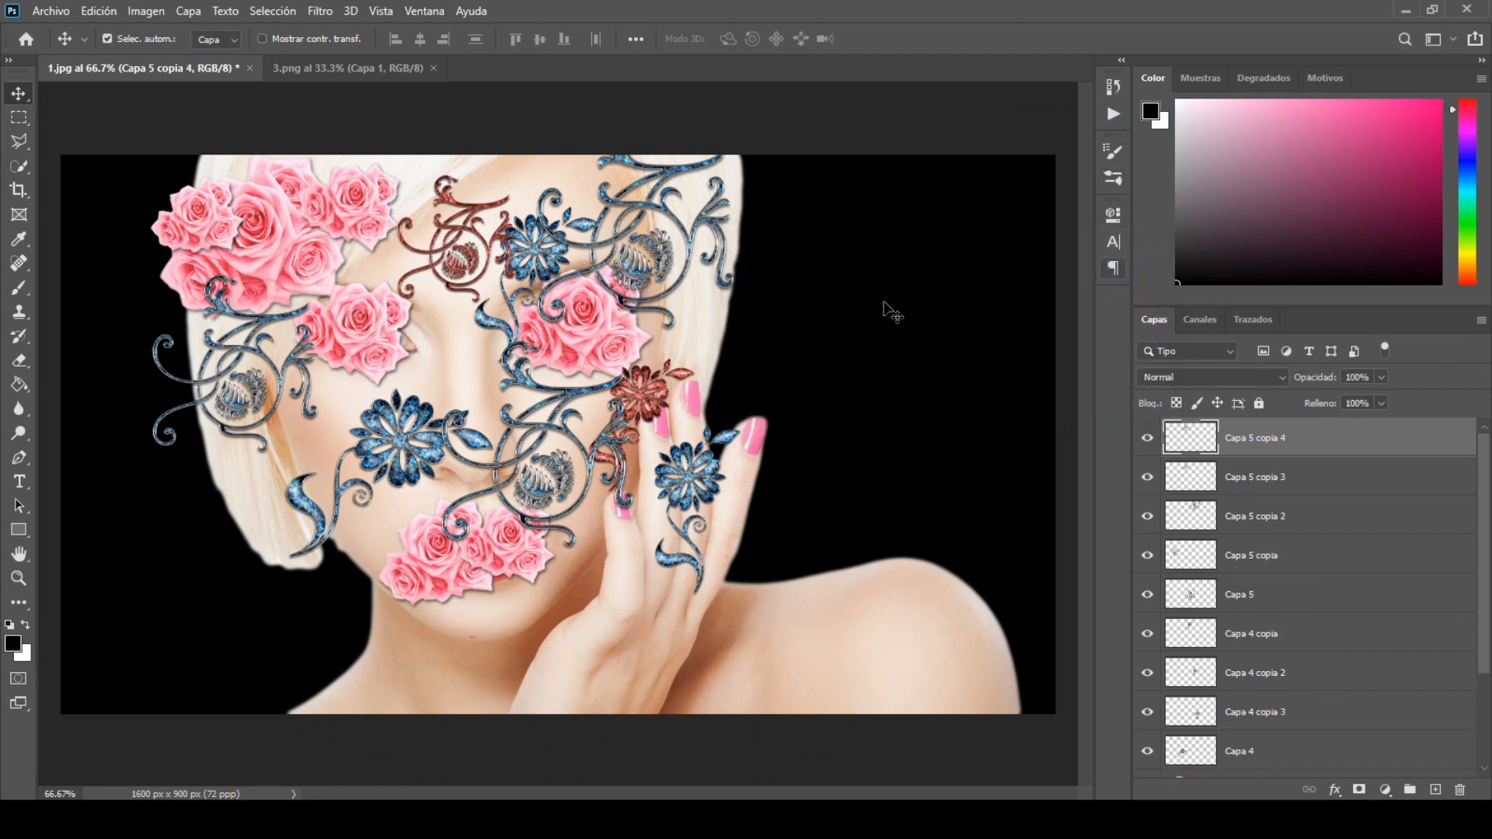
click(94, 13)
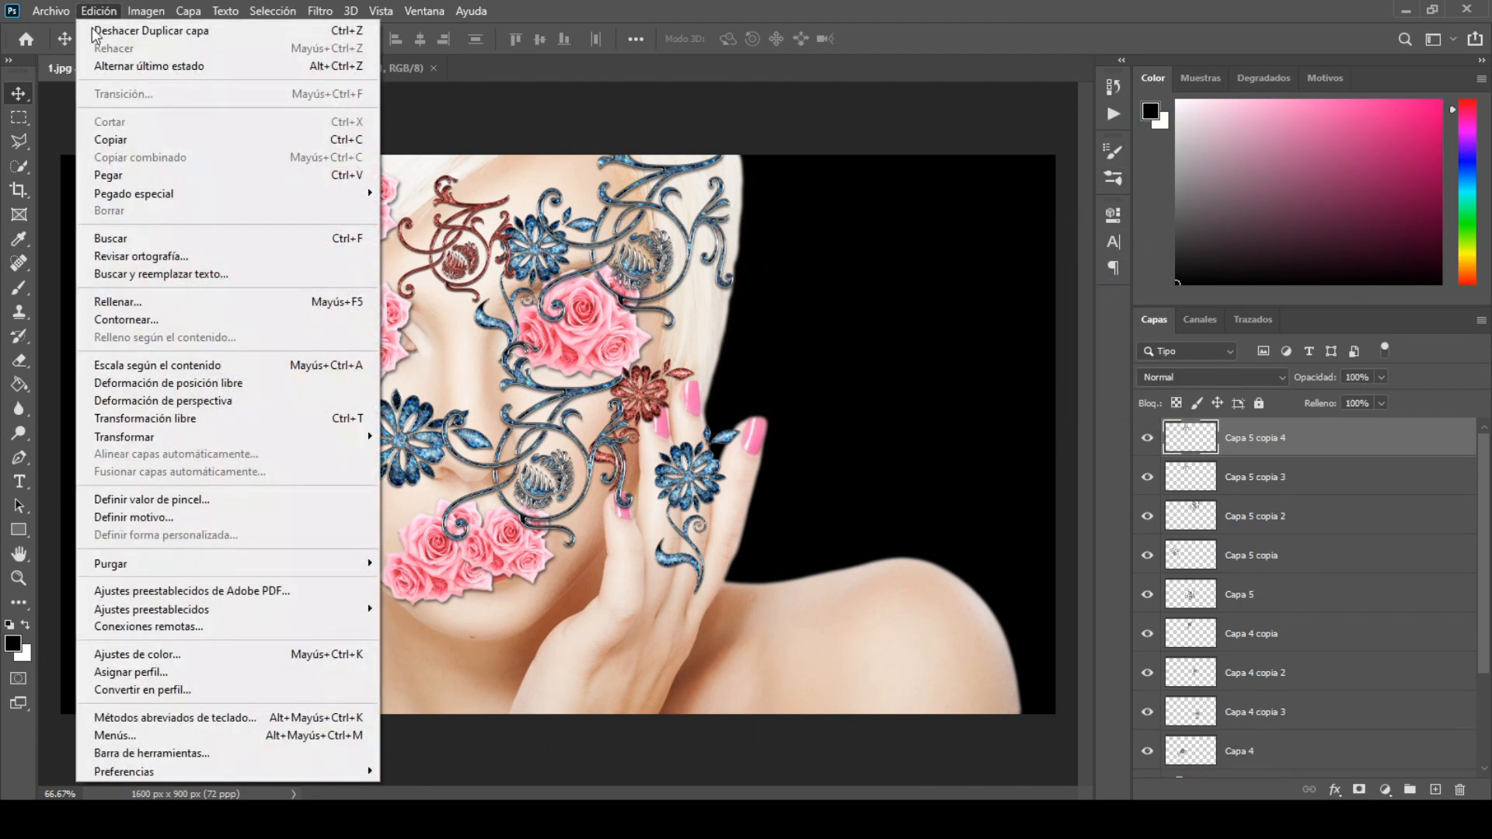
click(146, 419)
drag(460, 280, 487, 453)
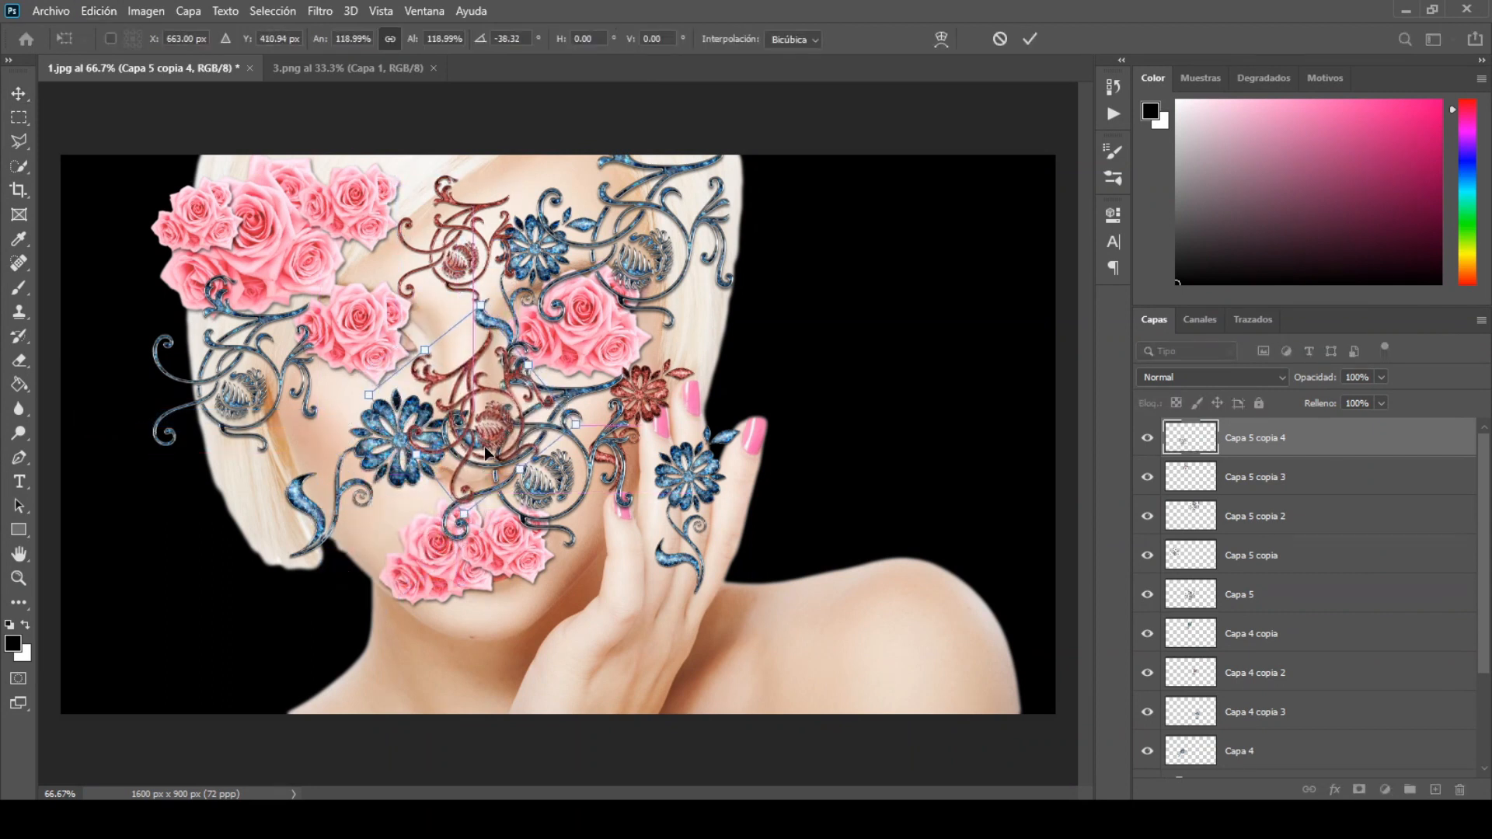
click(1032, 39)
- Duplicate Capa 5 copia 4 and colorize the copy green with Hue/Saturation, using hue 130 and saturation 40
right_click(1326, 449)
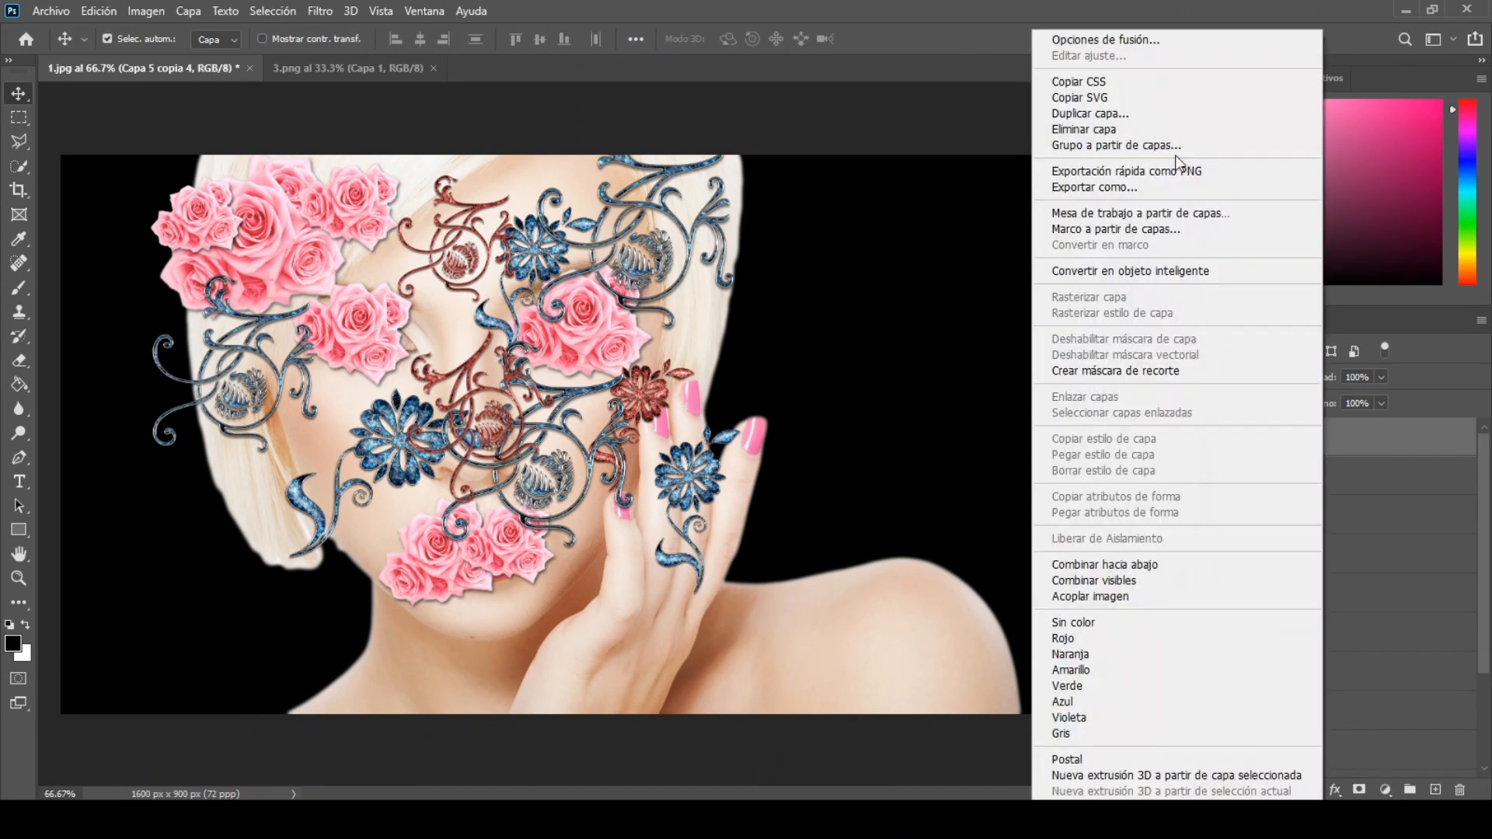
click(1169, 113)
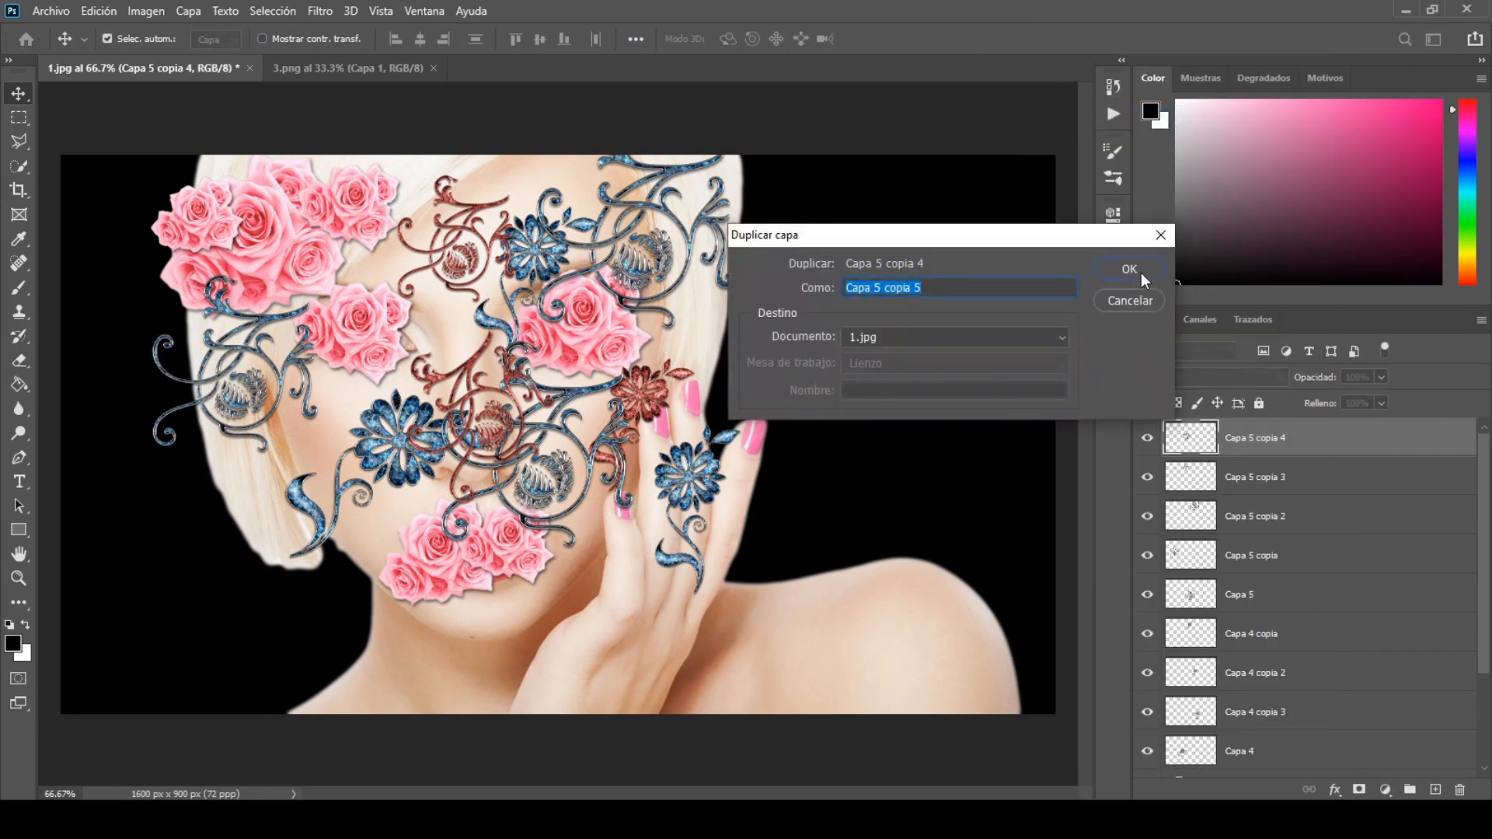
click(1140, 273)
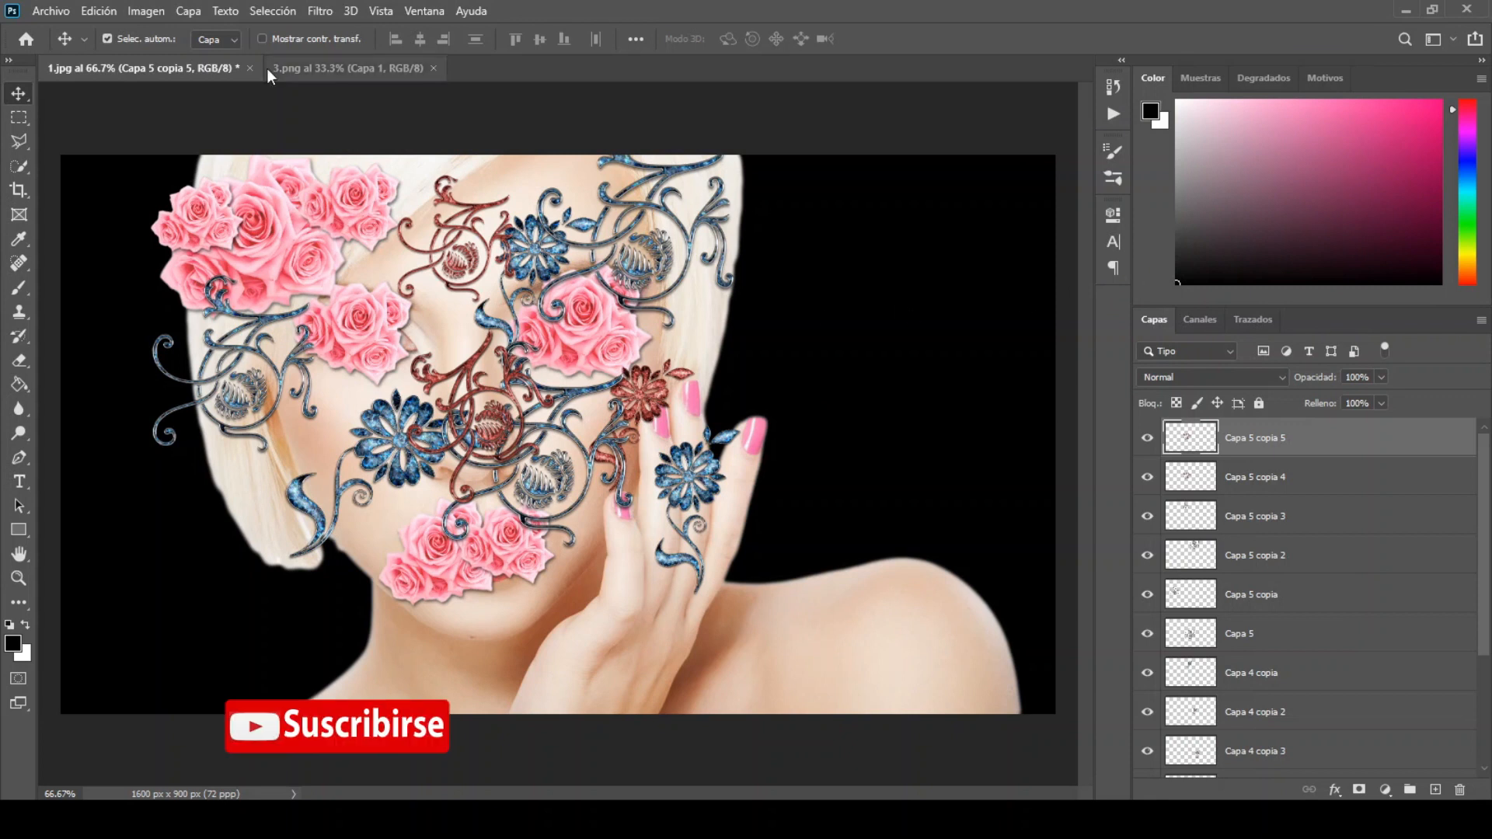
click(146, 11)
mouse_move(162, 70)
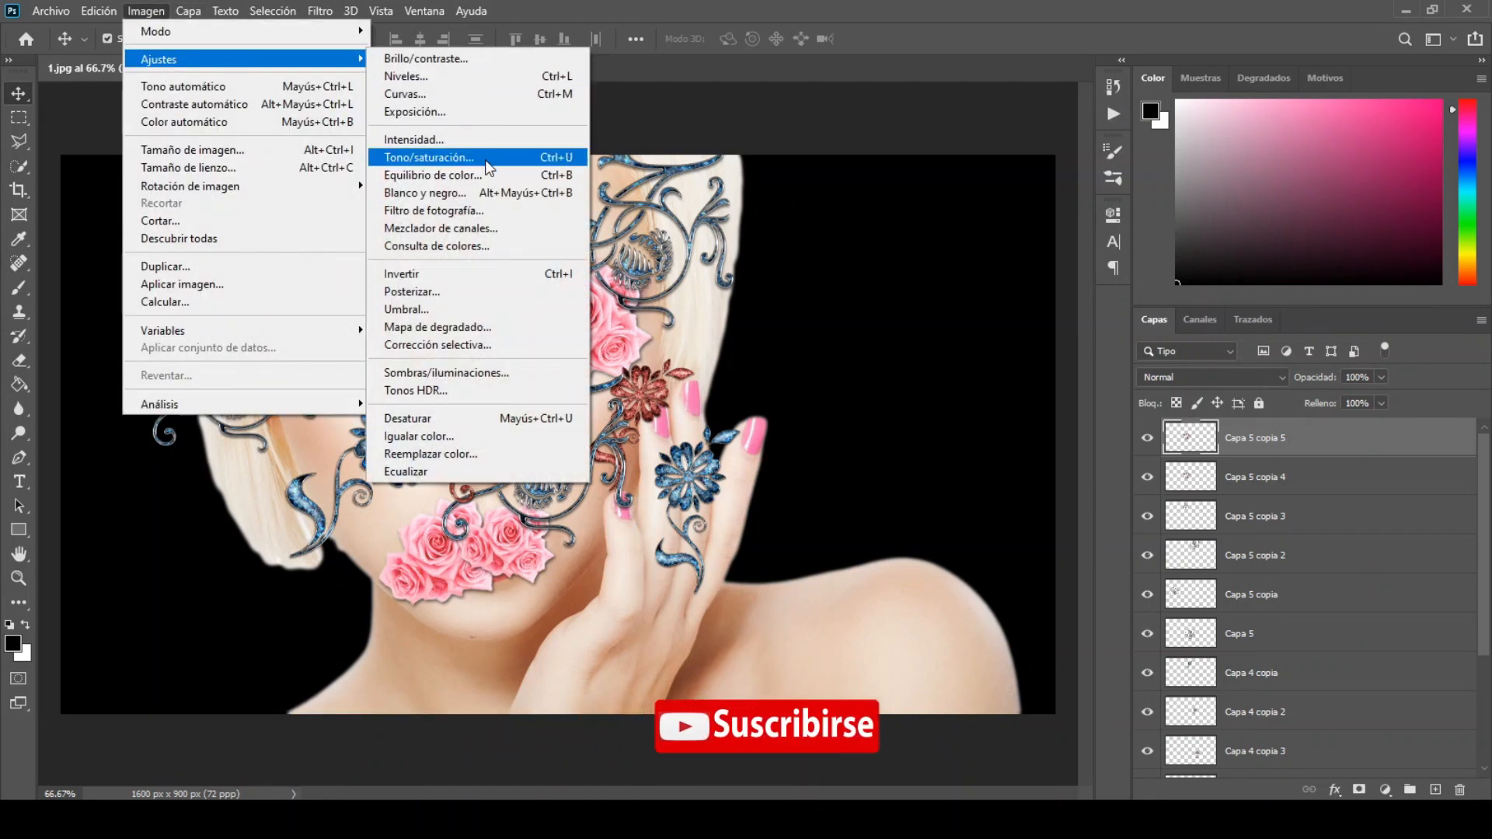
click(485, 160)
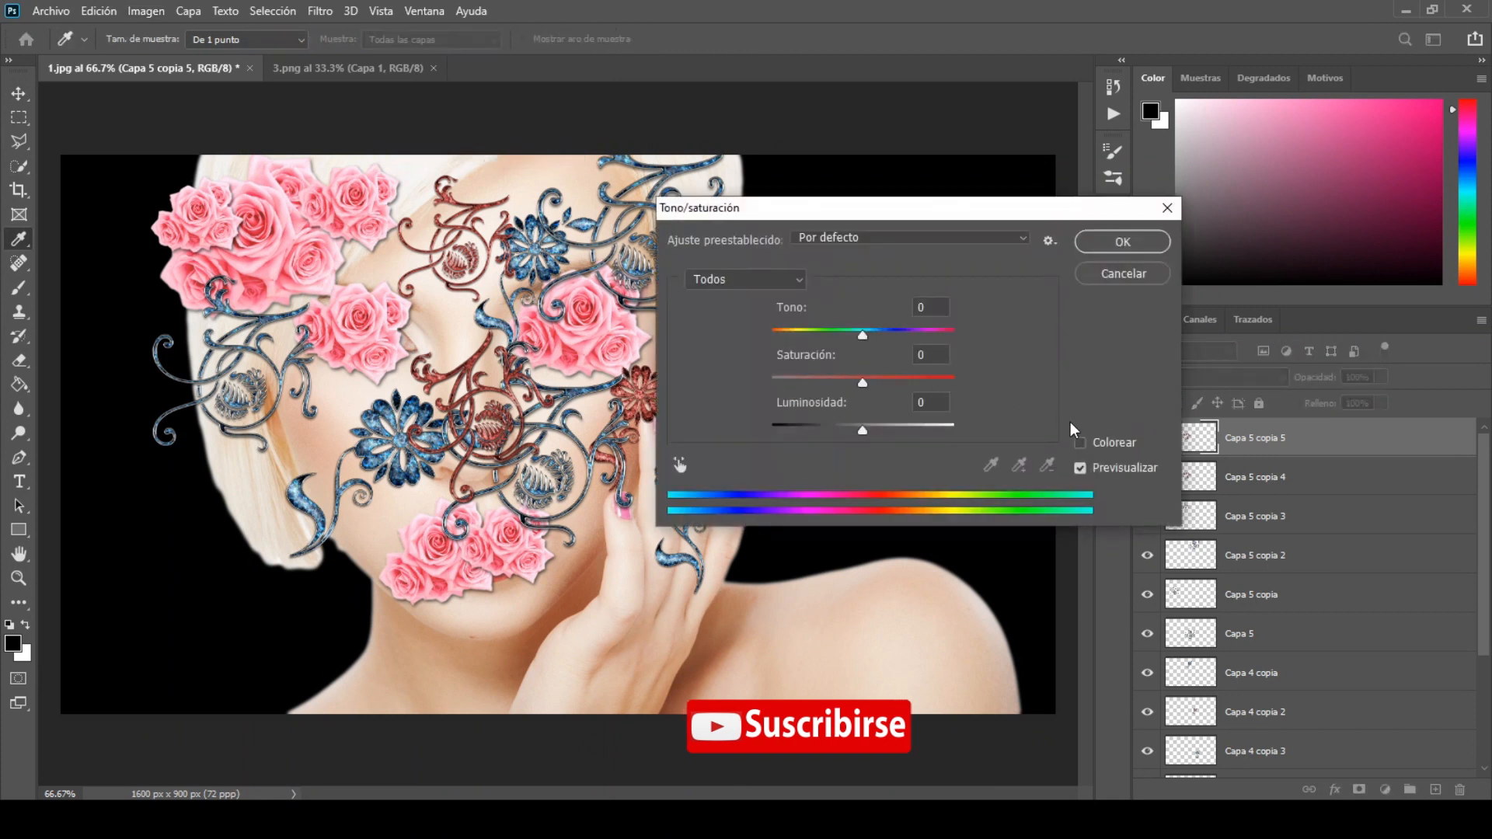
click(1080, 444)
drag(941, 341, 845, 385)
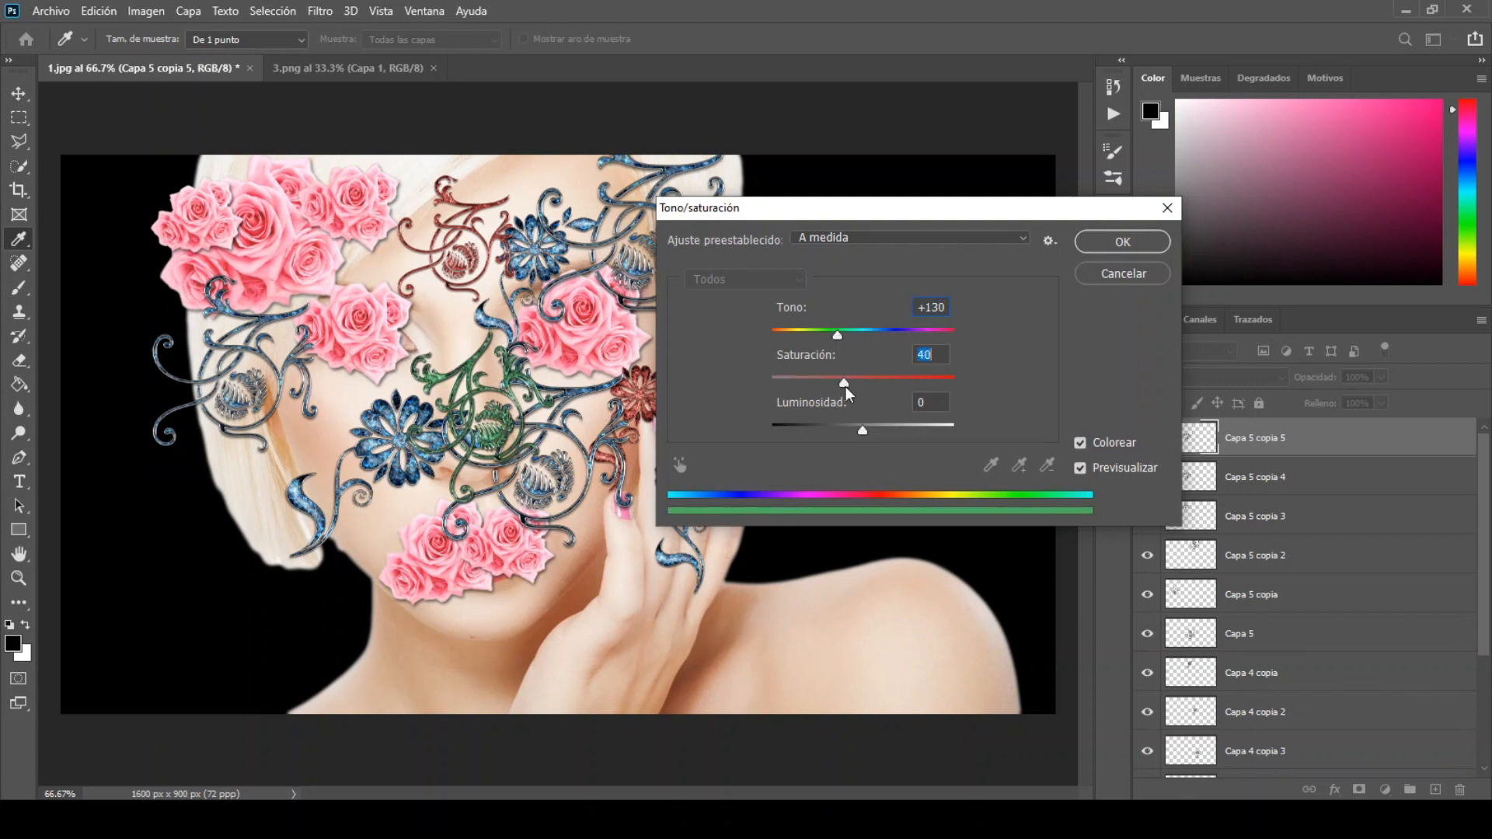
click(1101, 244)
key(v)
- Scale the green swirl to about 121% and place it over the cheek and hair ends below the blue swirl
click(98, 11)
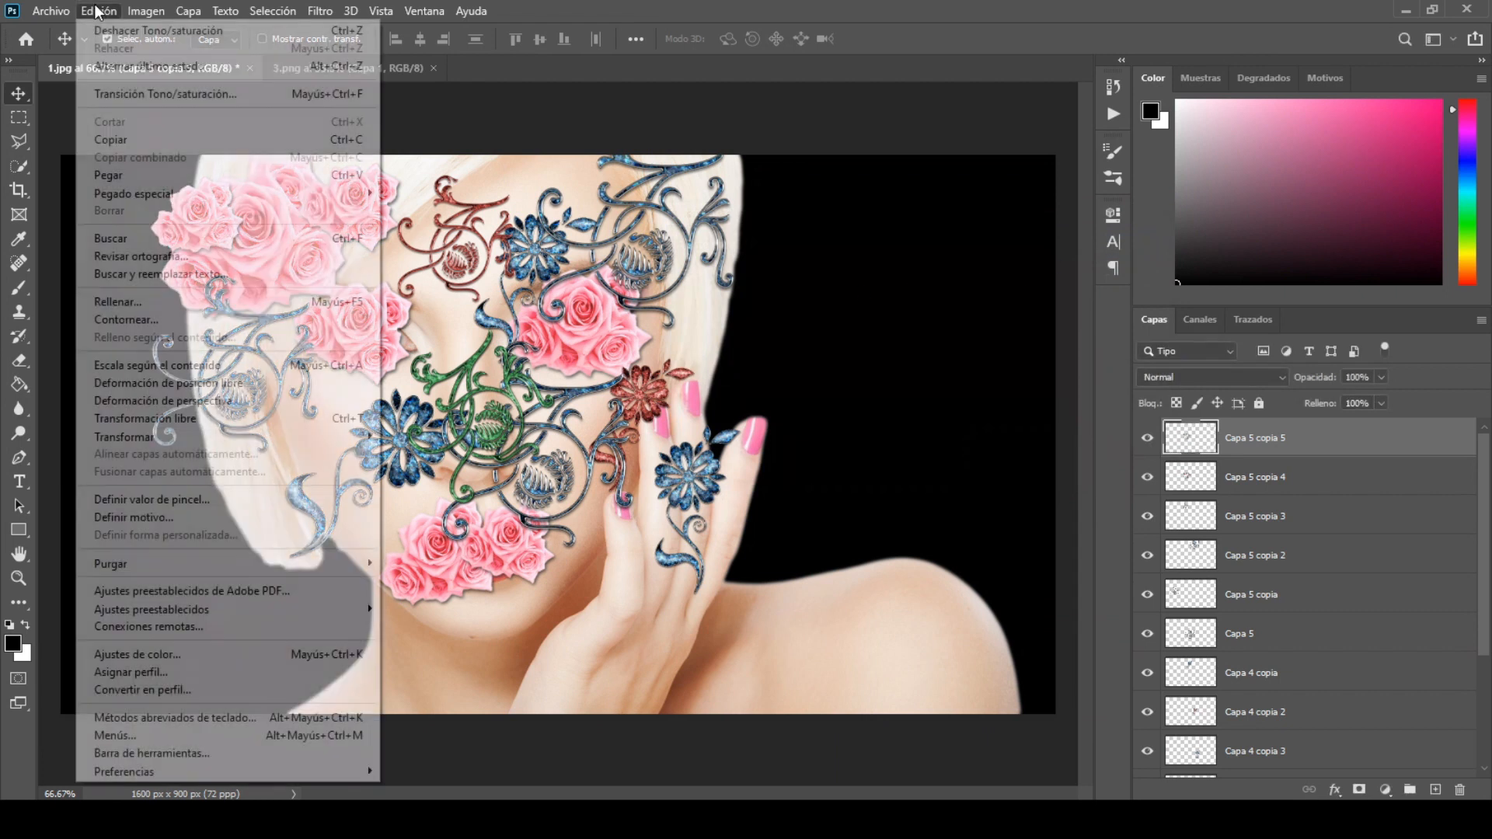
click(146, 418)
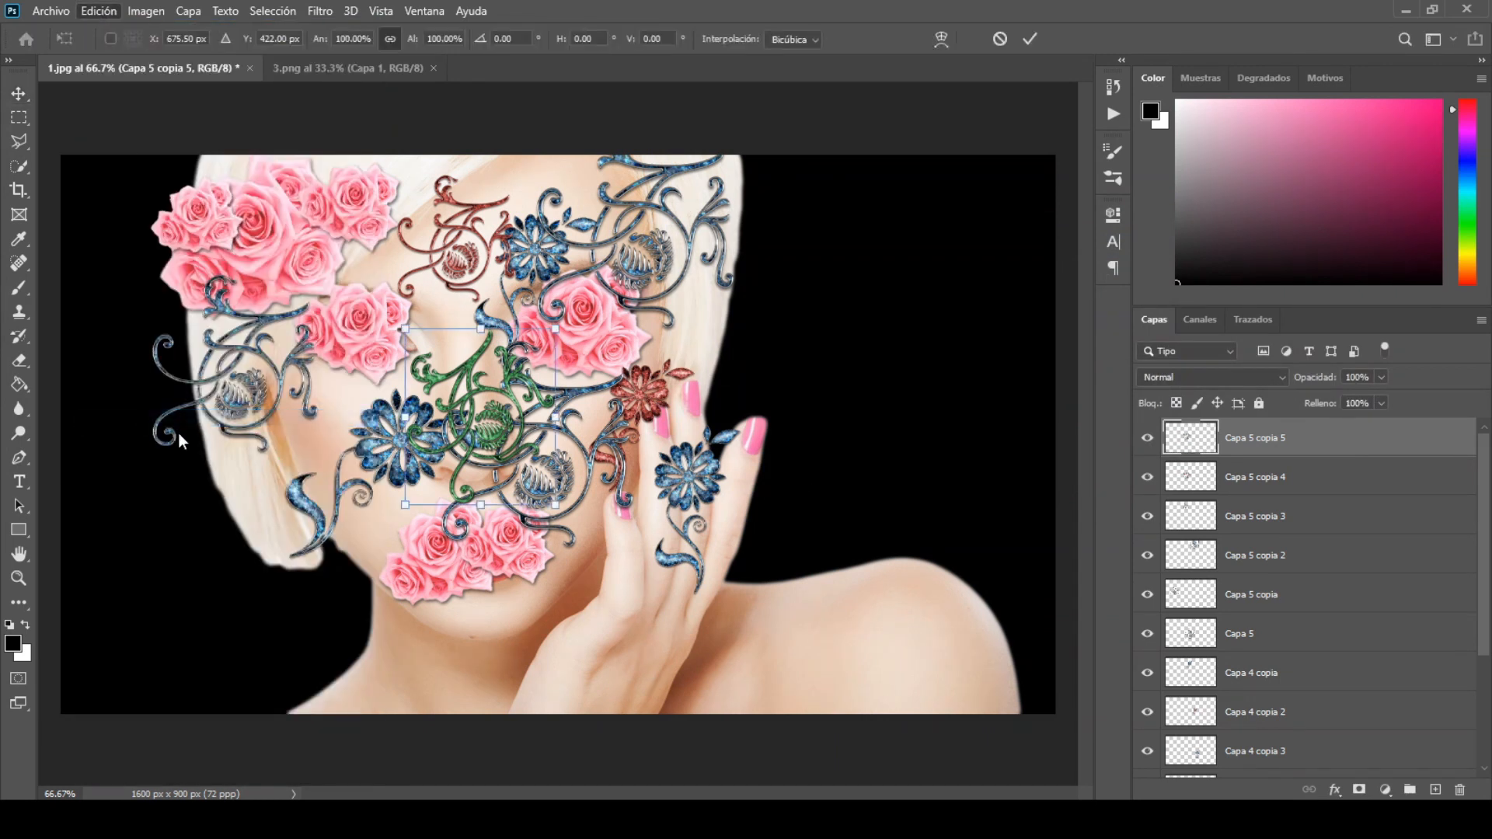
drag(467, 429, 312, 487)
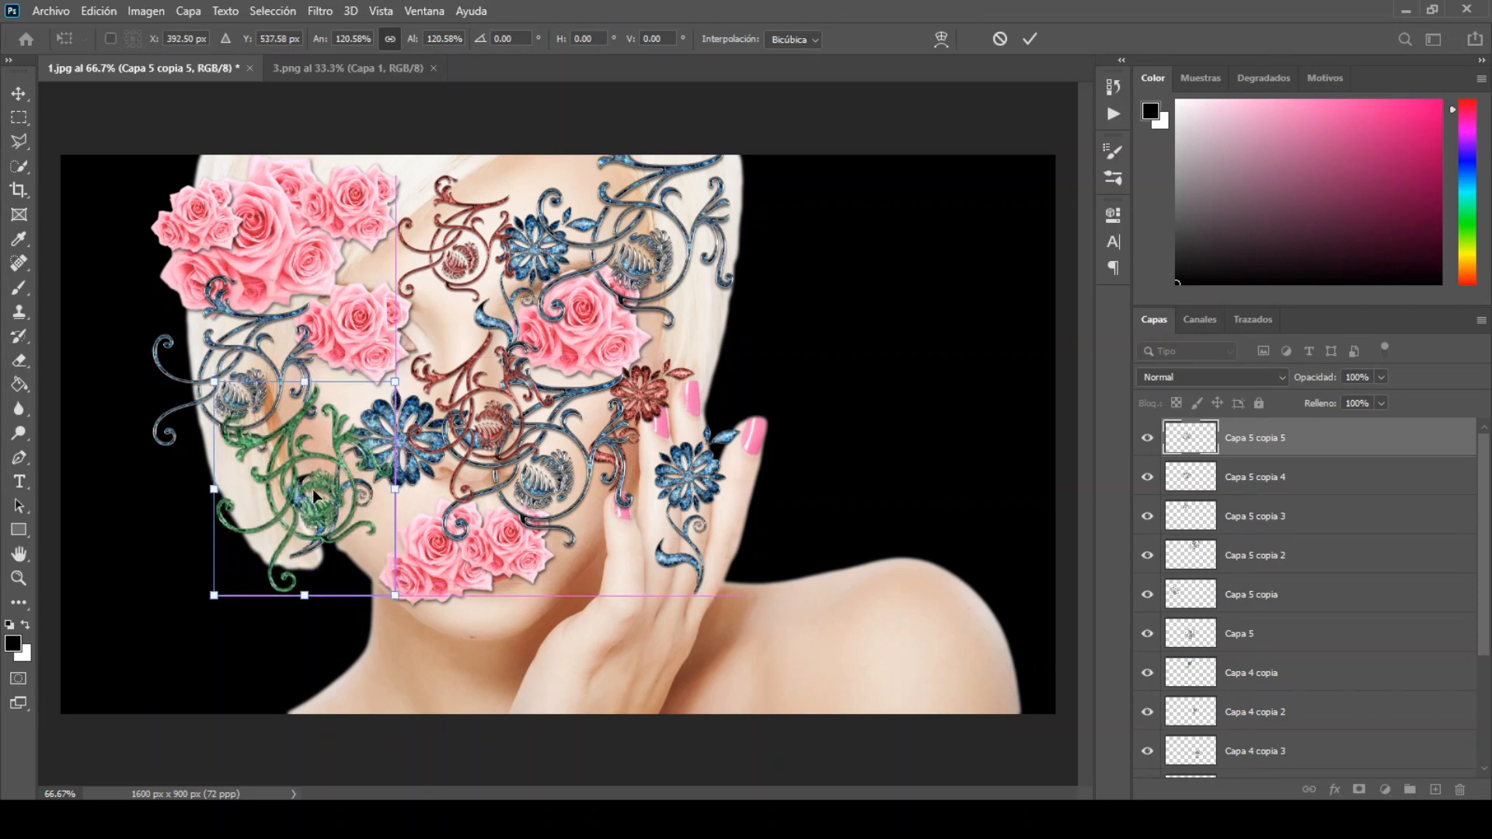
click(1028, 41)
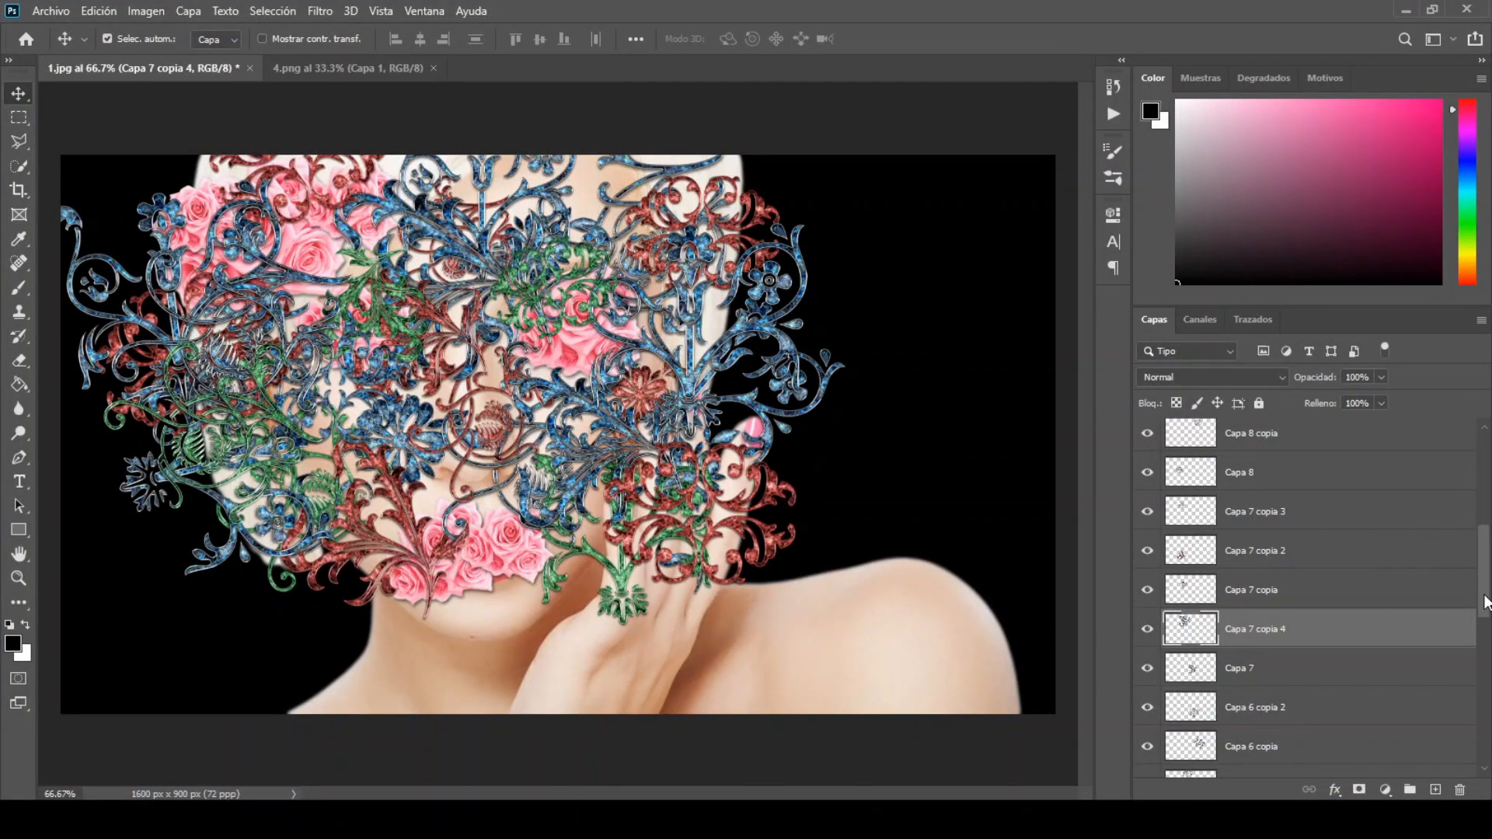
- Group all ornament layers from Capa 9 copia down to Capa 4
scroll(1486, 602, up, 5)
click(1404, 445)
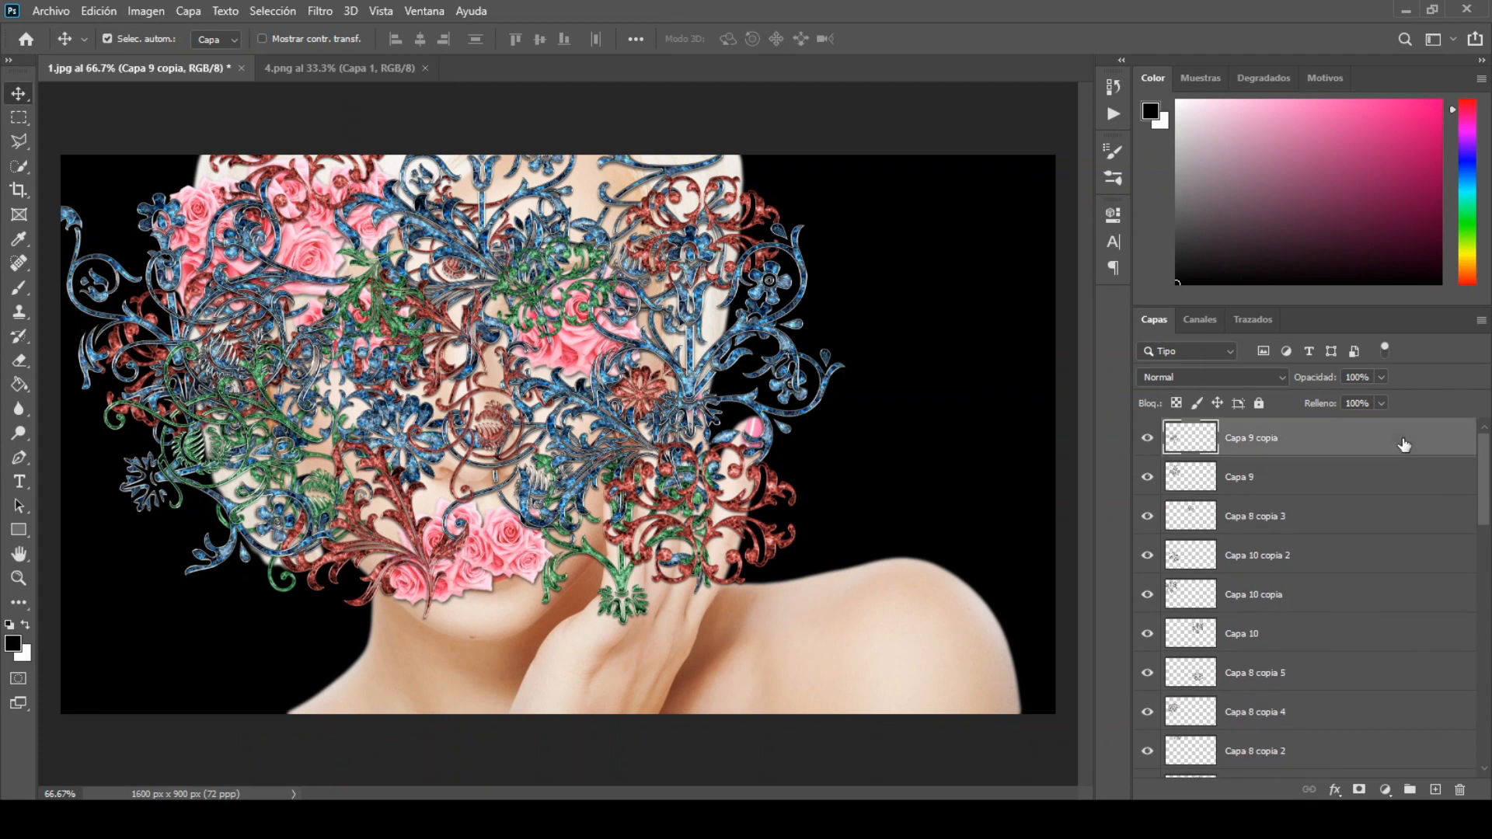
drag(1484, 481, 1484, 719)
shift+click(1363, 709)
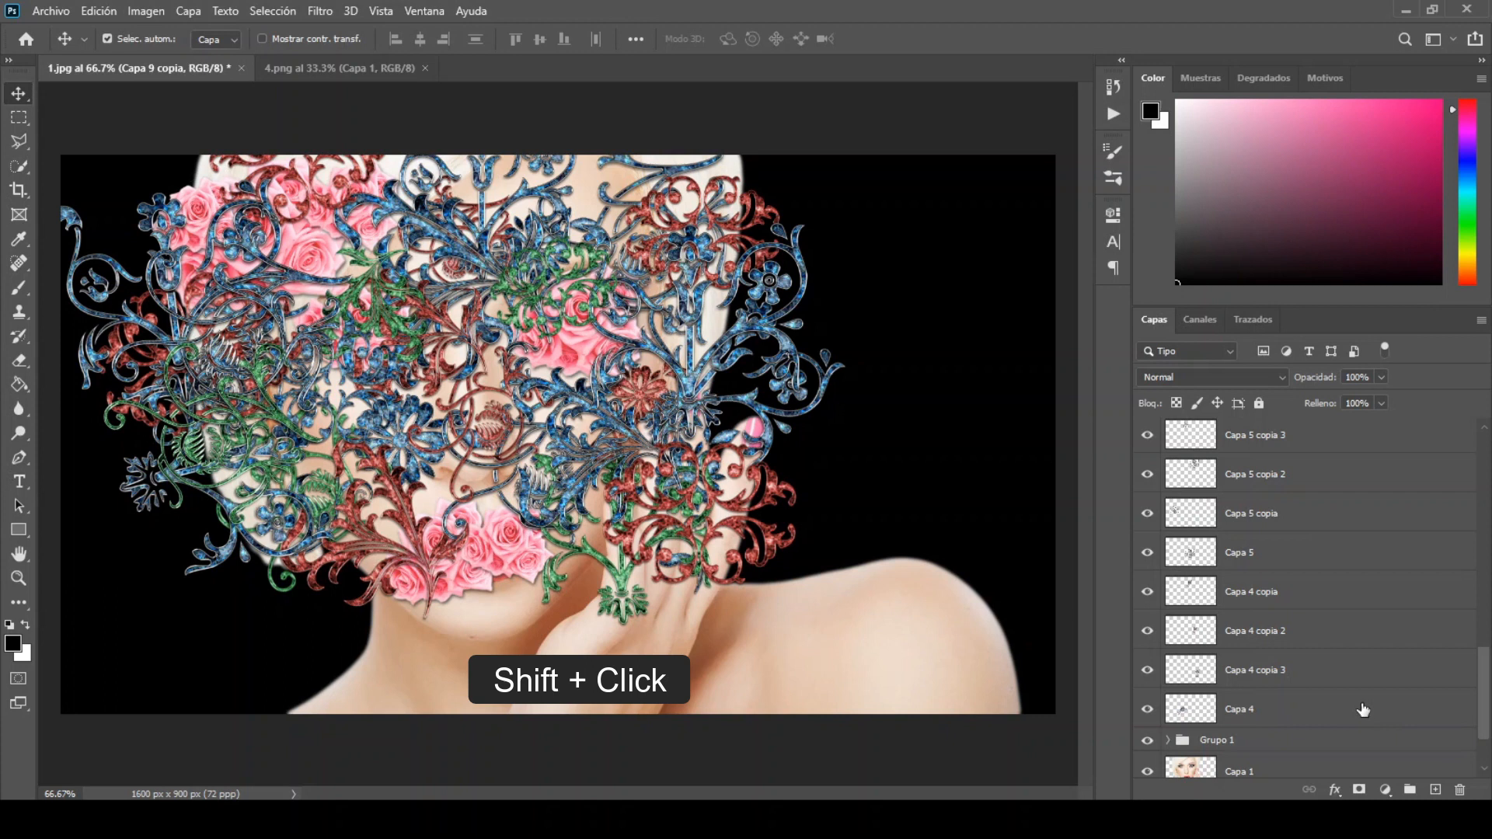
key(ctrl+g)
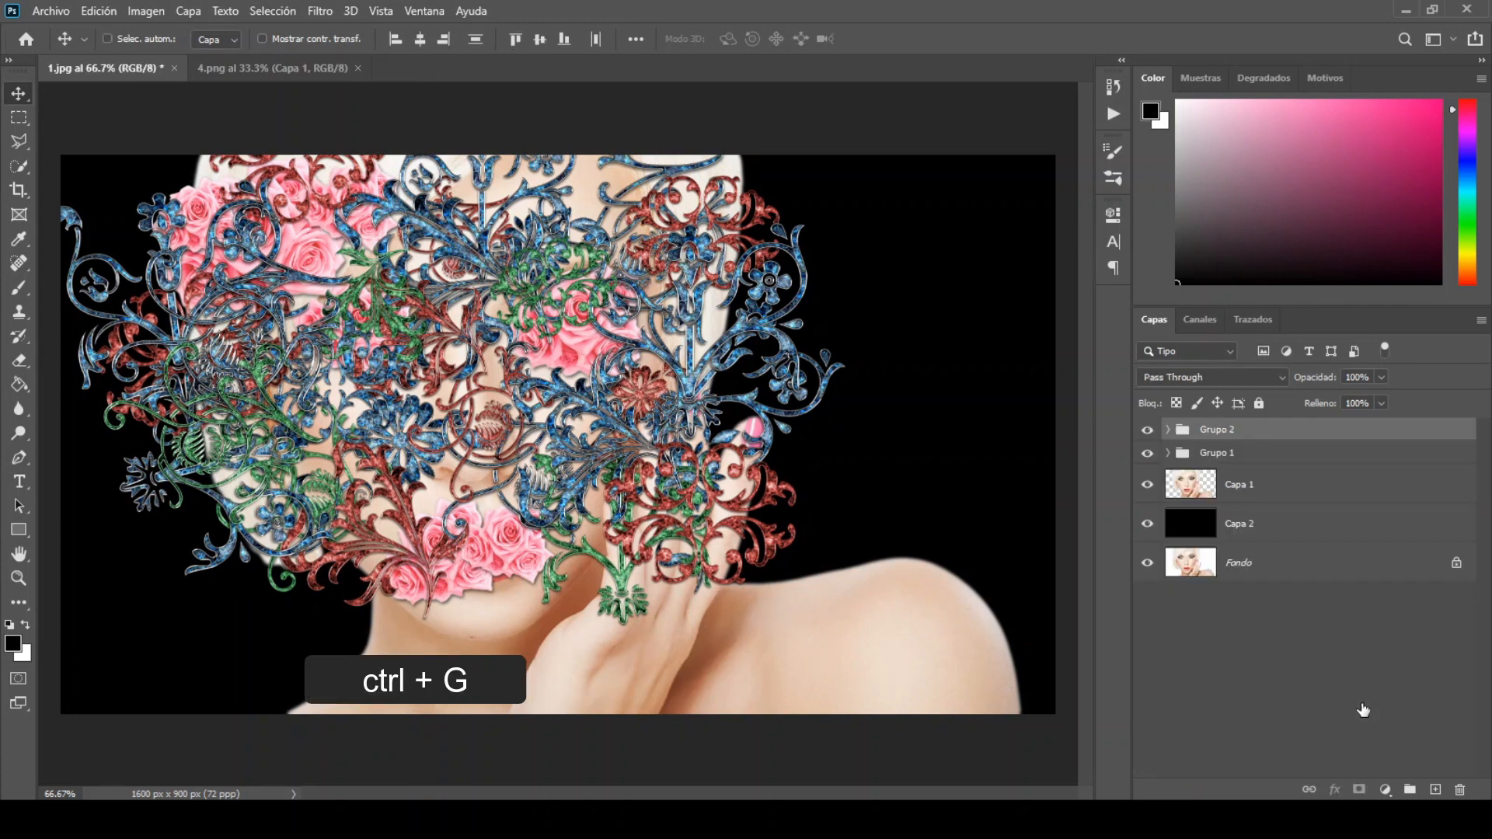
- Duplicate Grupo 2, scale the copy to about 65% and place it over the shoulder
right_click(1279, 434)
click(1154, 134)
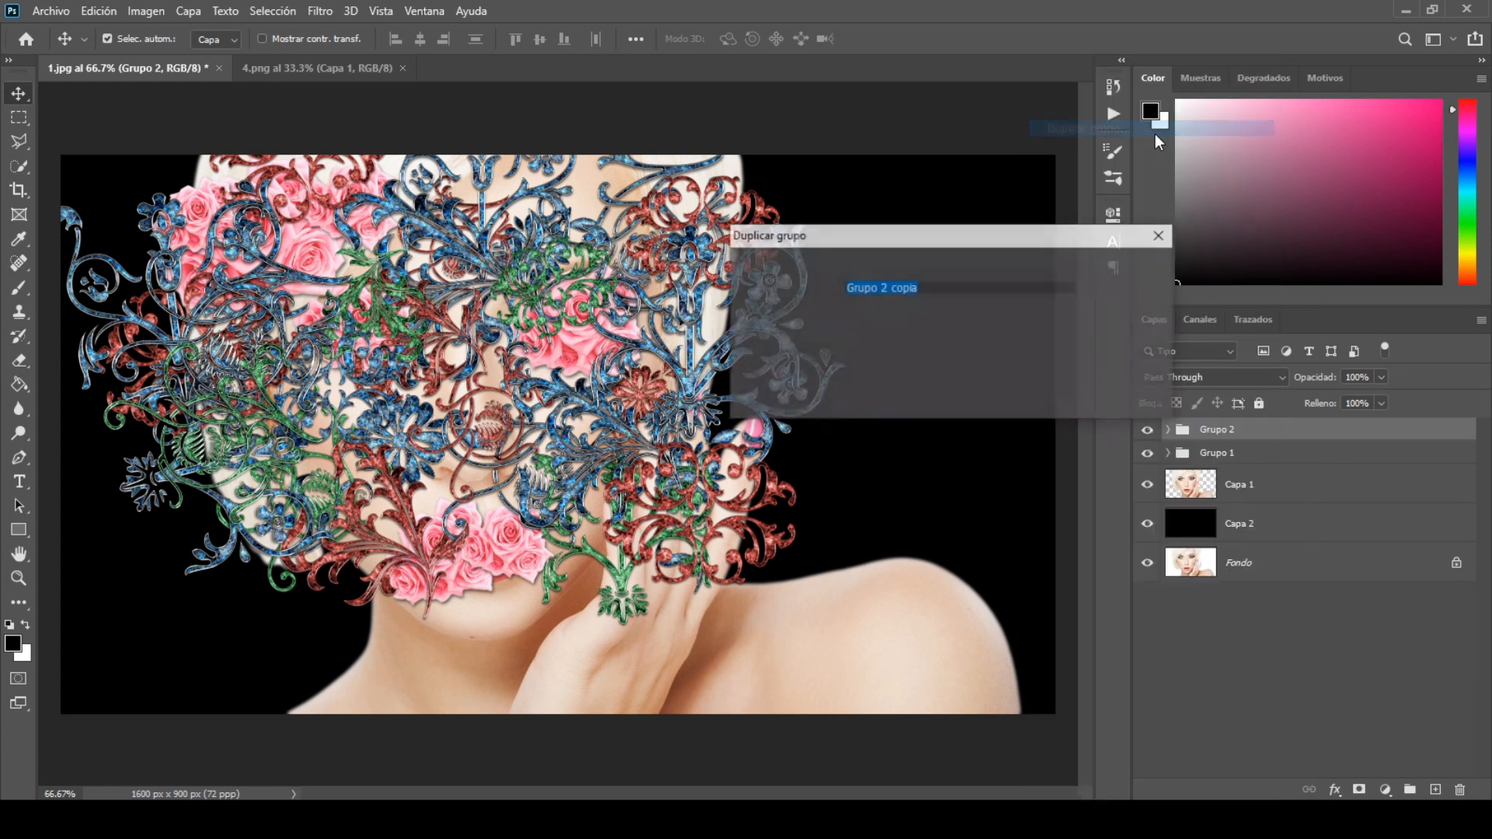
click(1135, 272)
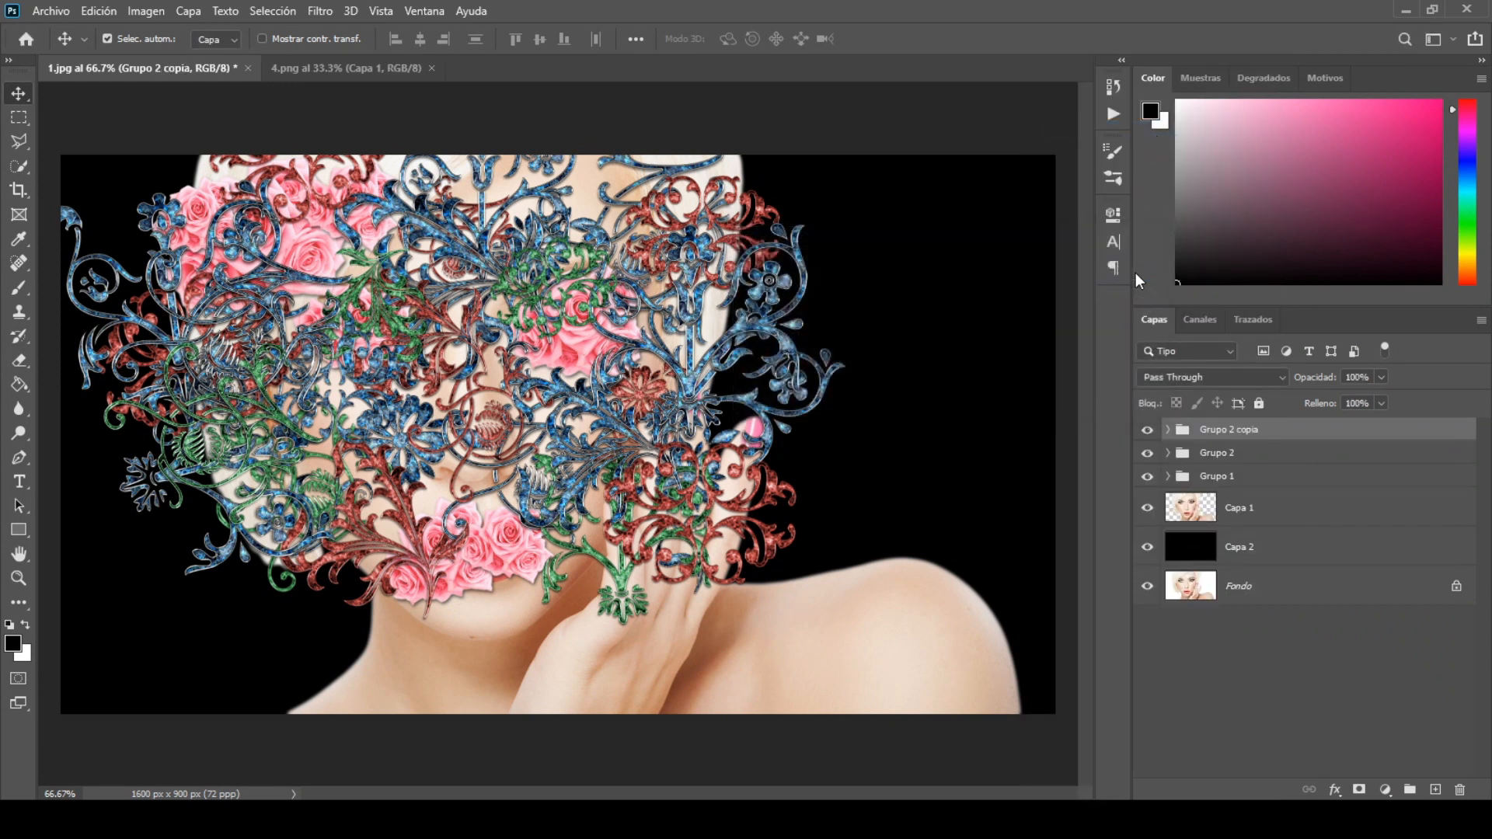
click(99, 11)
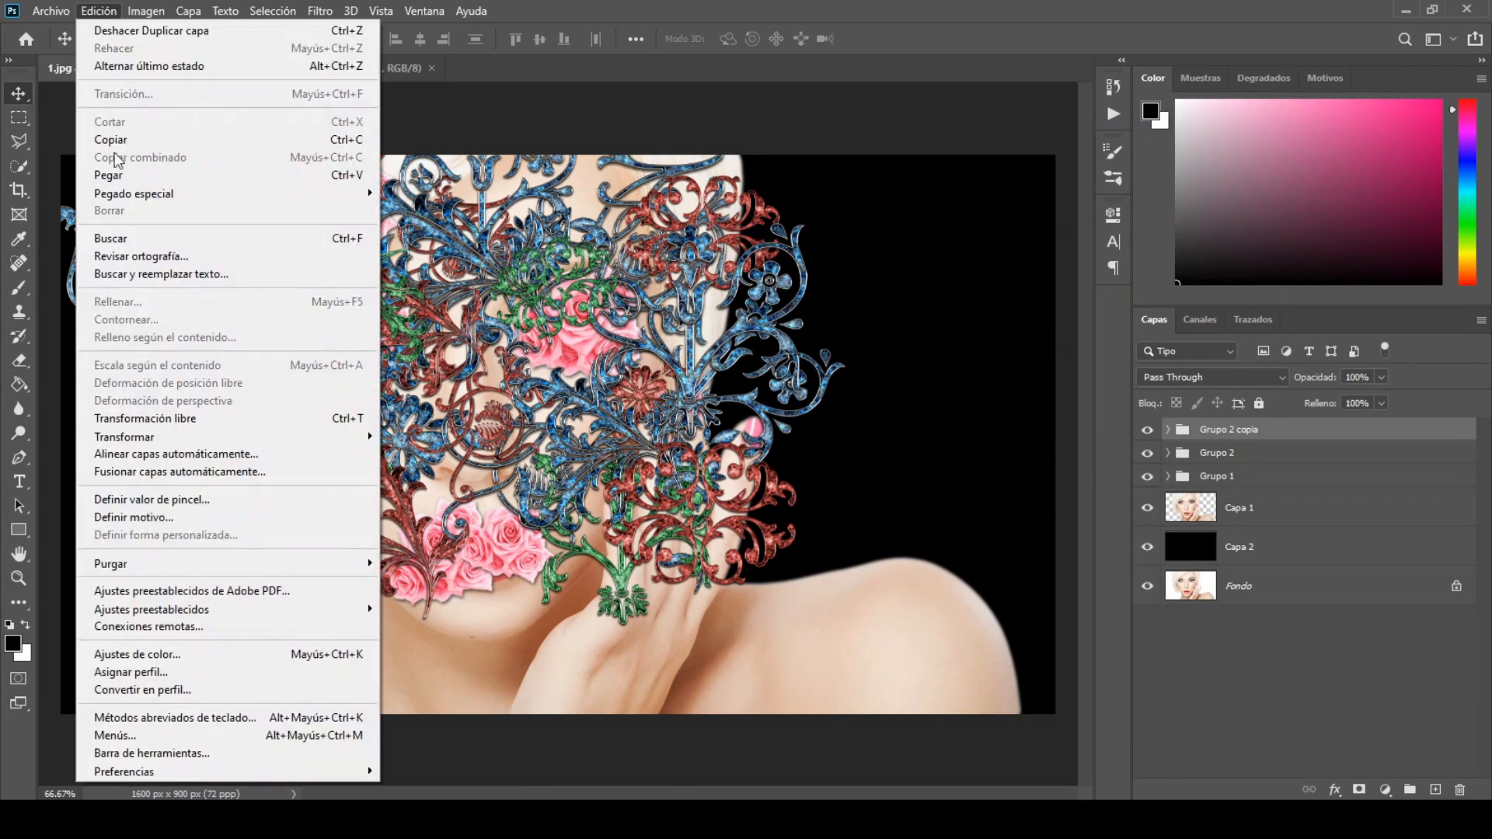
click(146, 420)
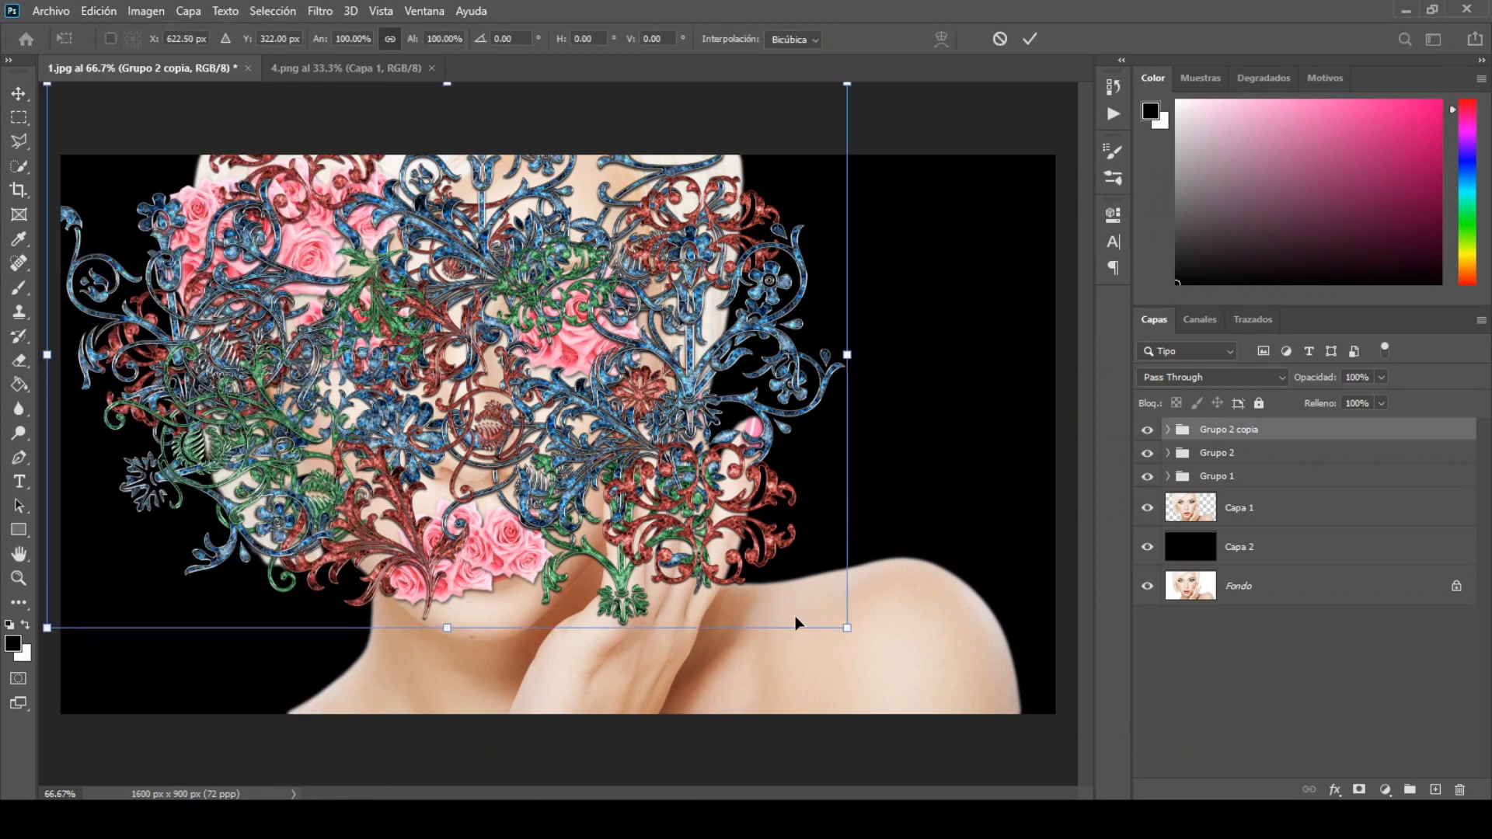
drag(850, 630, 710, 542)
drag(588, 489, 867, 746)
click(1031, 38)
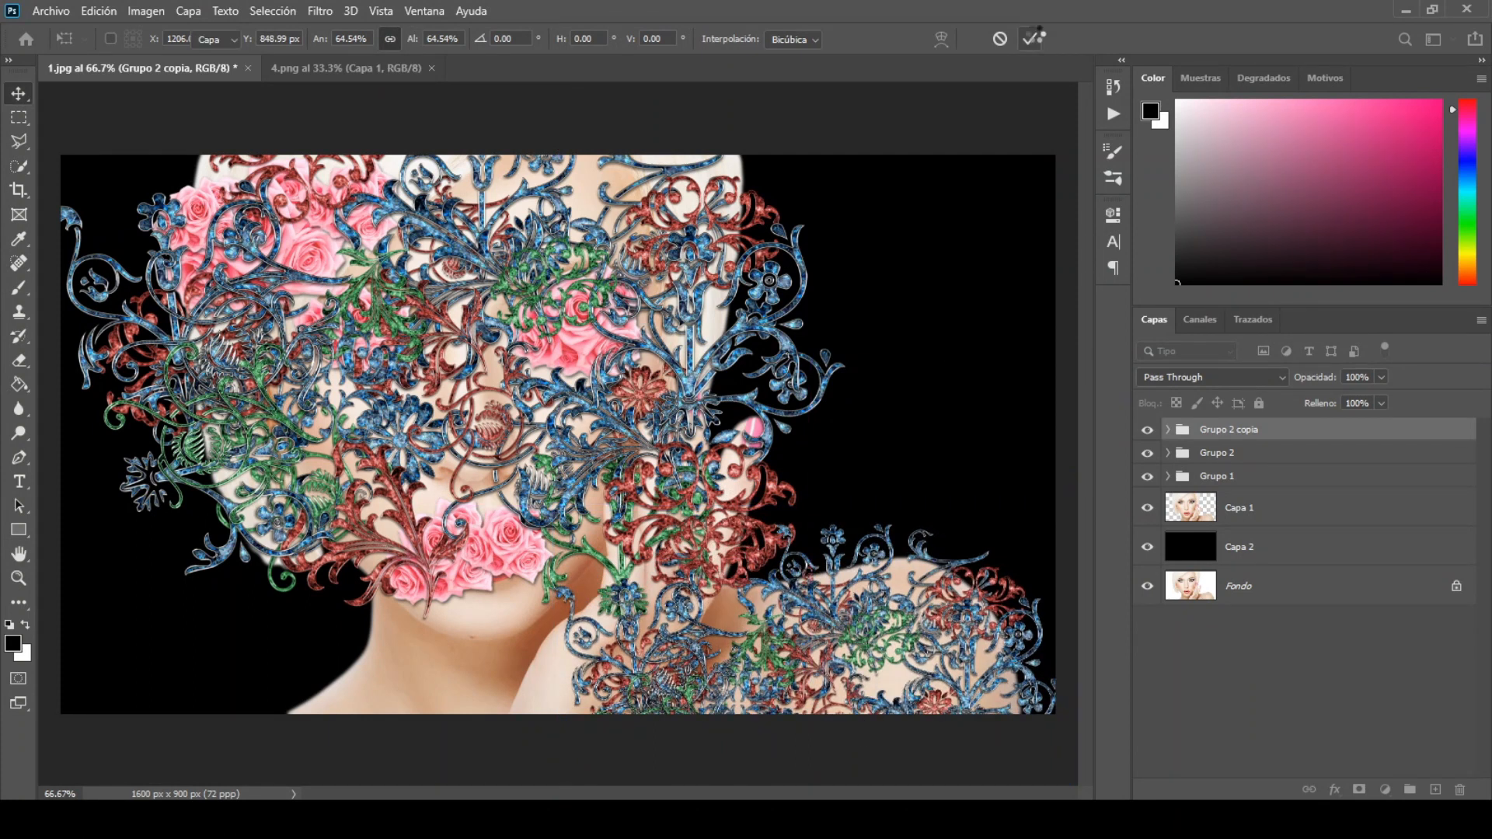
- Duplicate Grupo 2 again and transform the copy to cover the neck below the roses on the mouth
right_click(1293, 455)
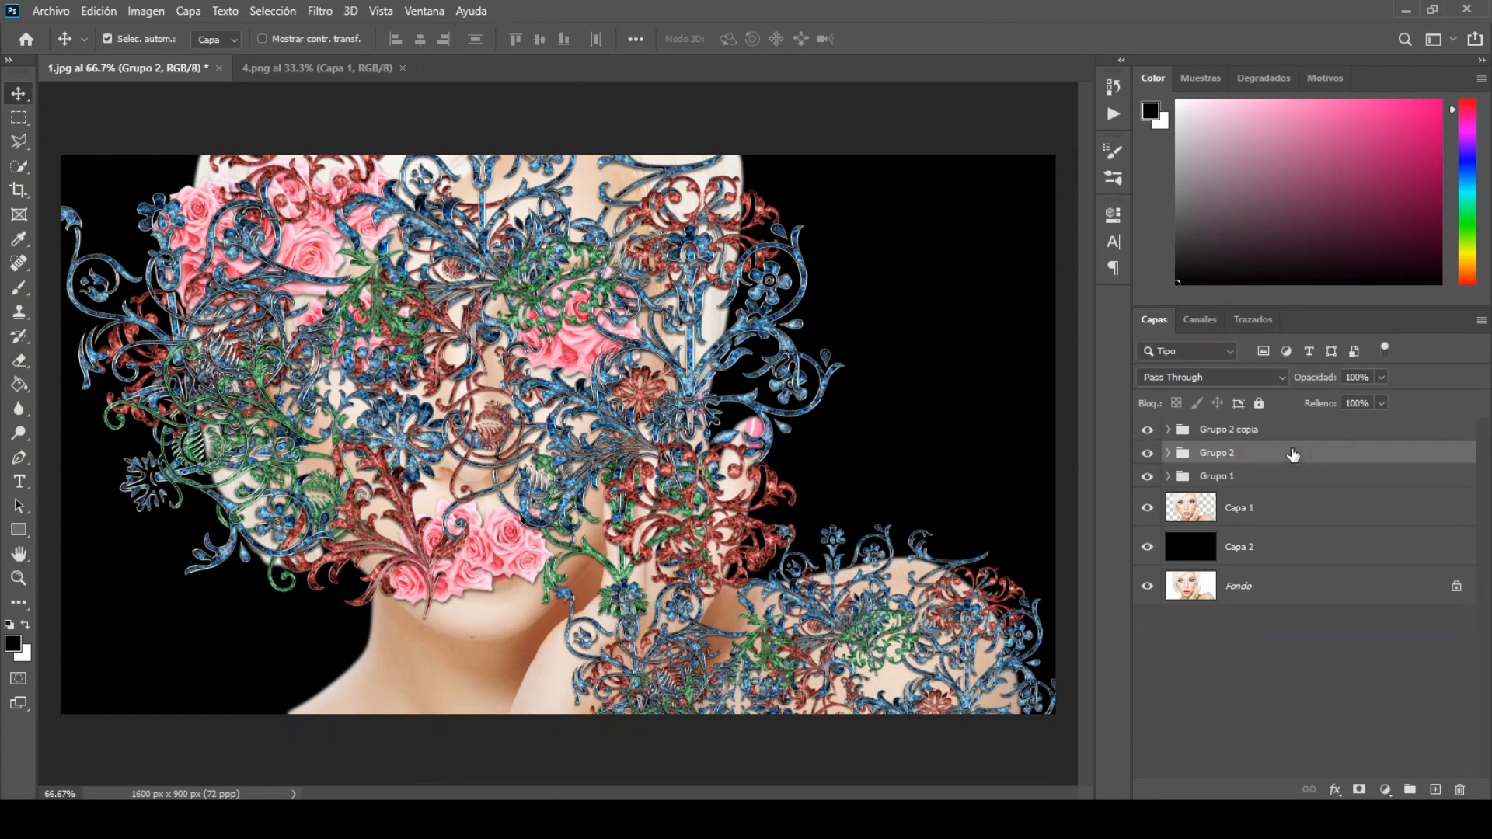
click(1137, 129)
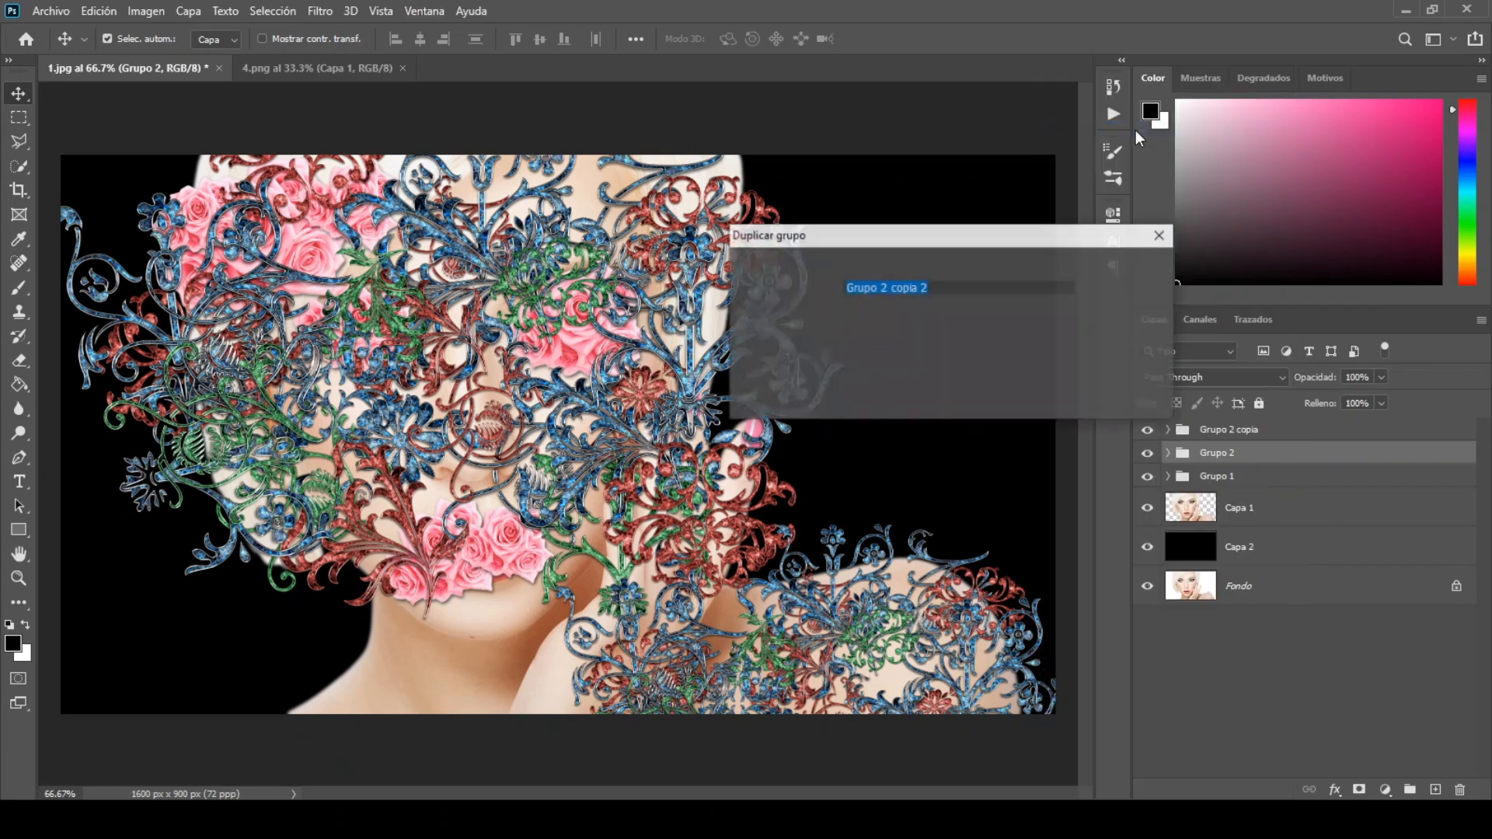
click(1113, 267)
key(ctrl+j)
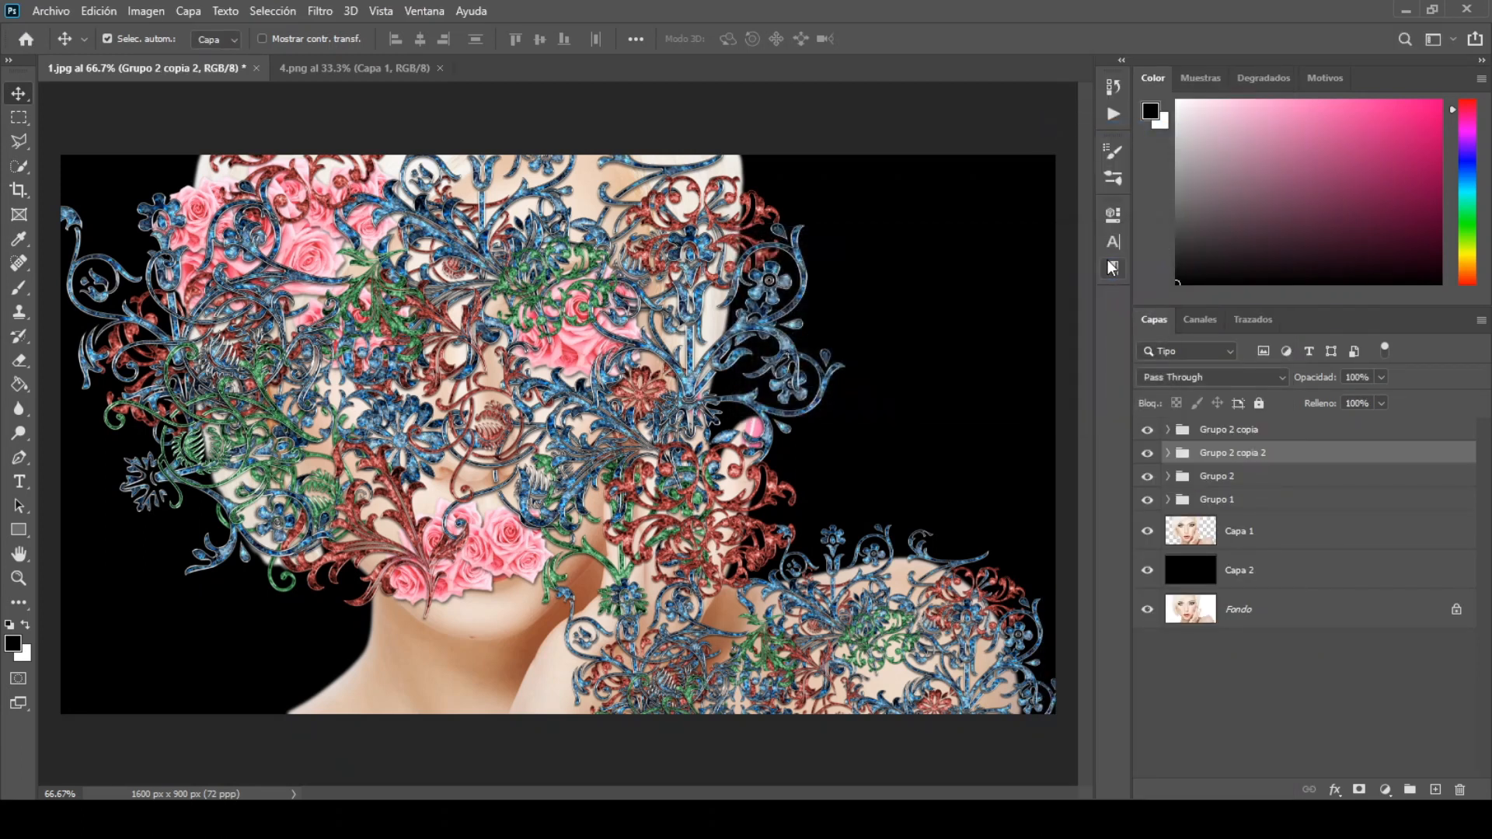
click(99, 11)
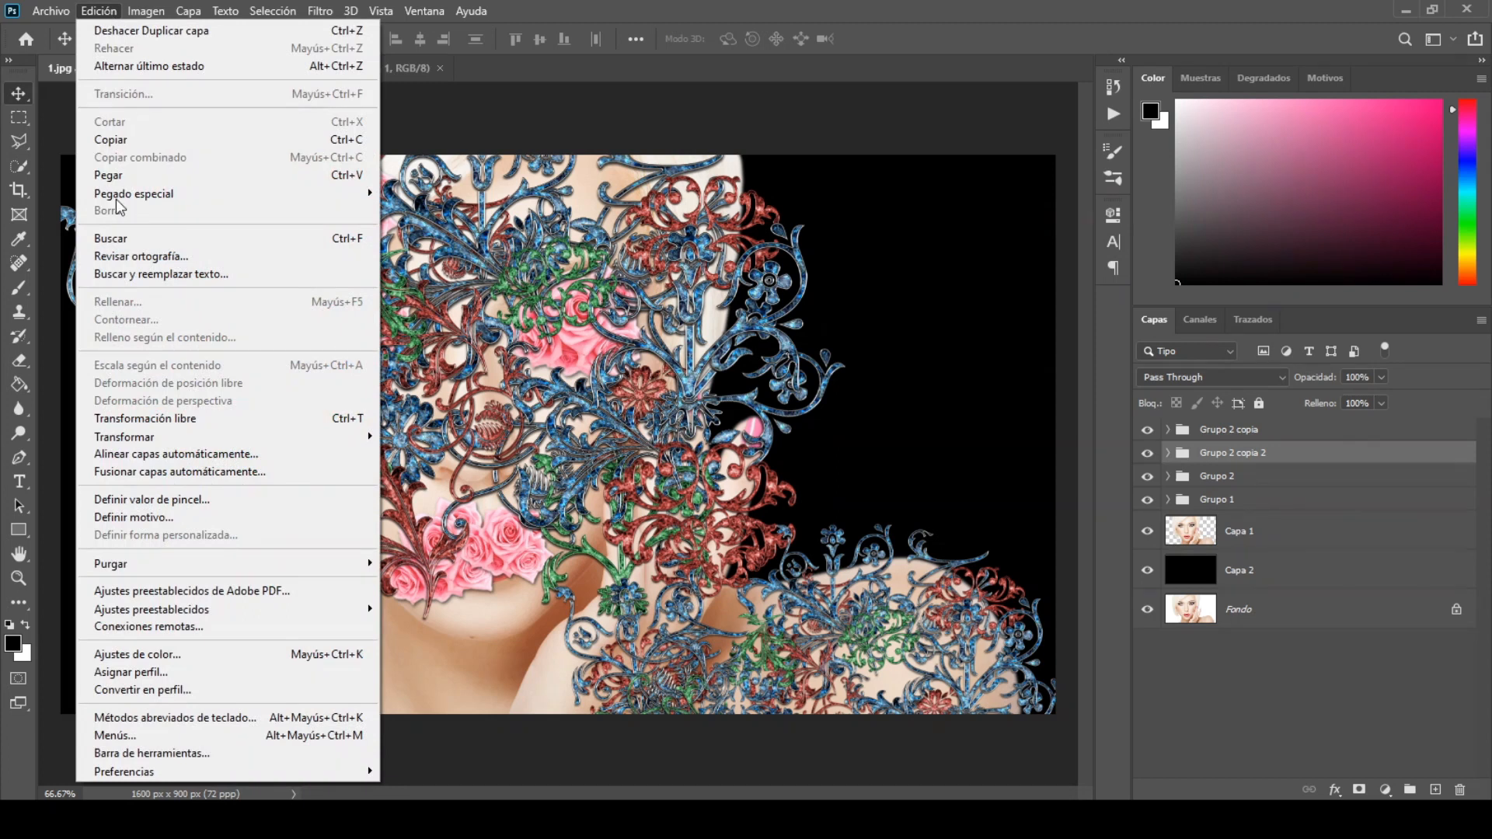
click(137, 418)
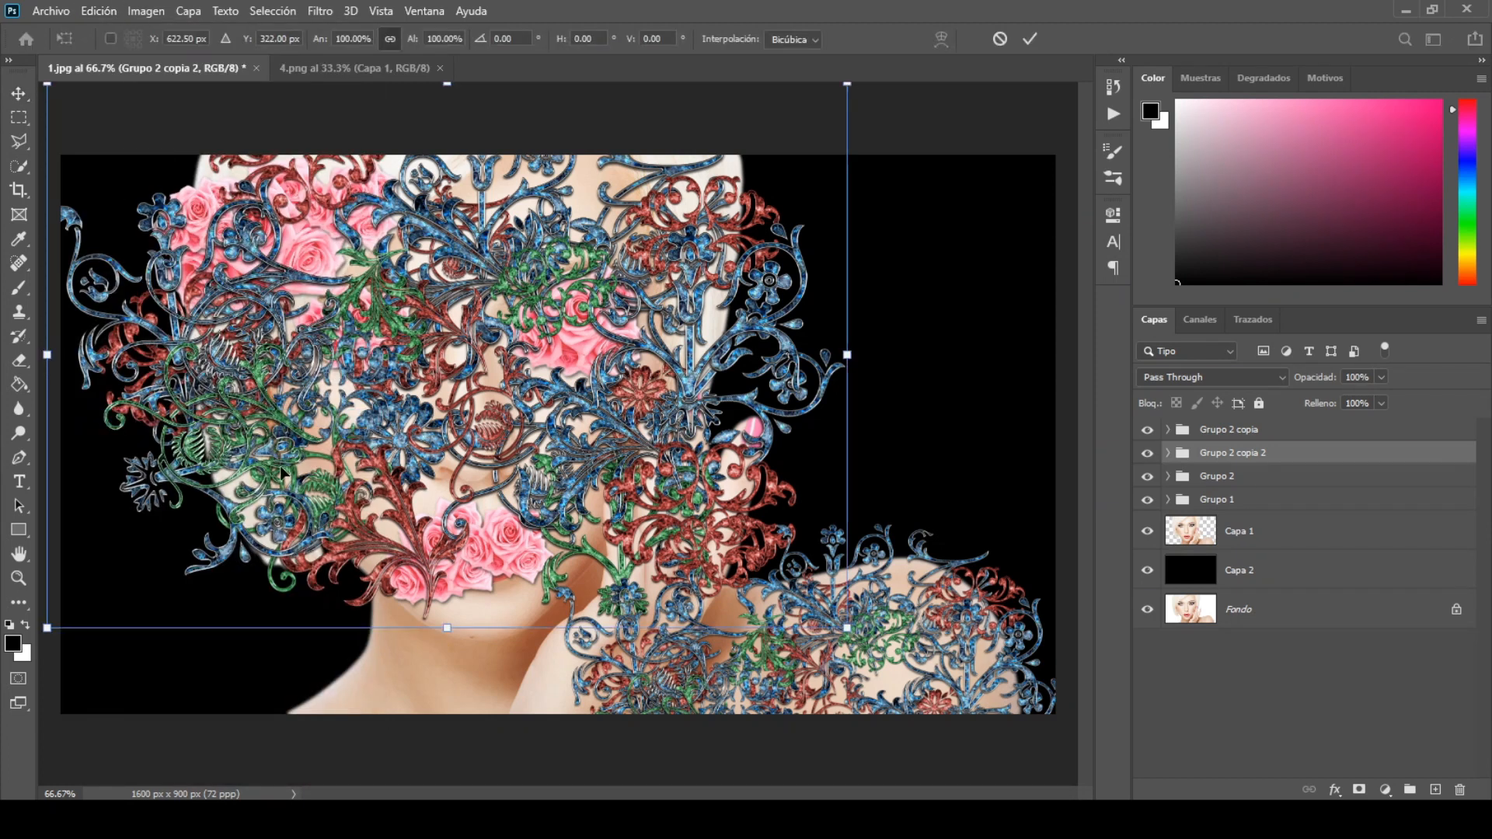
drag(597, 494, 632, 744)
drag(879, 334, 750, 484)
drag(537, 521, 611, 648)
drag(898, 542, 961, 693)
drag(466, 587, 501, 604)
click(1028, 40)
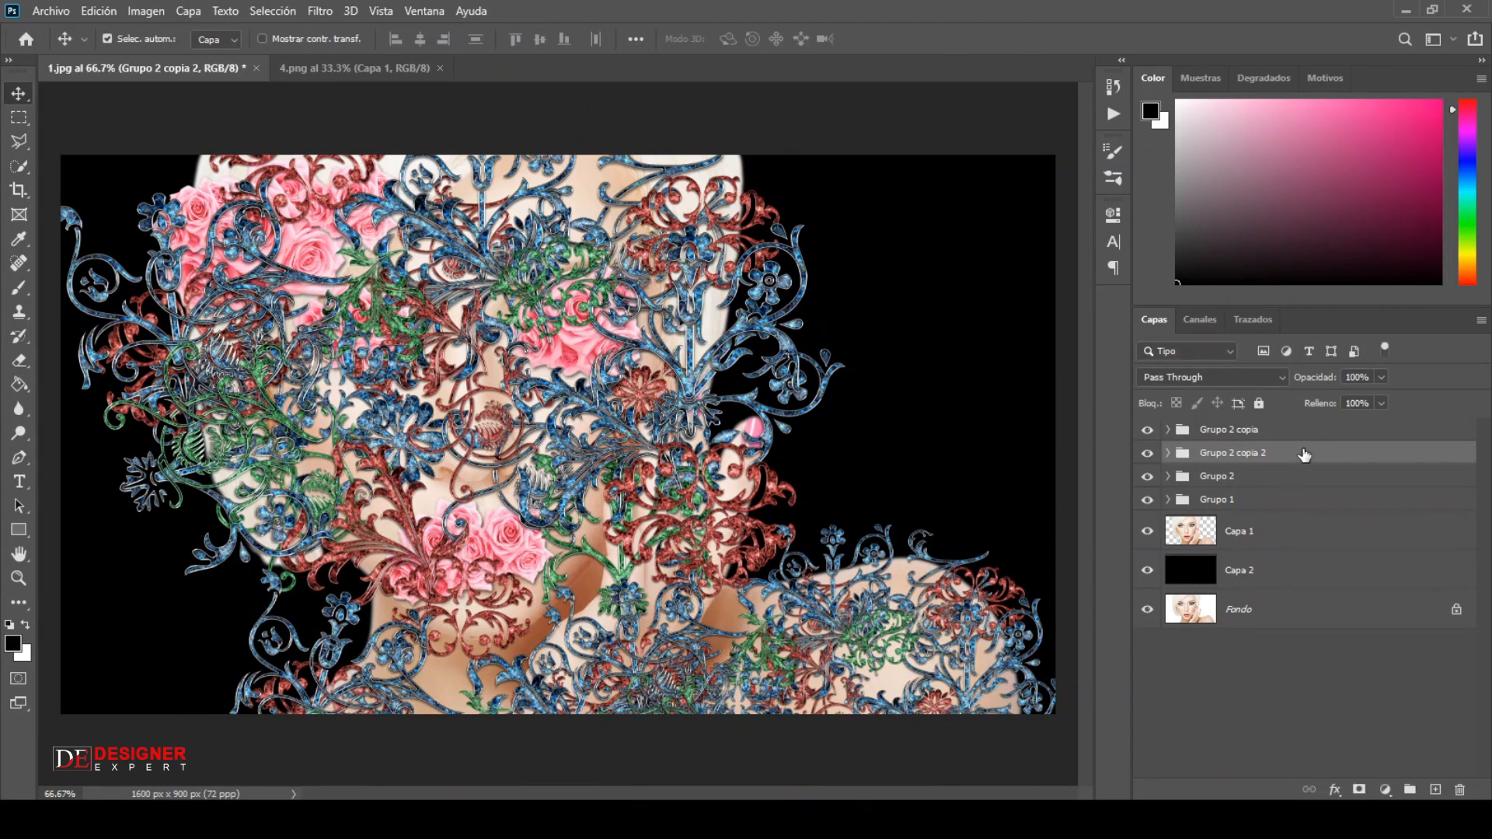
- Duplicate Grupo 2 copia 2, scale the new copy to about 65% and place it over the lower neck
right_click(1305, 455)
click(1157, 123)
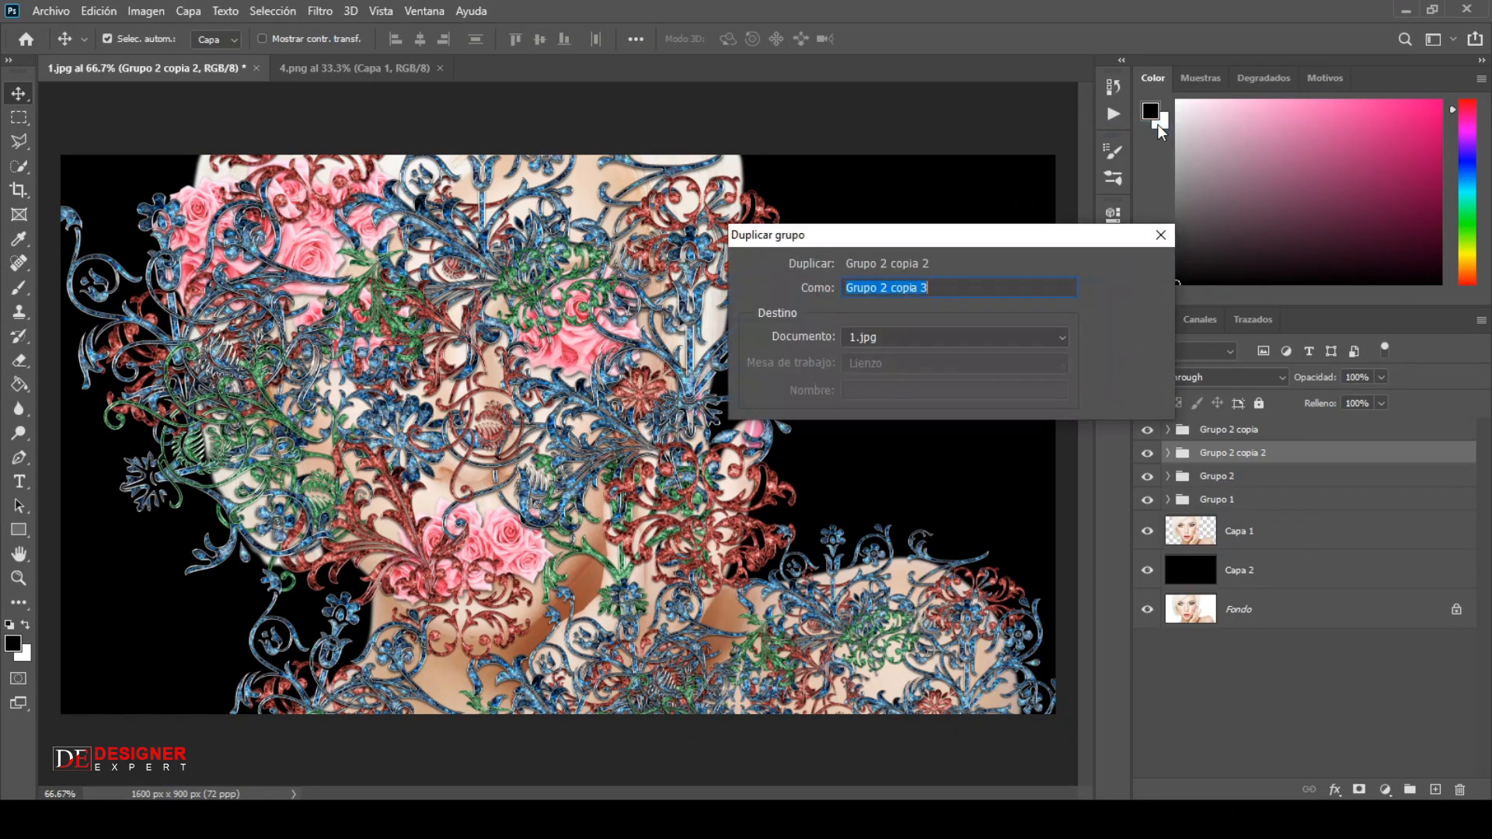
click(1112, 265)
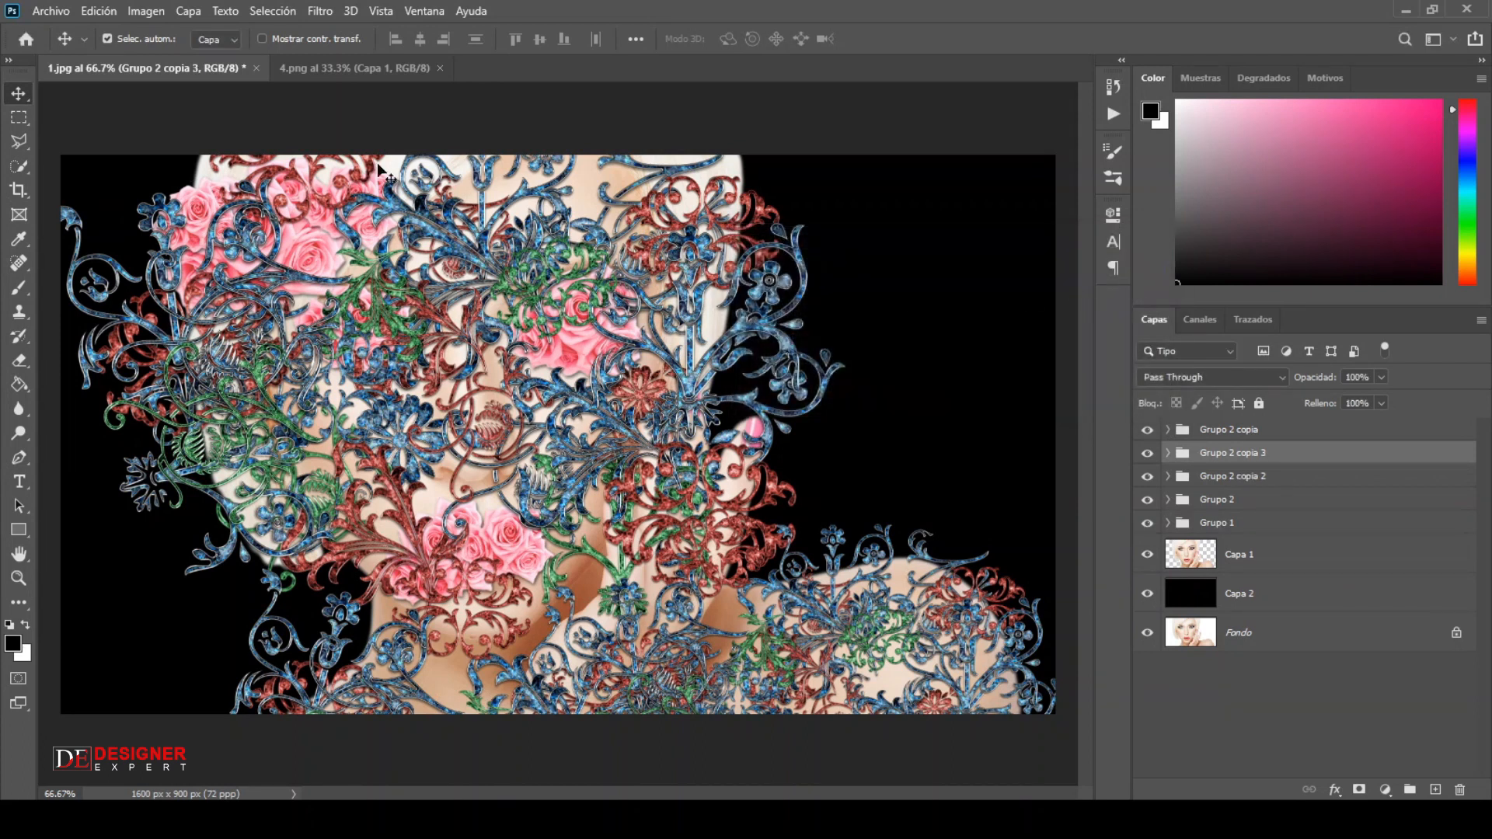
click(99, 11)
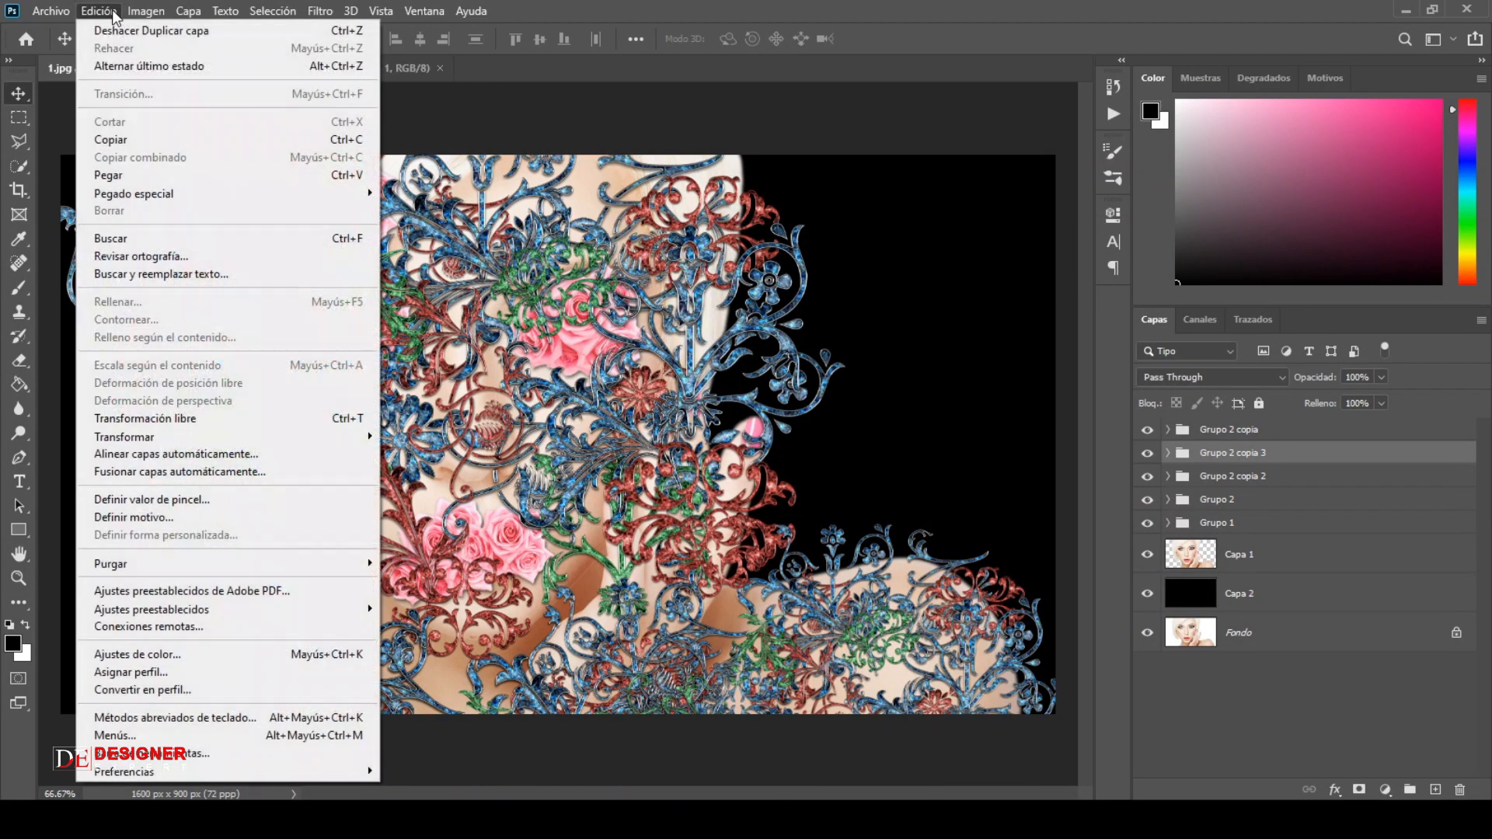
click(145, 418)
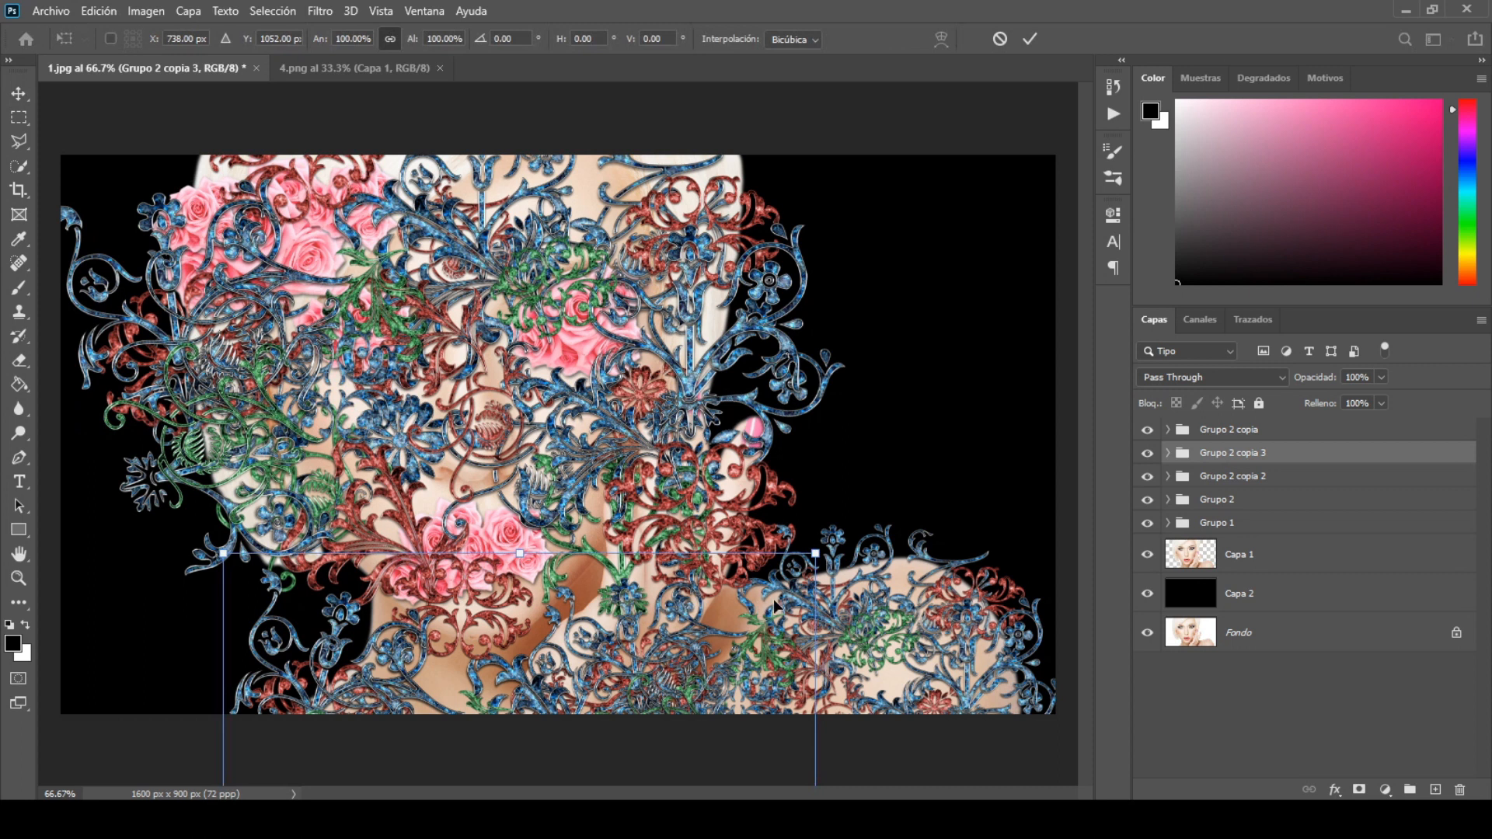
mouse_move(825, 548)
mouse_down()
mouse_move(645, 609)
mouse_move(859, 544)
mouse_move(815, 577)
mouse_up()
drag(694, 636, 634, 685)
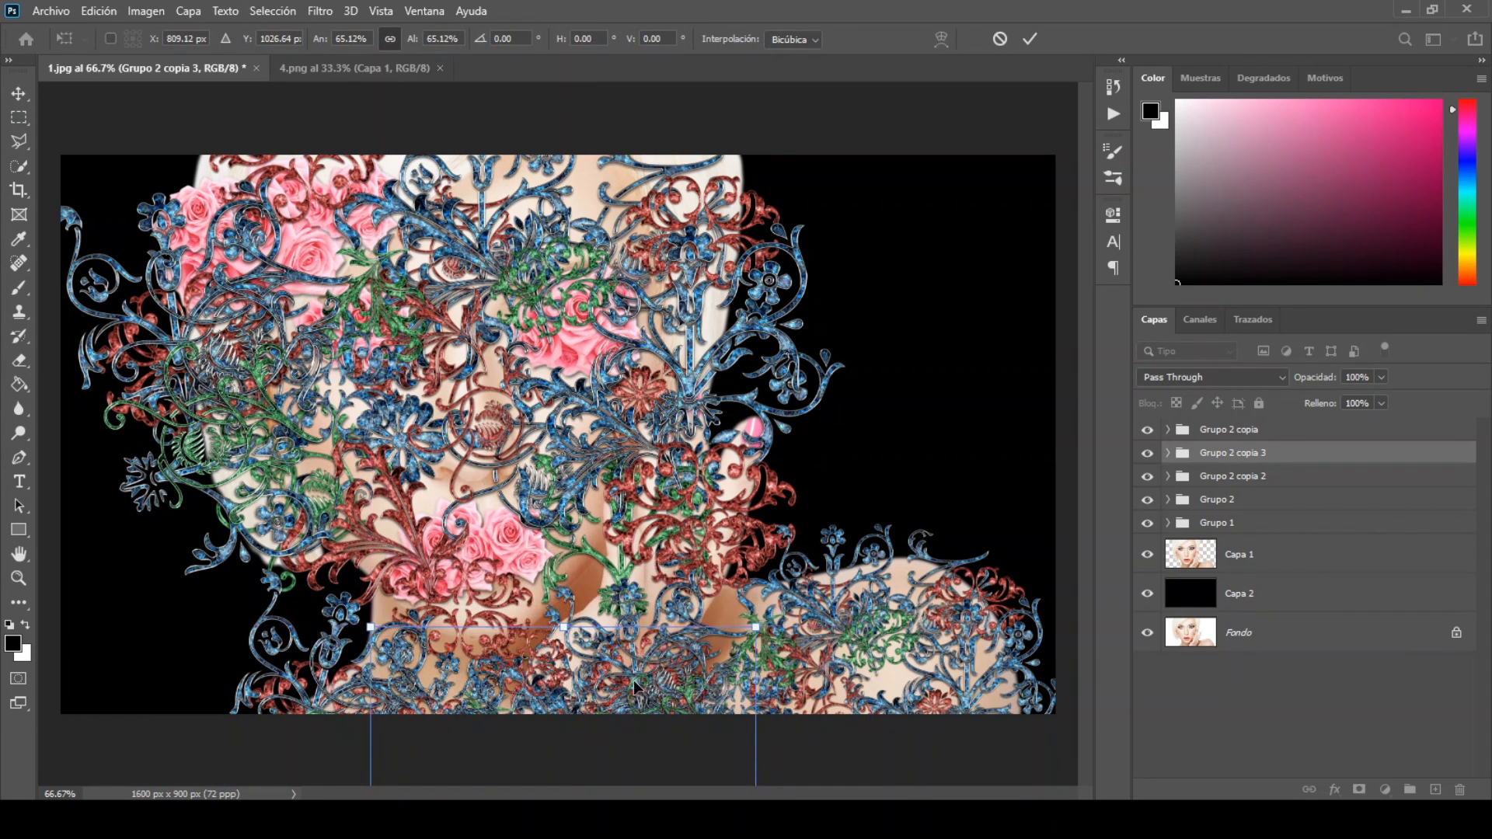
click(1027, 39)
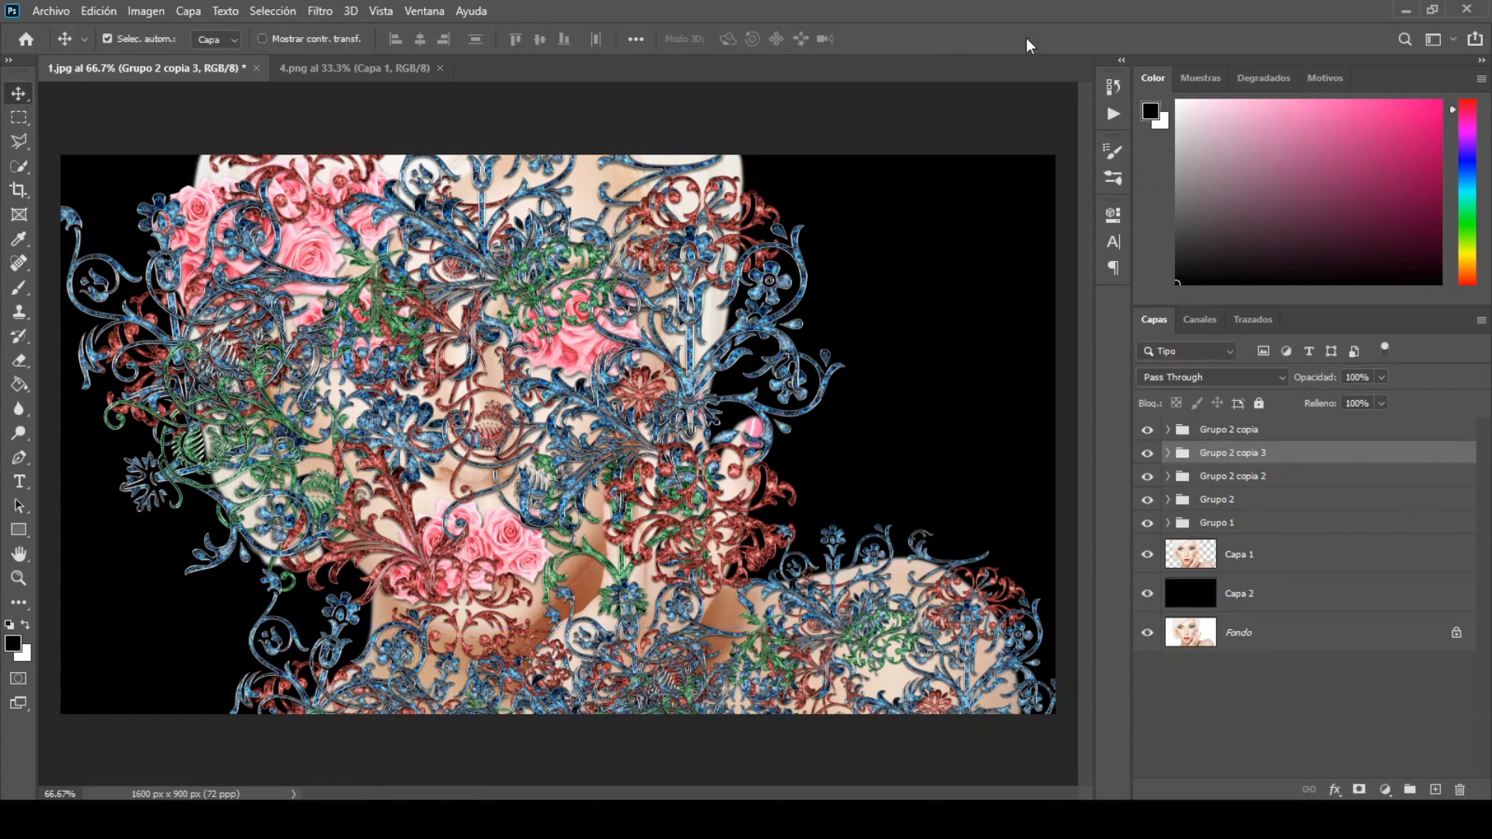
- Bring the blue ornament from 4.png into 1.jpg, scale it to 26.38%, rotate it 5.77° and place it over the forehead
click(375, 66)
mouse_move(576, 358)
mouse_down()
mouse_move(389, 223)
mouse_move(223, 70)
mouse_move(578, 332)
mouse_up()
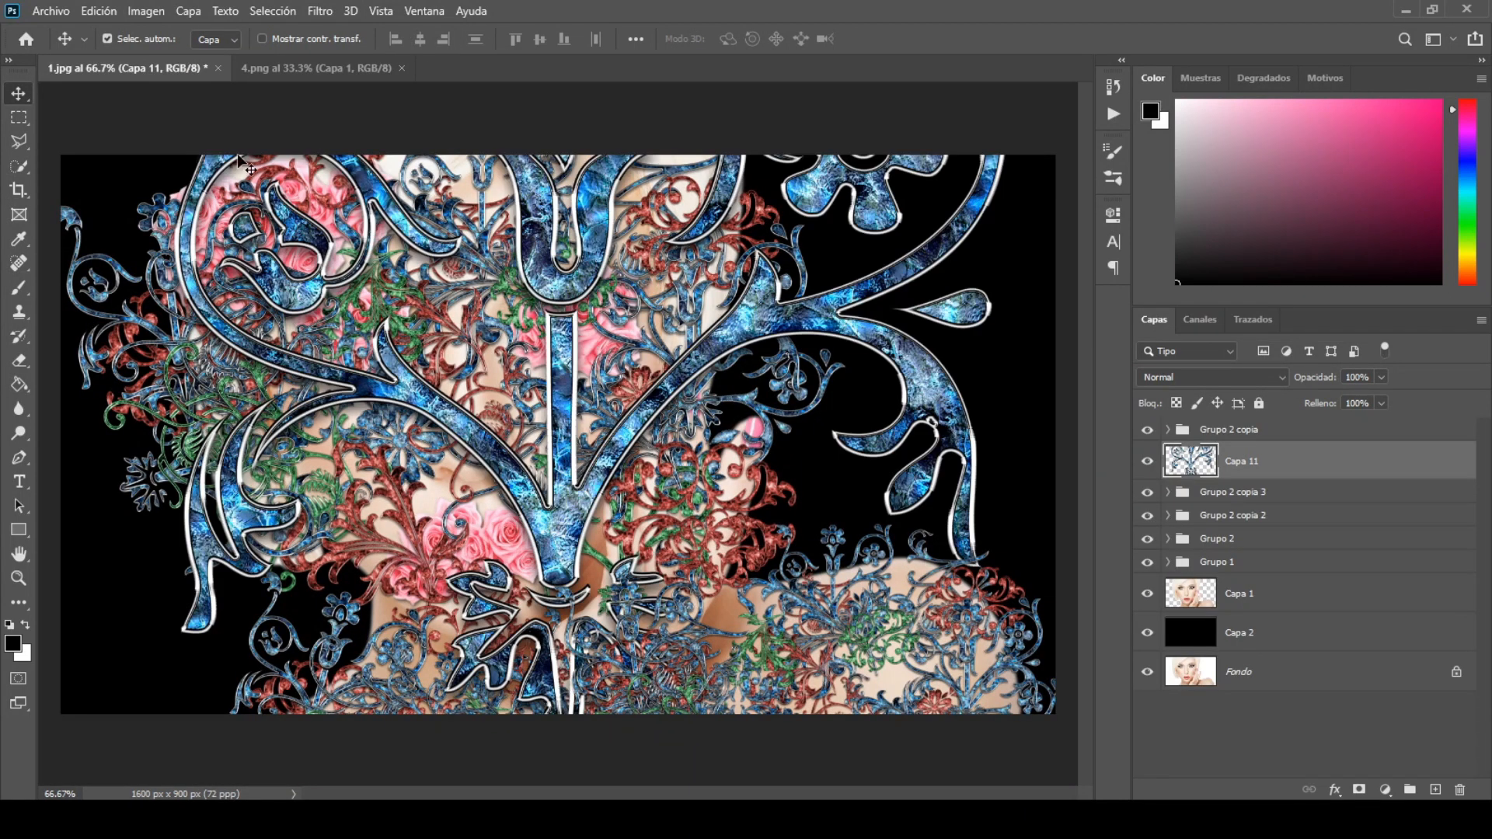
click(107, 12)
click(156, 418)
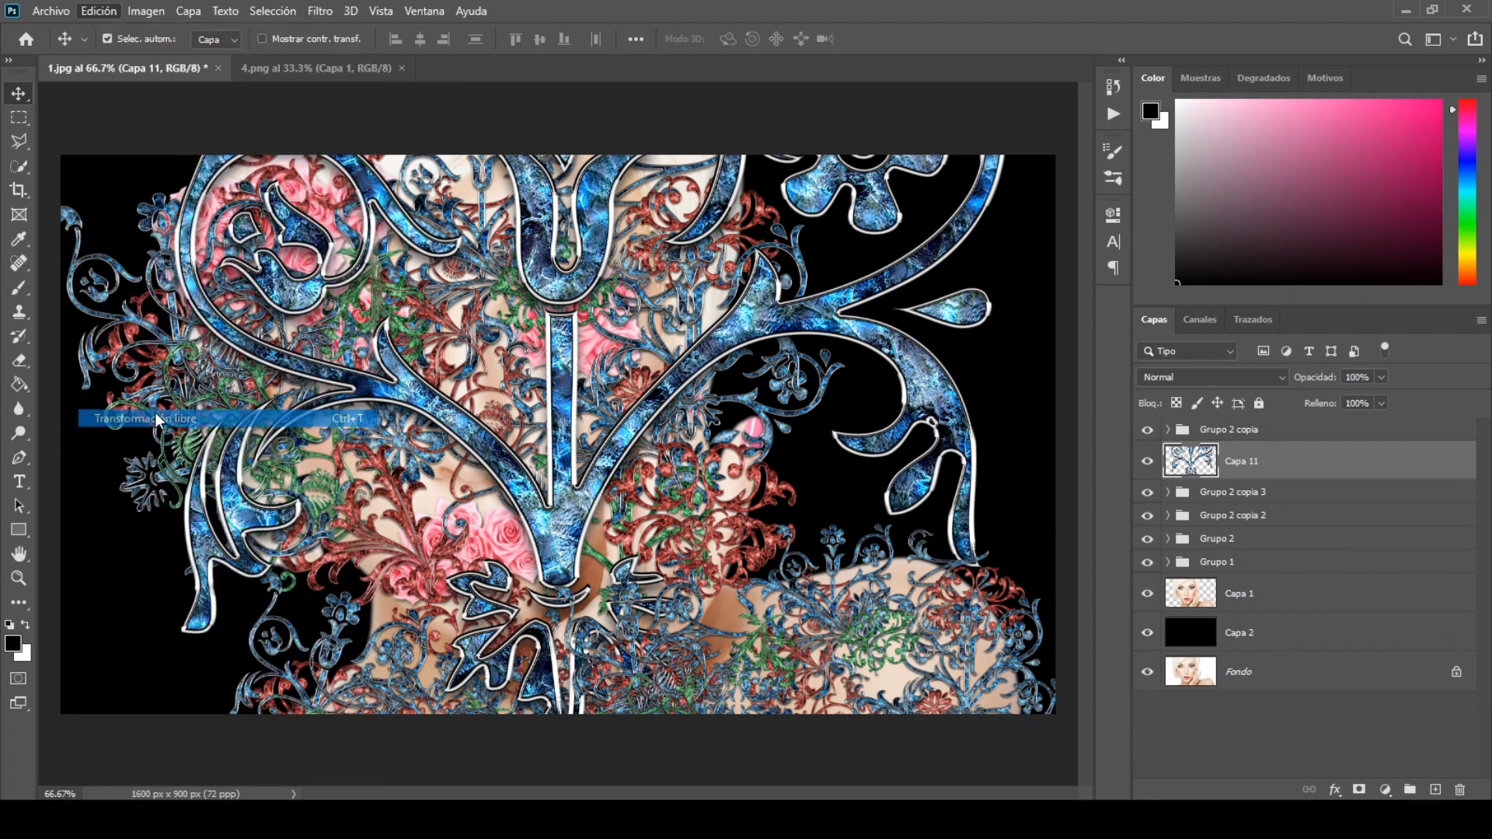
drag(1017, 345, 693, 353)
drag(606, 356, 598, 269)
drag(743, 233, 756, 238)
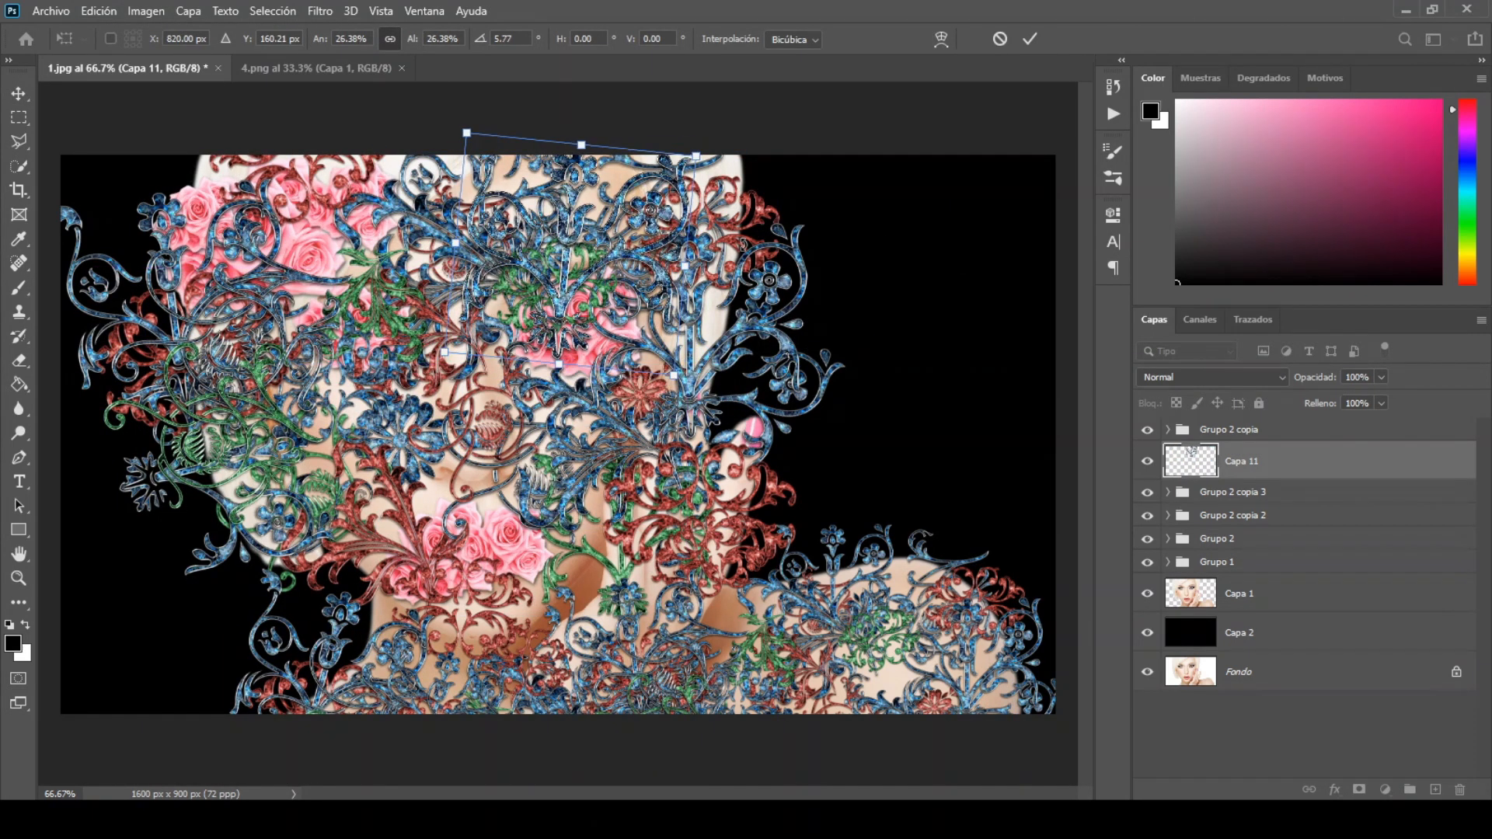
drag(614, 282, 632, 260)
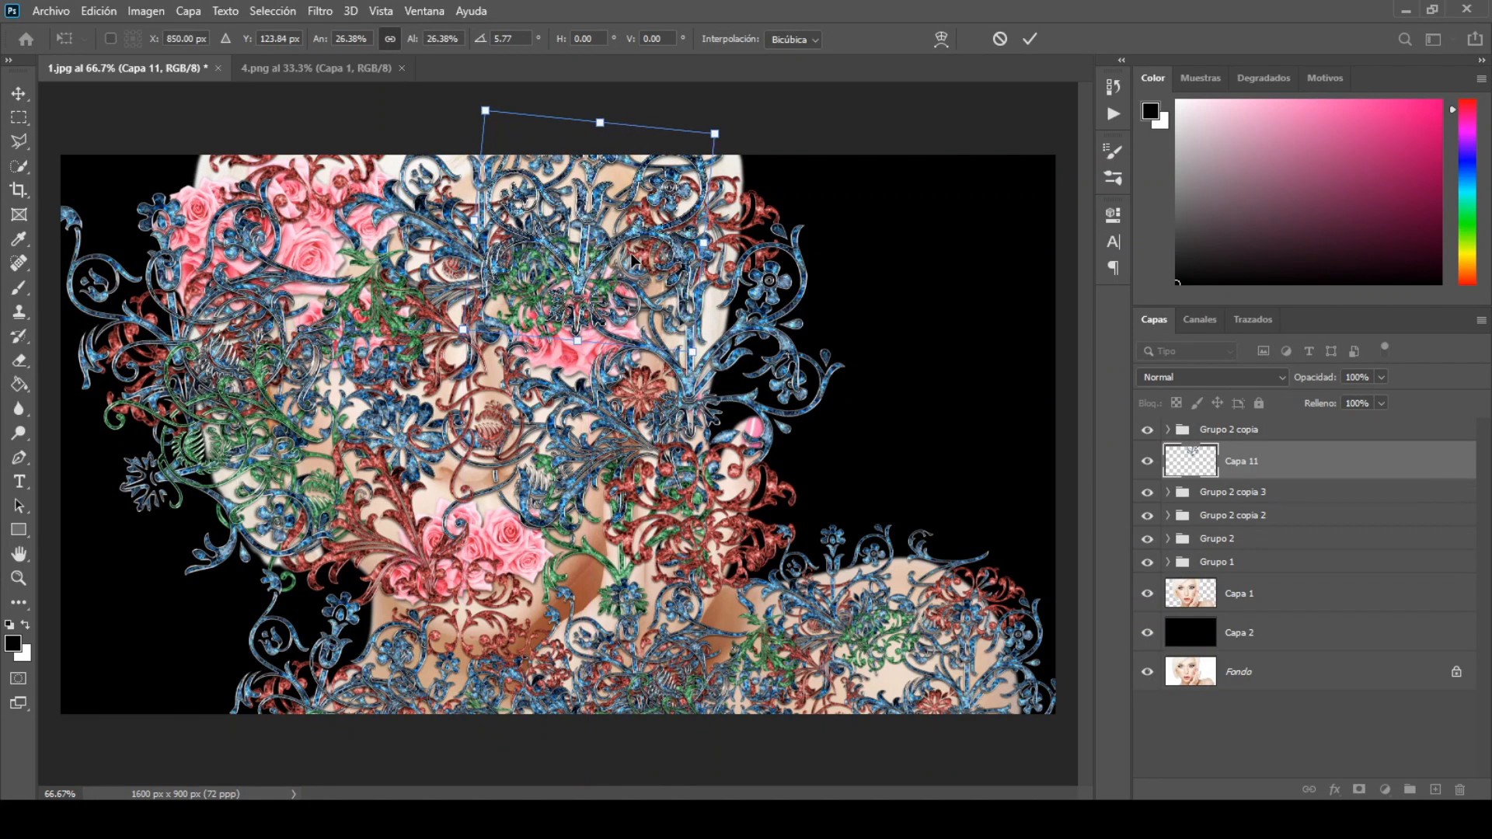
click(1030, 39)
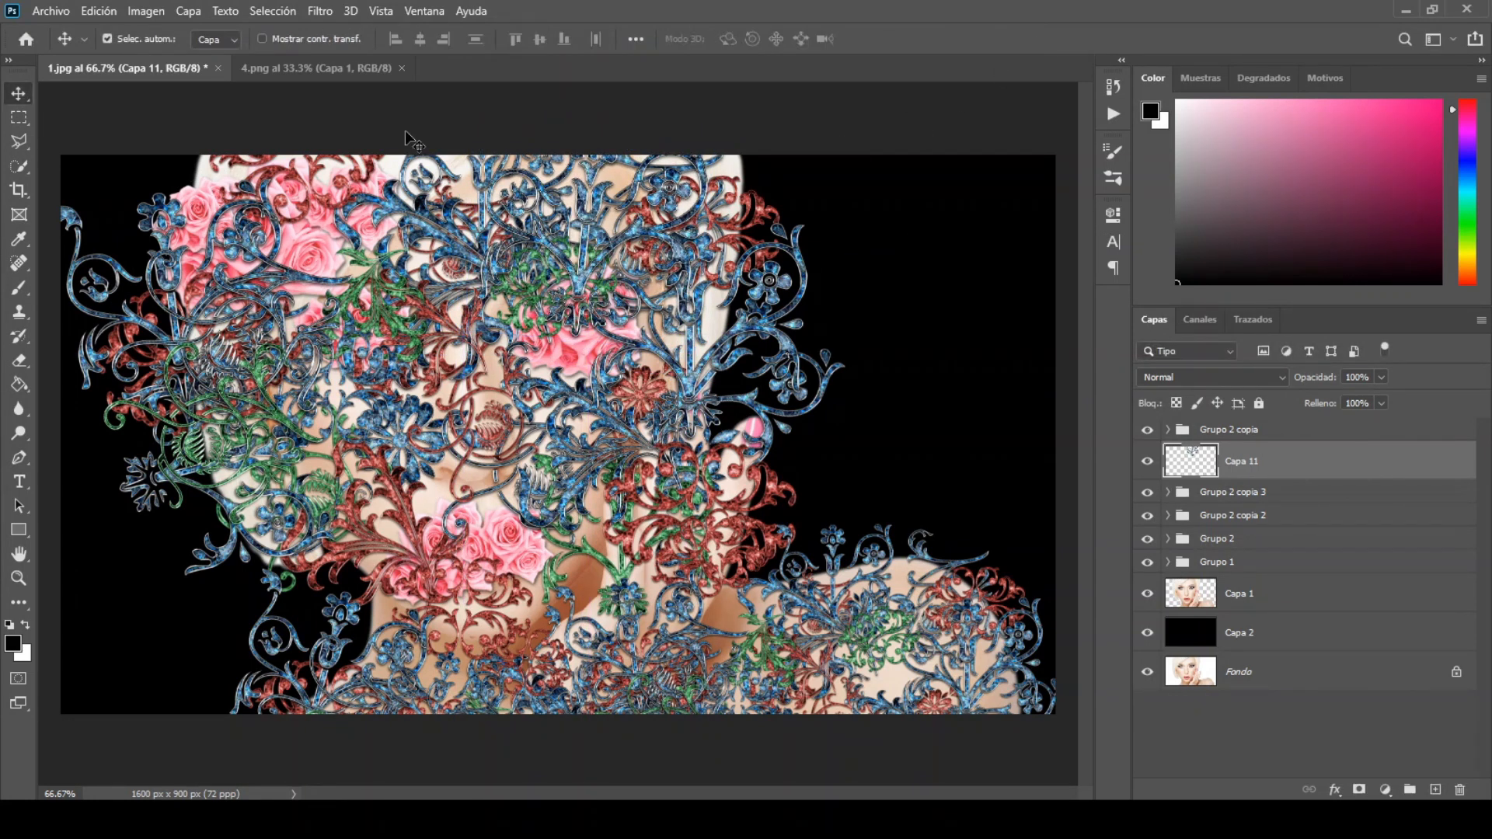
- Colorize the Capa 11 ornament green using Hue/Saturation with hue 130 and saturation 40
click(160, 12)
mouse_move(160, 59)
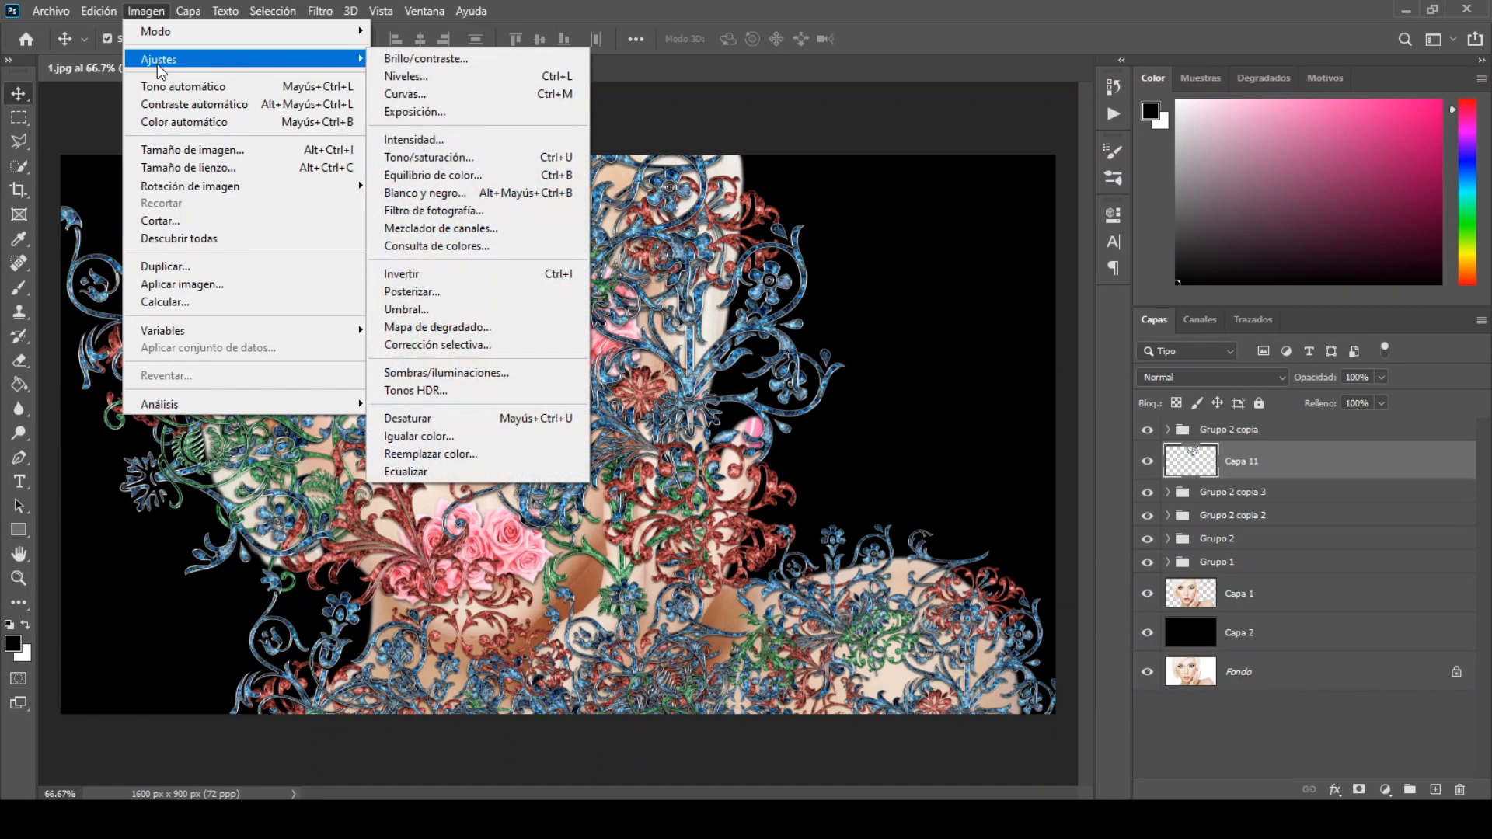
click(435, 157)
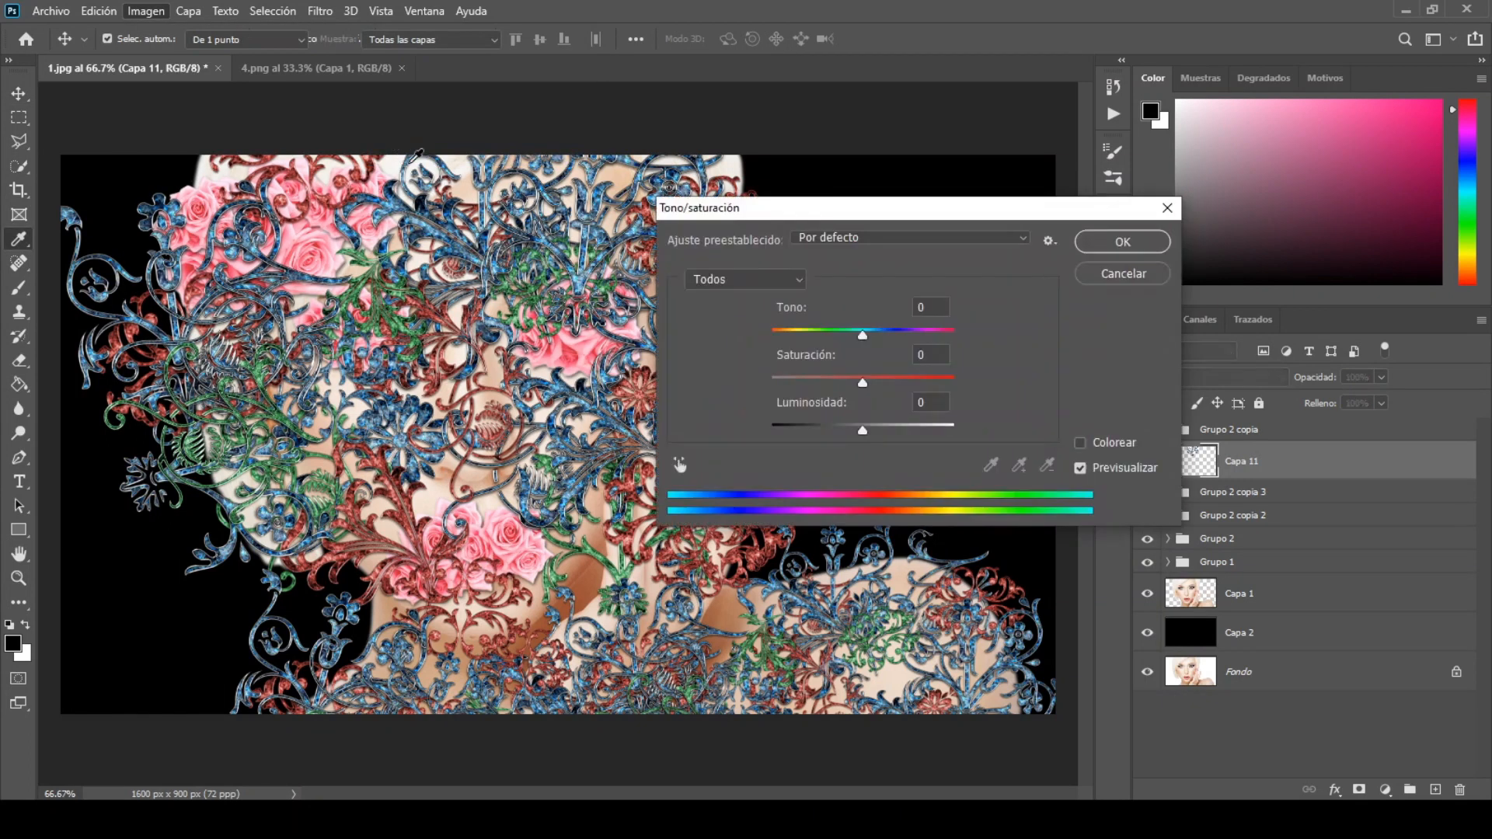
click(1080, 442)
drag(774, 335, 938, 335)
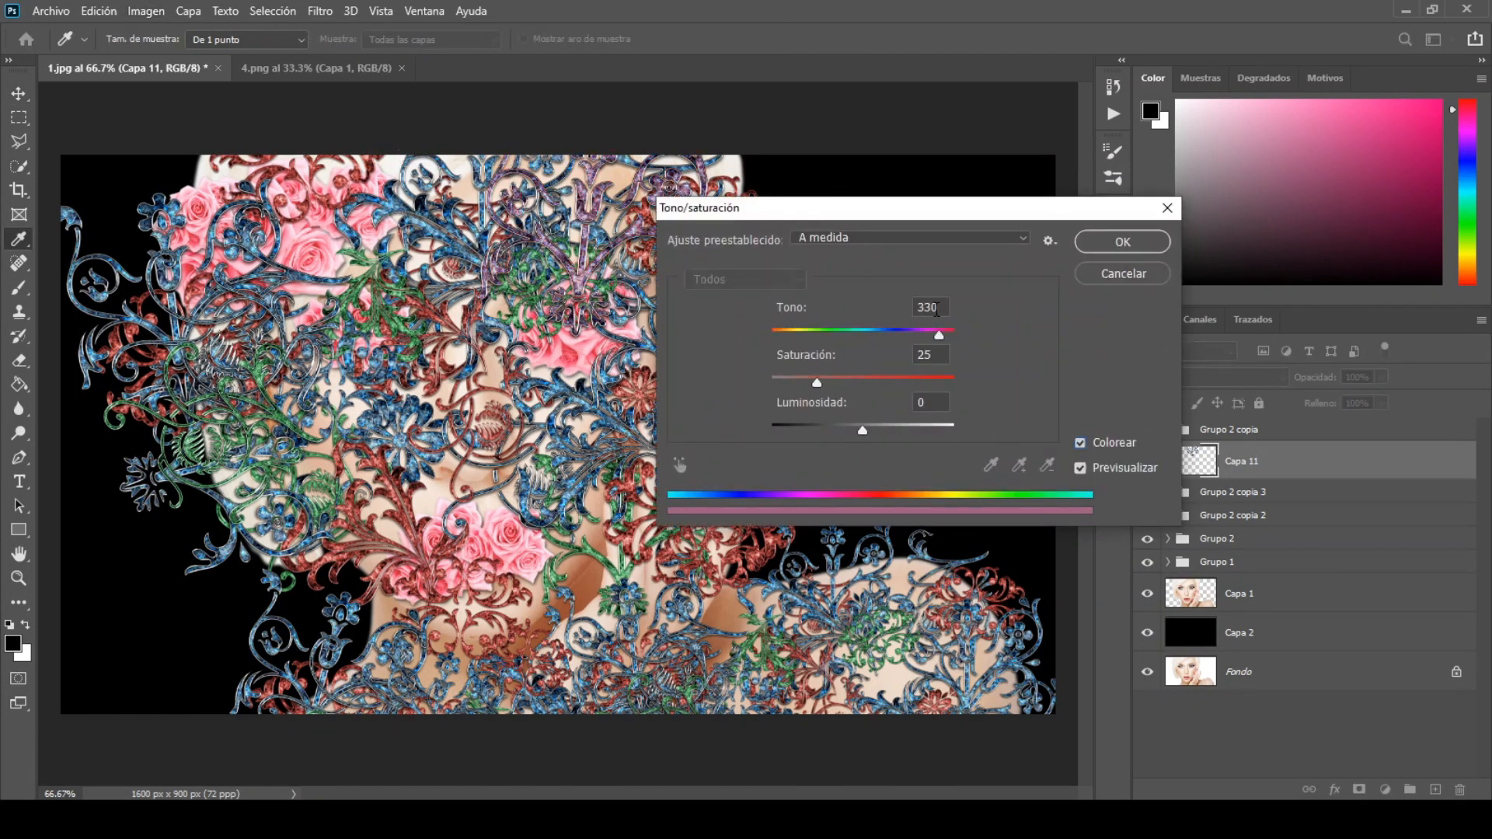
text(130)
text(40)
click(1100, 241)
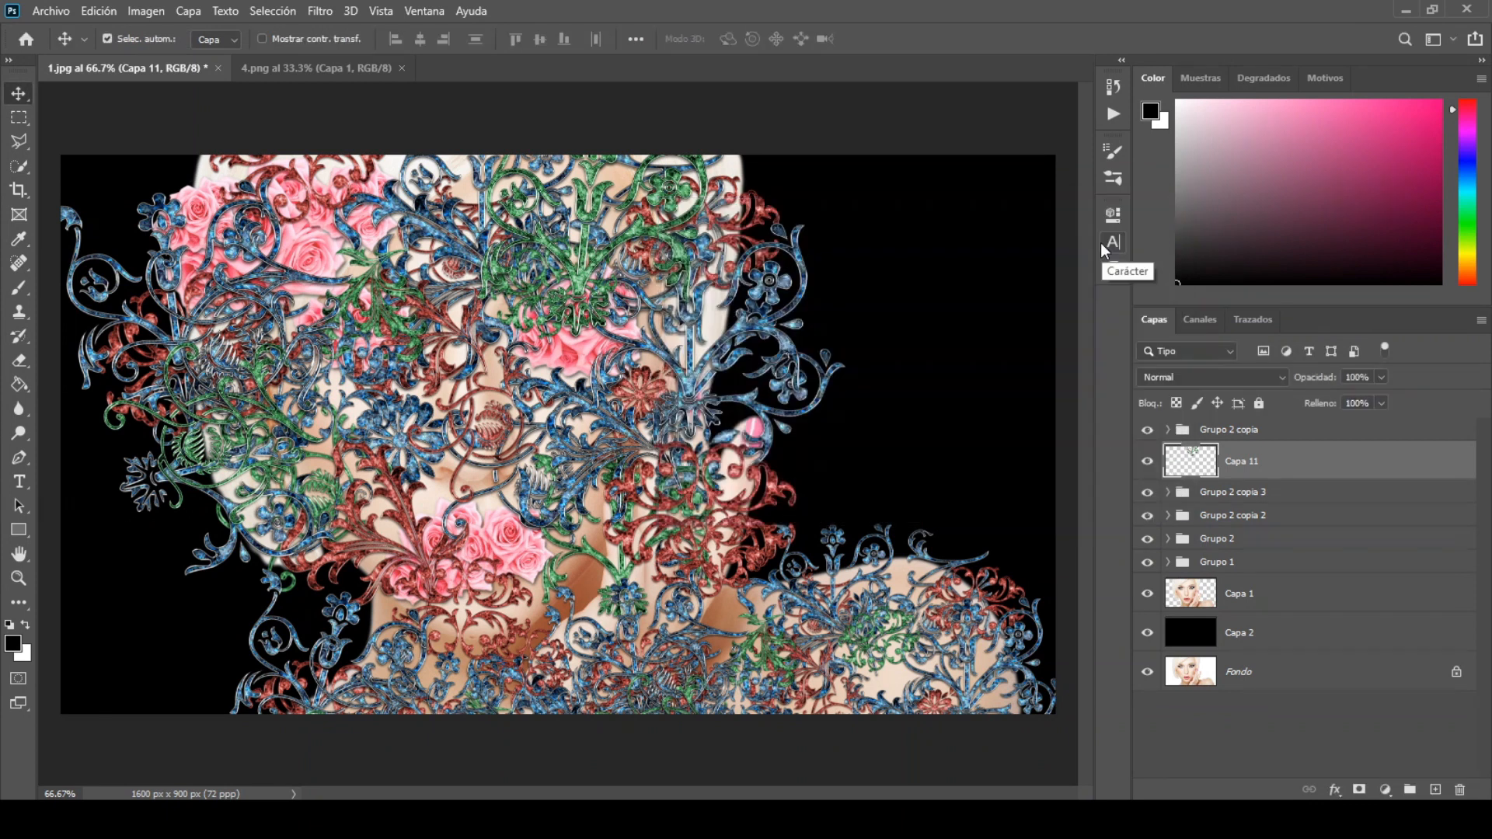
- Duplicate Capa 11, scale the copy to 74.66%, rotate it -49.59° and place it beside the mouth over the fingers
right_click(1247, 466)
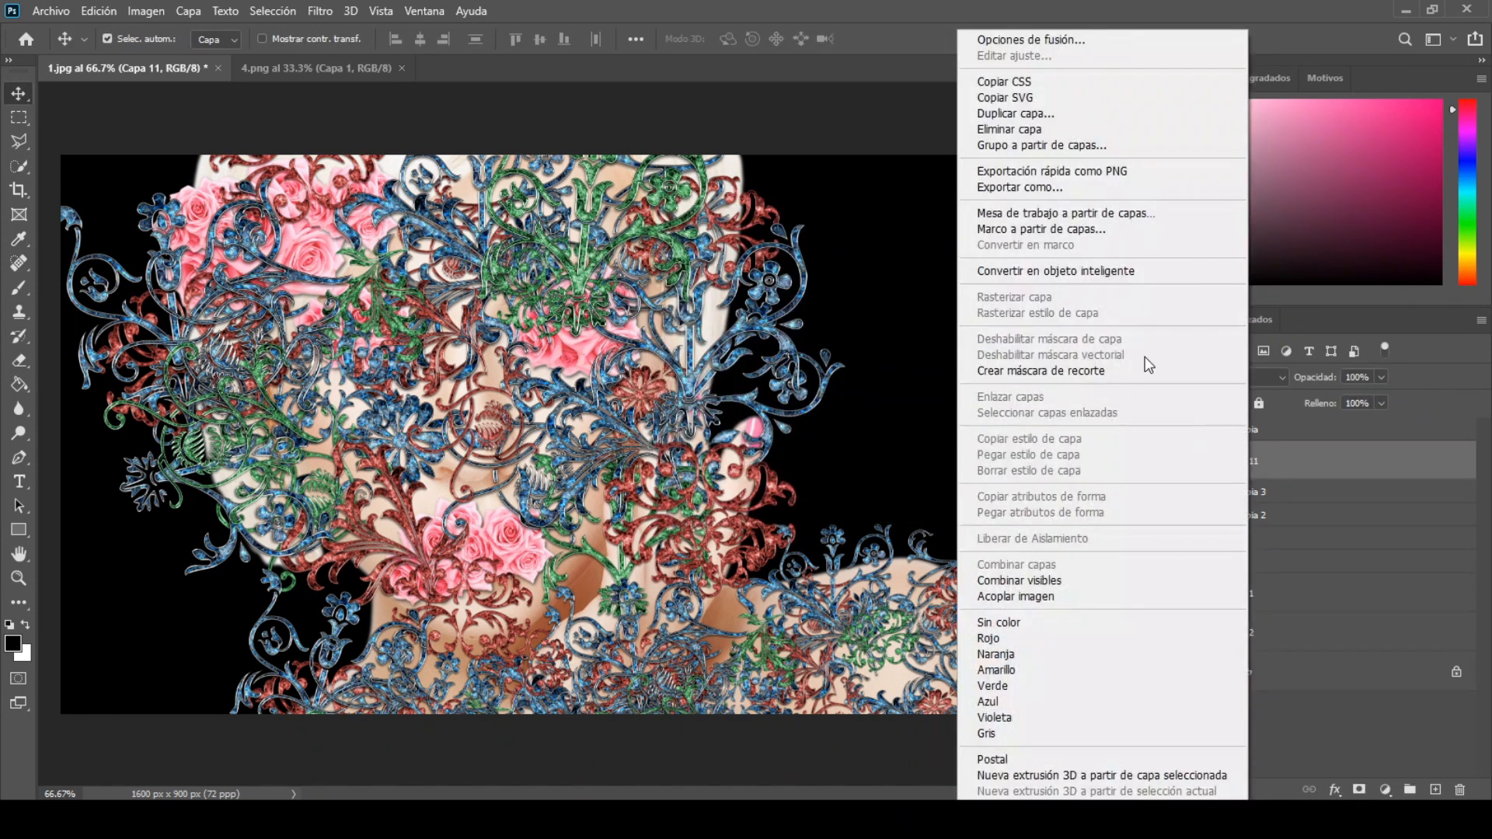
click(1099, 115)
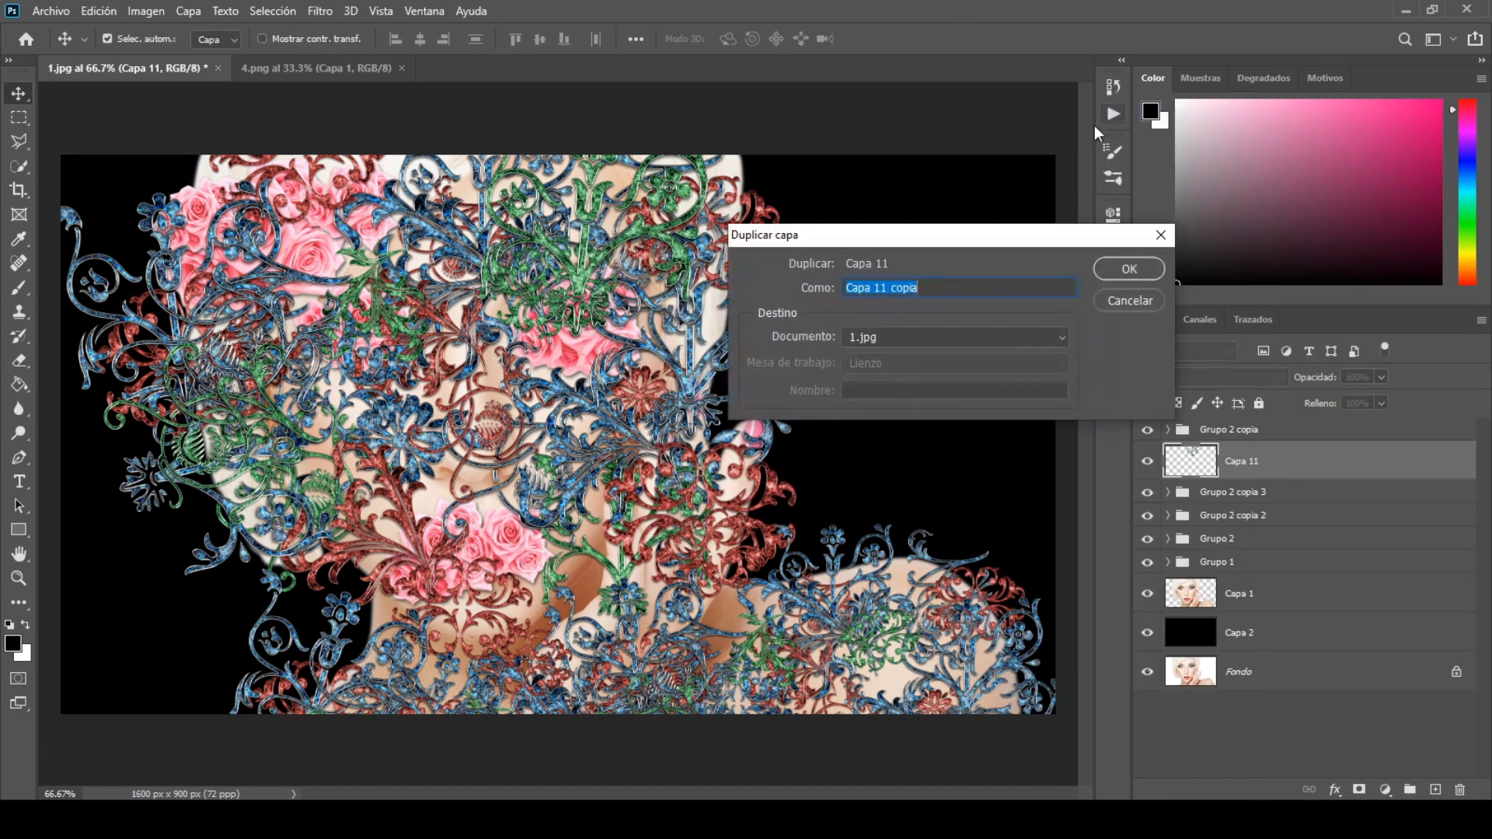
click(1122, 268)
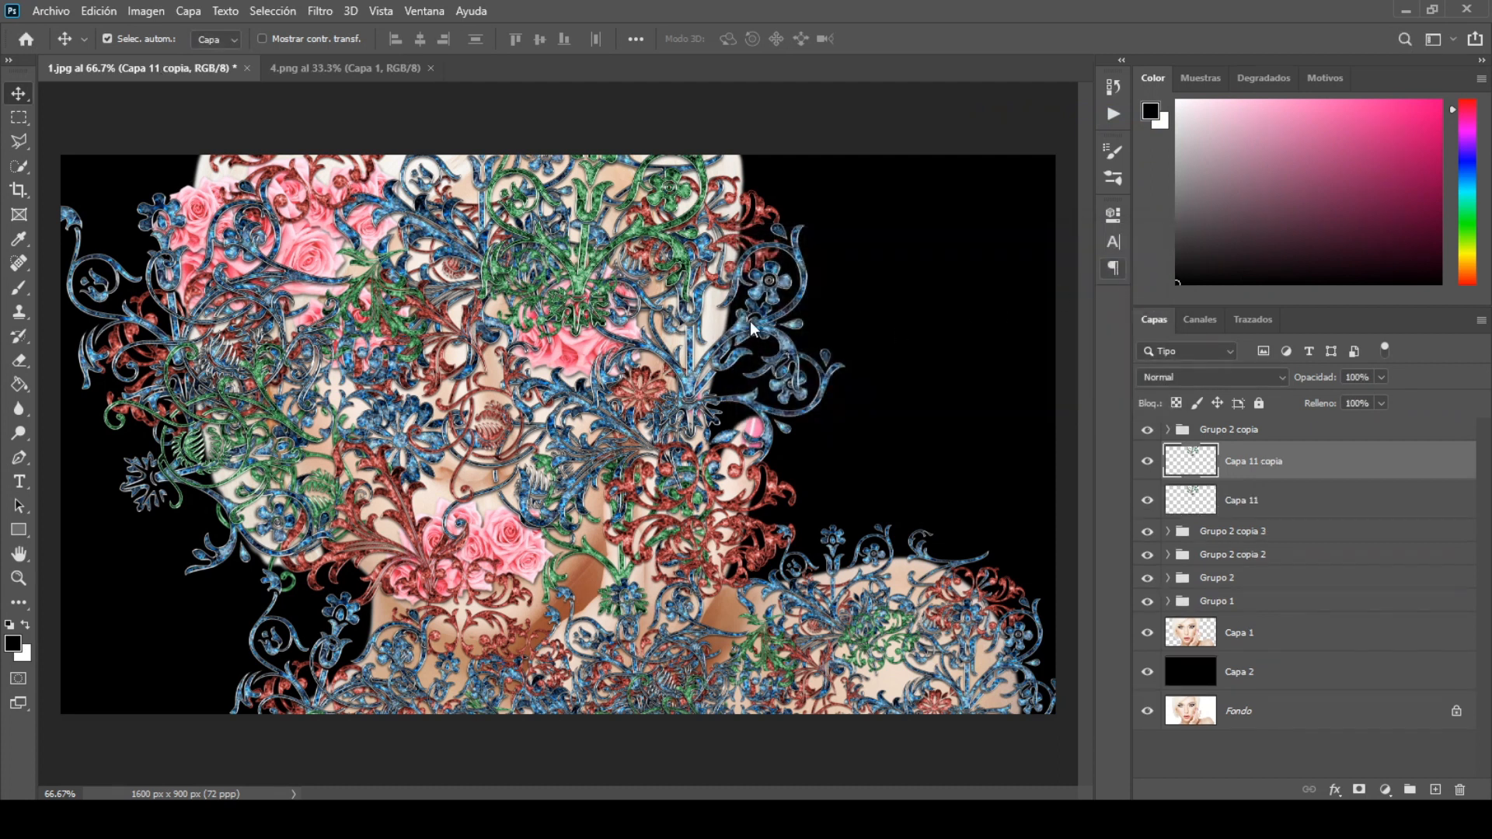
click(112, 14)
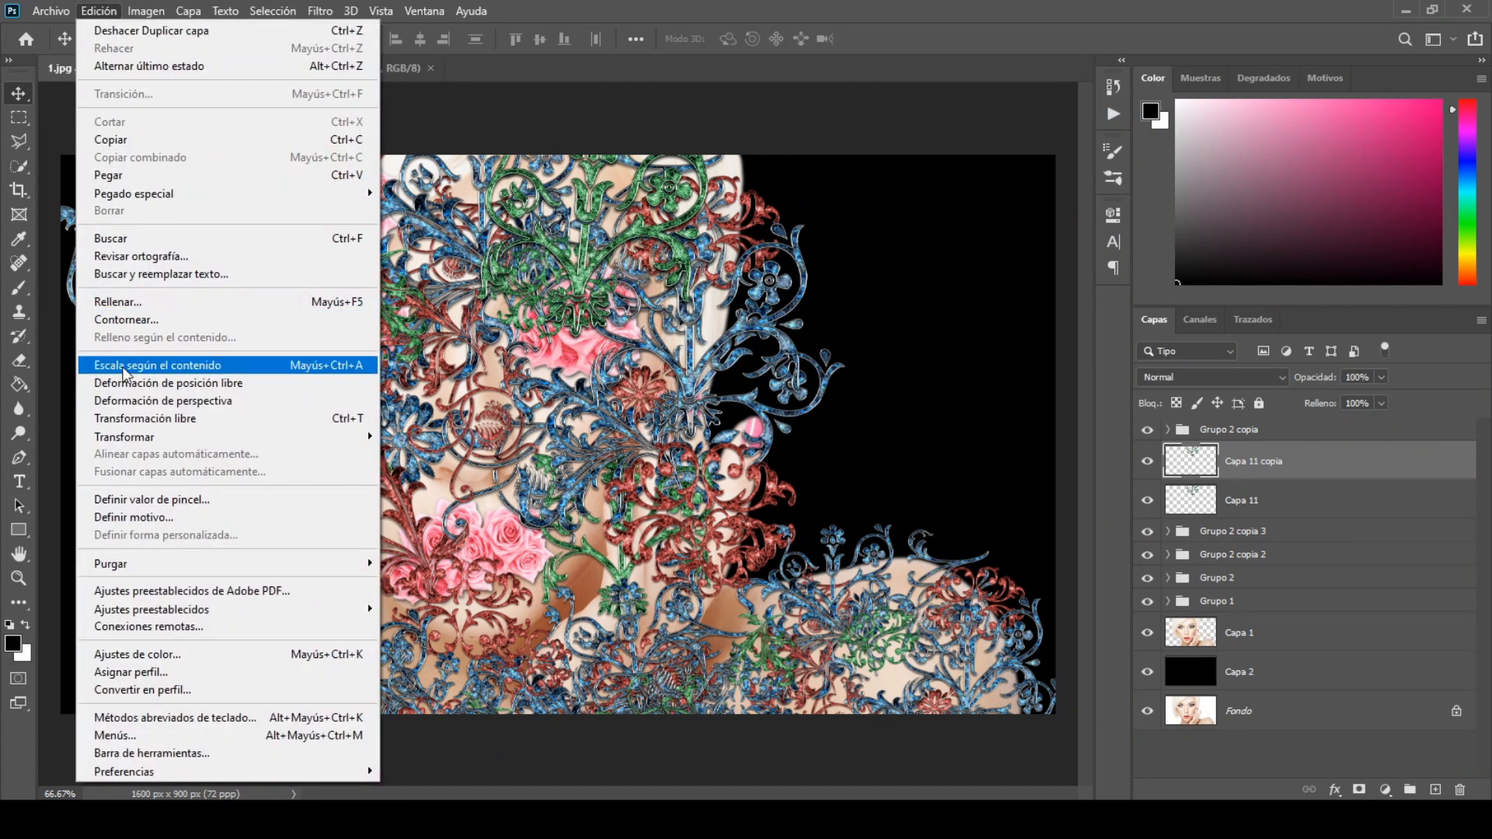
click(131, 421)
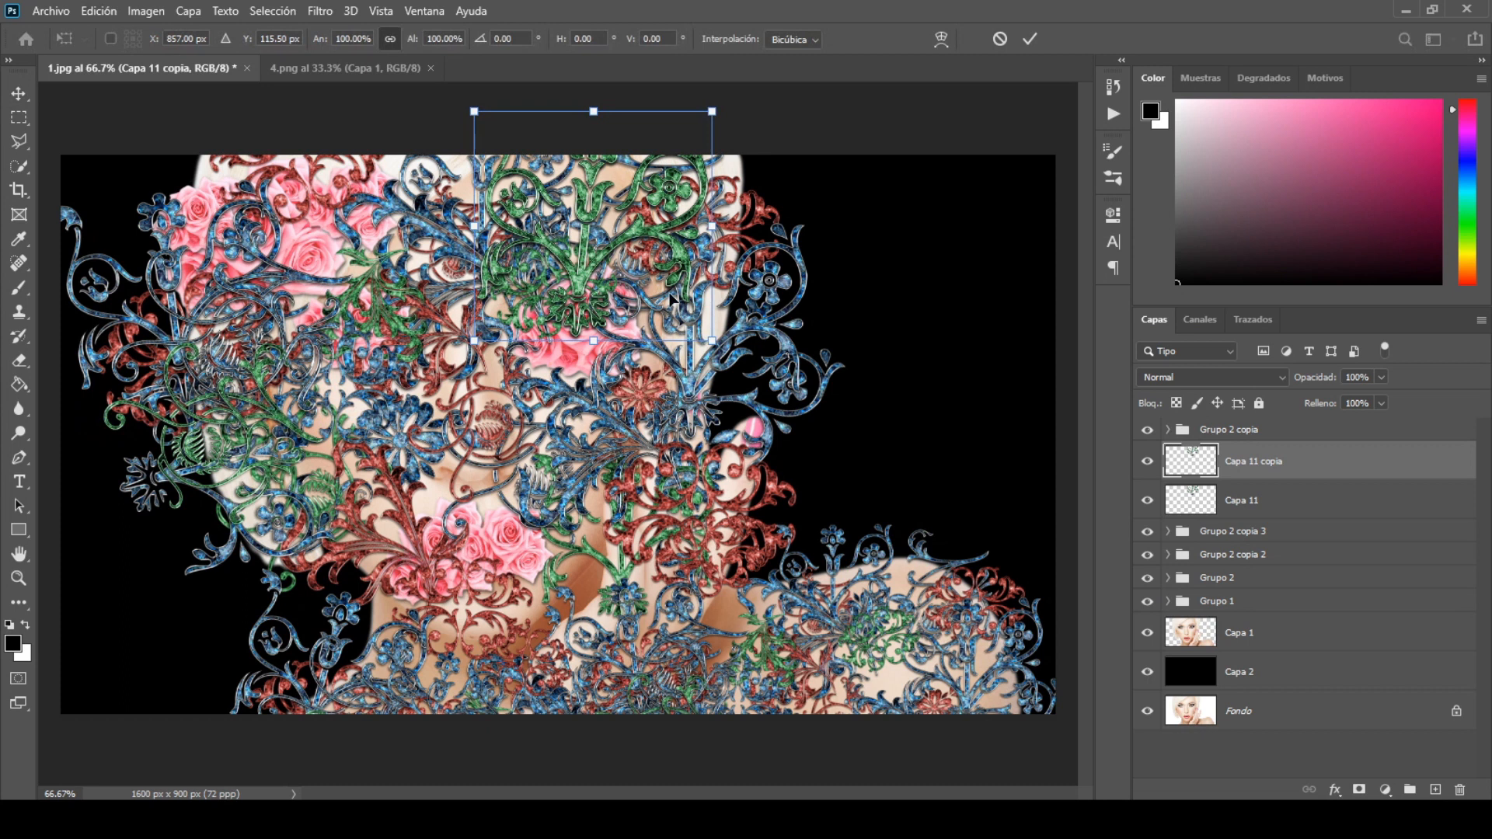
drag(712, 112, 651, 169)
drag(600, 241, 577, 487)
drag(688, 446, 593, 351)
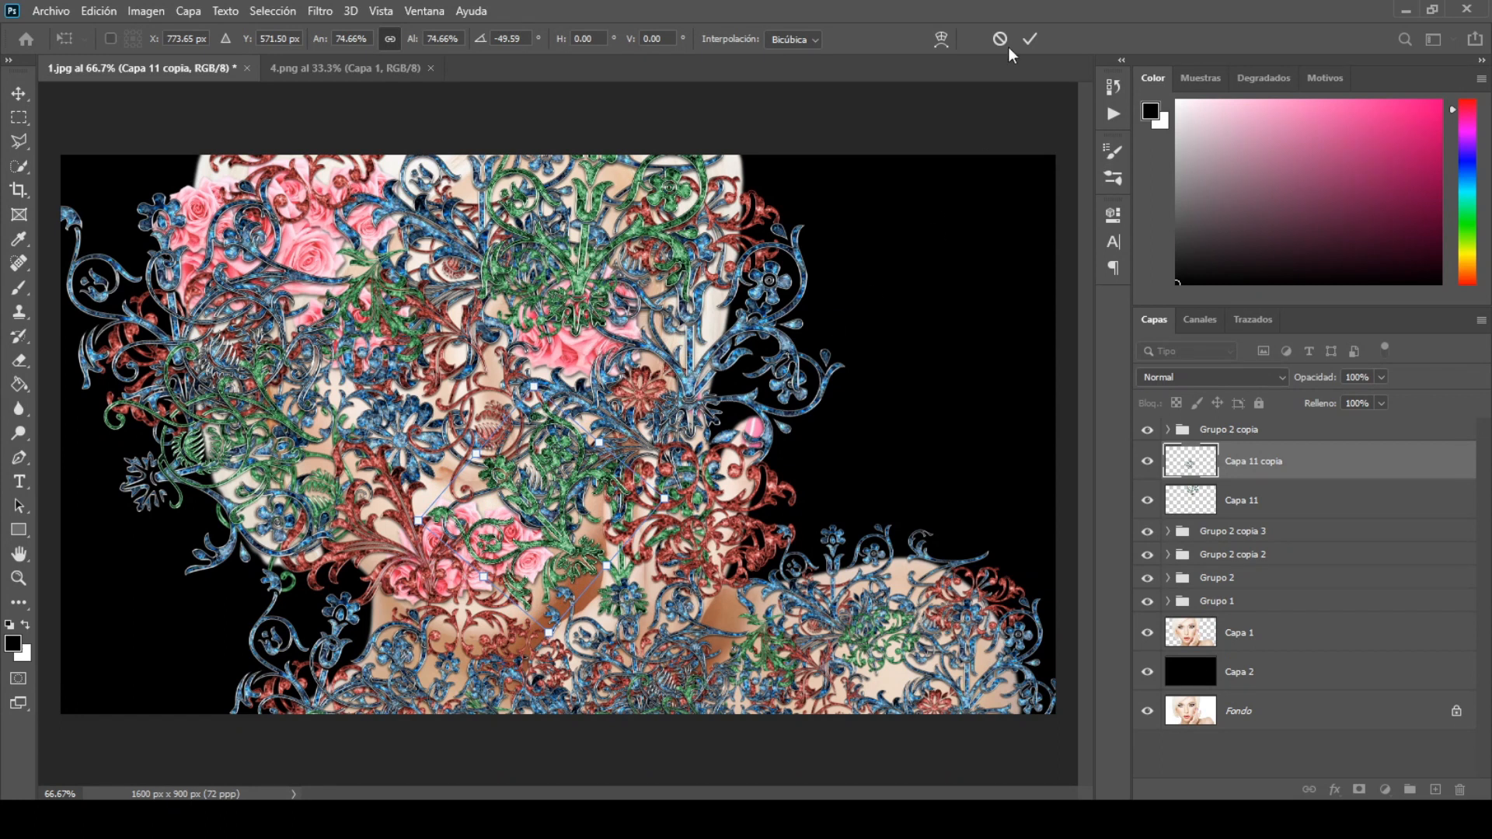
click(1027, 39)
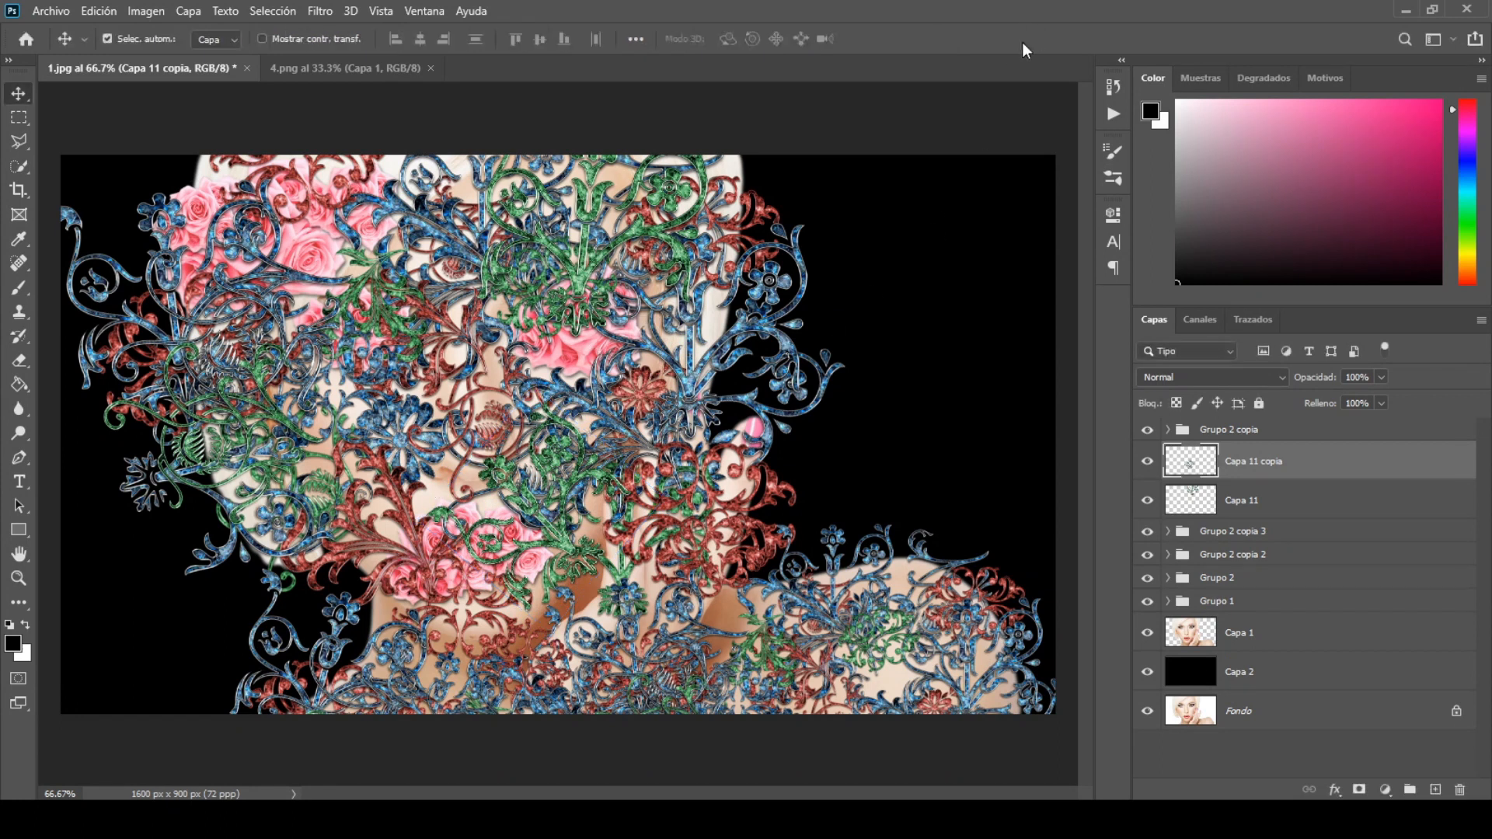
- Group everything from Grupo 2 copia down to Grupo 1 and convert the new group into a smart object
click(1309, 436)
shift+click(1308, 603)
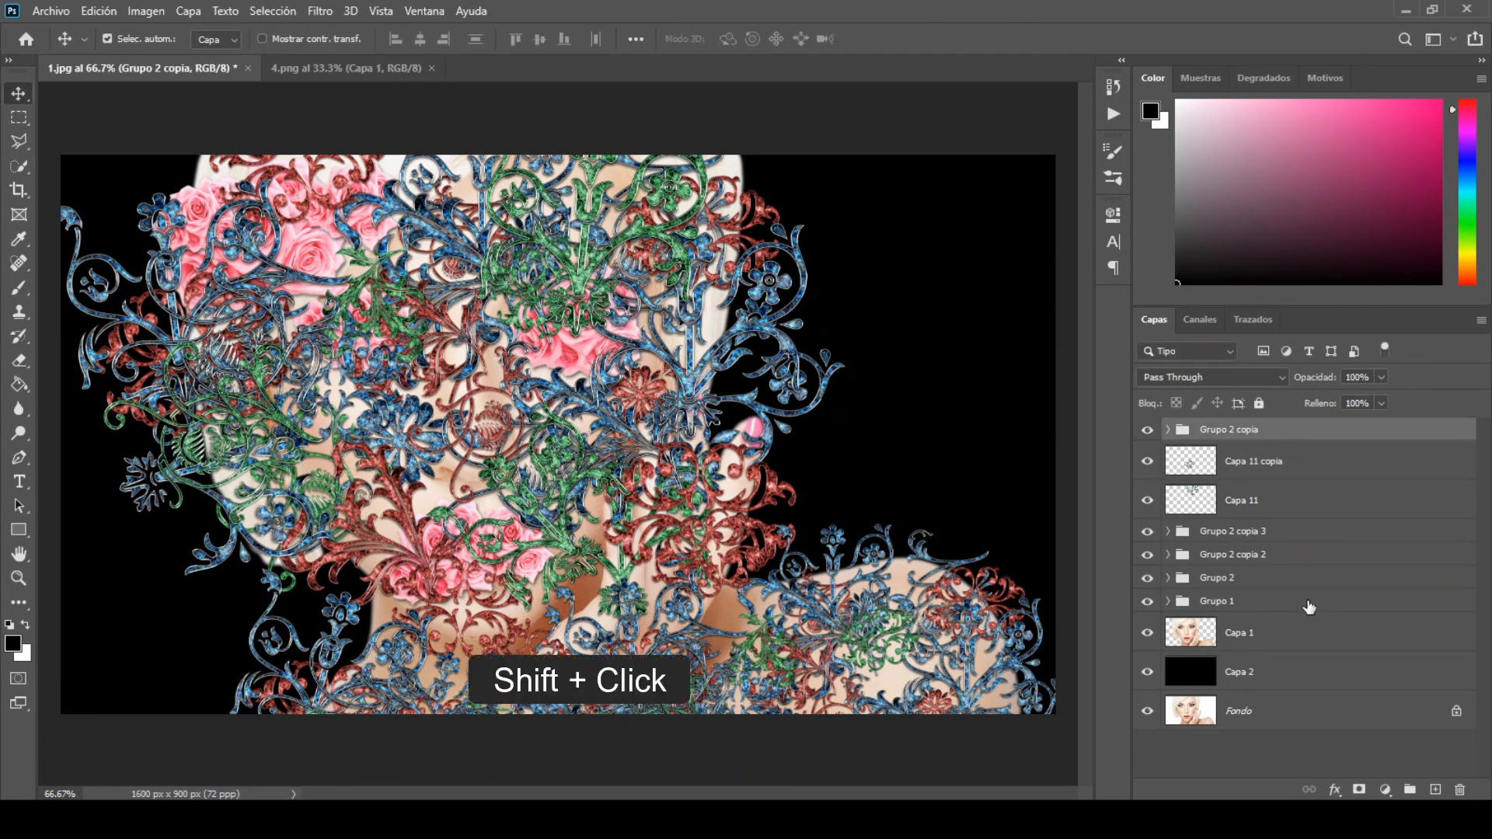
key(ctrl+g)
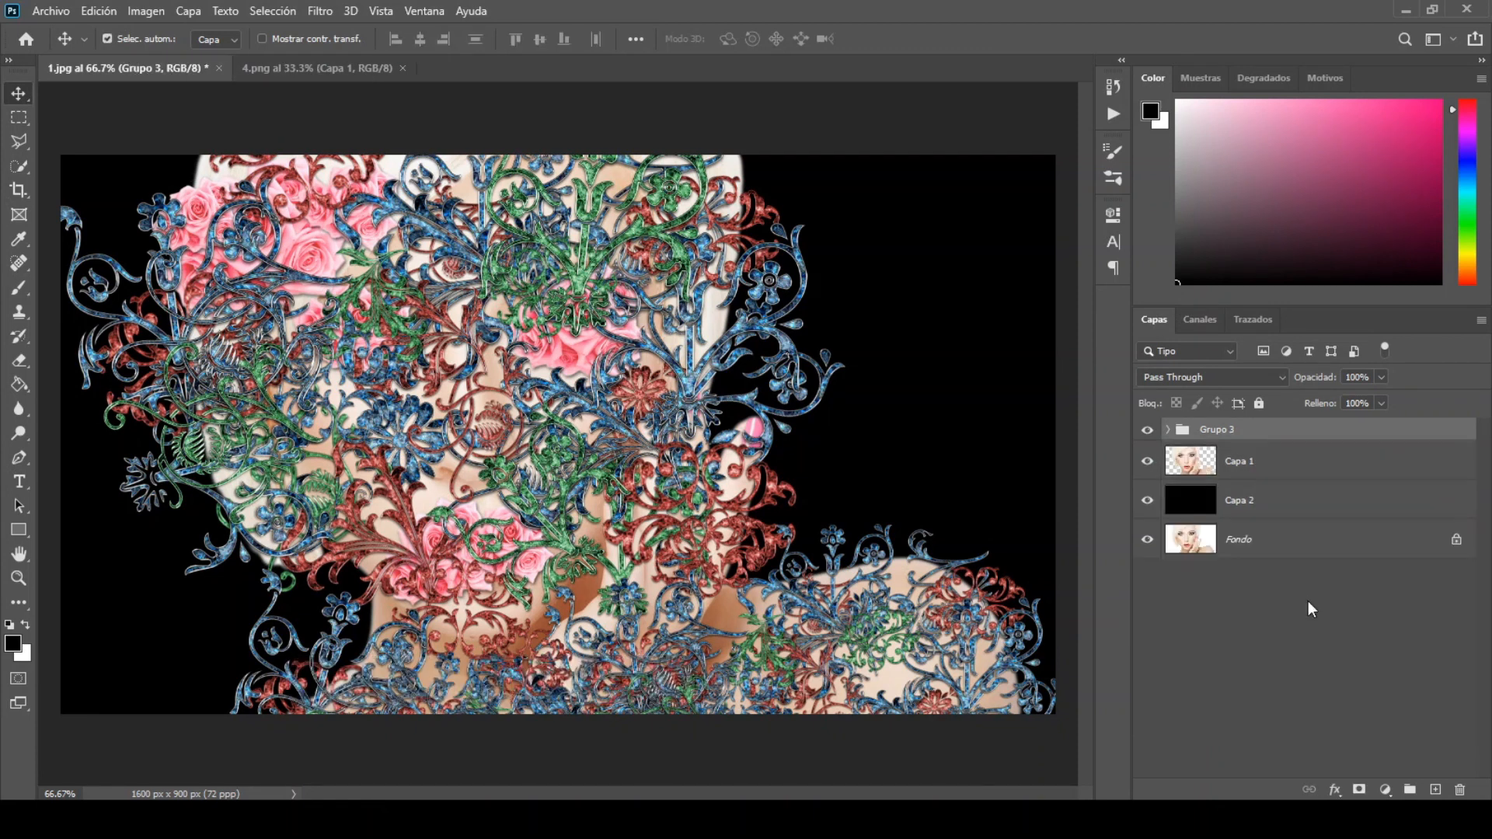
right_click(1312, 432)
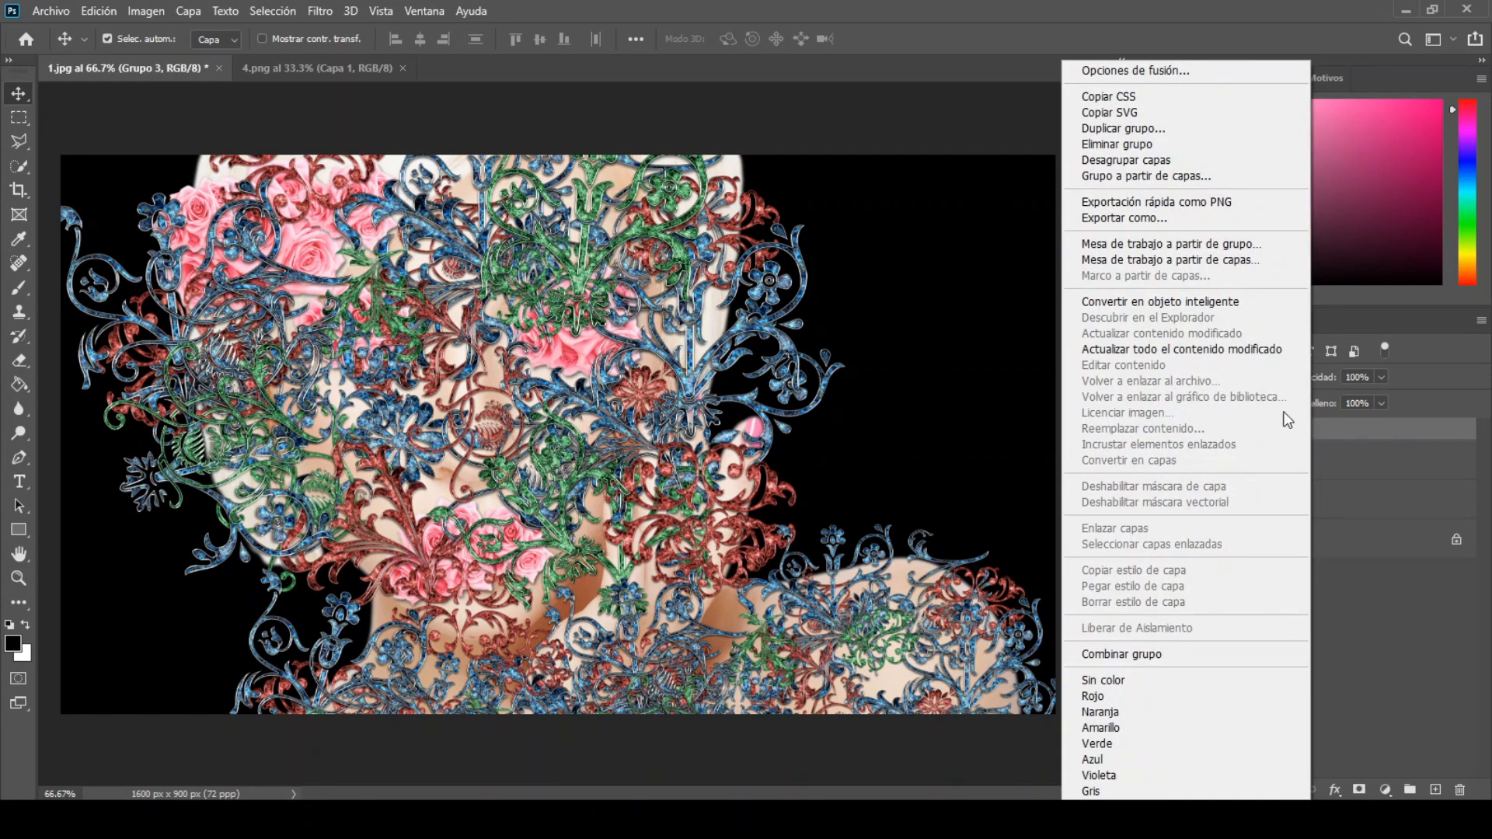
click(1238, 305)
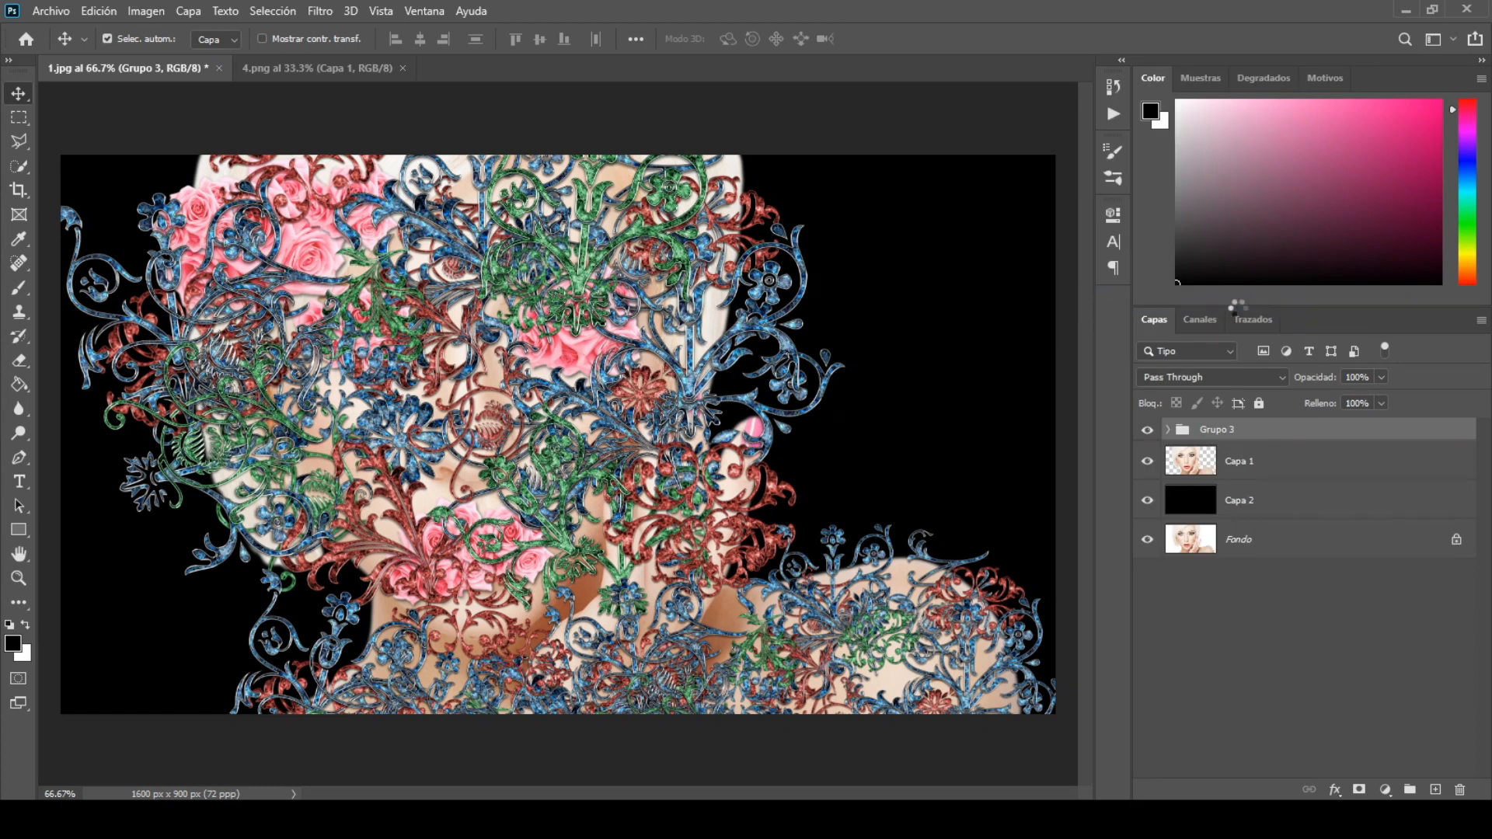
- Apply the Displace filter to Grupo 3 with horizontal and vertical scale 7, using the displazamient file as the map
click(320, 12)
mouse_move(344, 243)
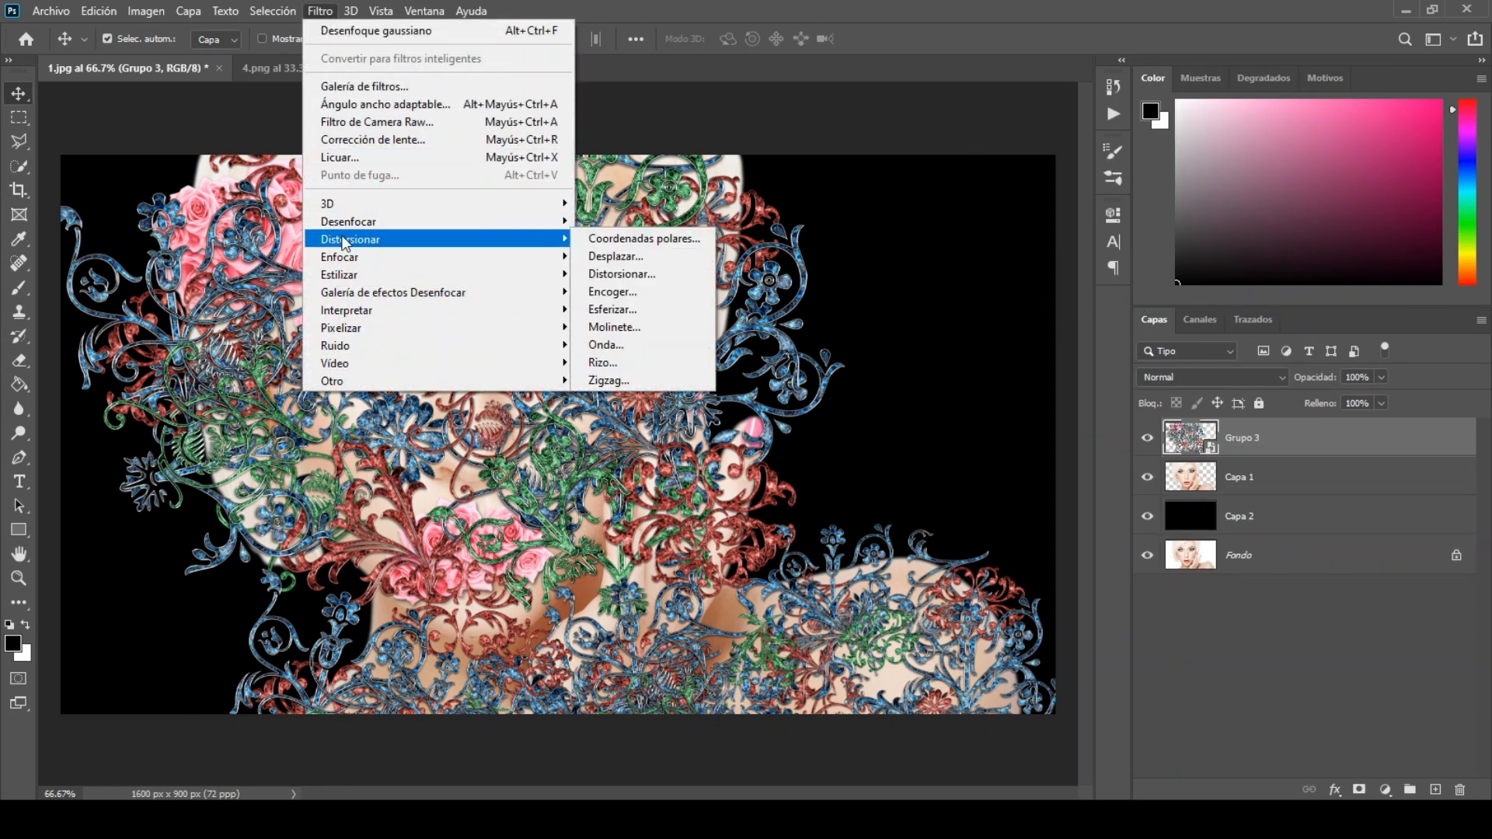
click(610, 256)
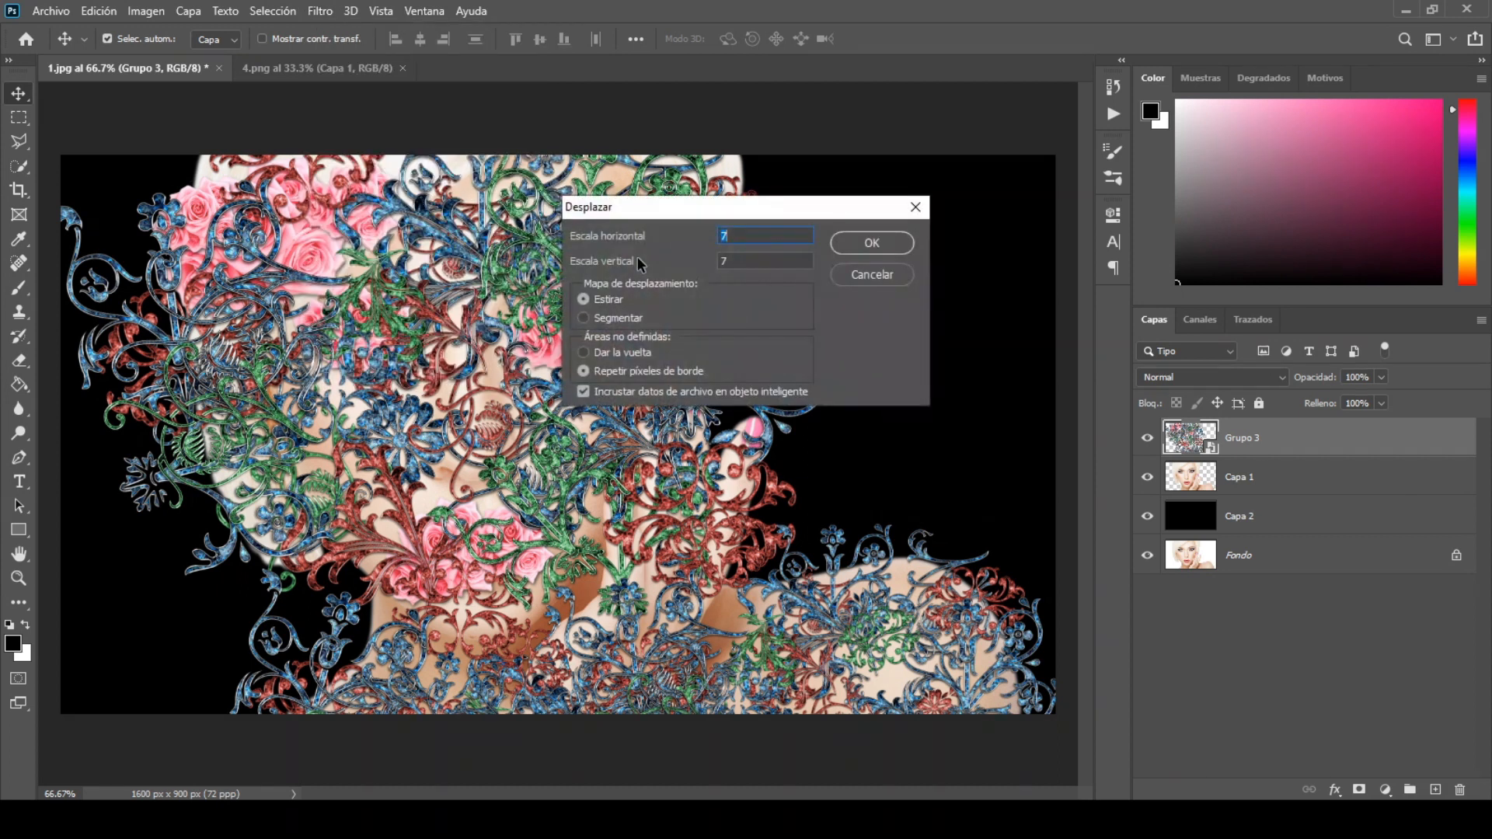
click(863, 253)
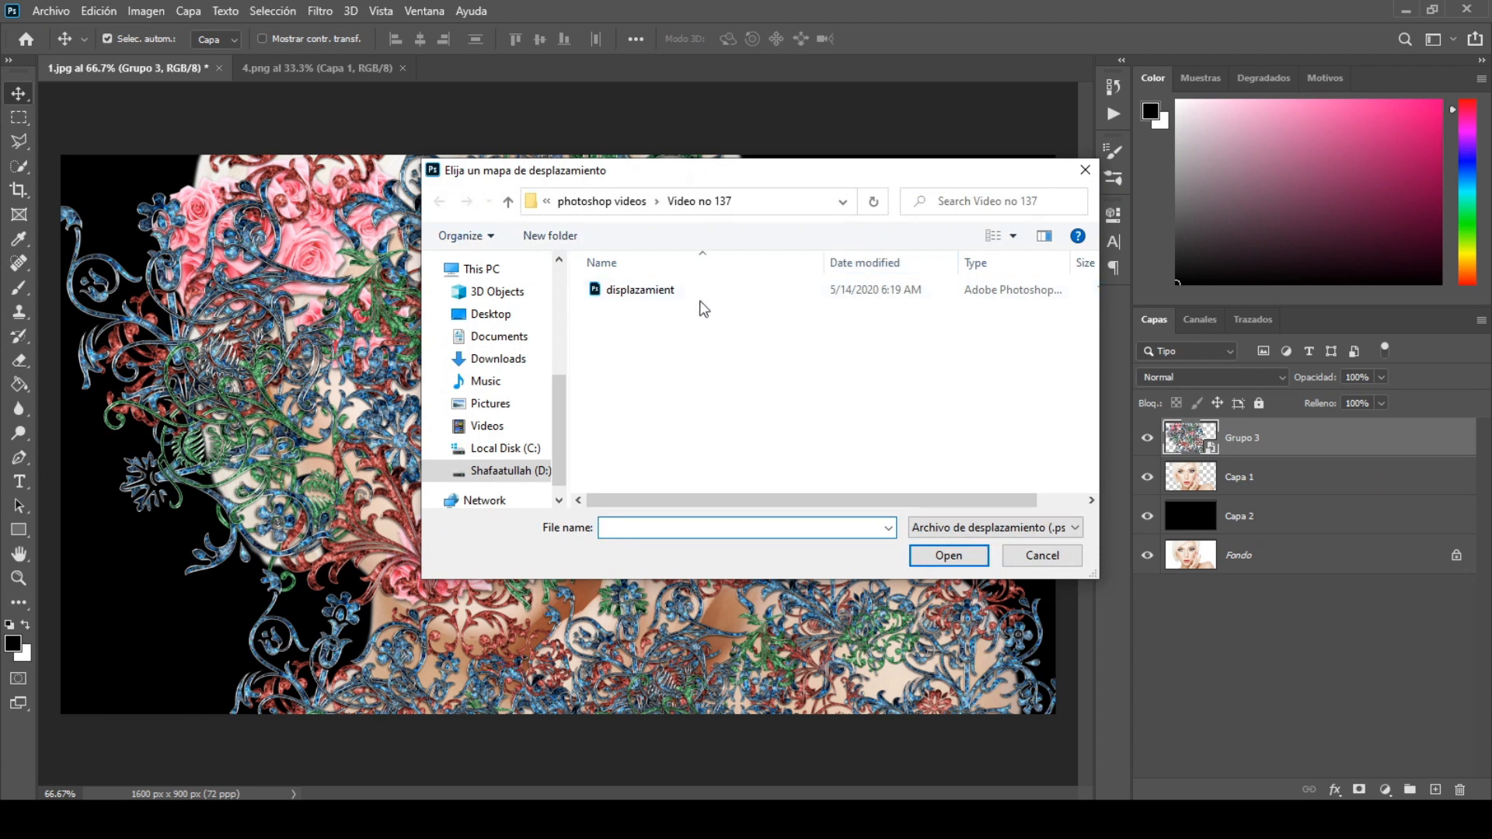
double_click(676, 293)
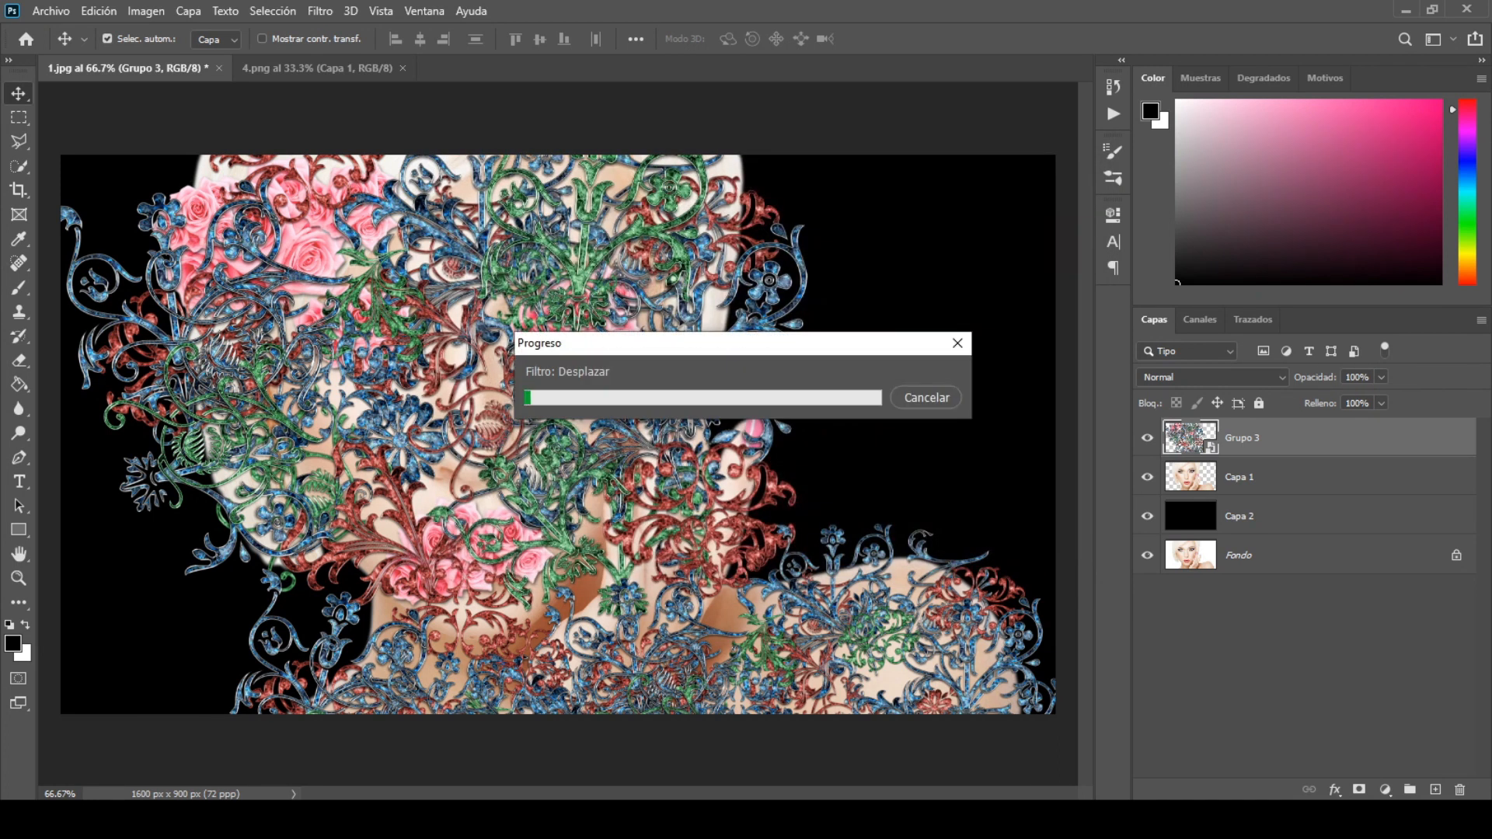
- Stamp the portrait over black into a new layer with Grupo 3 hidden, move it on top, then show Grupo 3 and hide Capa 1
click(1148, 438)
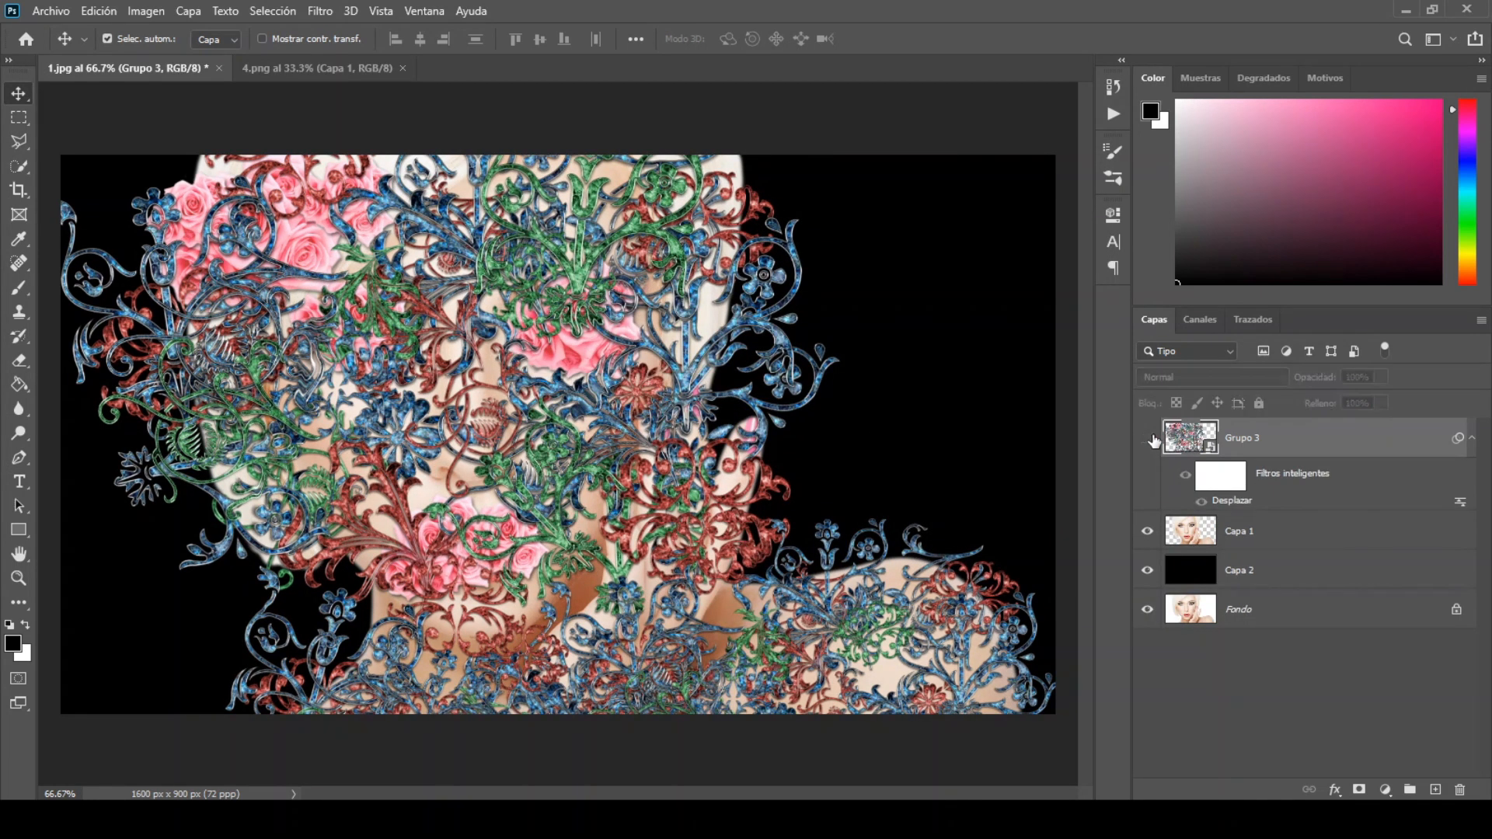
click(1289, 534)
key(ctrl+shift+alt+e)
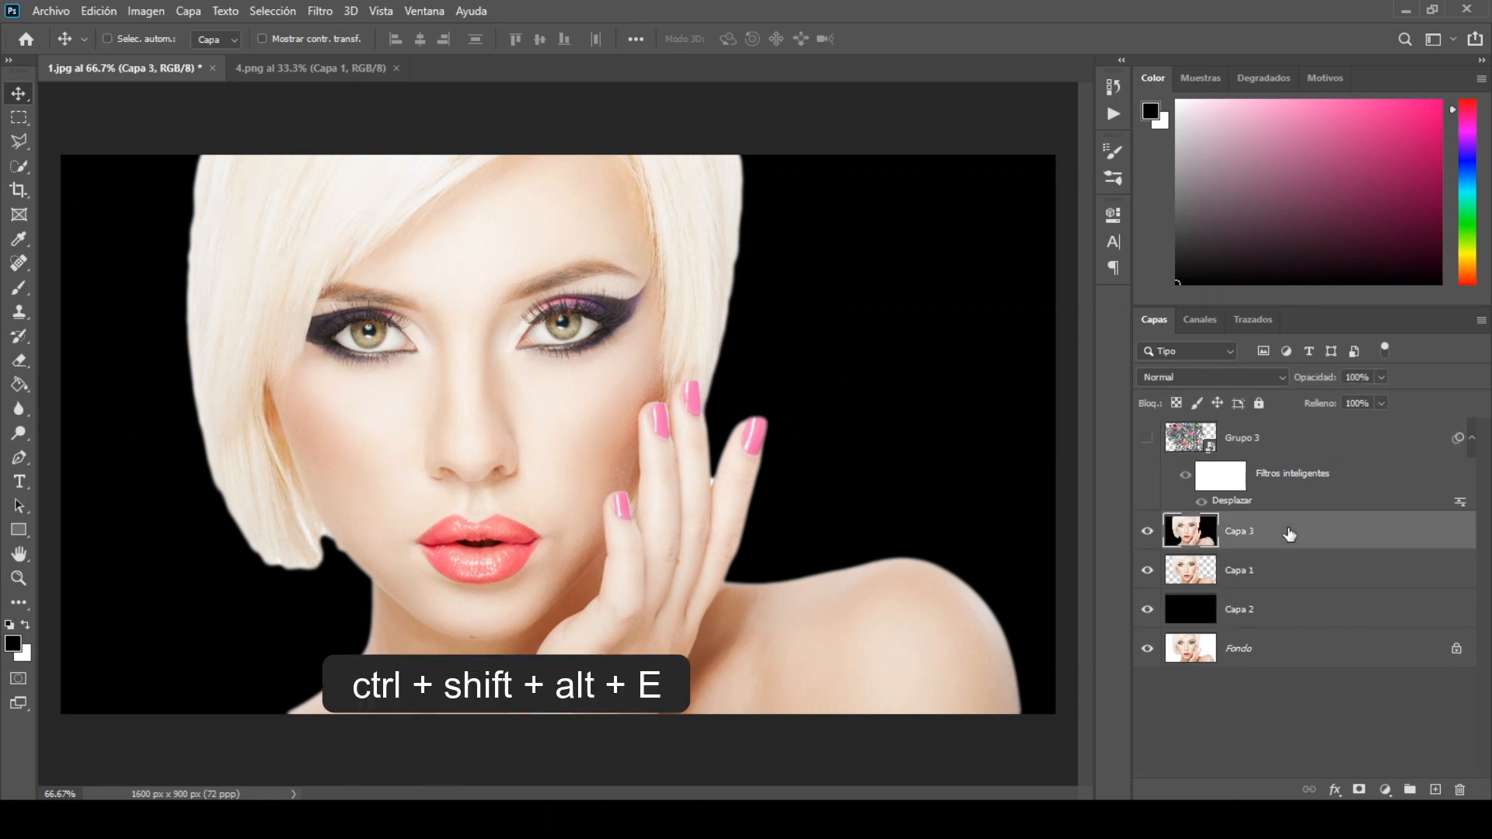
drag(1299, 539, 1294, 424)
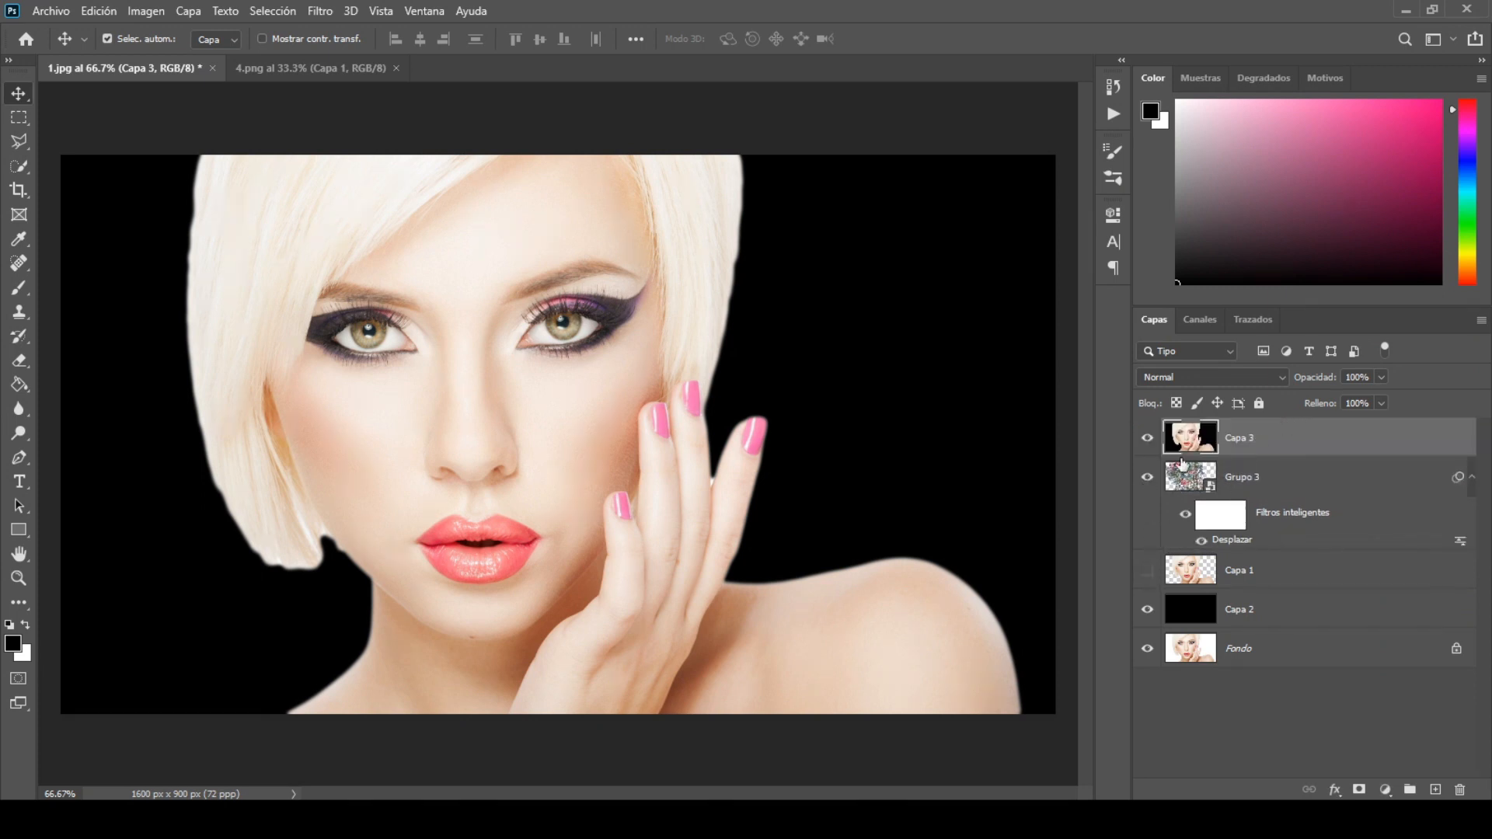
- Set the blend mode of Capa 3 to Subexposición lineal and compare the image with and without the layer
click(1198, 380)
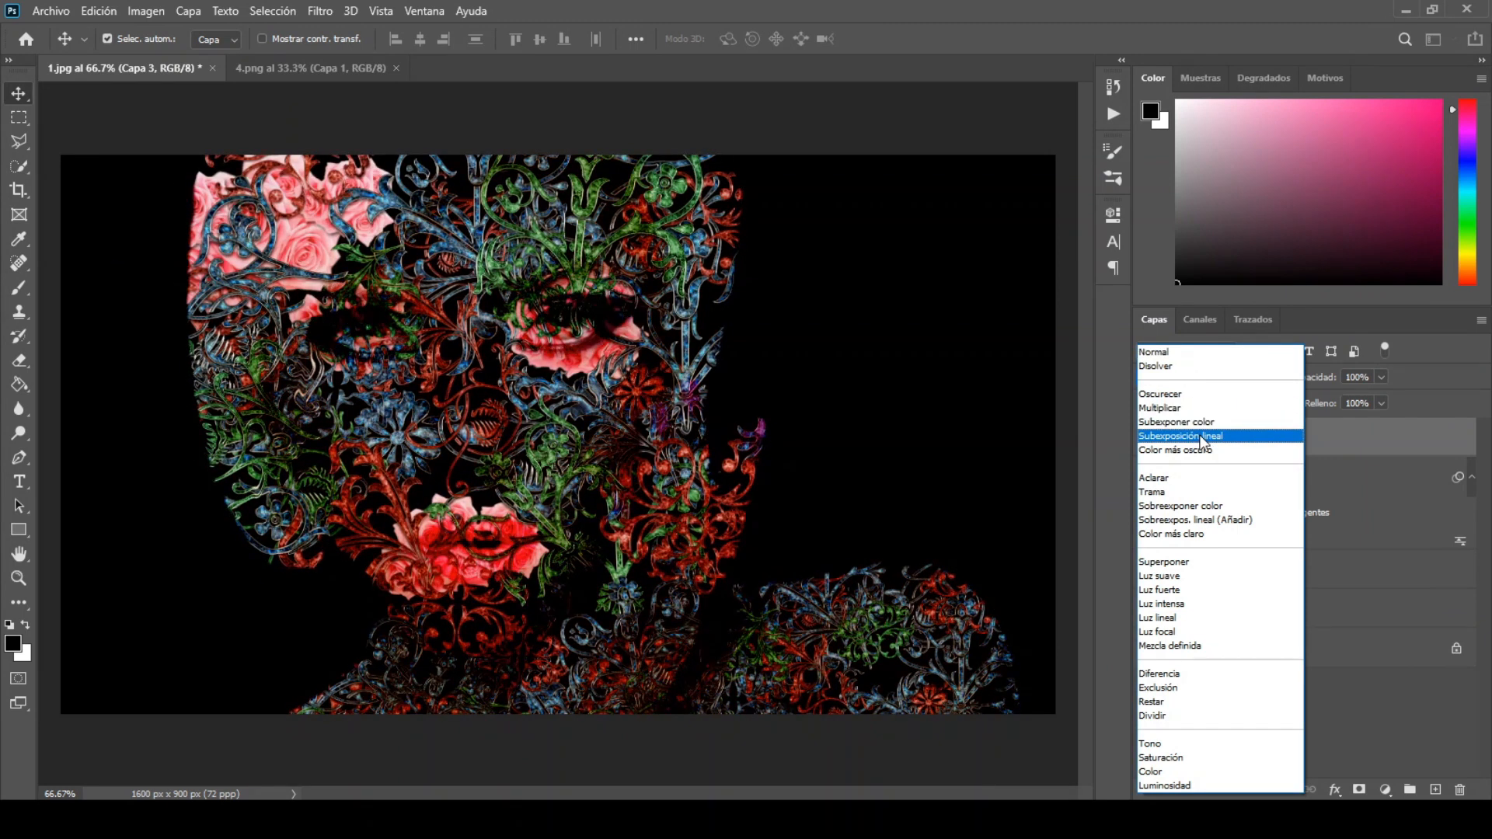
click(1201, 440)
click(1150, 440)
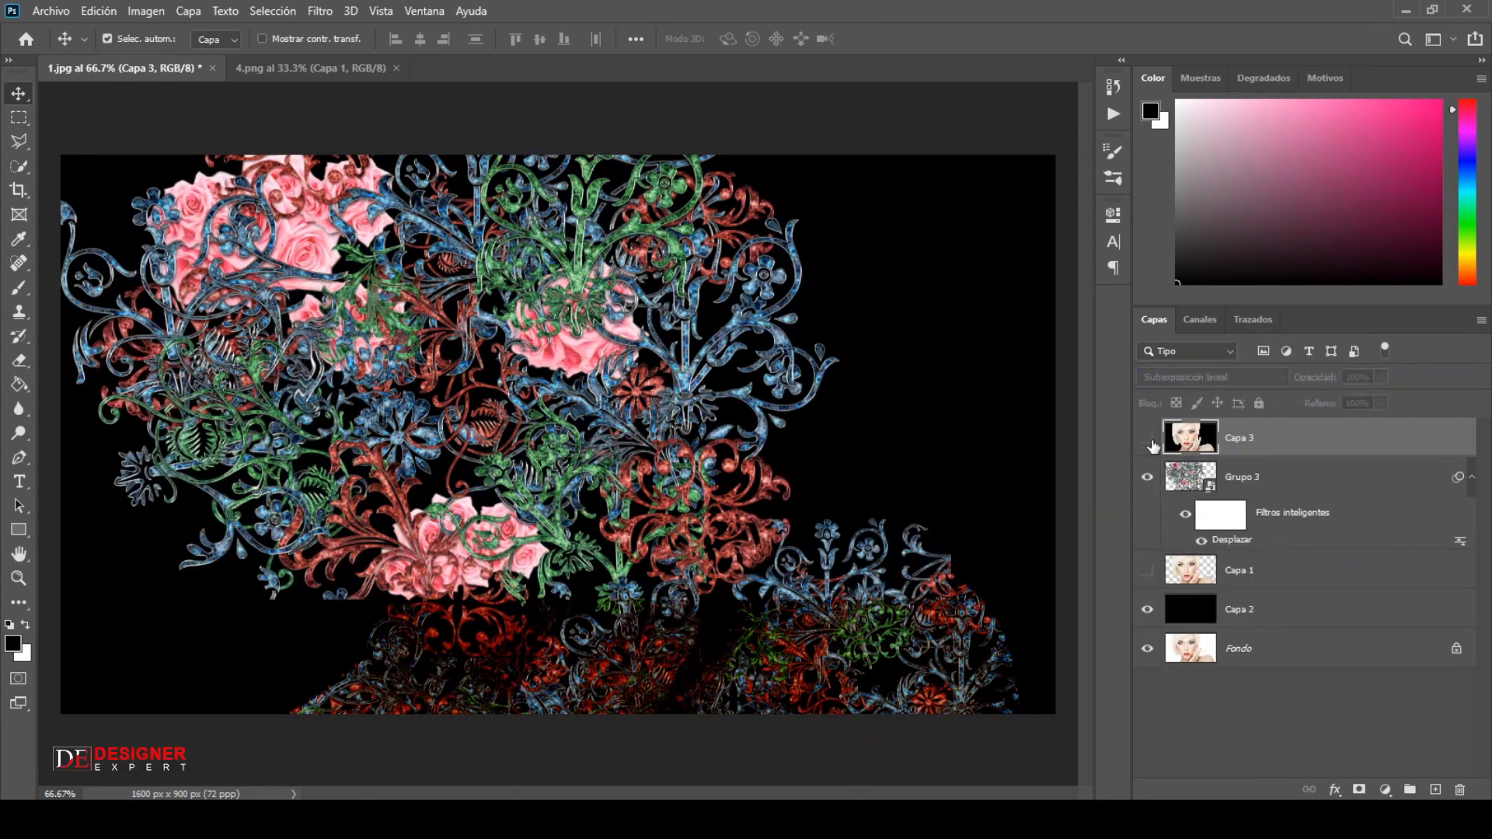
click(1150, 440)
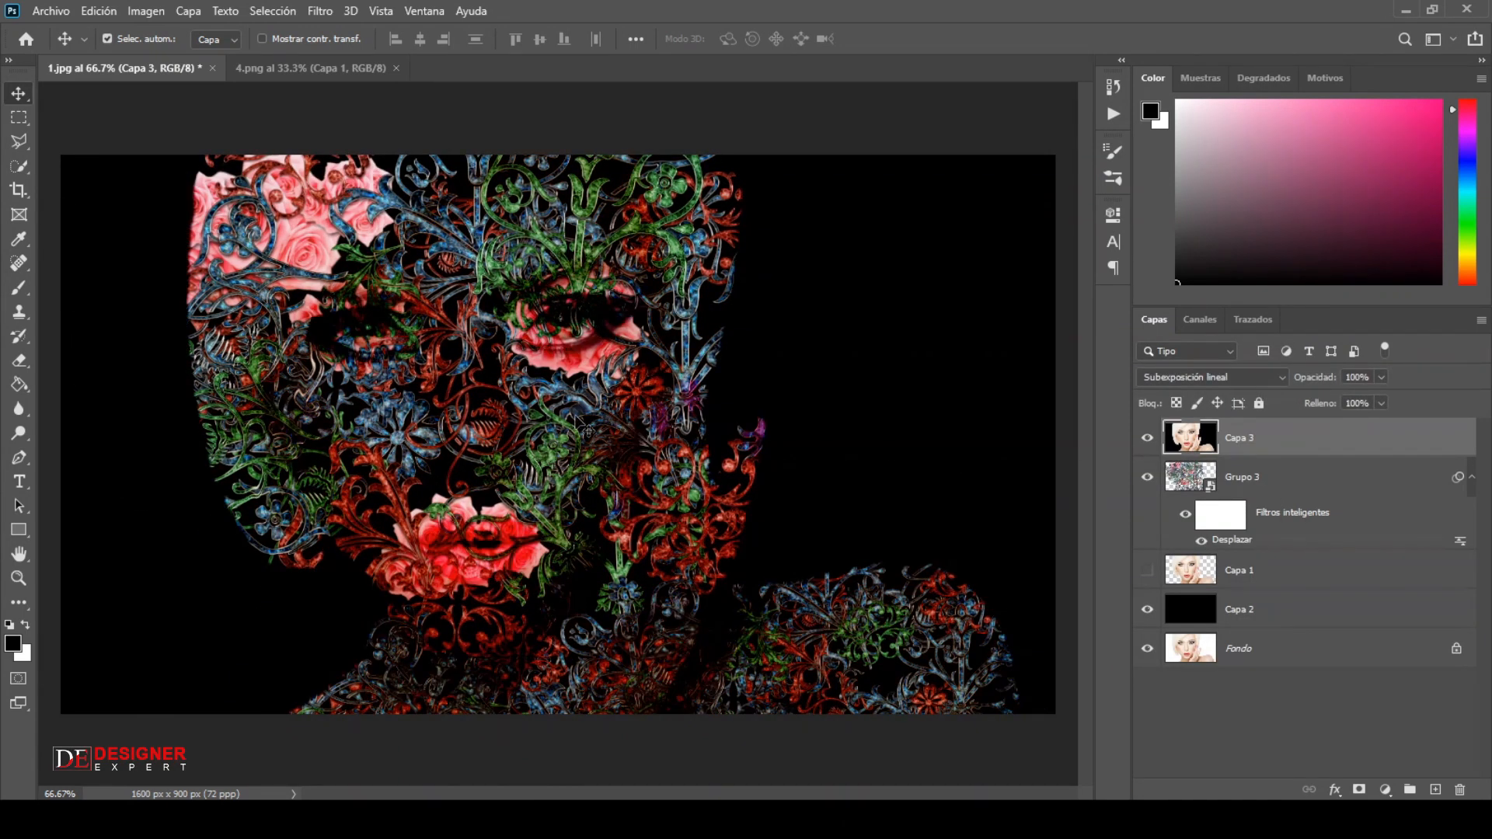
- Erase the parts of Capa 3 that cover the ornaments extending beyond both sides of the head
click(18, 361)
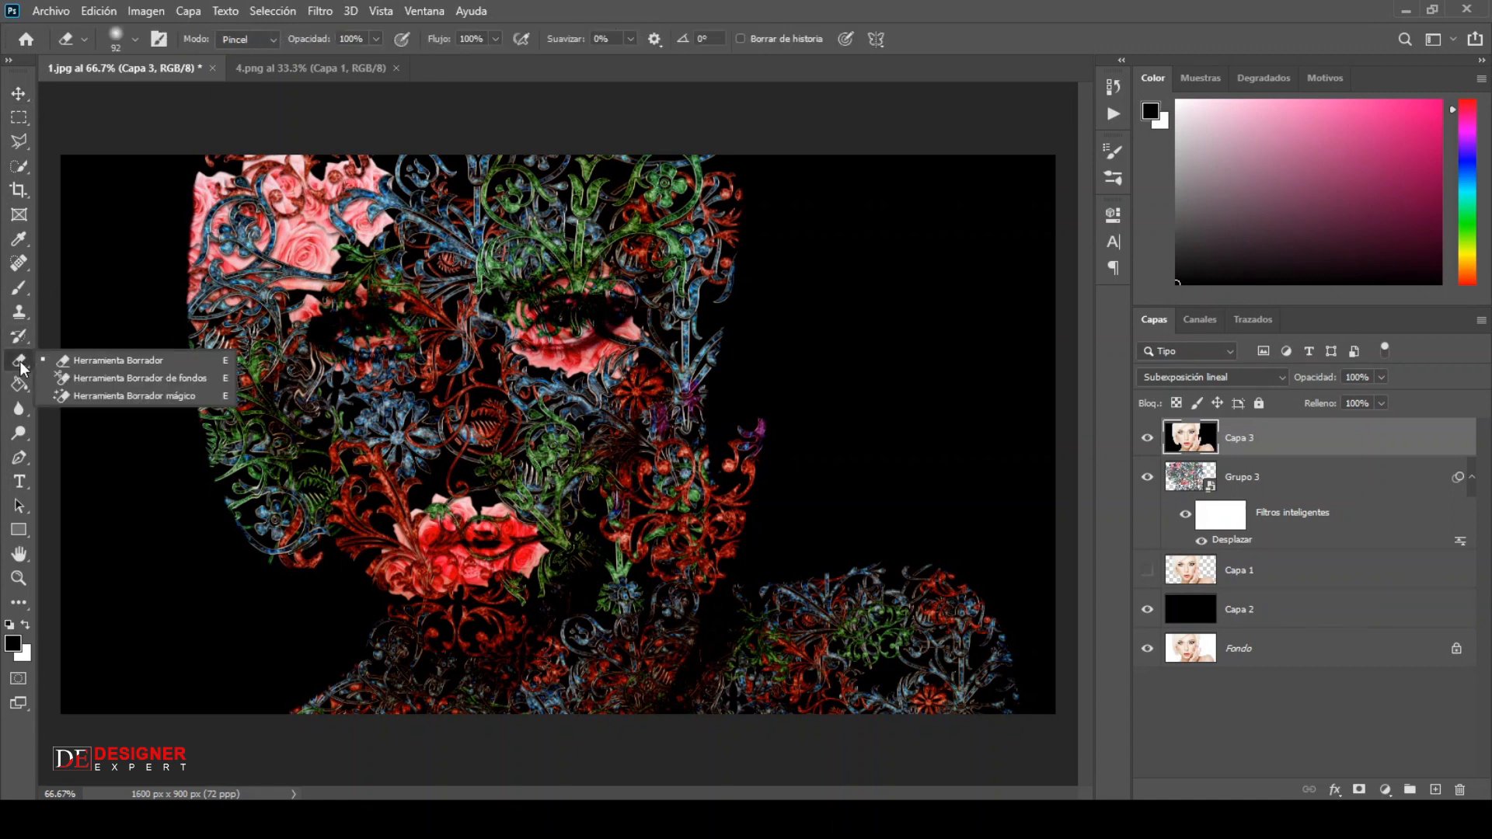
click(80, 366)
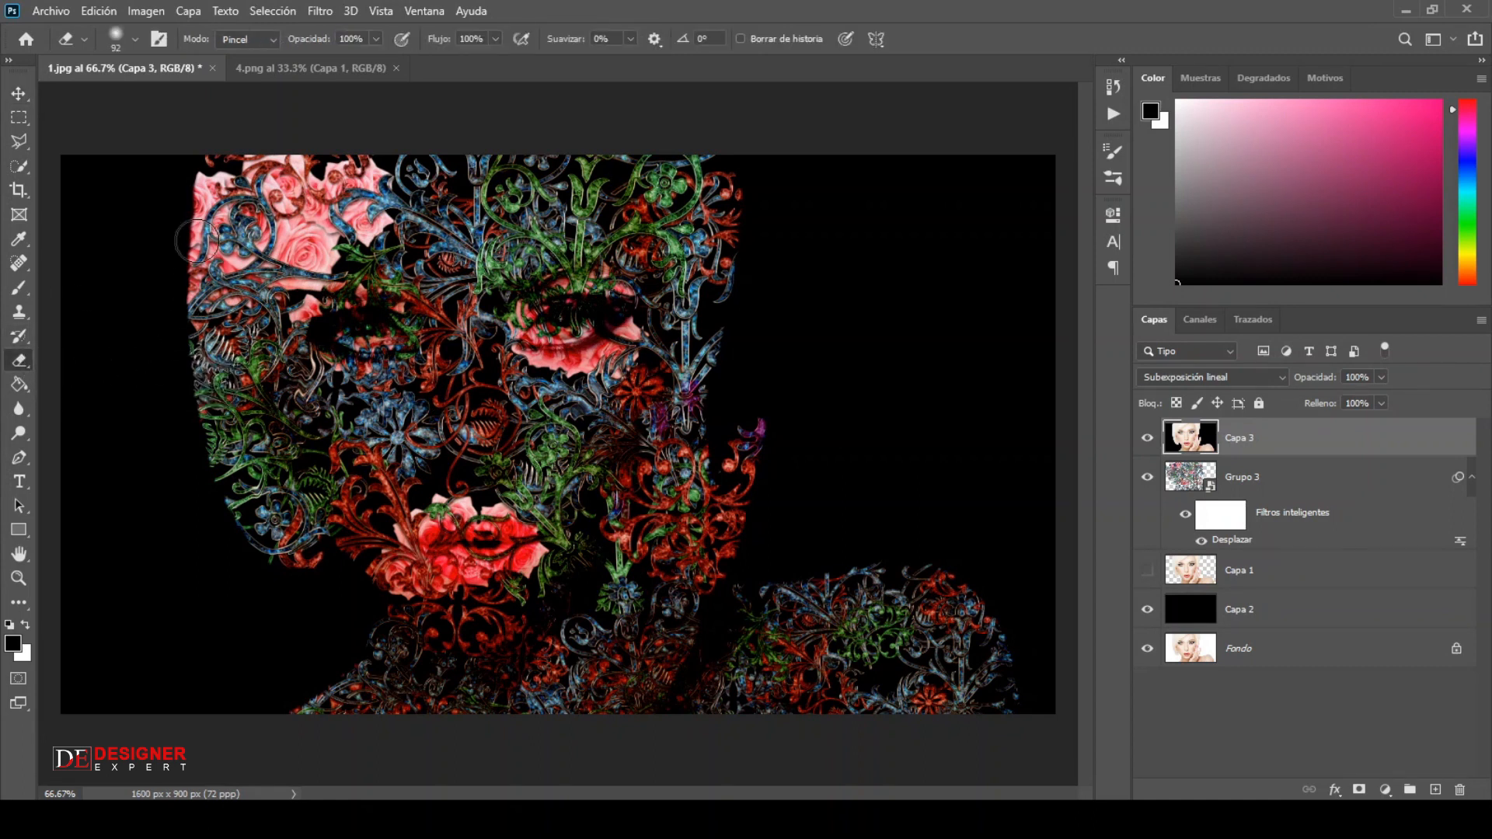
mouse_move(196, 238)
mouse_down()
mouse_move(184, 400)
mouse_move(134, 275)
mouse_move(148, 388)
mouse_move(179, 202)
mouse_move(98, 280)
mouse_move(245, 548)
mouse_move(179, 501)
mouse_move(89, 373)
mouse_move(66, 256)
mouse_move(212, 571)
mouse_move(224, 466)
mouse_up()
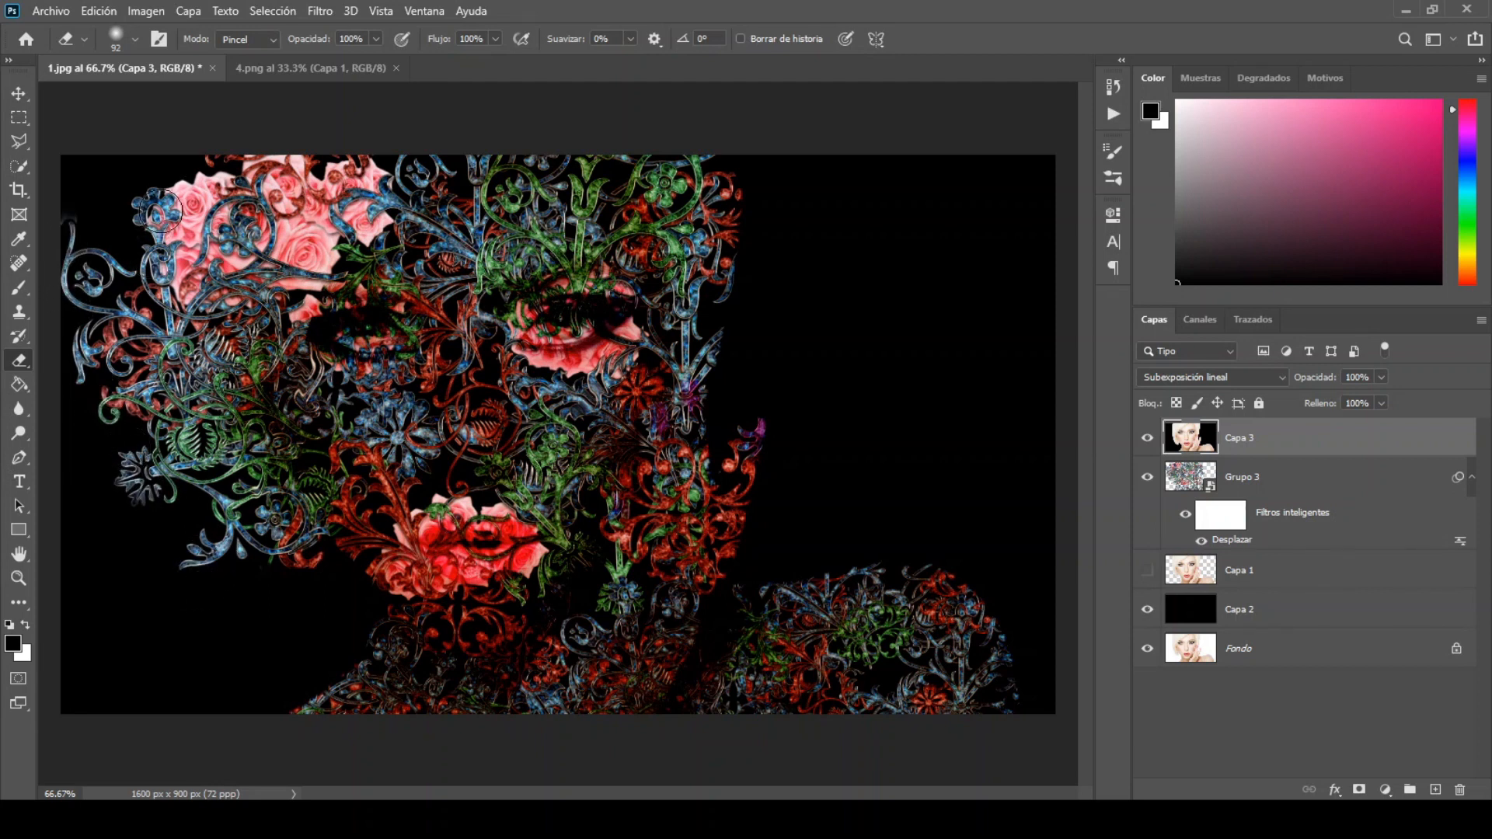
click(1147, 439)
click(1147, 438)
mouse_move(742, 239)
mouse_down()
mouse_move(713, 198)
mouse_move(742, 223)
mouse_move(741, 257)
mouse_move(685, 270)
mouse_move(701, 269)
mouse_move(721, 210)
mouse_up()
mouse_move(756, 199)
mouse_down()
mouse_move(769, 227)
mouse_move(756, 282)
mouse_move(694, 337)
mouse_move(768, 302)
mouse_move(790, 248)
mouse_move(799, 287)
mouse_move(708, 380)
mouse_move(698, 414)
mouse_move(777, 344)
mouse_move(776, 366)
mouse_move(742, 357)
mouse_move(769, 375)
mouse_move(769, 343)
mouse_move(766, 382)
mouse_move(720, 408)
mouse_move(749, 413)
mouse_move(788, 392)
mouse_move(790, 363)
mouse_move(797, 386)
mouse_move(752, 424)
mouse_move(800, 406)
mouse_move(815, 370)
mouse_move(809, 354)
mouse_move(778, 355)
mouse_move(823, 337)
mouse_move(828, 372)
mouse_up()
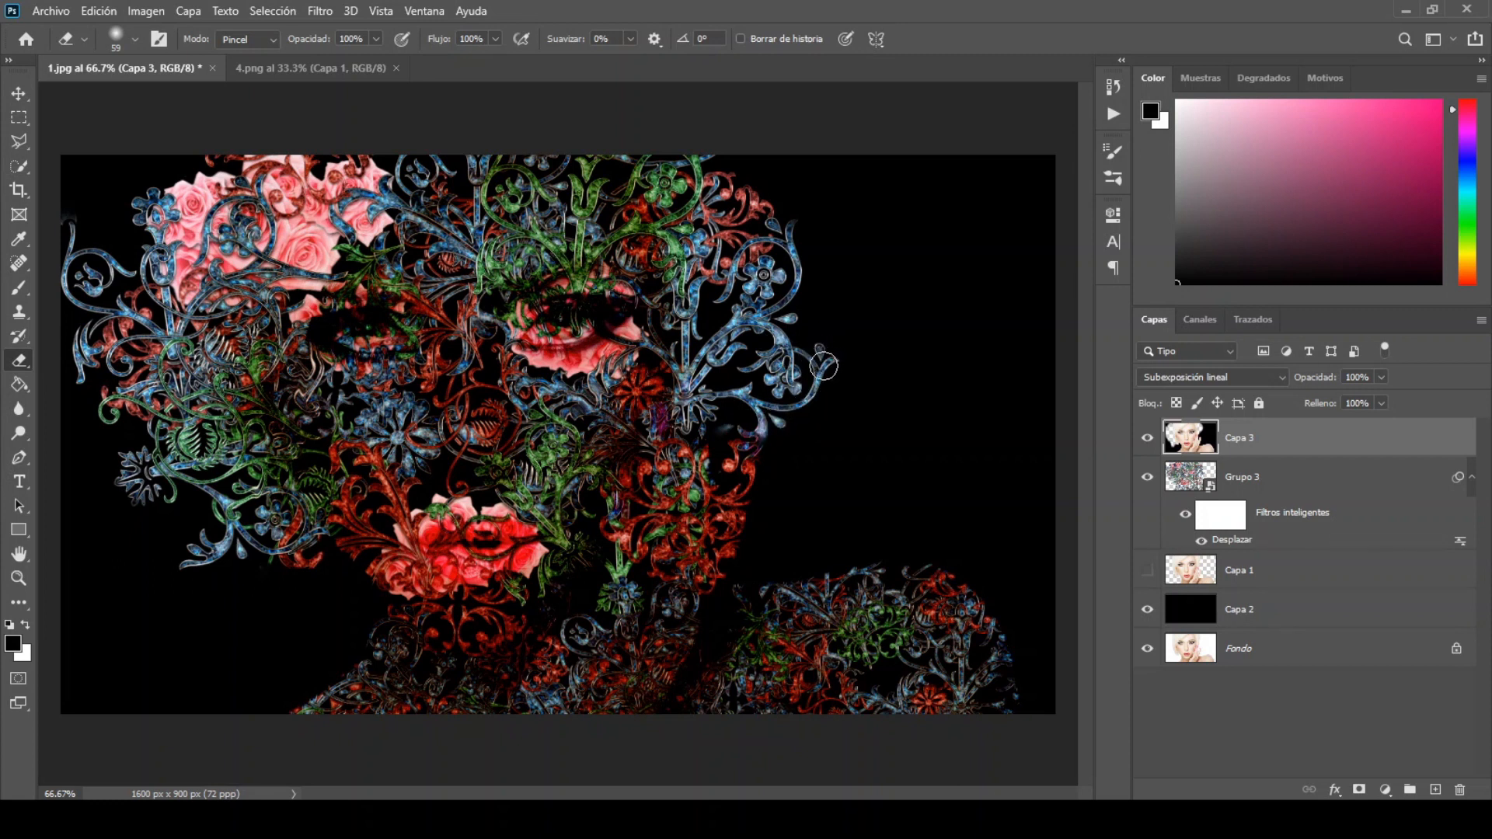
- Duplicate the Grupo 3 layer with its Displace filter, and rasterize the original Grupo 3 below the copy
click(1318, 475)
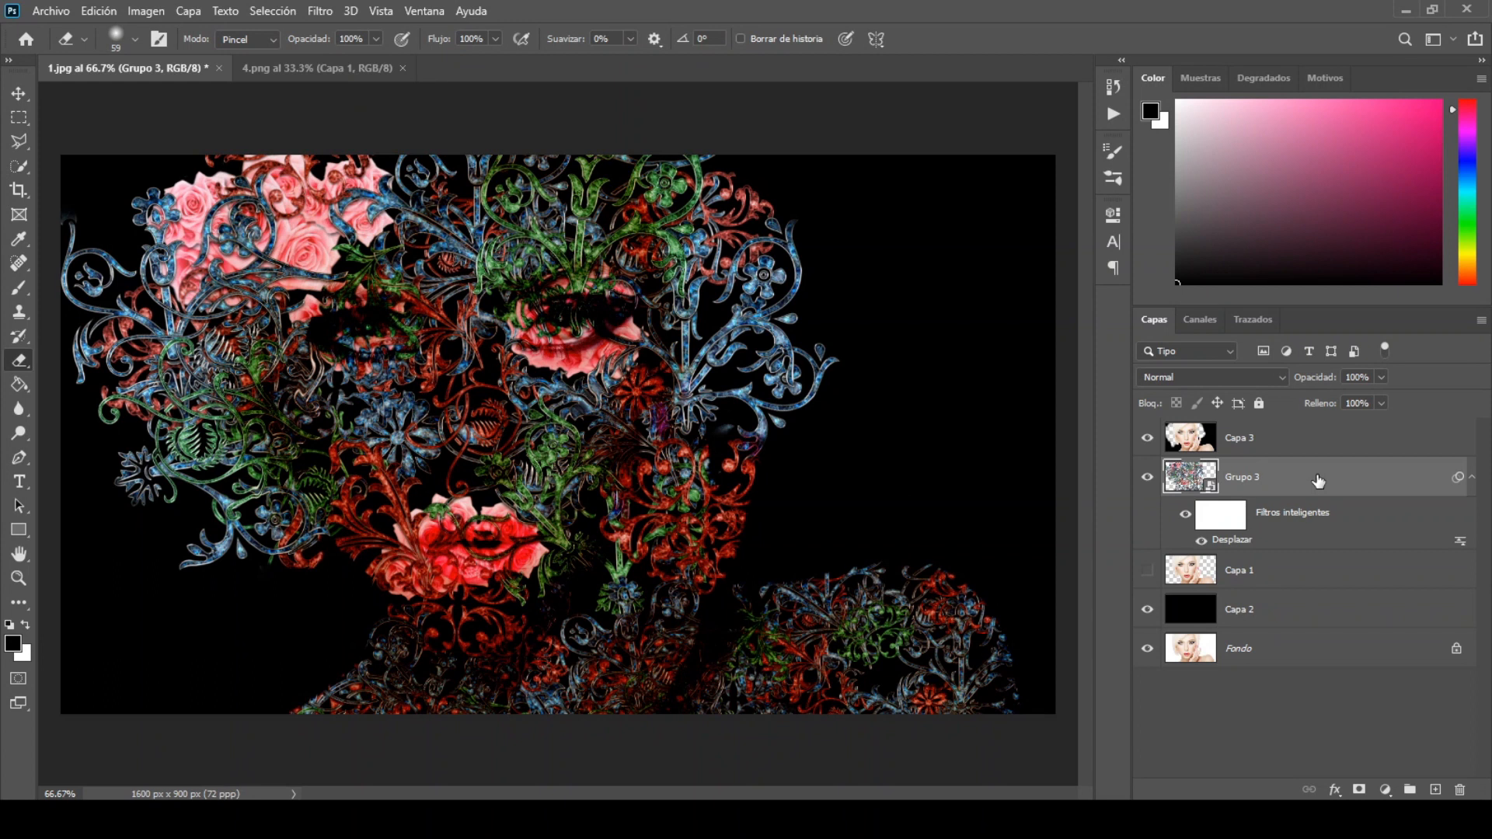
right_click(1316, 475)
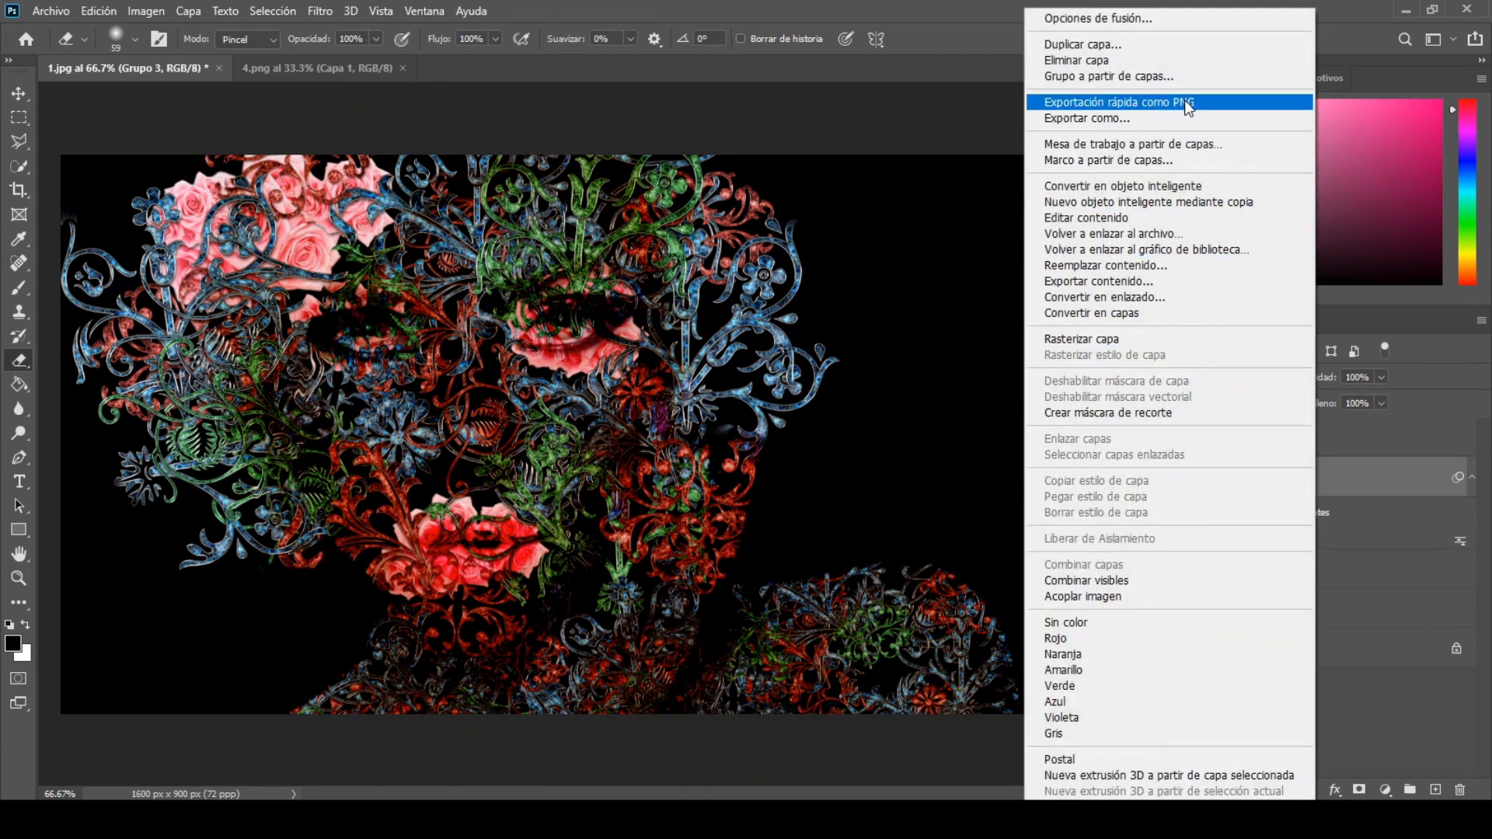
click(1184, 48)
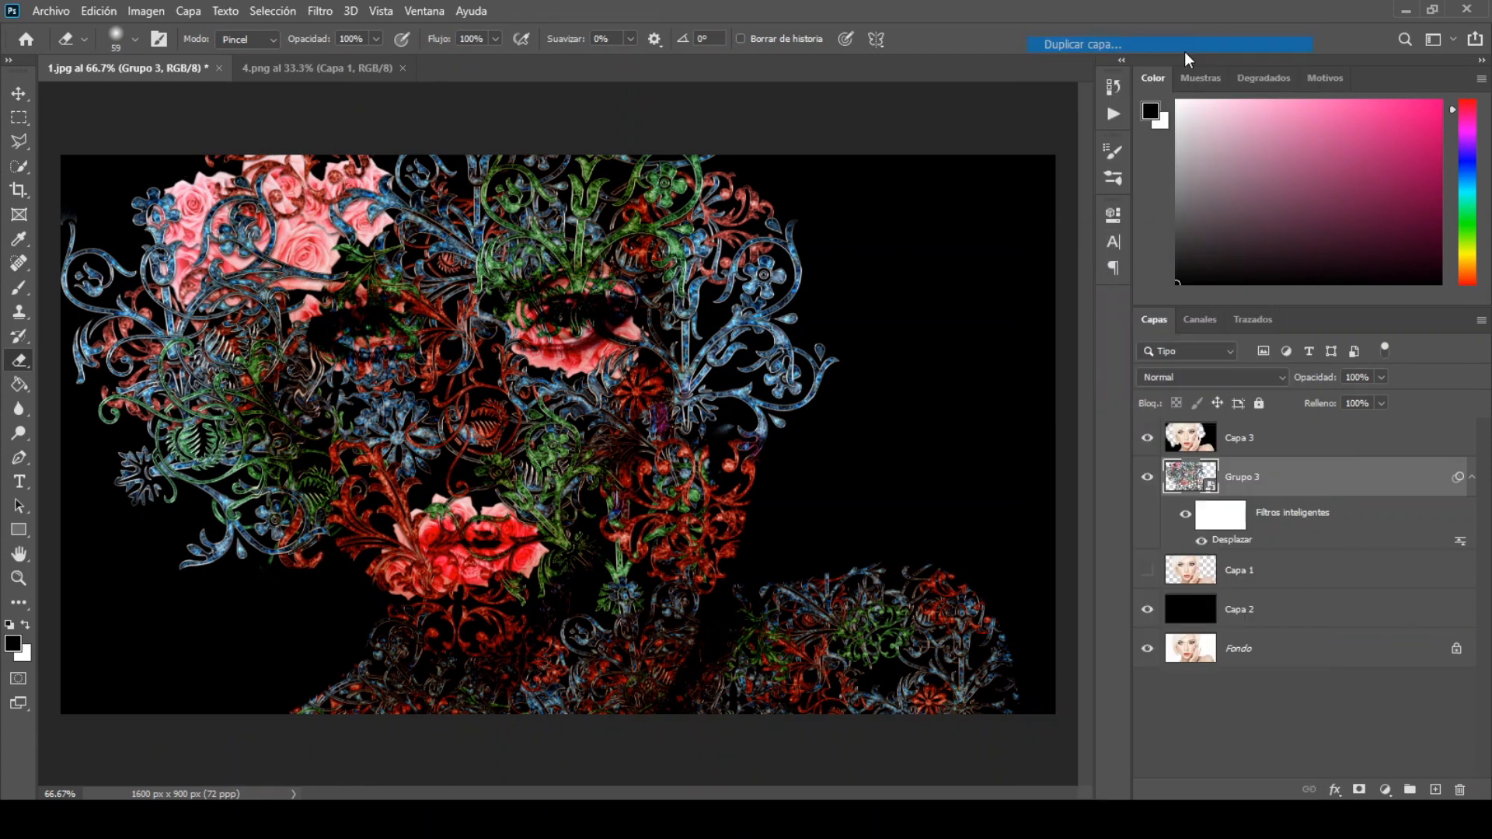
key(Return)
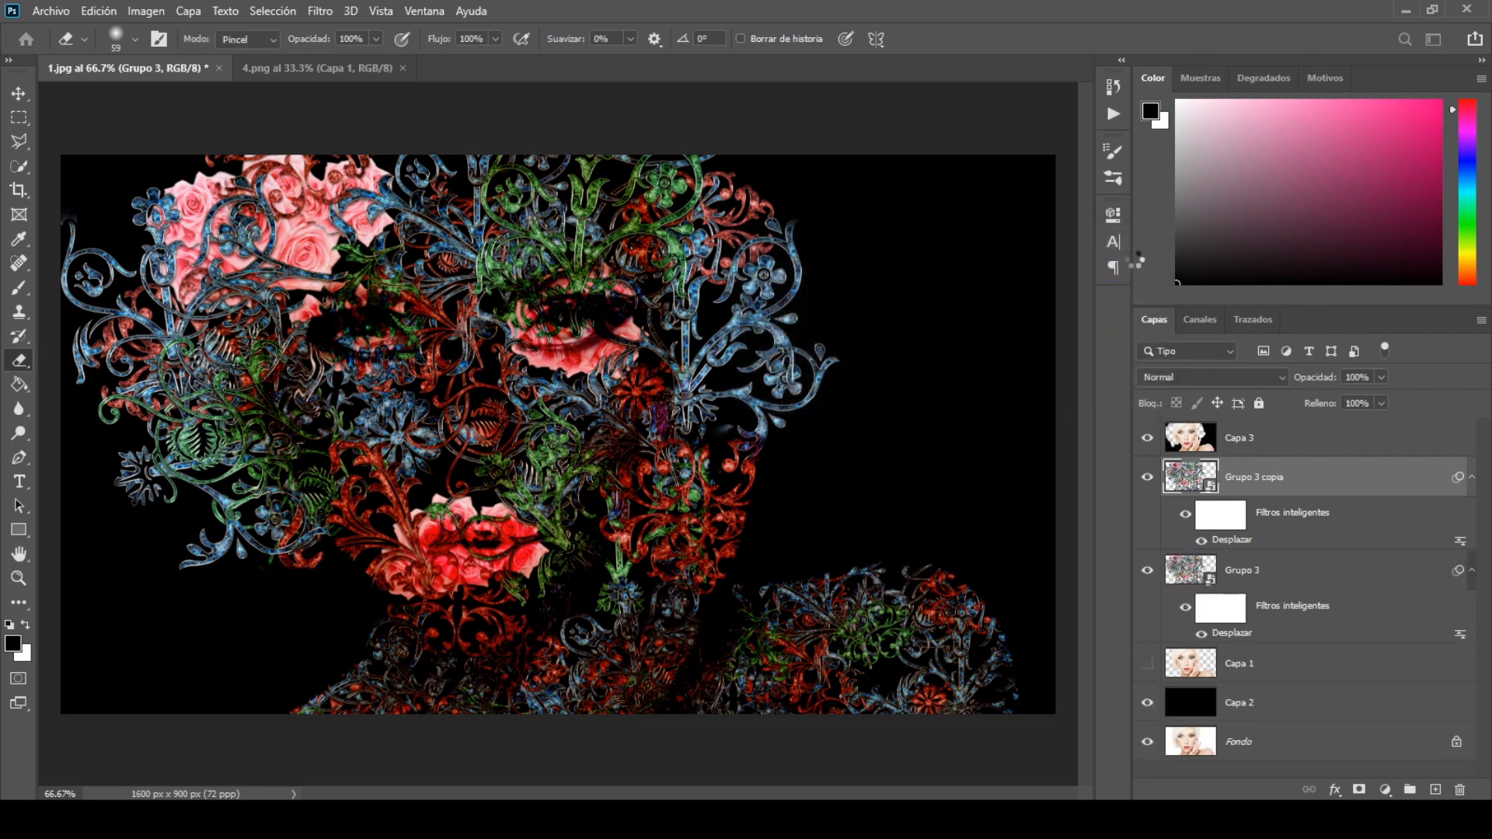
click(1274, 566)
right_click(1274, 562)
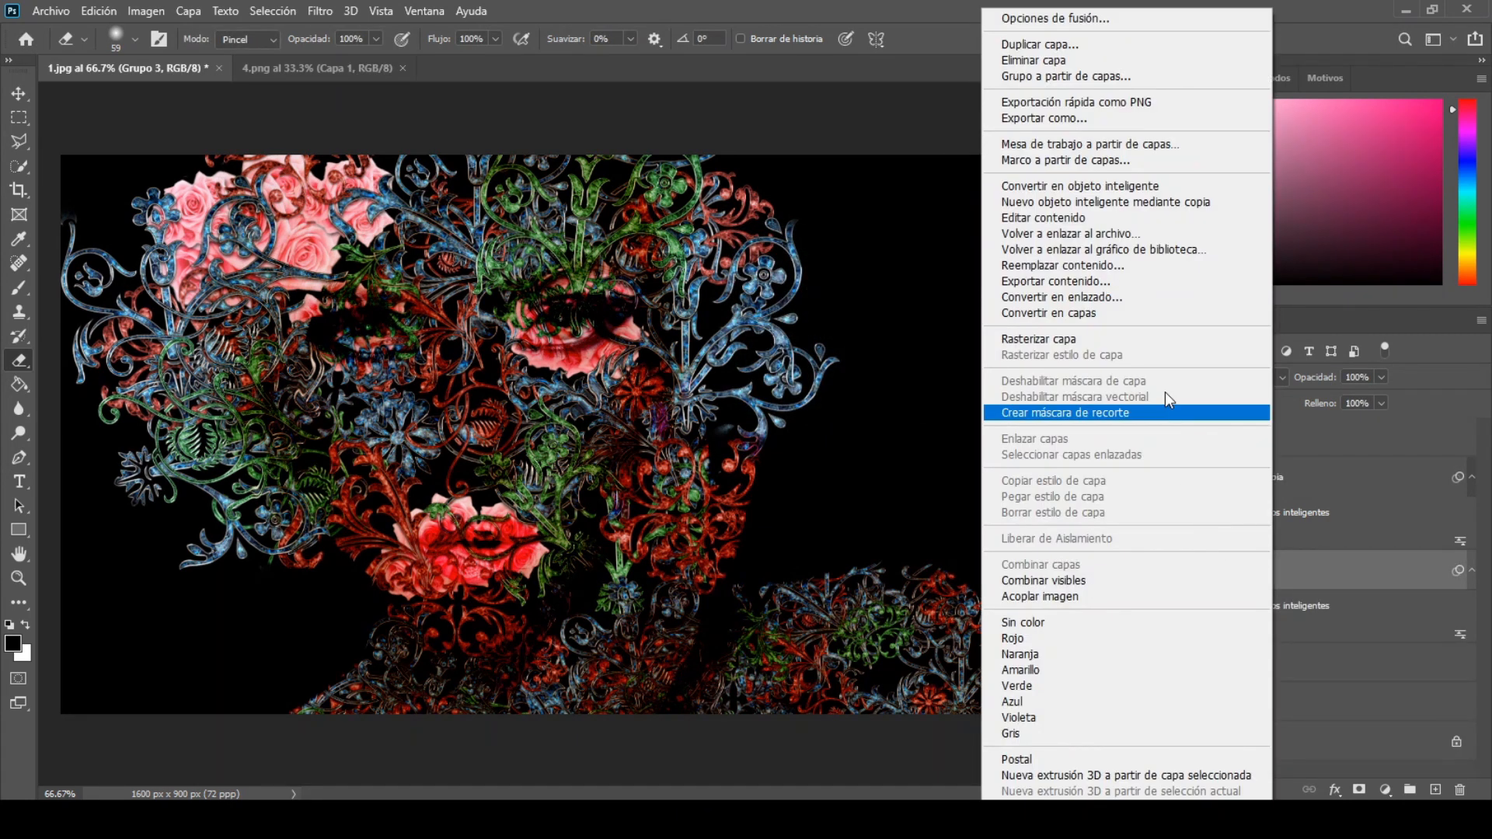
click(1165, 339)
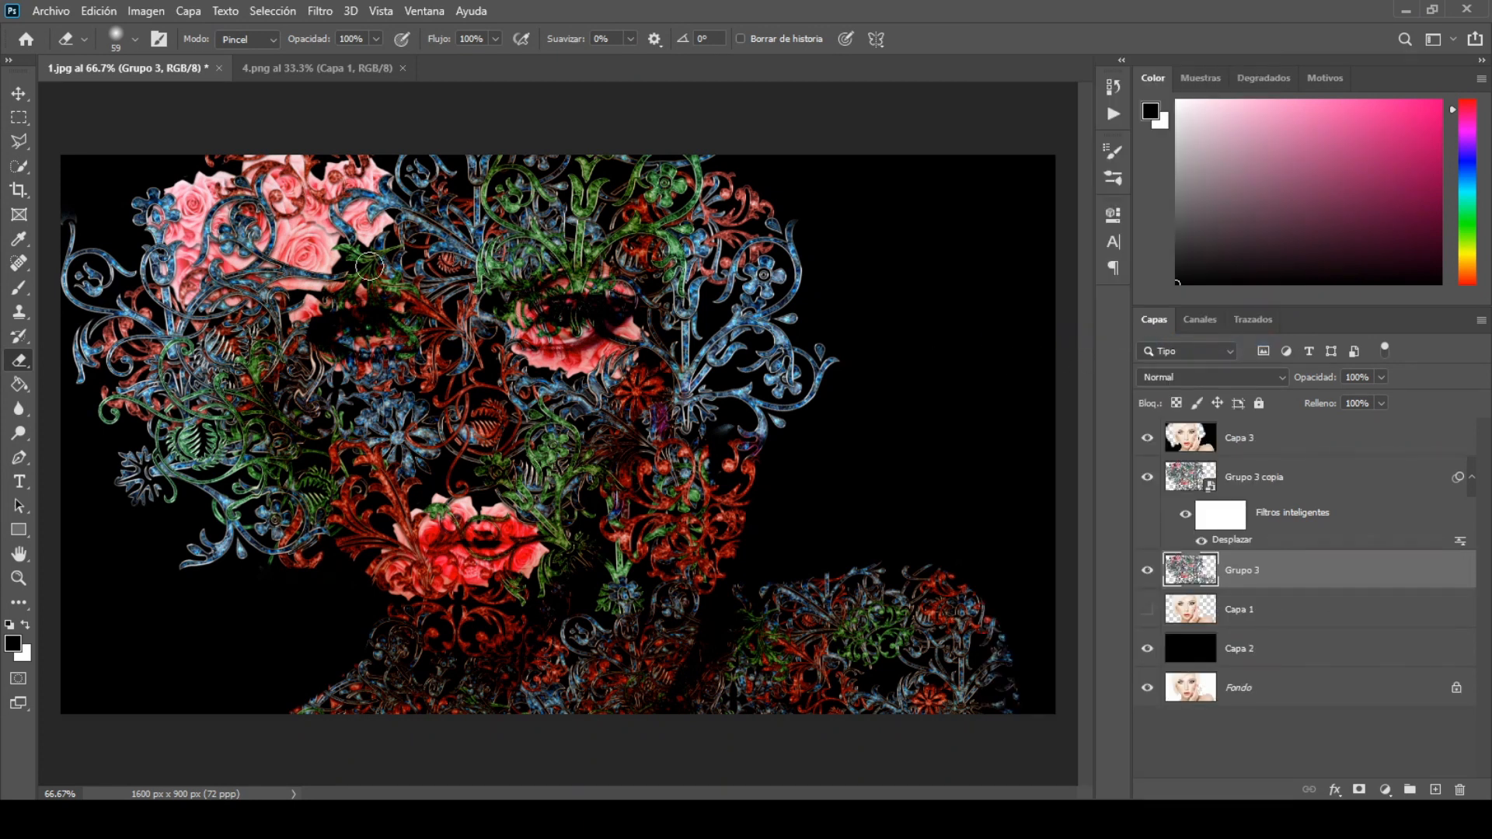
- Scale the rasterized Grupo 3 to 51.60% over the lower face and neck, and move it above Grupo 3 copia
click(99, 11)
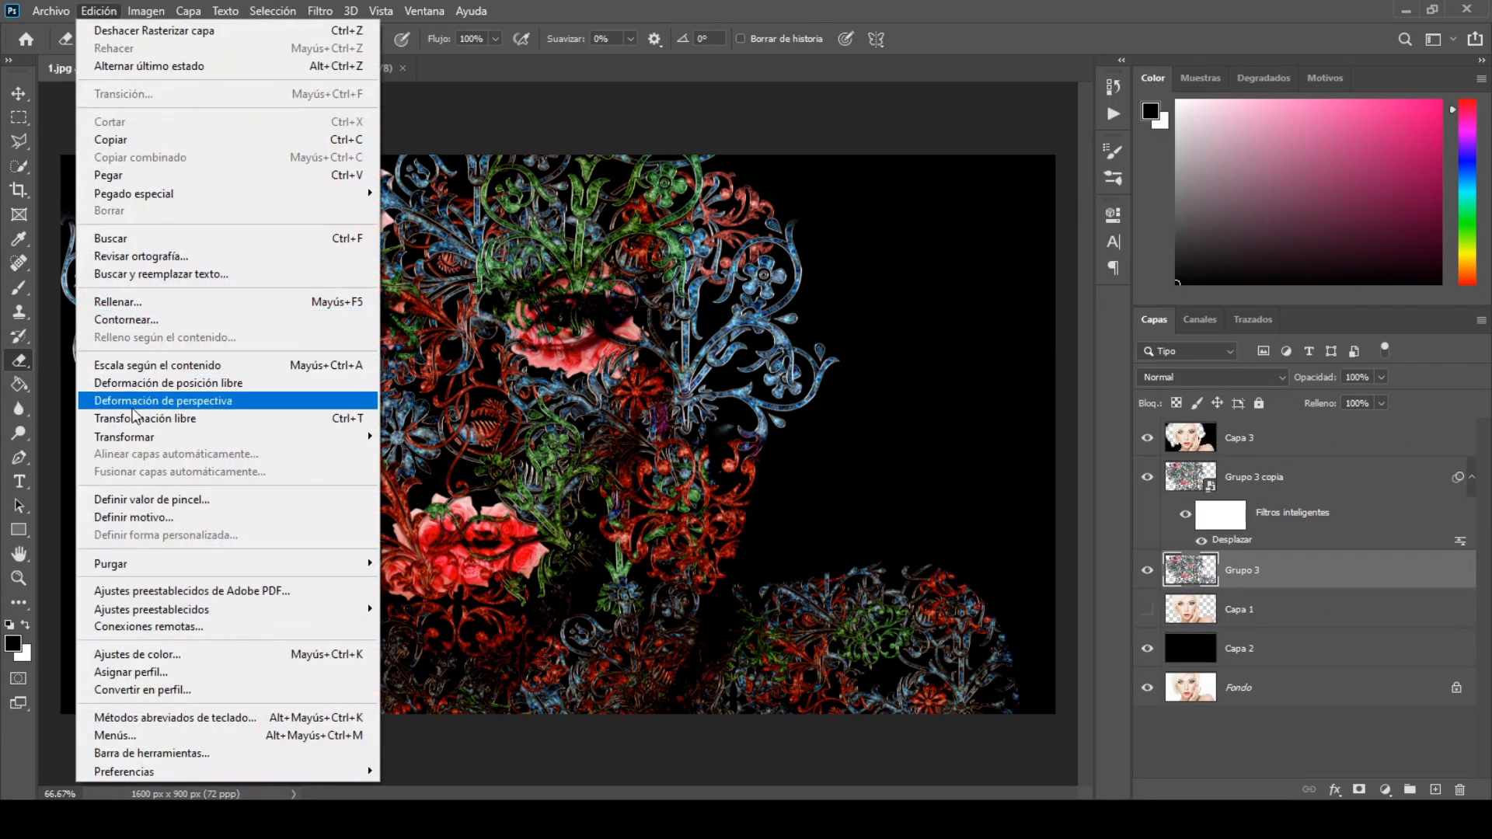
click(136, 418)
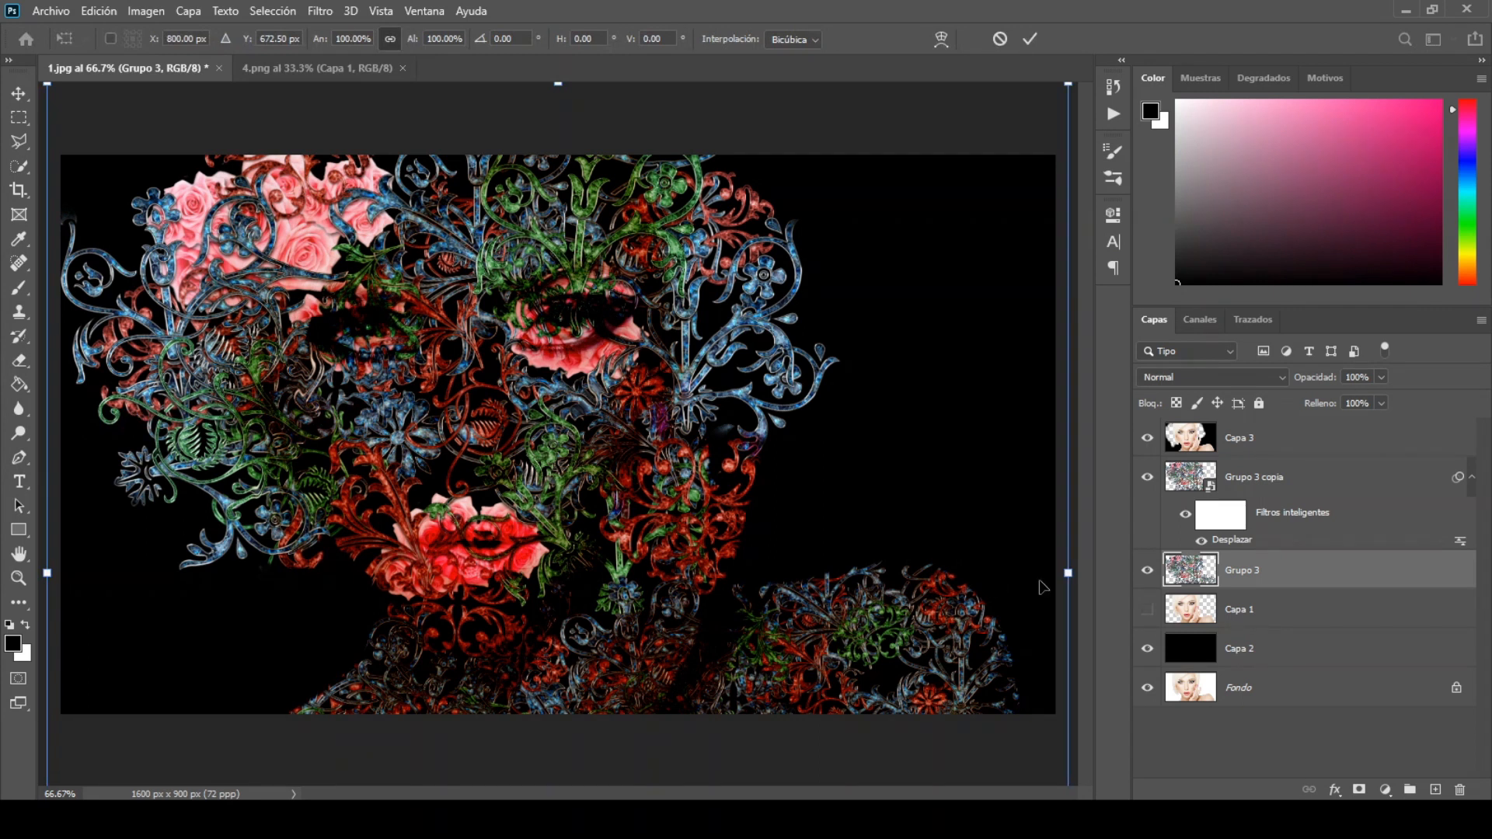
drag(1068, 575, 822, 577)
drag(629, 547, 624, 606)
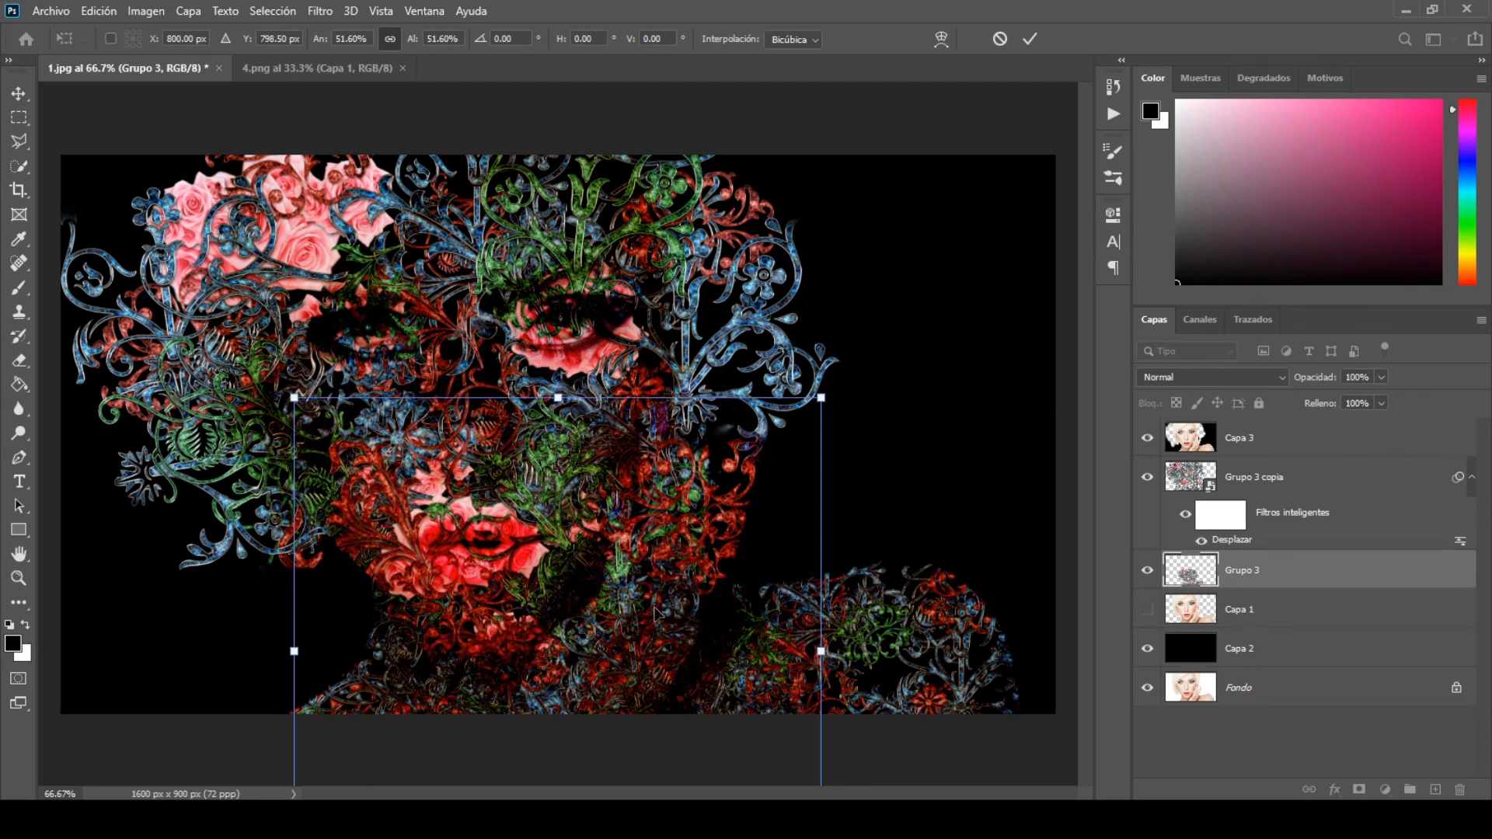
click(1027, 50)
key(e)
drag(1290, 572, 1293, 473)
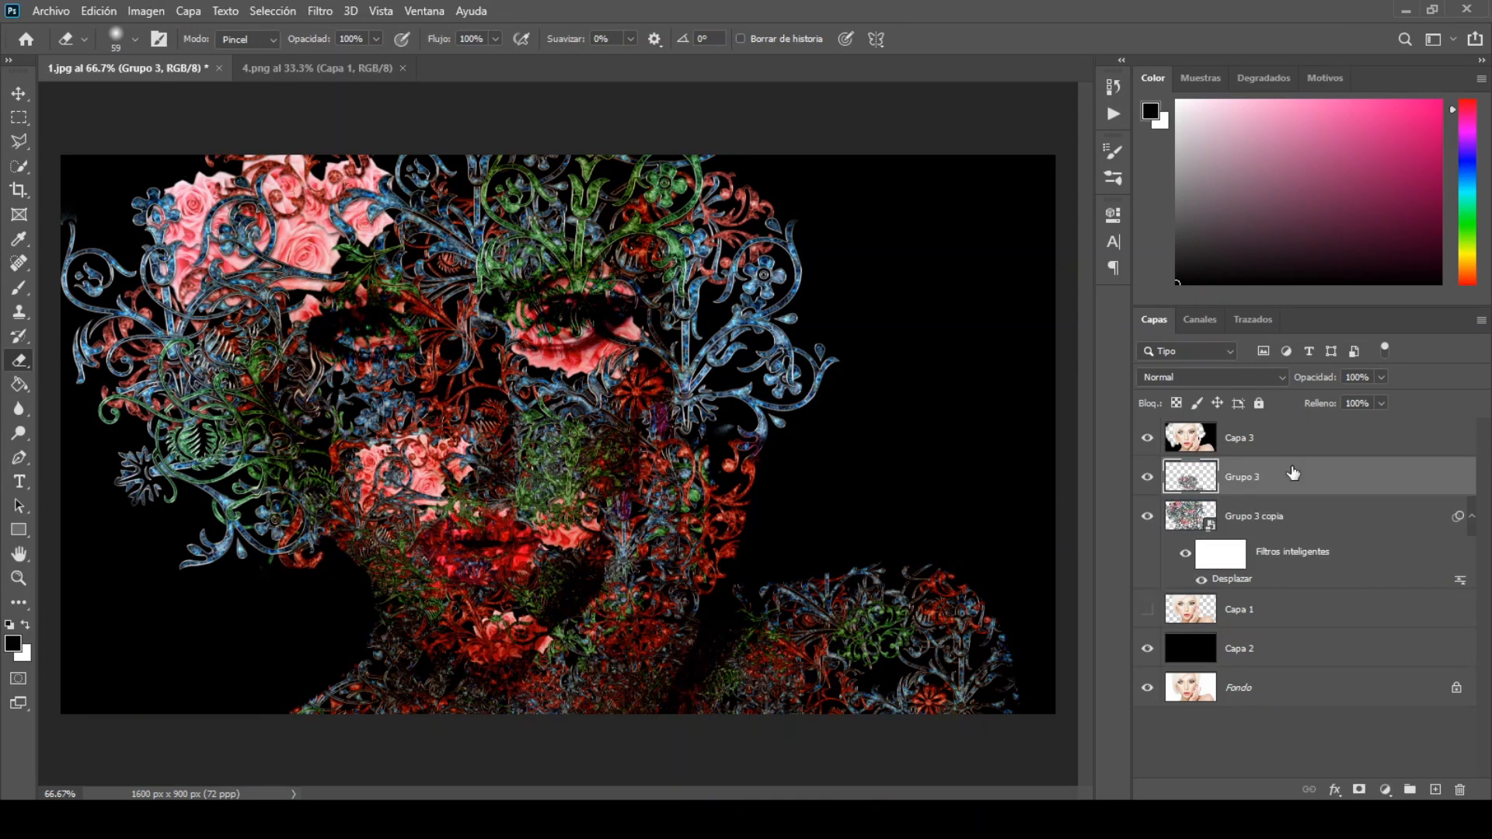